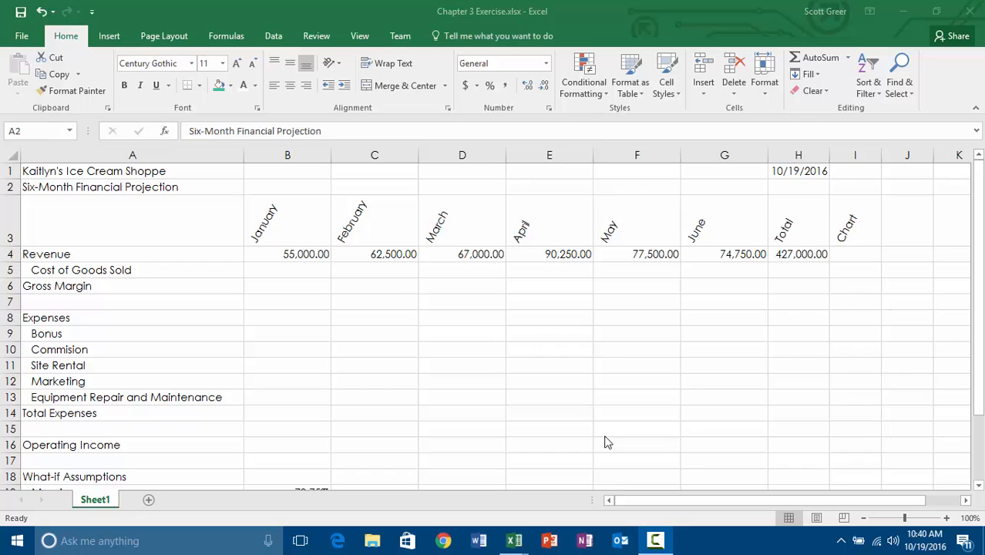
# Enter the formula =B4*5 in January's Gross Margin cell, B6.
pyautogui.click(296, 287)
pyautogui.write('=')
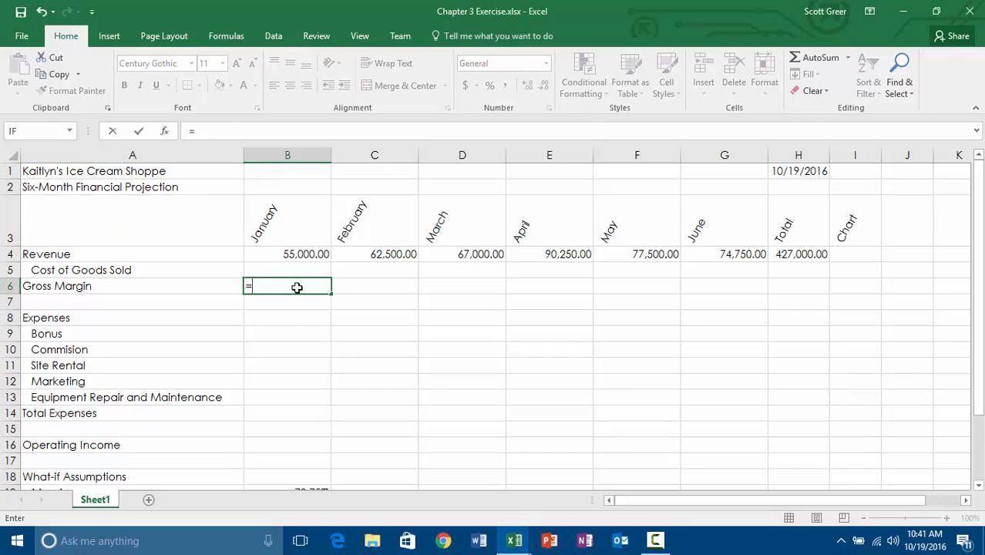
pyautogui.click(291, 255)
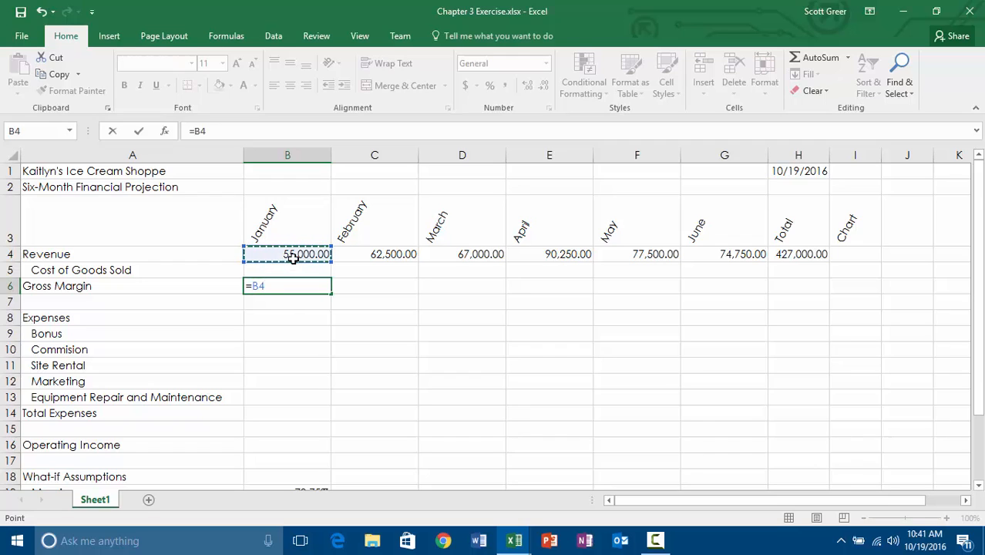
pyautogui.write('*5')
pyautogui.press('Return')
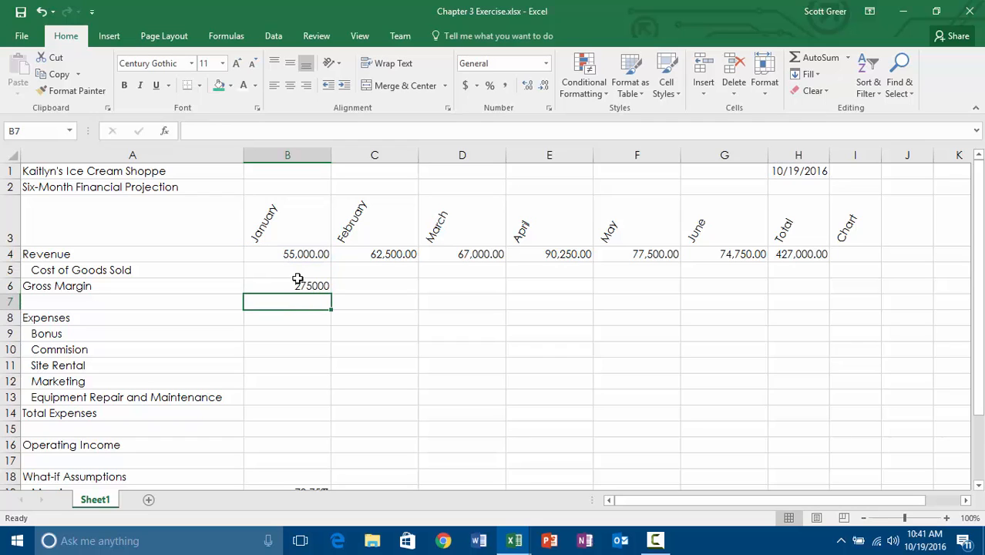
# Fill the January Gross Margin formula from B6 into February's cell, C6, and check the copied formula.
pyautogui.click(306, 286)
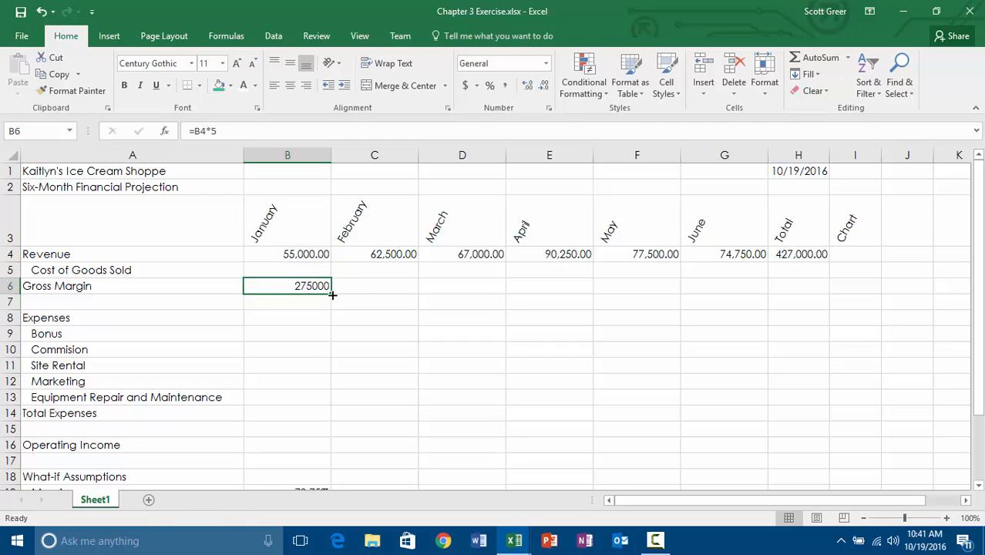
pyautogui.moveTo(337, 294); pyautogui.dragTo(418, 297)
pyautogui.click(385, 285)
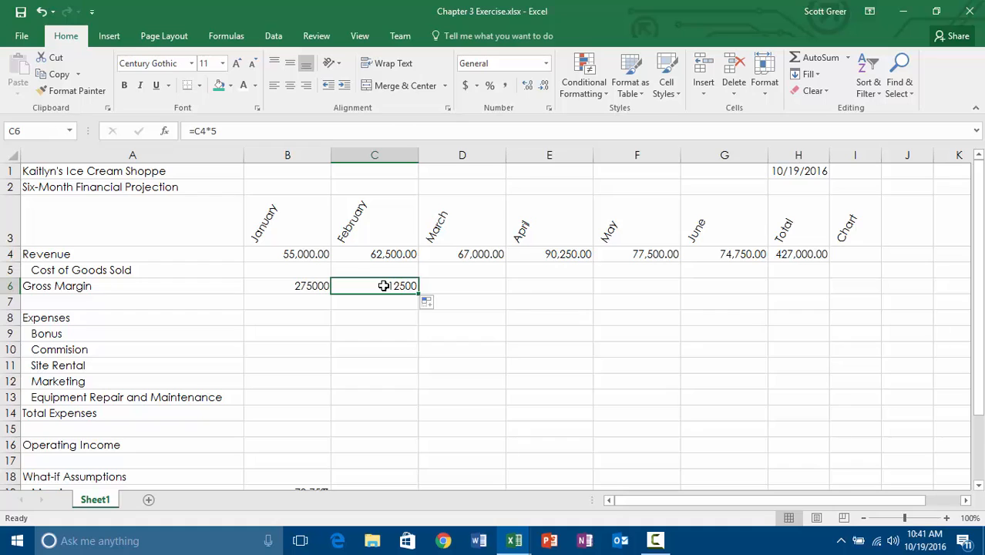
# Cycle the B4 reference in B6's formula through its absolute and mixed forms, ending with the relative form.
pyautogui.press('Left')
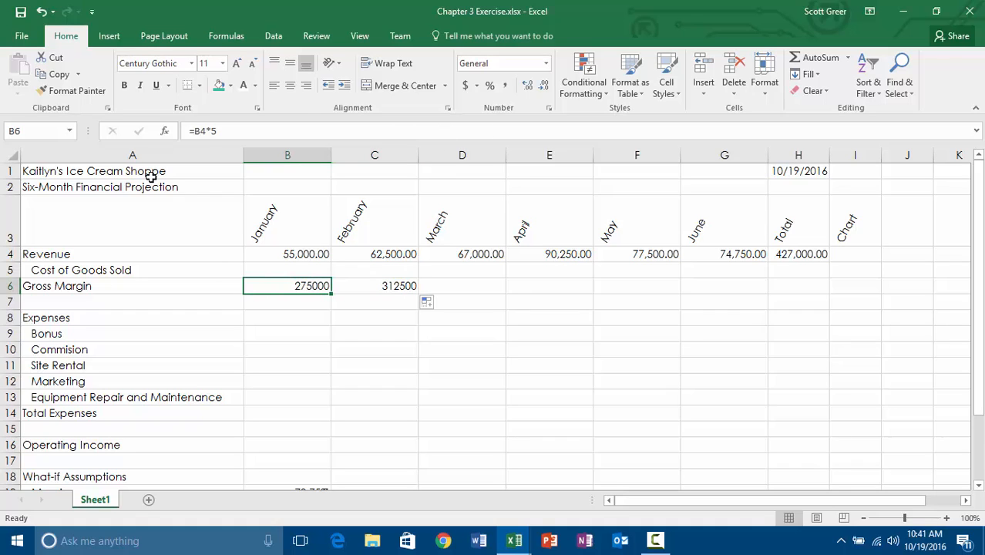
pyautogui.click(194, 131)
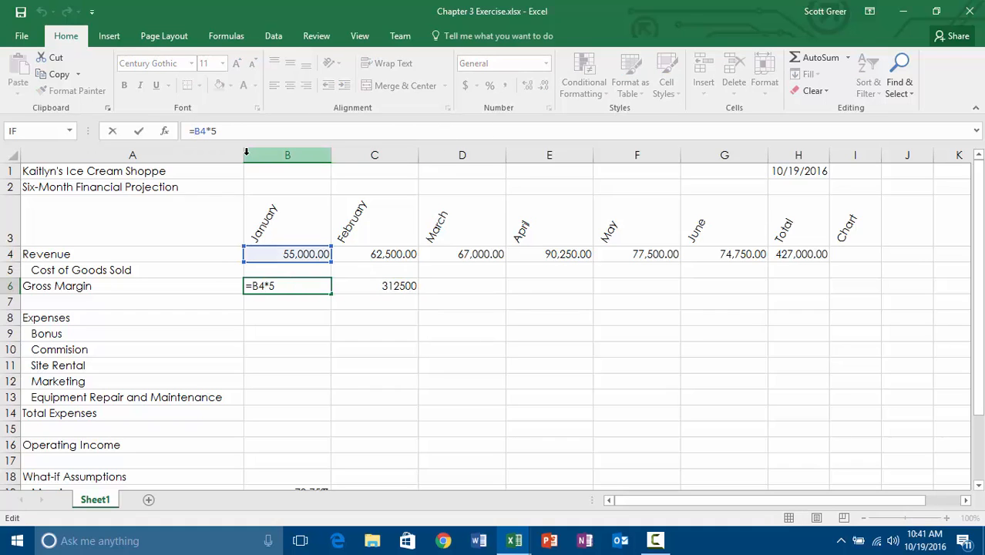
pyautogui.press('F4')
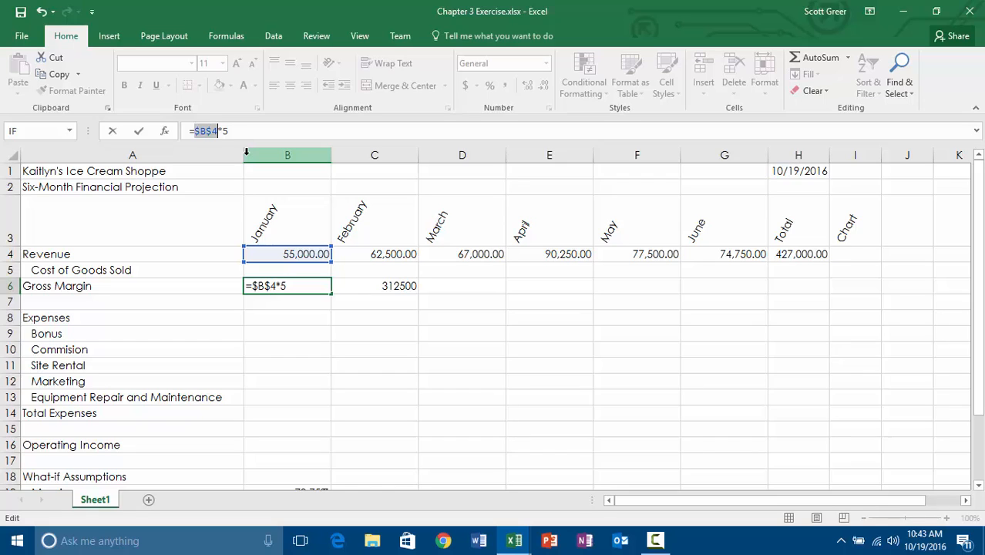
pyautogui.press('F4')
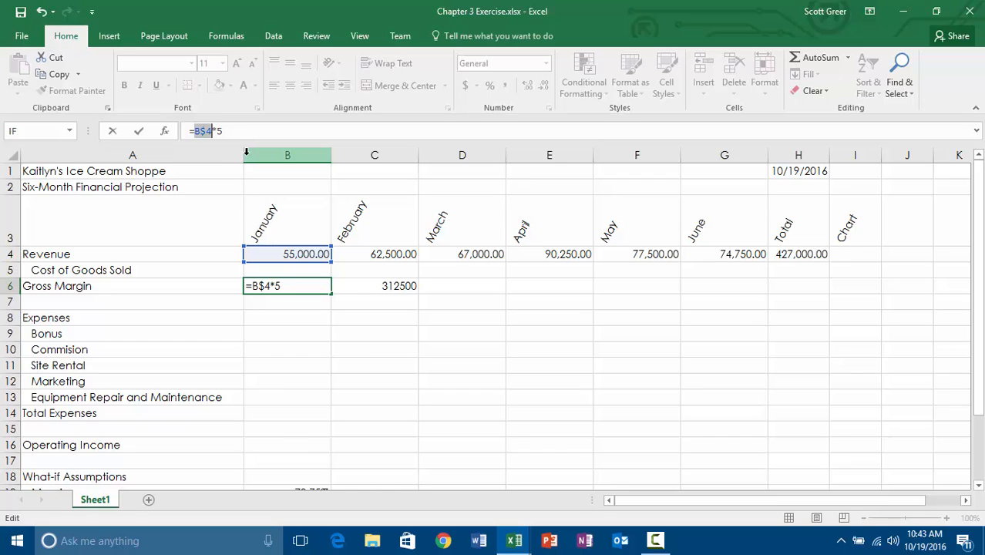
pyautogui.press('F4')
pyautogui.press('F4')
pyautogui.press('F4')
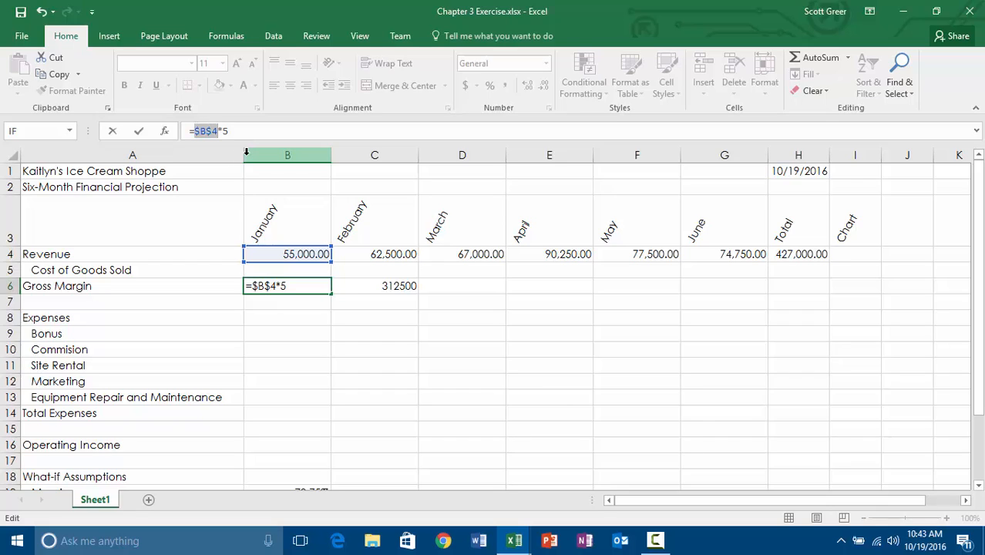
pyautogui.press('F4')
pyautogui.press('F4')
pyautogui.press('F4')
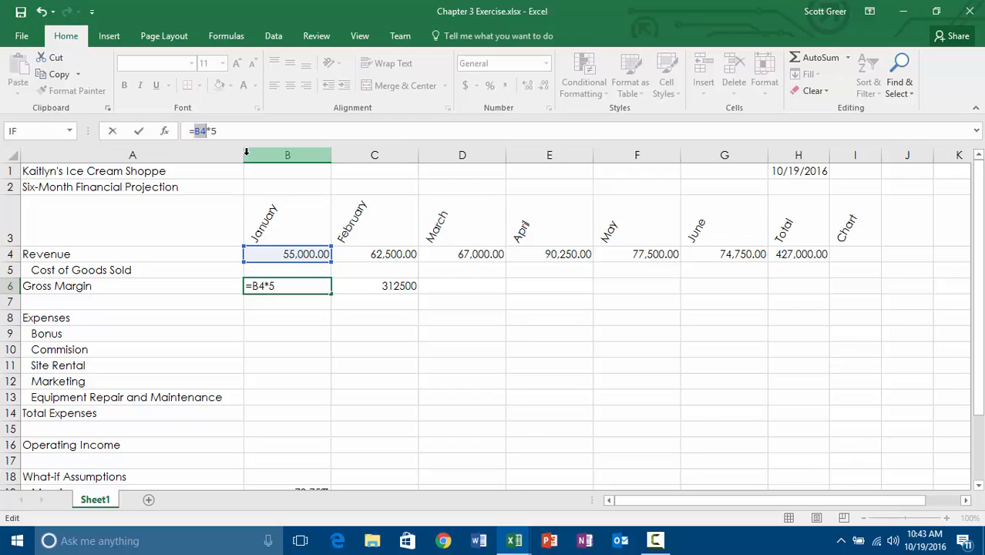
pyautogui.press('Return')
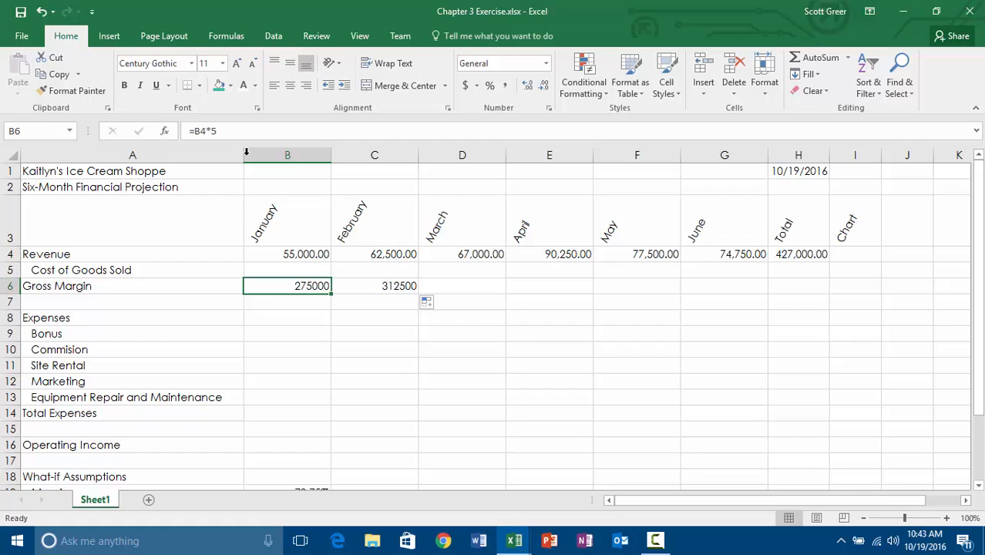
# Clear the trial Gross Margin formulas from cells B6 and C6.
pyautogui.press('Delete')
pyautogui.press('Right')
pyautogui.press('Delete')
pyautogui.press('Left')
pyautogui.press('Left')
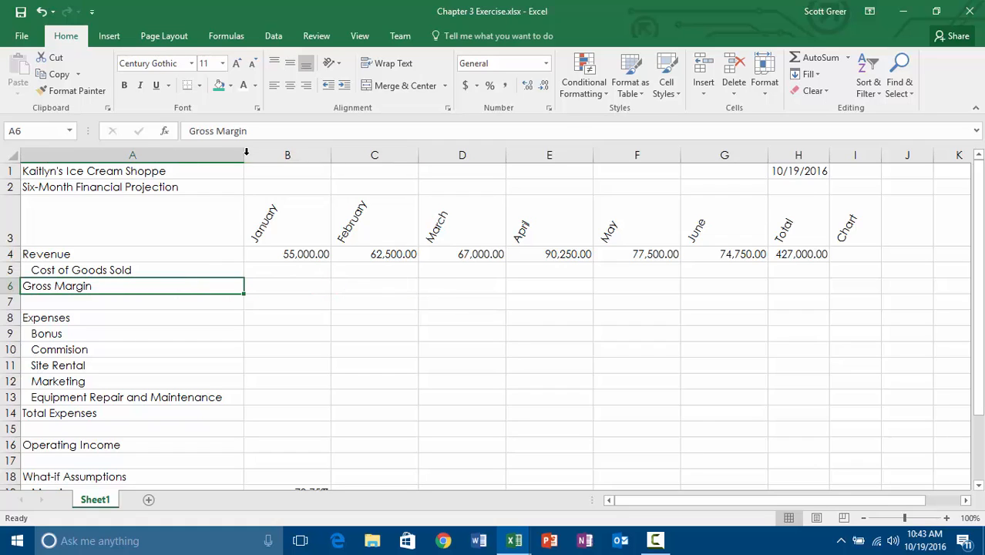
# Enter the formula =B4*(1-B19) in January's Cost of Goods Sold cell, B5, using the revenue and the Margin assumption.
pyautogui.press('Right')
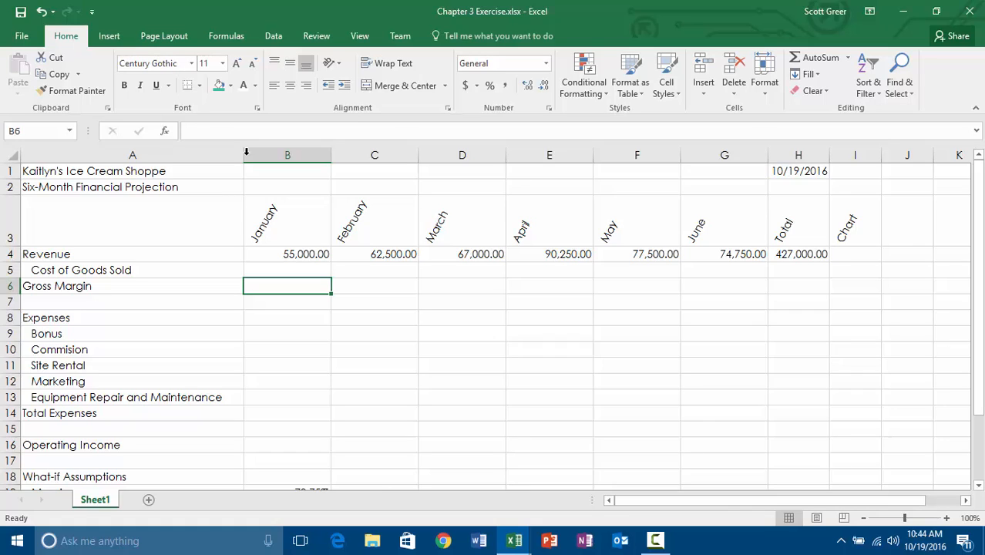
pyautogui.press('Up')
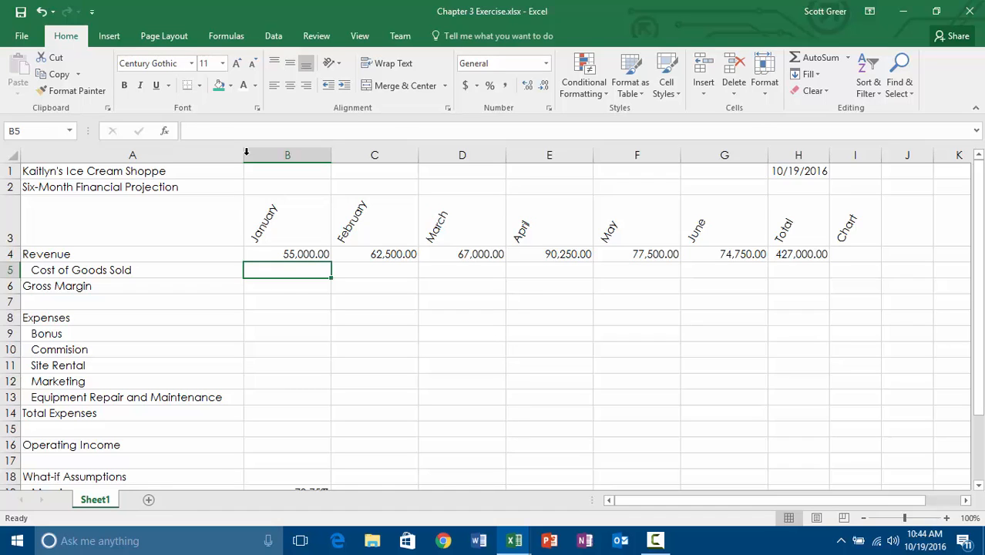
pyautogui.write('=')
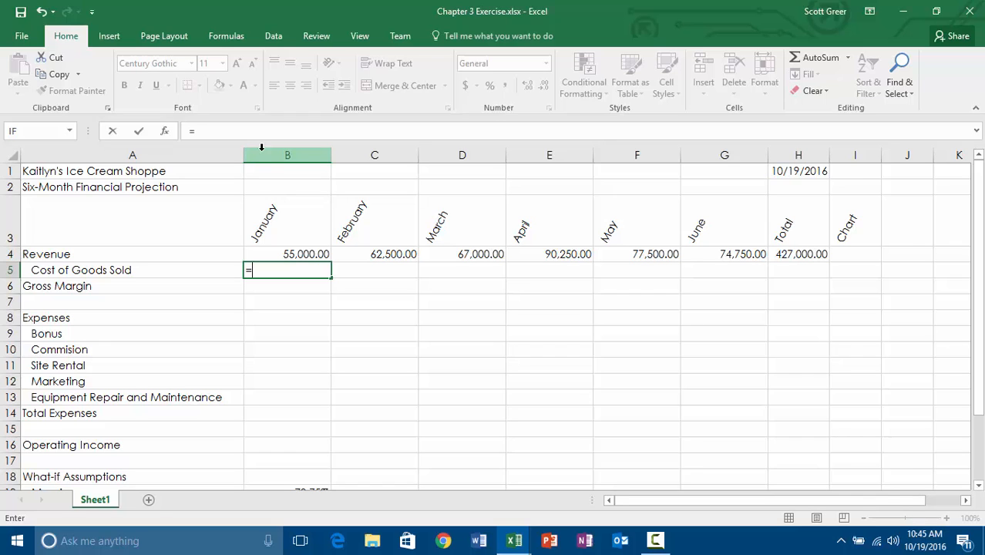
pyautogui.scroll(-6, 338, 314)
pyautogui.scroll(1, 339, 315)
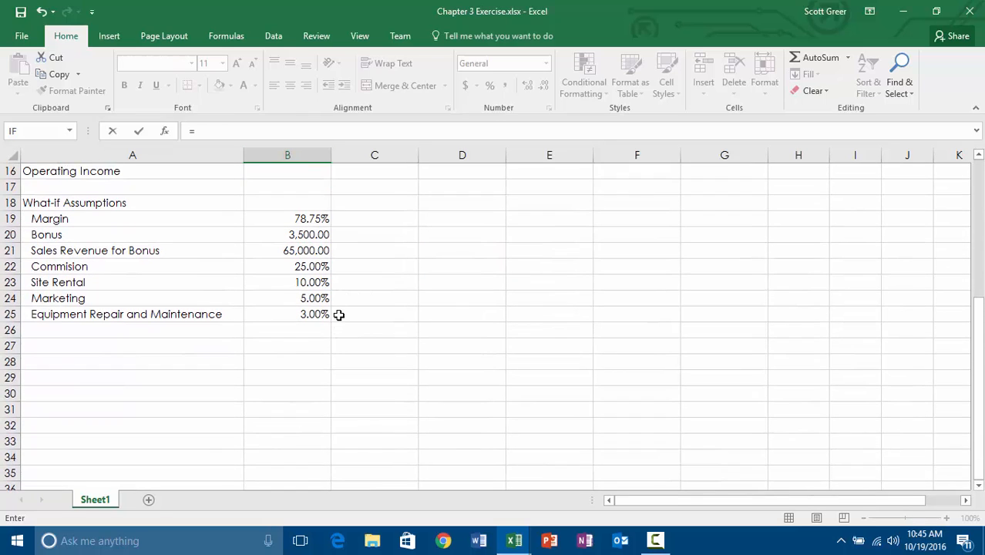
pyautogui.click(305, 216)
pyautogui.scroll(5, 406, 191)
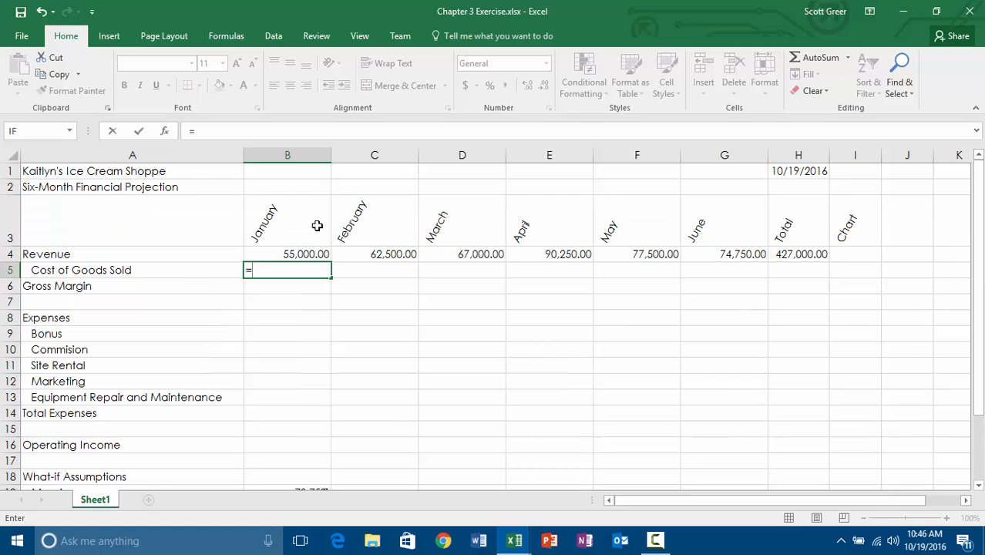
pyautogui.click(303, 254)
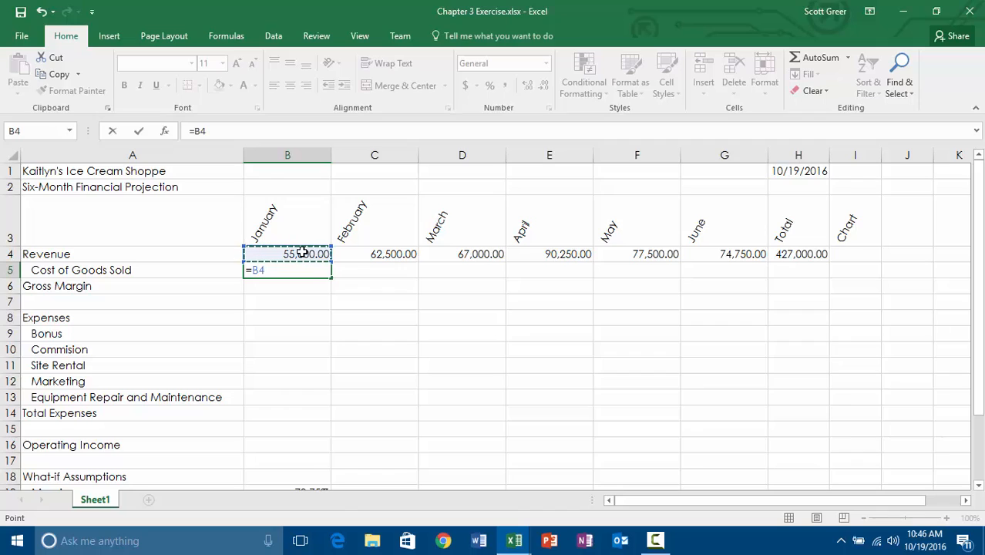
pyautogui.write('-')
pyautogui.press('BackSpace')
pyautogui.write('*-')
pyautogui.press('BackSpace')
pyautogui.write('(1-')
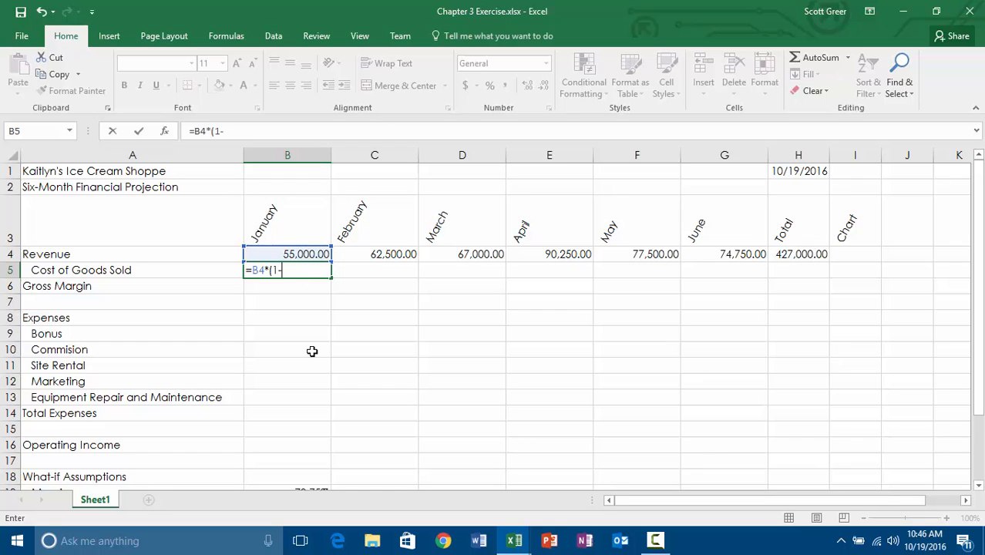
pyautogui.scroll(-4, 311, 351)
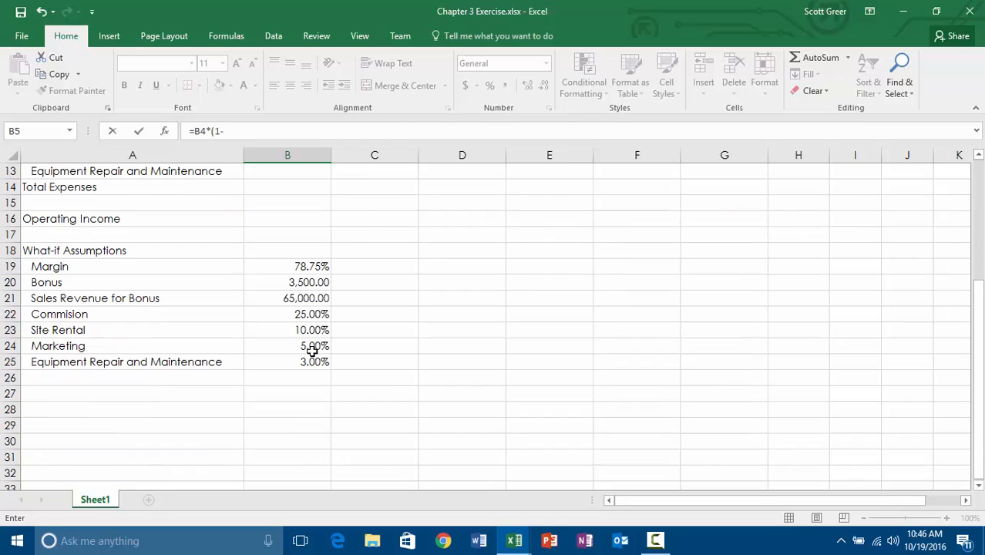
pyautogui.click(309, 267)
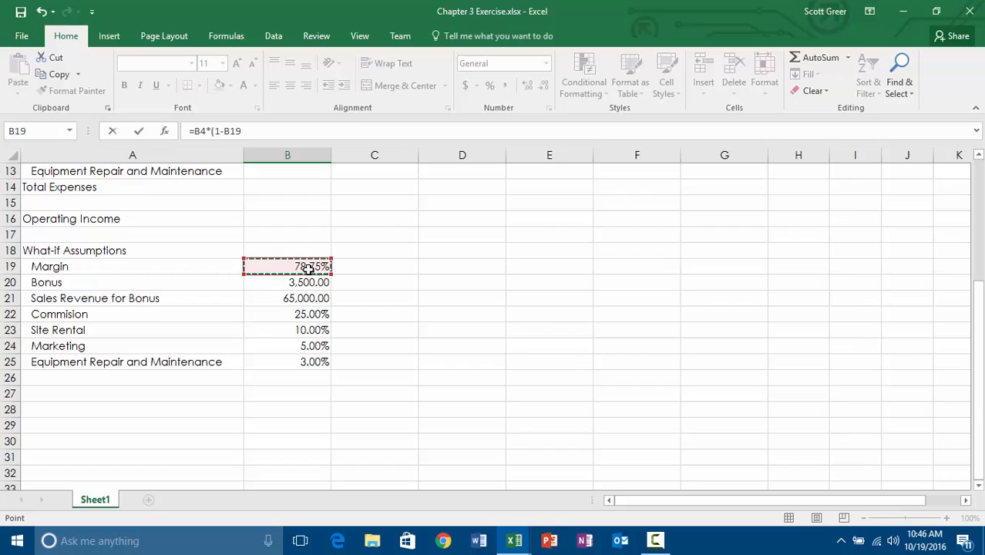
pyautogui.scroll(4, 308, 270)
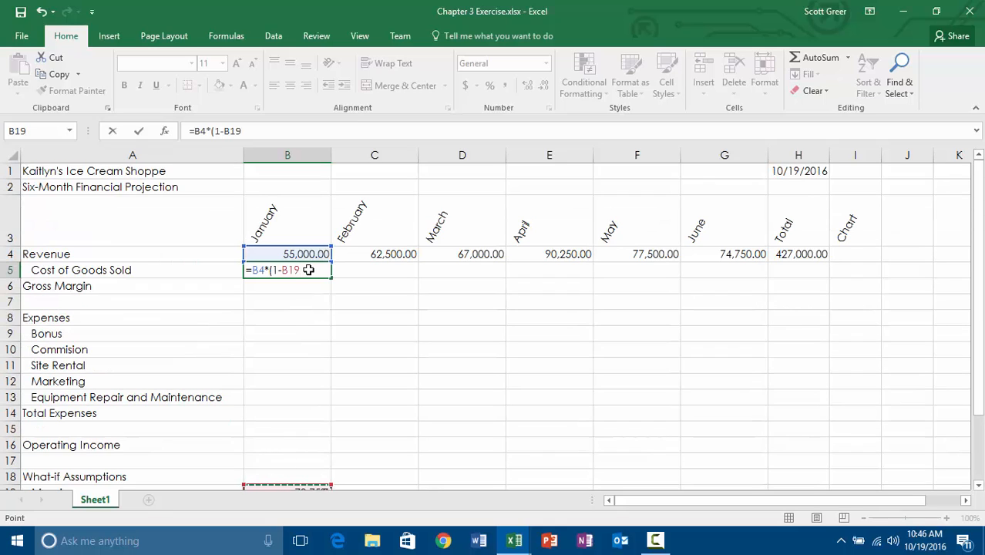
pyautogui.write(')')
pyautogui.press('Return')
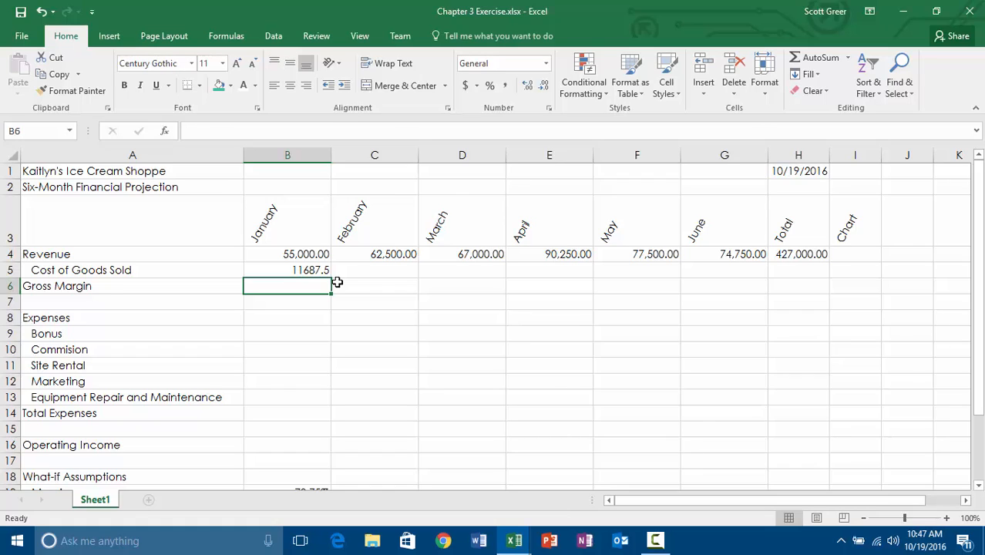
# Fill the January Cost of Goods Sold formula across February to June, through G5.
pyautogui.click(309, 270)
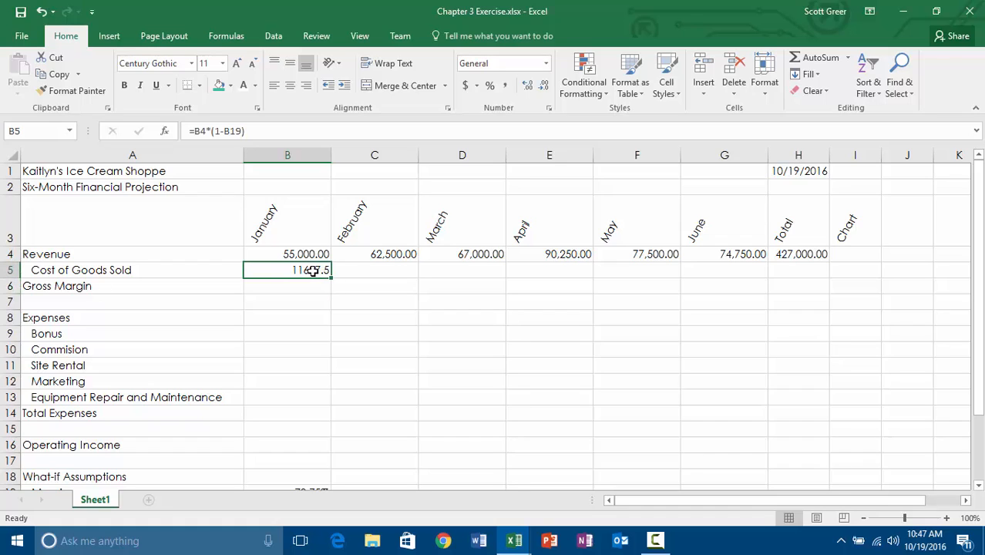
pyautogui.moveTo(331, 277); pyautogui.dragTo(728, 282)
pyautogui.click(562, 370)
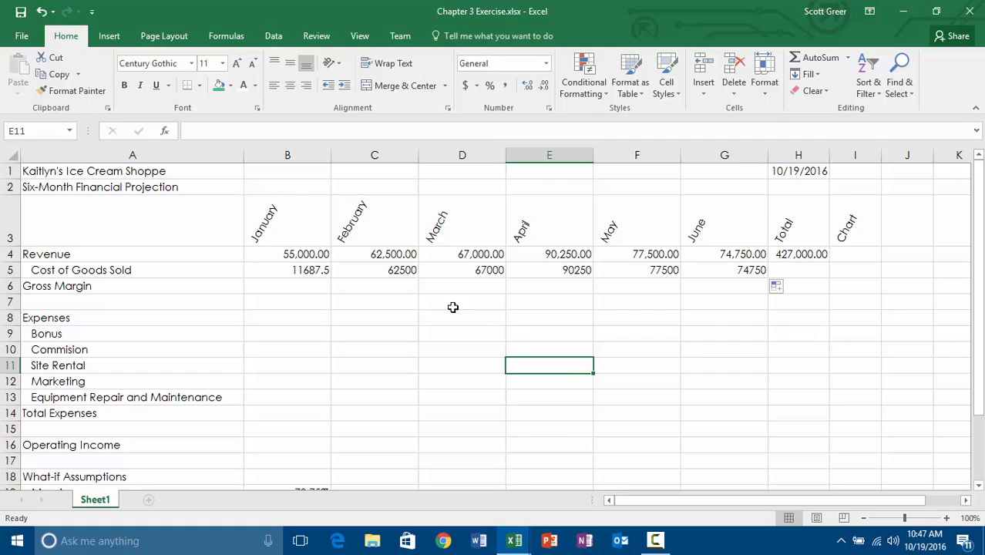
# Examine which cells February's Cost of Goods Sold formula in C5 references, compared with the What-if Assumptions.
pyautogui.click(403, 273)
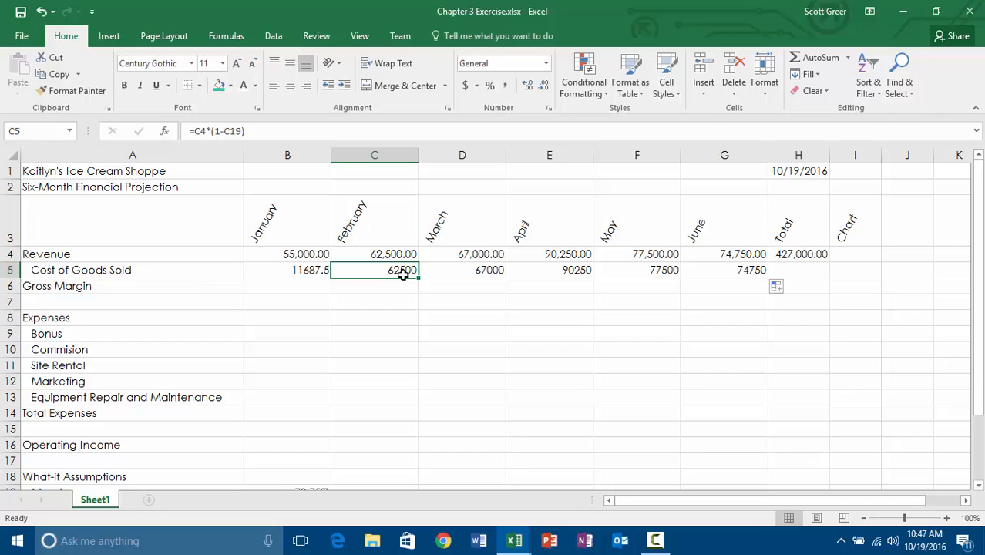
pyautogui.scroll(-3, 402, 274)
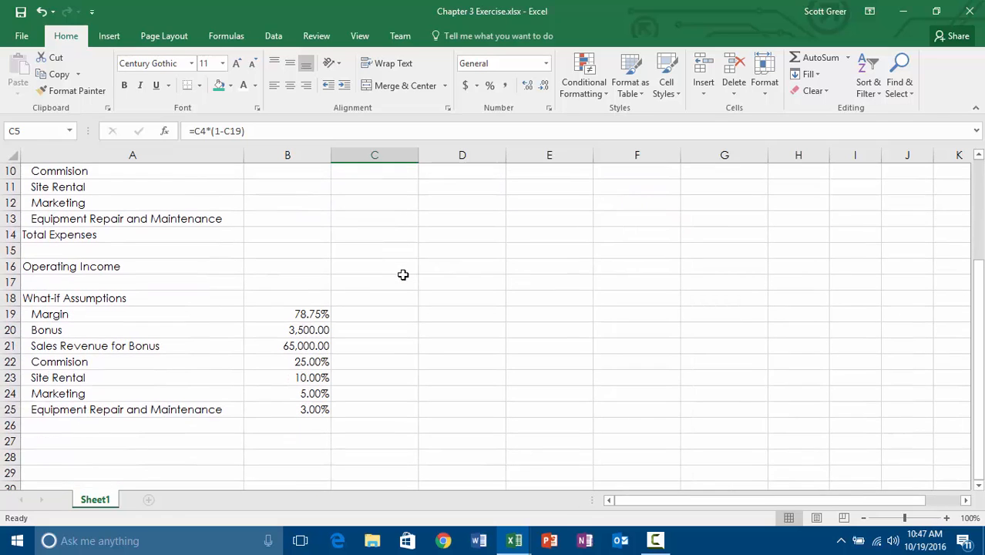
pyautogui.click(292, 133)
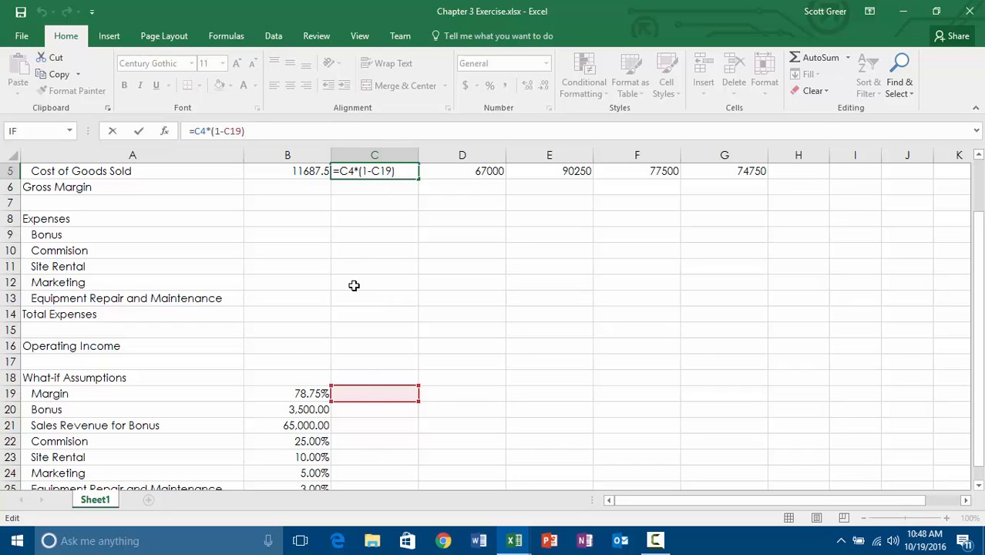
pyautogui.hotkey('ctrl', 'Return')
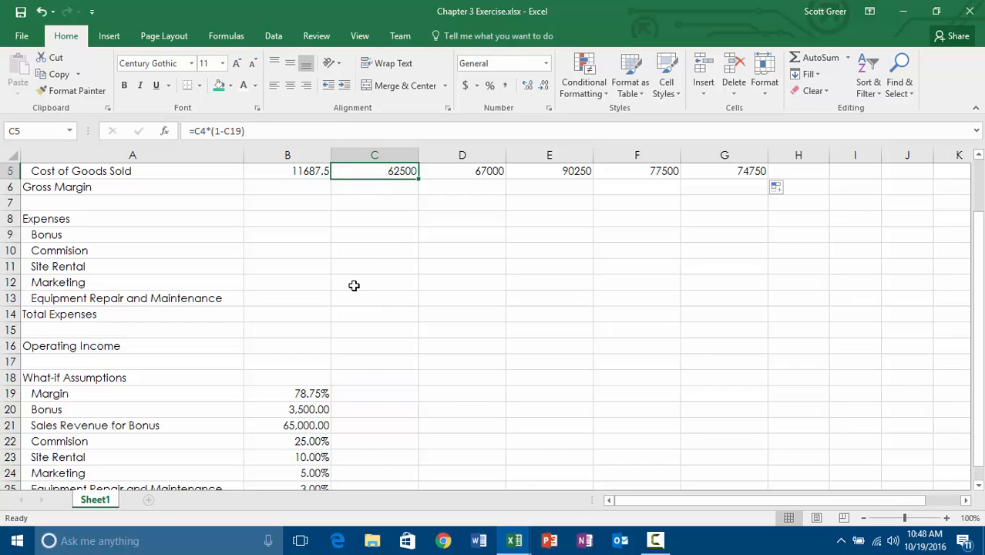
# Make the Margin reference in January's Cost of Goods Sold formula absolute, so B5 contains =B4*(1-$B$19).
pyautogui.click(298, 175)
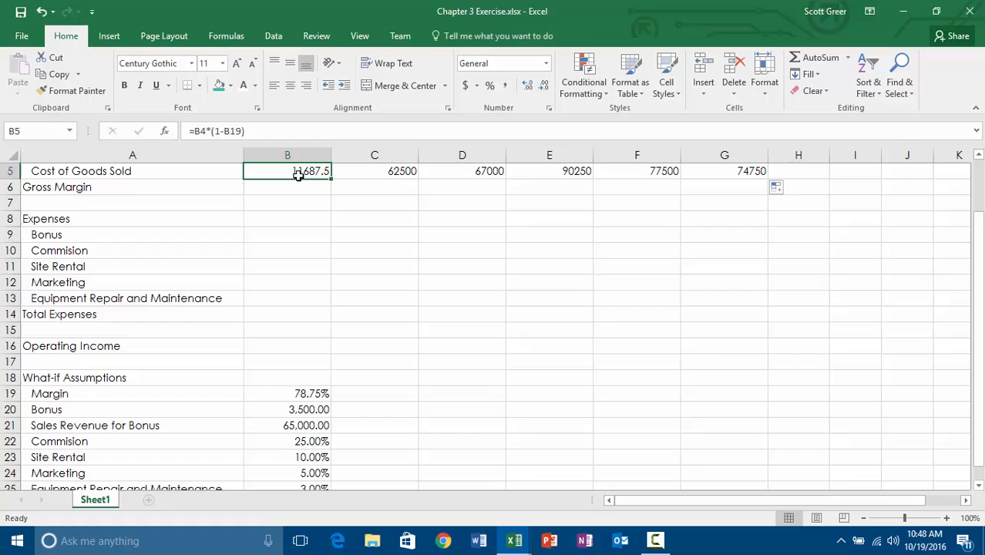
pyautogui.click(234, 131)
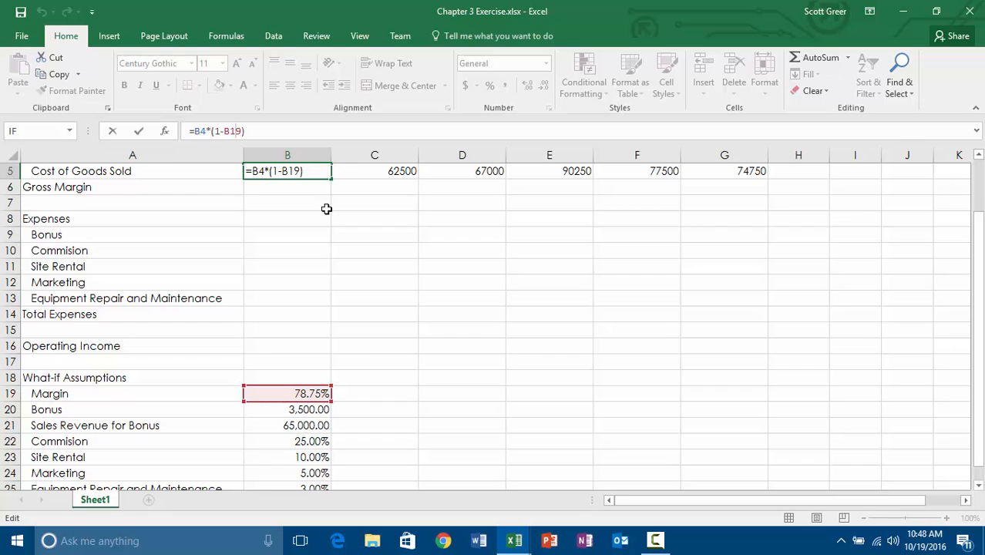
pyautogui.press('F4')
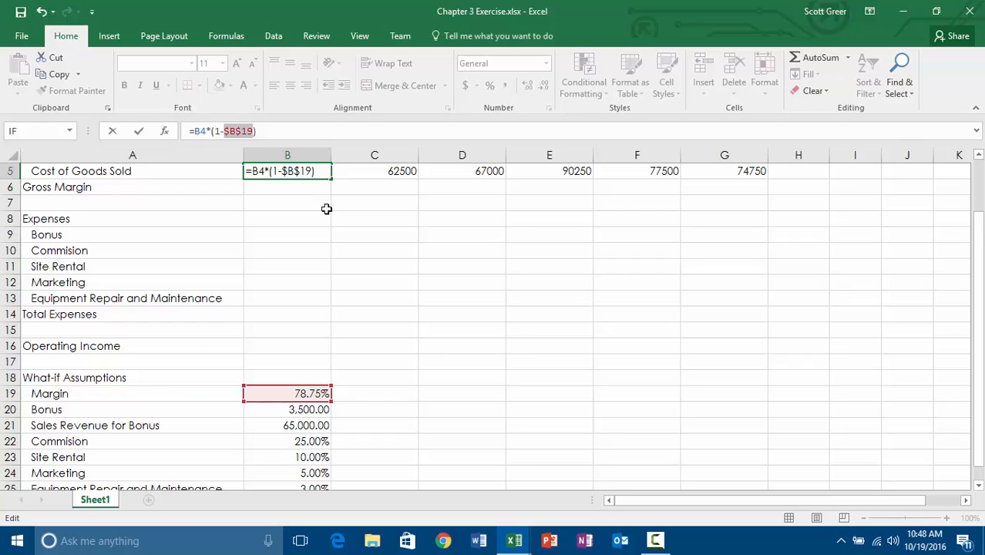
pyautogui.press('Return')
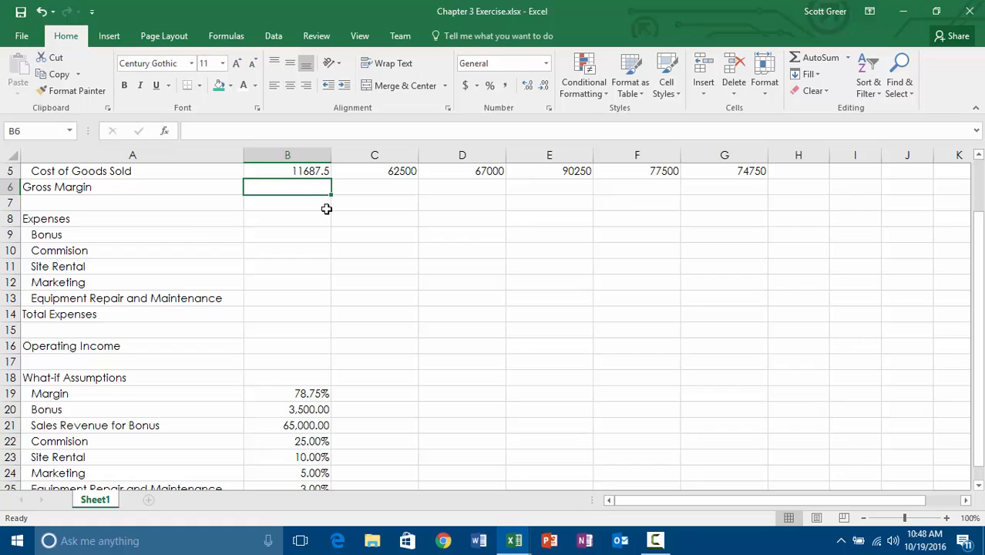
pyautogui.press('Up')
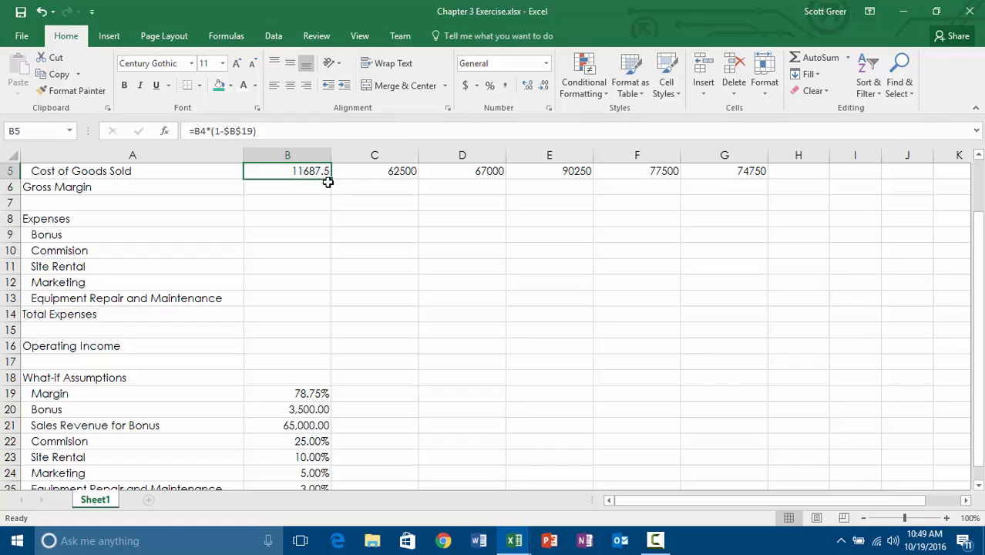
# Fill January's Cost of Goods Sold formula with its absolute Margin reference across February to June, through G5.
pyautogui.moveTo(330, 182); pyautogui.dragTo(727, 189)
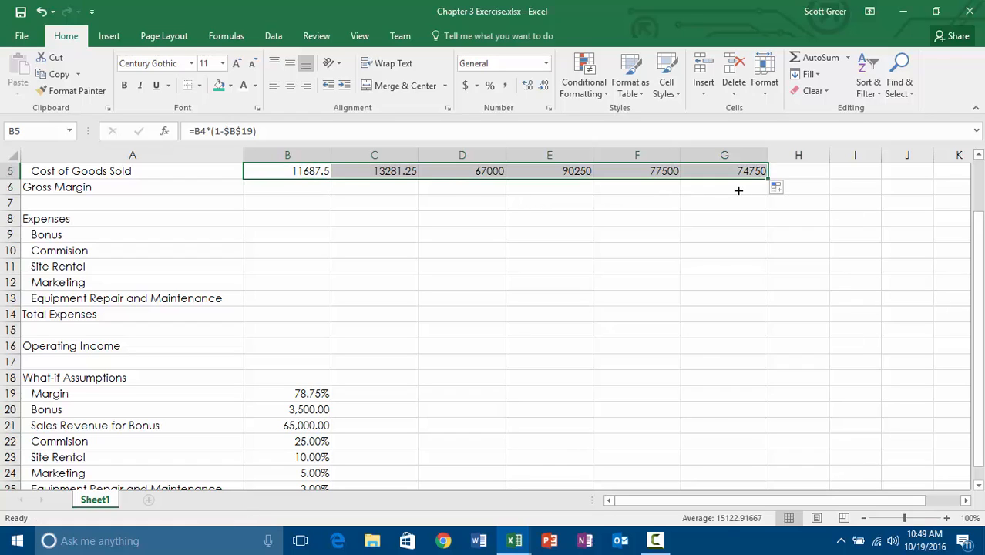
pyautogui.scroll(2, 668, 328)
pyautogui.click(669, 329)
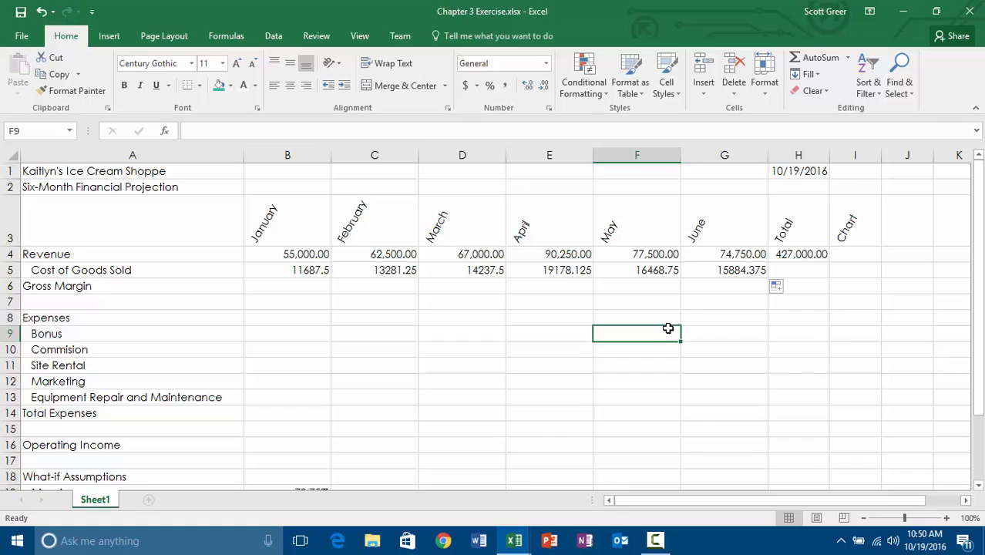
# Review the relative and absolute references in January's Cost of Goods Sold formula, and fill it across through G5 again.
pyautogui.click(297, 270)
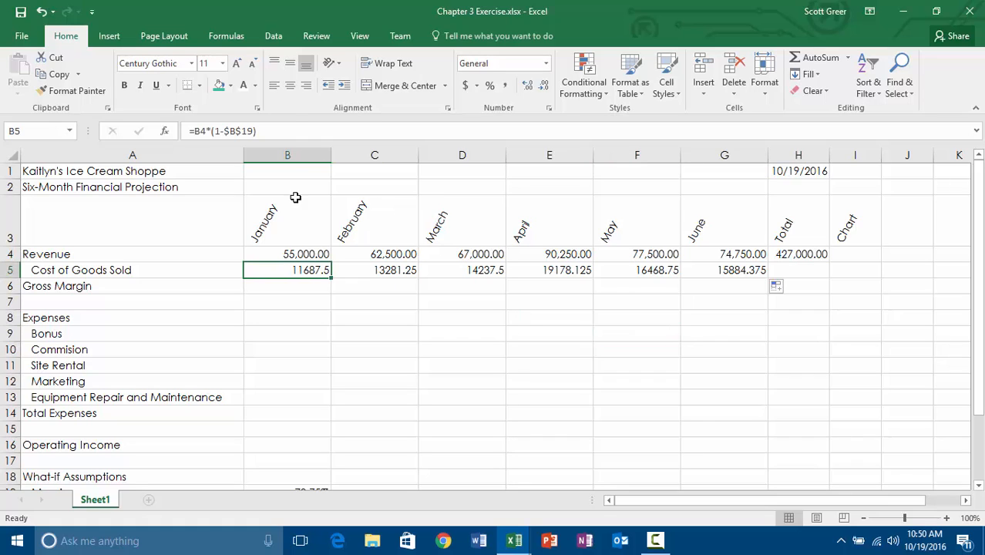
pyautogui.click(266, 129)
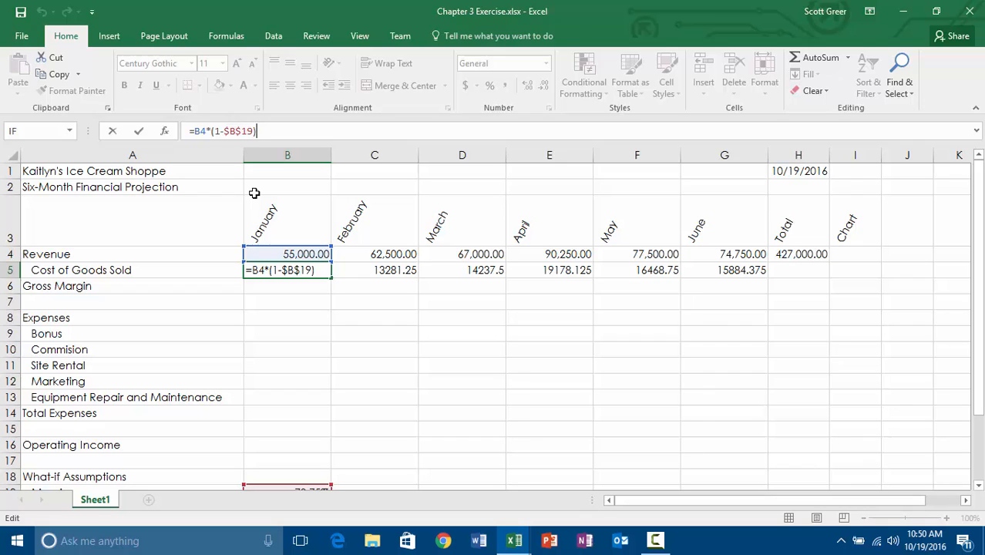
pyautogui.press('Return')
pyautogui.press('Up')
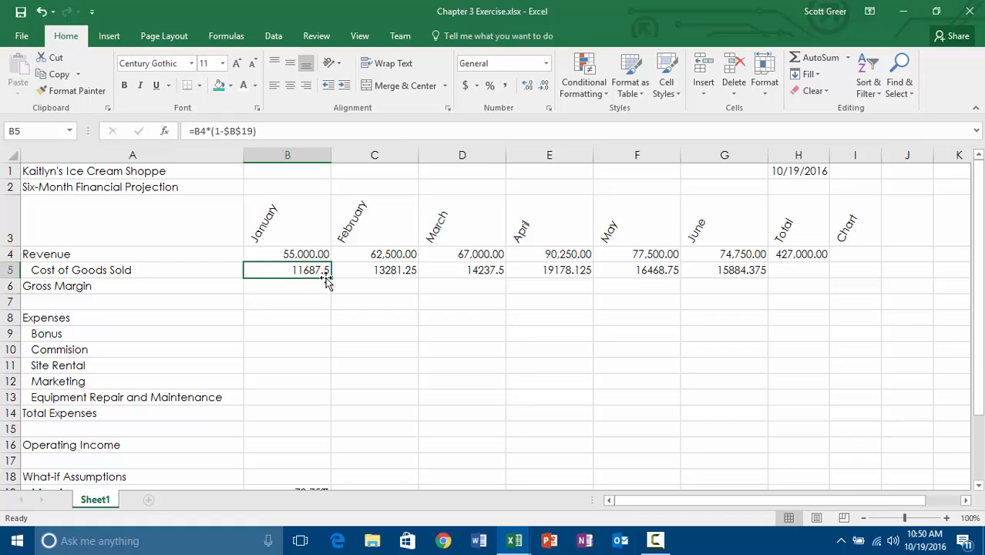
pyautogui.moveTo(331, 277); pyautogui.dragTo(735, 287)
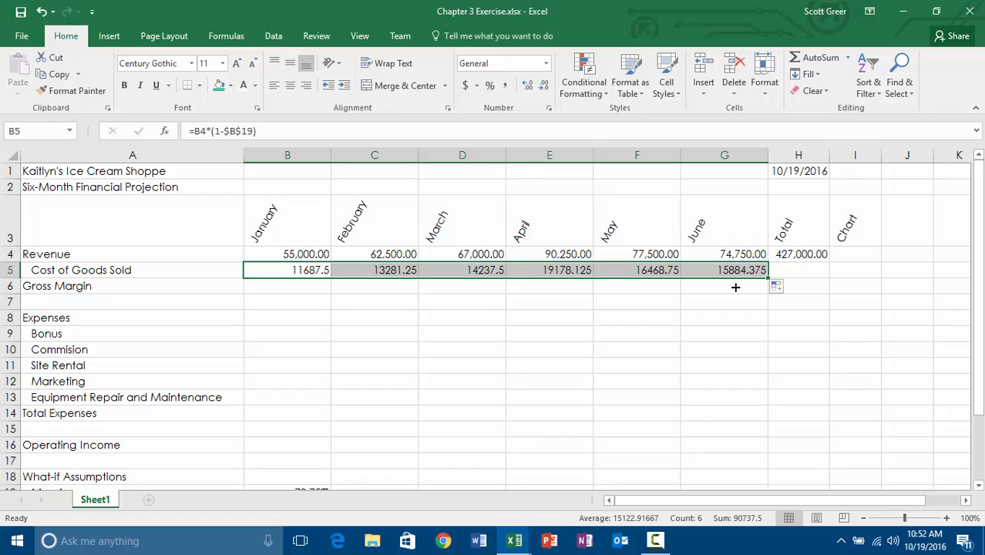
# Enter the formula =B4-B5 in January's Gross Margin cell, B6, and select January's Bonus cell, B9.
pyautogui.press('Left')
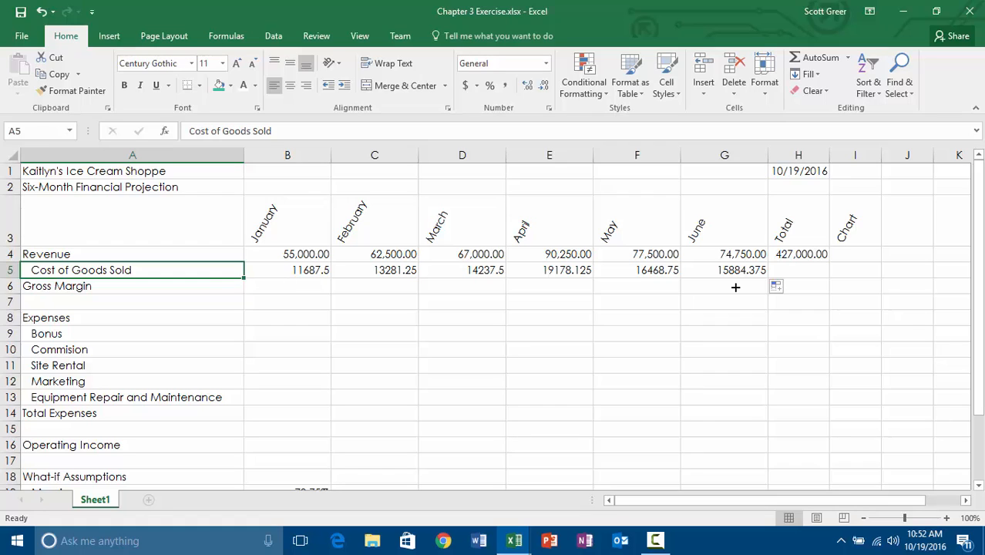
pyautogui.press('Right')
pyautogui.press('Down')
pyautogui.write('=')
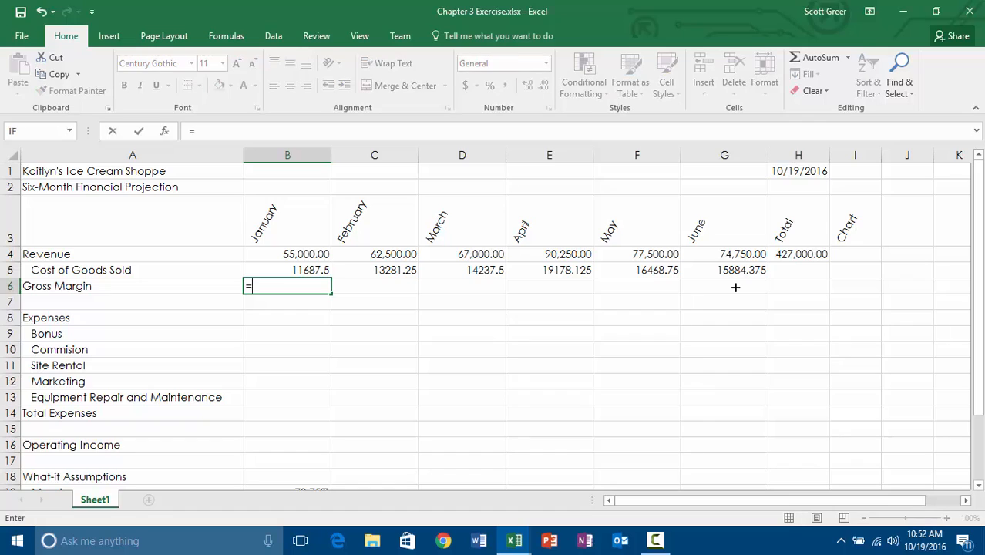
pyautogui.click(301, 255)
pyautogui.write('-')
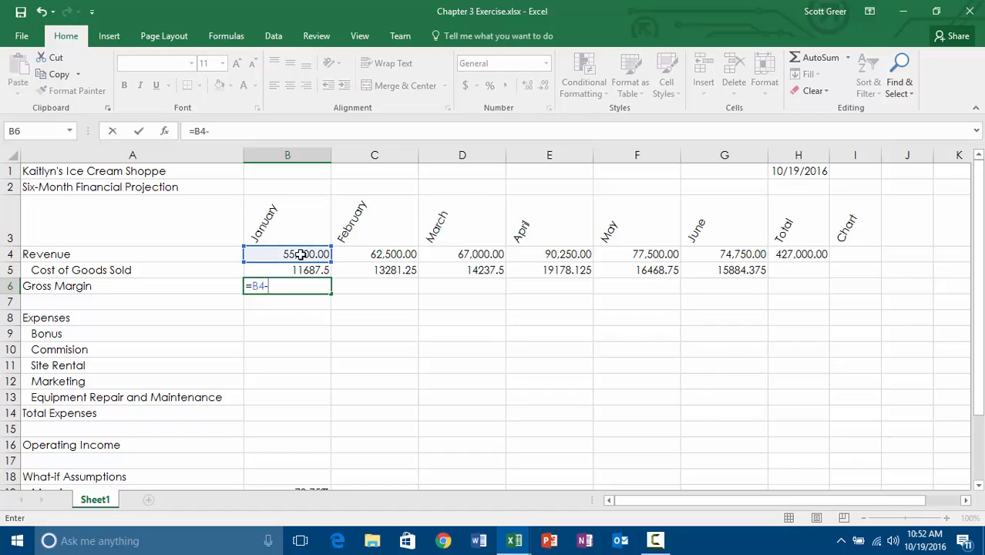
pyautogui.click(294, 269)
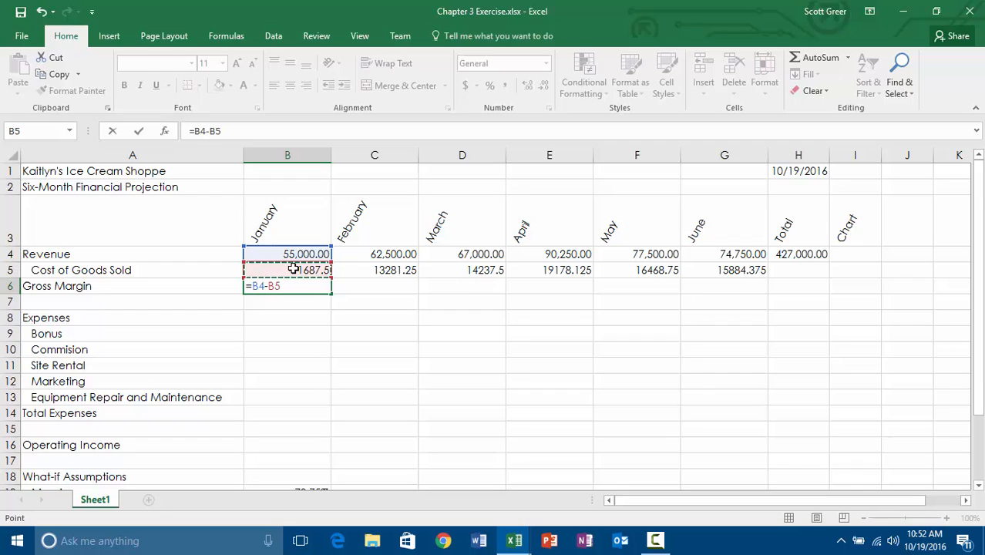
pyautogui.press('Return')
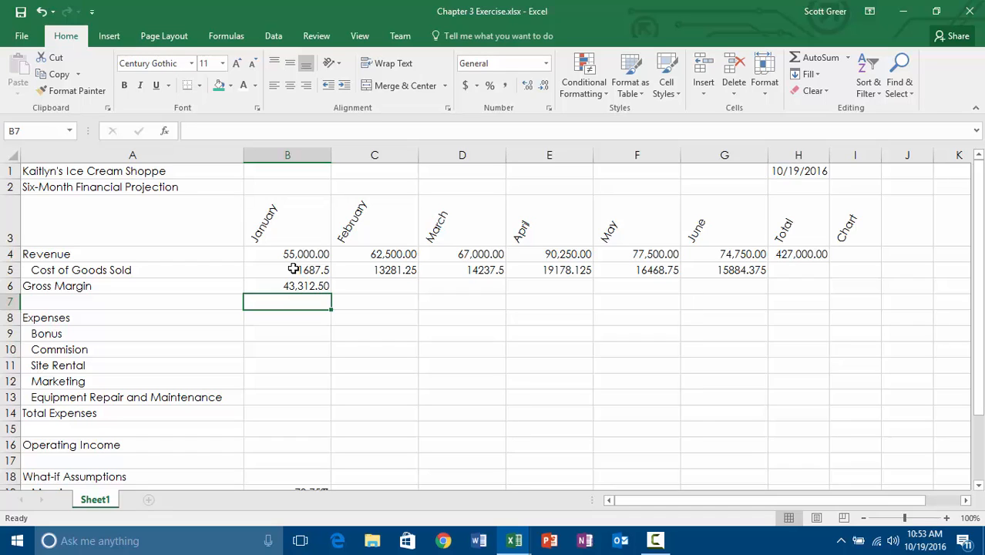
pyautogui.press('Down')
pyautogui.press('Down')
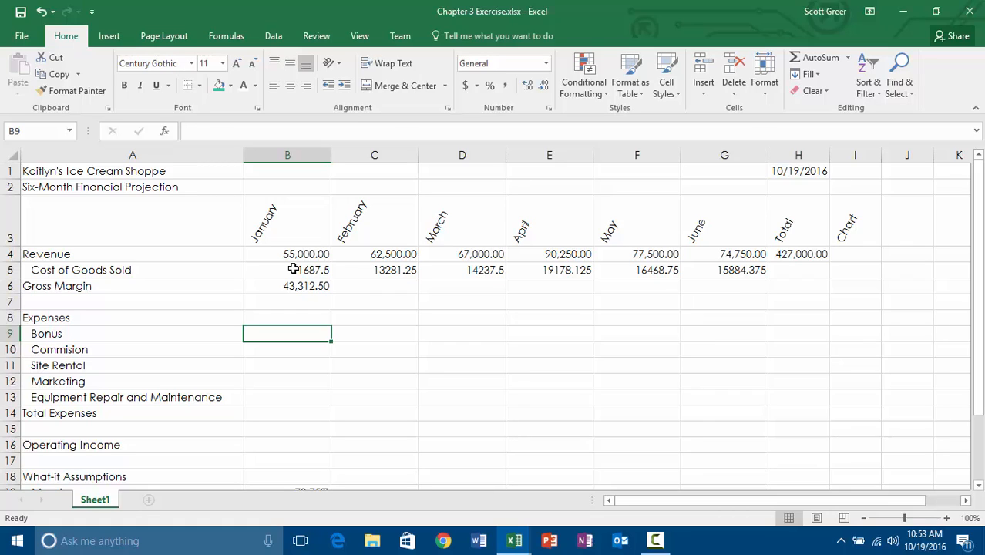
pyautogui.write('=')
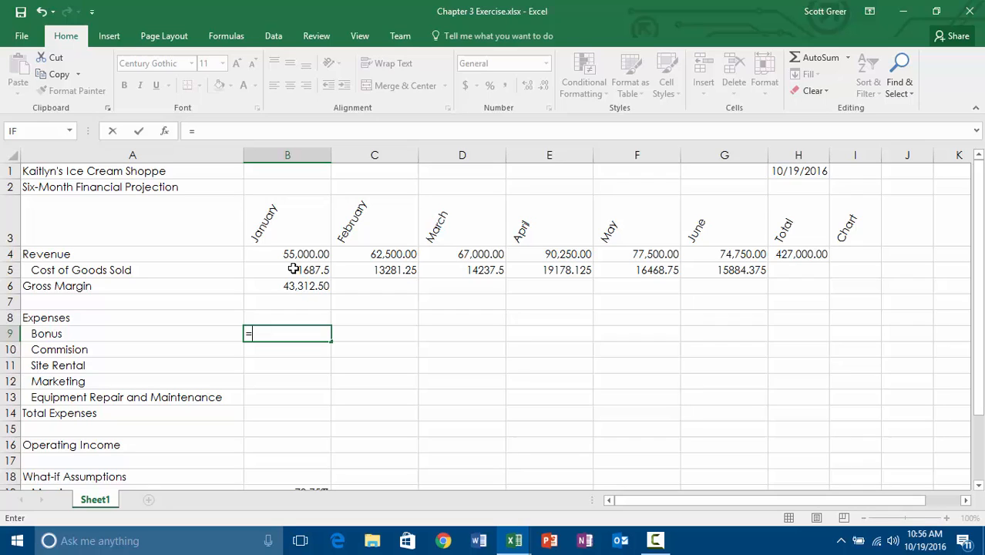
pyautogui.press('BackSpace')
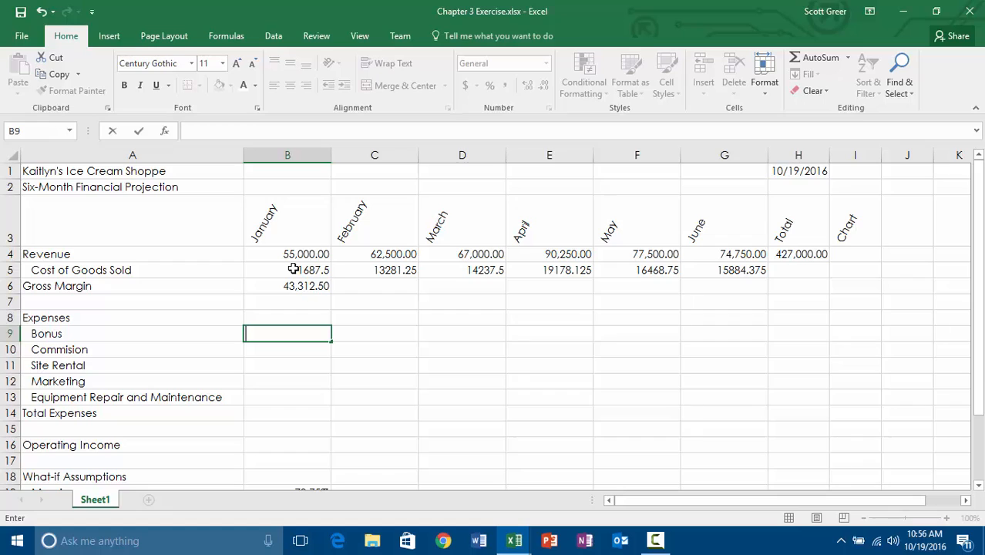
pyautogui.press('Escape')
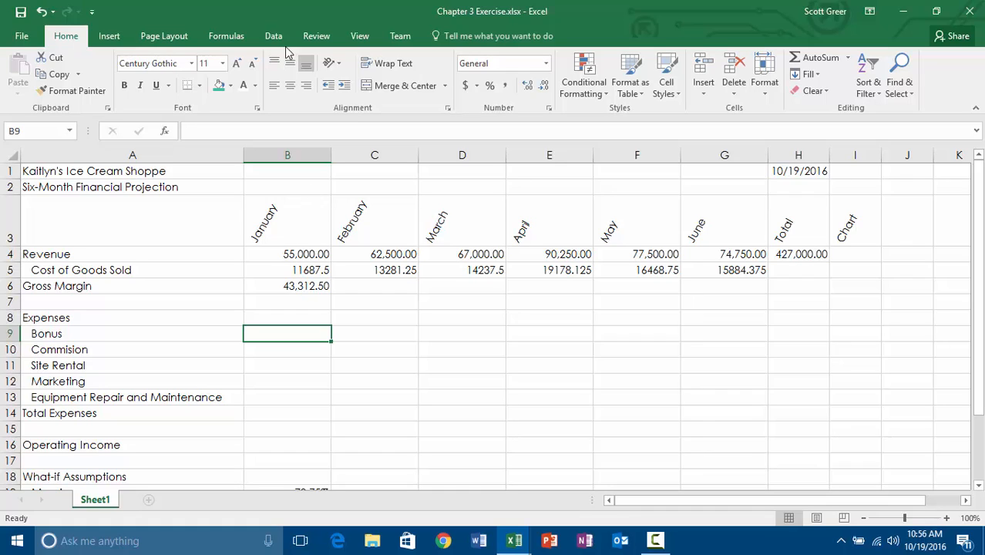
# Search the function library for "if" and insert the IF function into January's Bonus cell, B9.
pyautogui.click(235, 39)
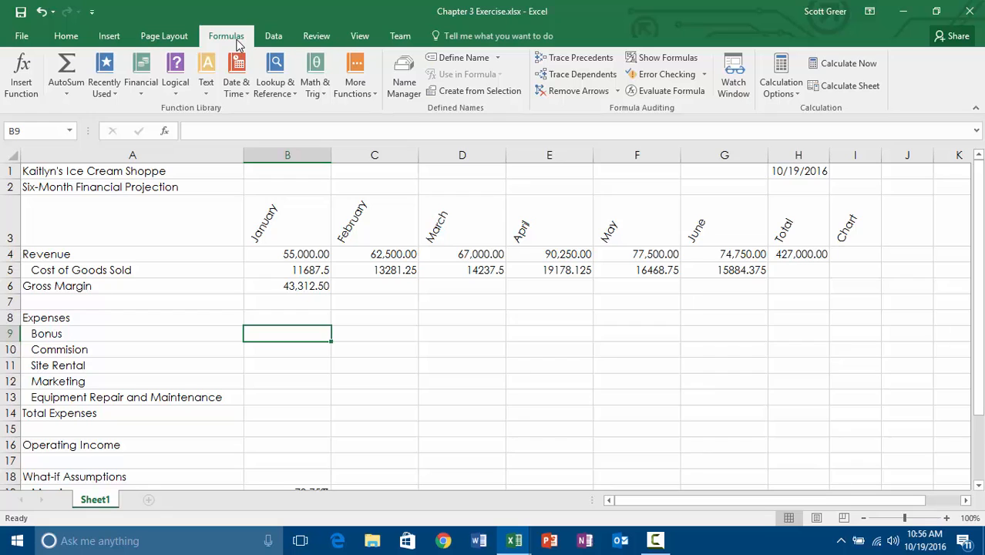
pyautogui.click(22, 77)
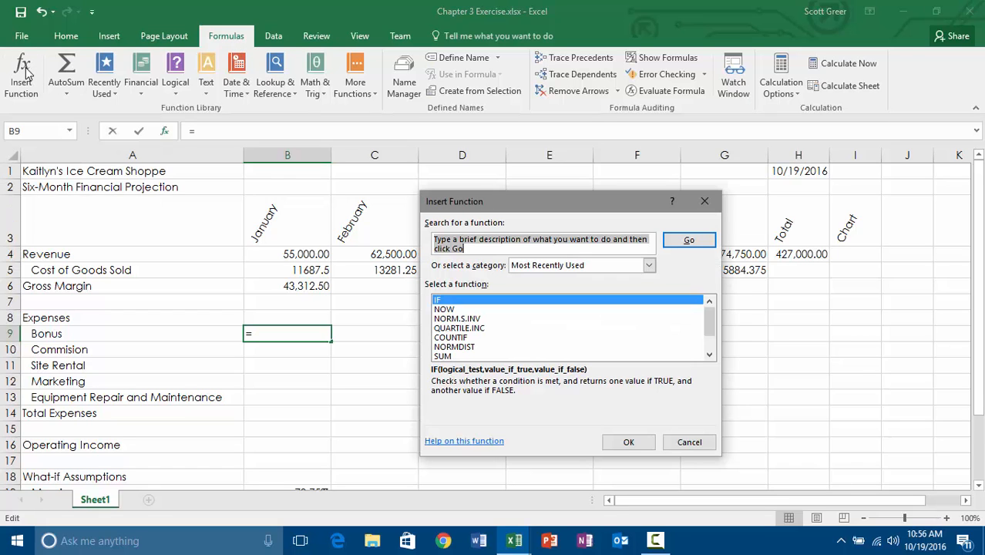
pyautogui.write('if')
pyautogui.press('Return')
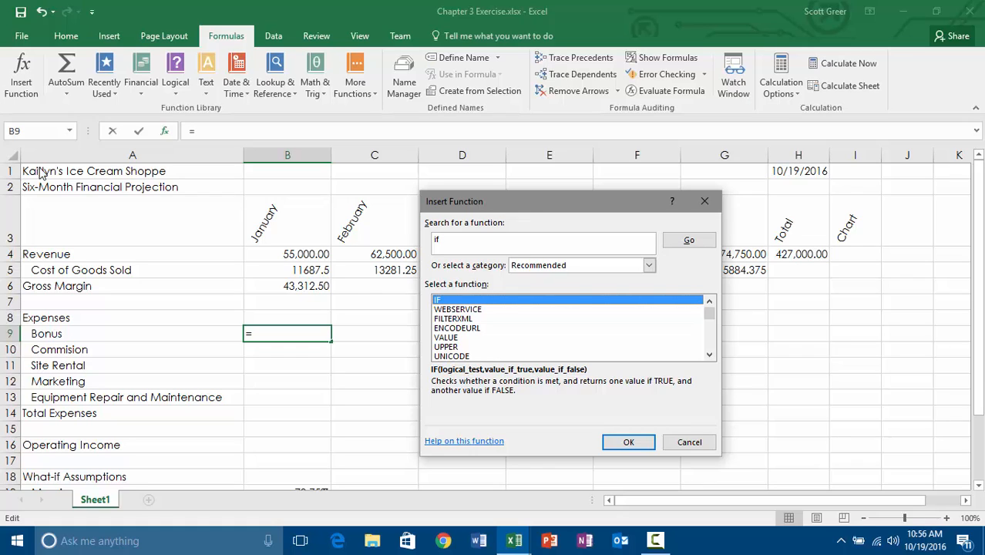
pyautogui.click(629, 442)
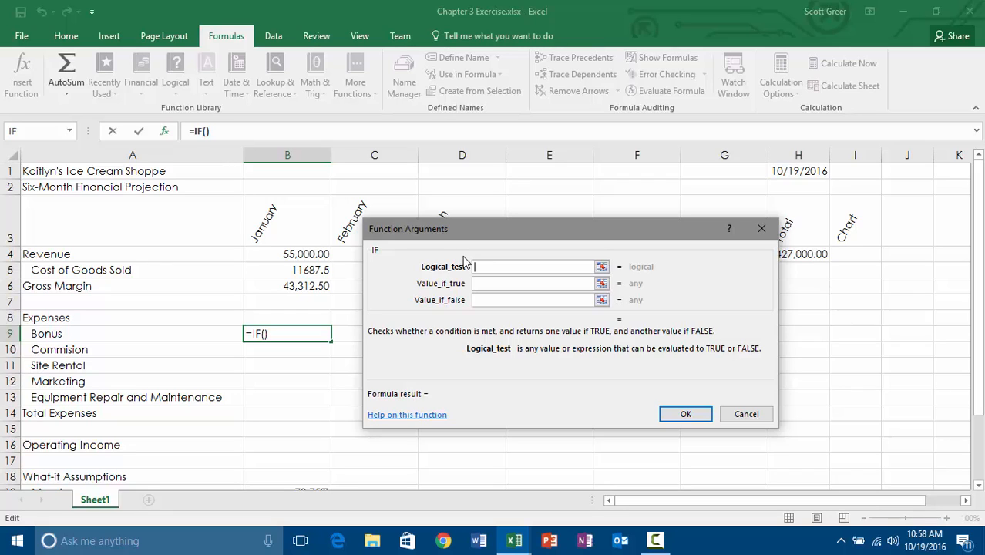
# Set the IF function's logical test to B4>=$B$21, comparing January's revenue with the absolute Sales Revenue for Bonus assumption.
pyautogui.click(601, 267)
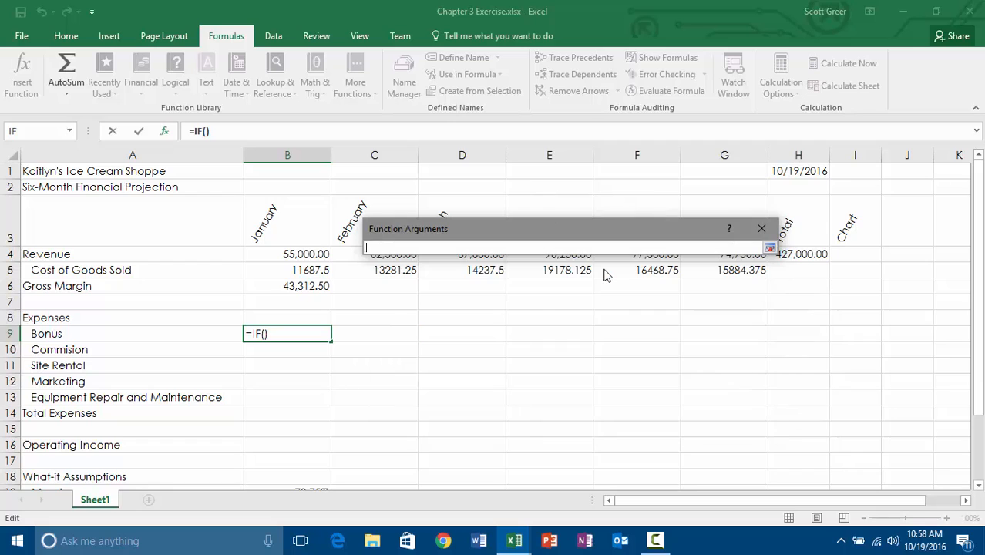
pyautogui.click(295, 253)
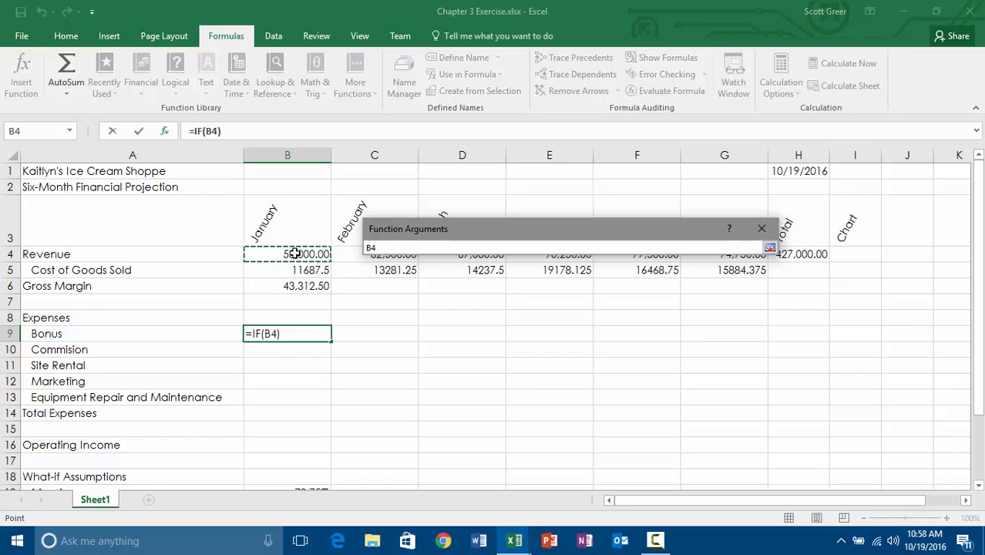
pyautogui.write('>')
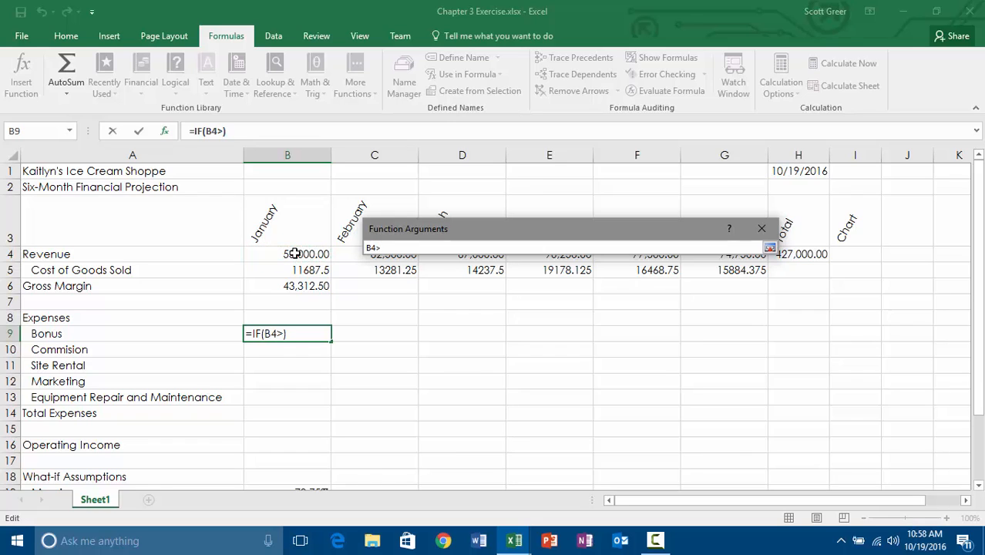
pyautogui.write('=')
pyautogui.scroll(-2, 285, 426)
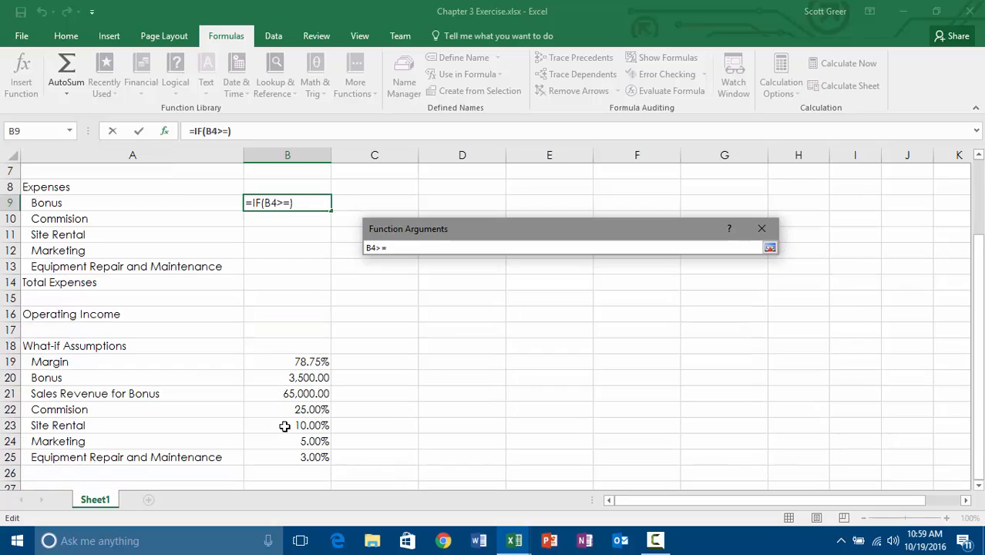
pyautogui.click(309, 394)
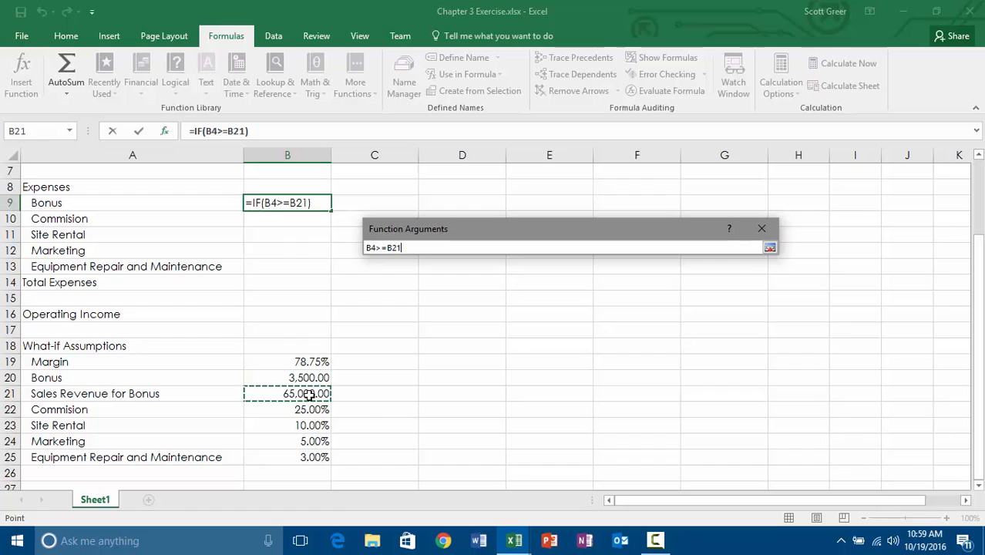
pyautogui.press('F4')
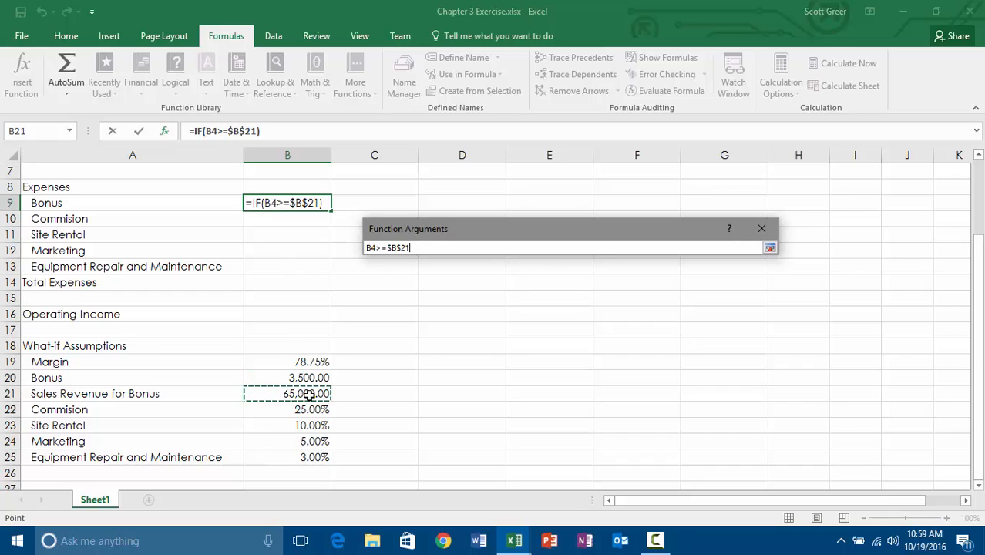
pyautogui.press('Return')
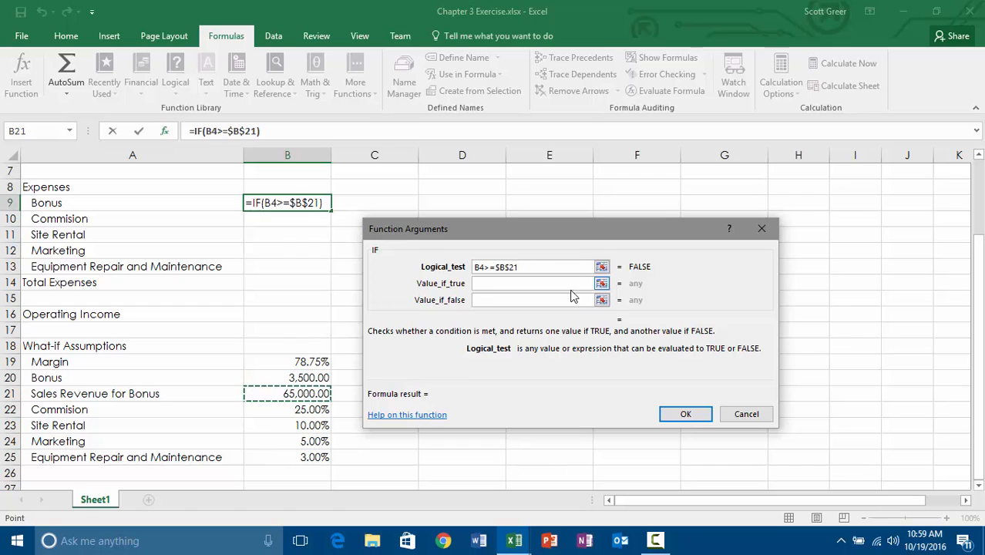
# Complete January's Bonus formula with the absolute Bonus assumption $B$20 as the value if true and 0 as the value if false.
pyautogui.click(601, 282)
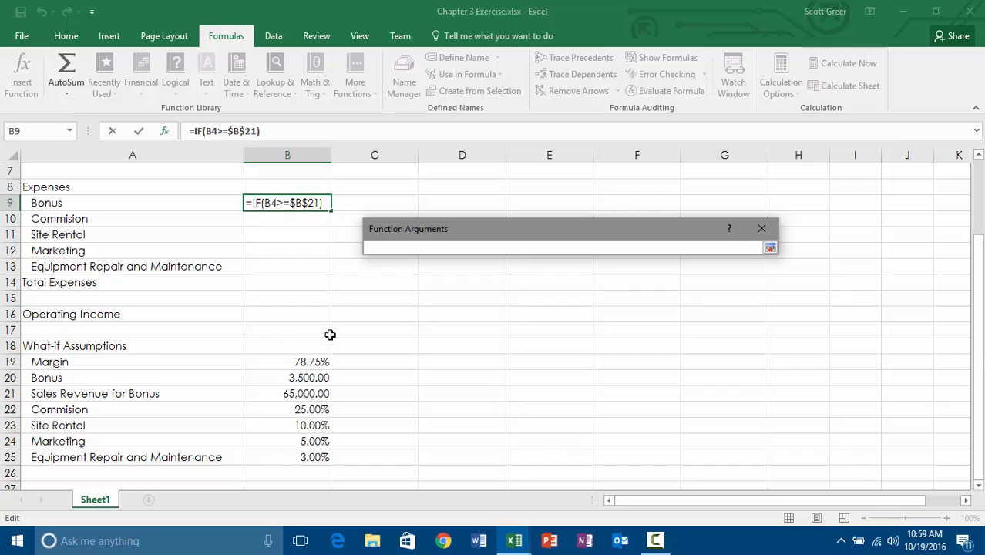
pyautogui.click(312, 377)
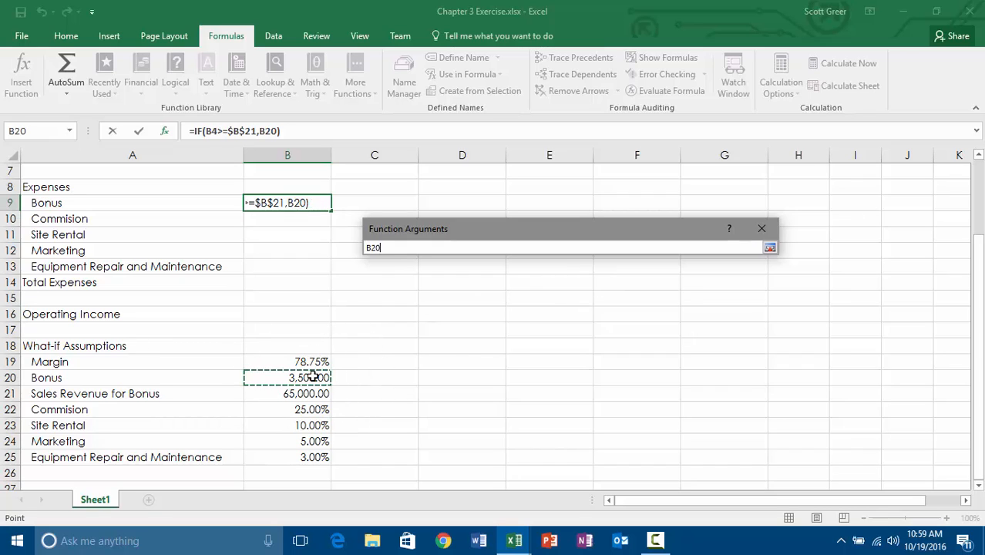
pyautogui.press('F4')
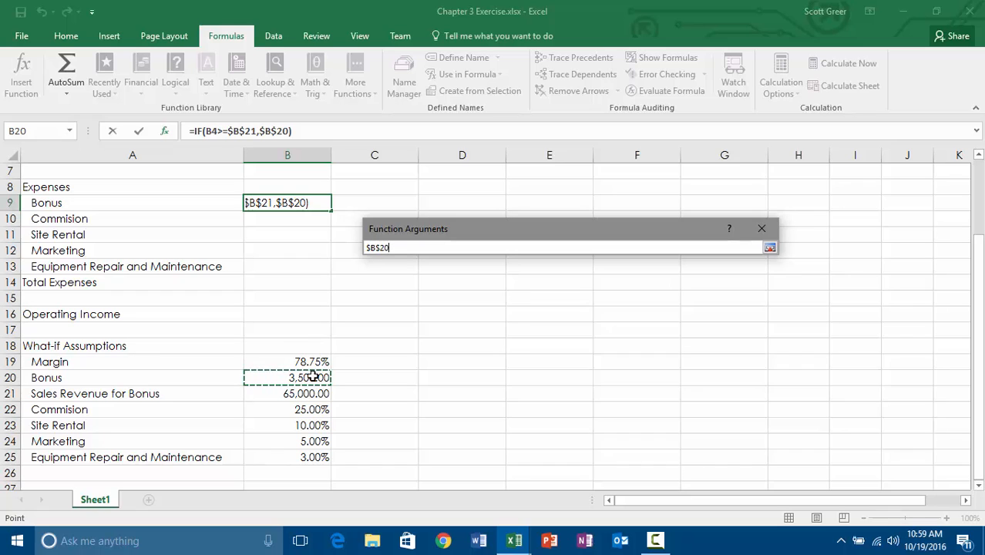
pyautogui.press('Return')
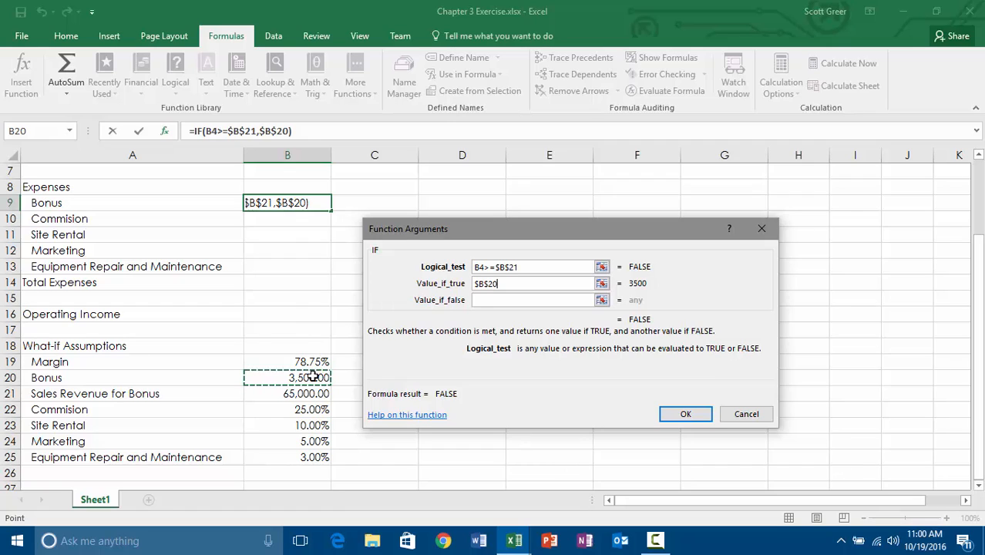
pyautogui.click(489, 299)
pyautogui.write('0')
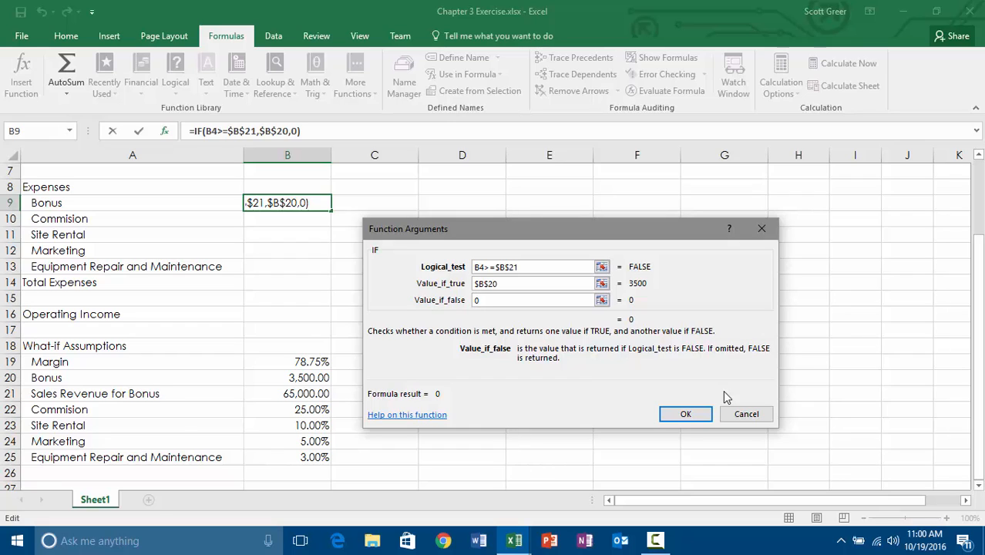
pyautogui.click(700, 414)
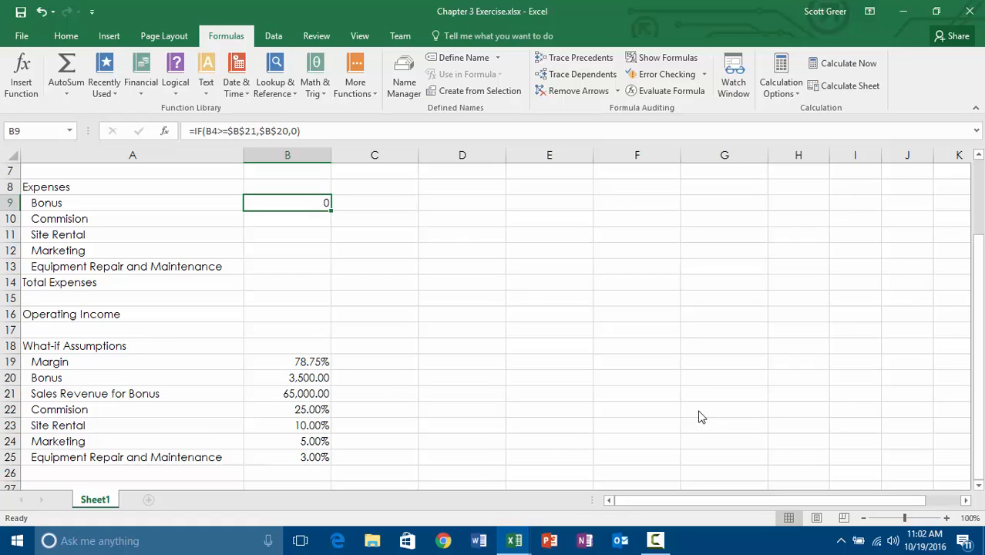
# Enter the formula =B4*$B$22 in January's Commision cell, B10, multiplying January's revenue by the absolute Commision assumption.
pyautogui.press('Down')
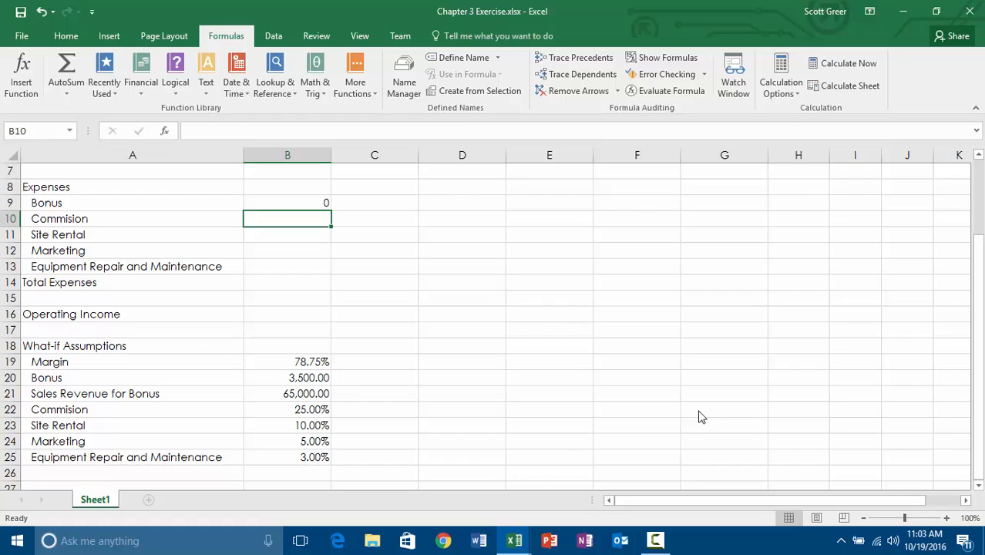
pyautogui.press('Up')
pyautogui.press('Up')
pyautogui.press('Up')
pyautogui.press('Up')
pyautogui.press('Up')
pyautogui.press('Up')
pyautogui.press('Up')
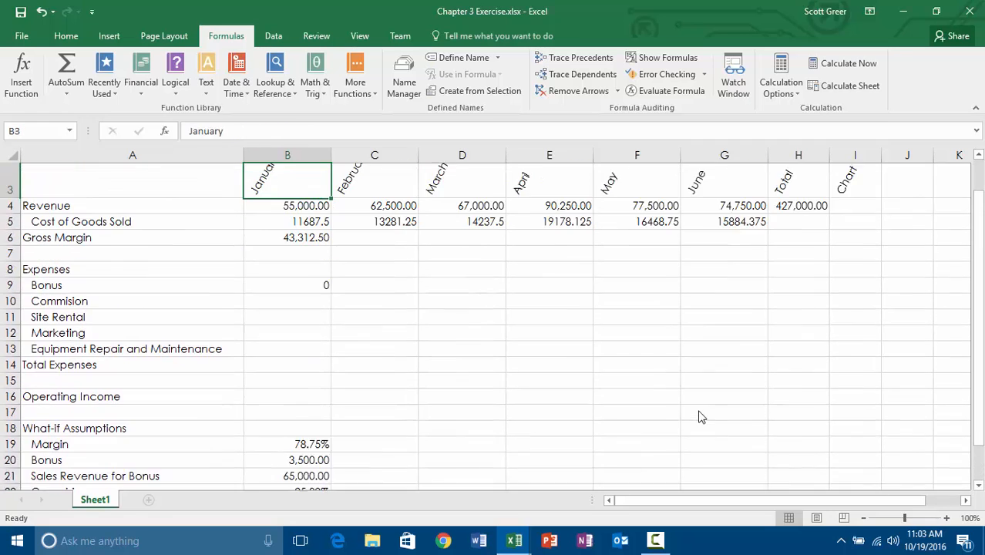
pyautogui.press('Down')
pyautogui.press('Down')
pyautogui.press('Down')
pyautogui.press('Down')
pyautogui.press('Down')
pyautogui.press('Down')
pyautogui.press('Down')
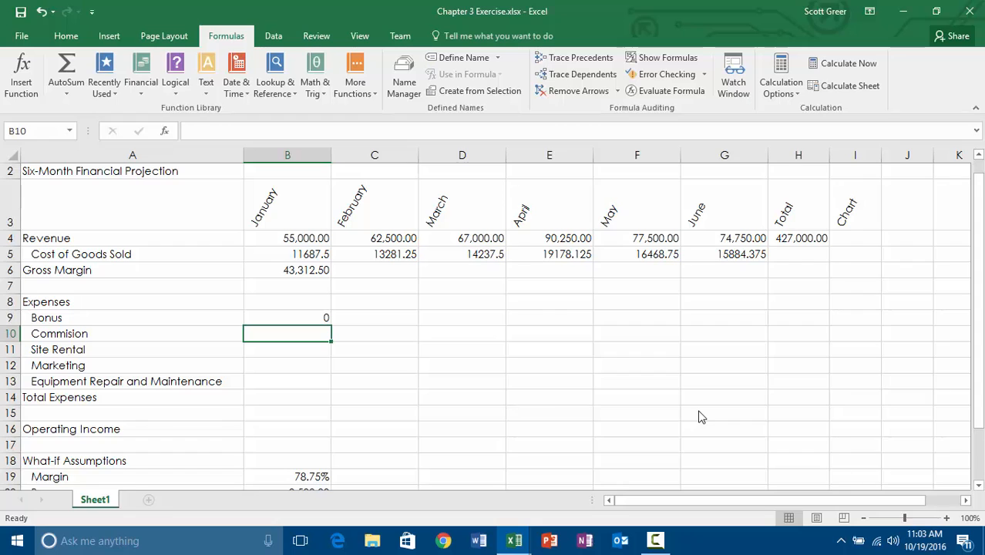
pyautogui.write('=')
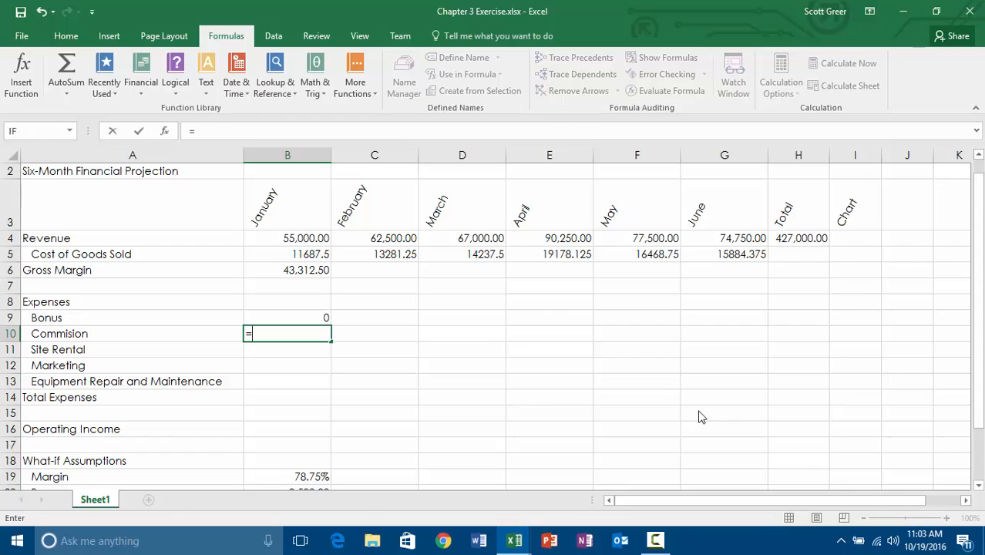
pyautogui.click(302, 239)
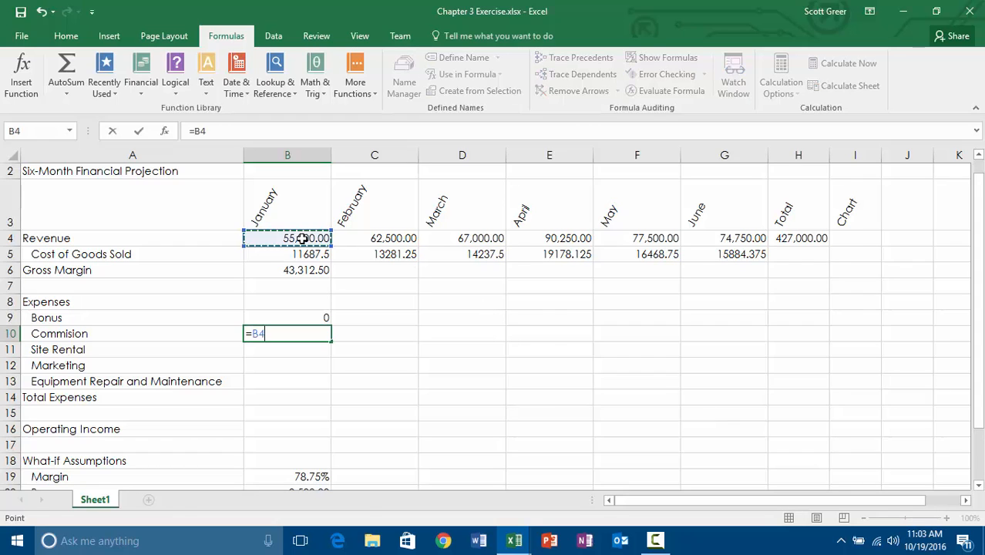
pyautogui.write('*')
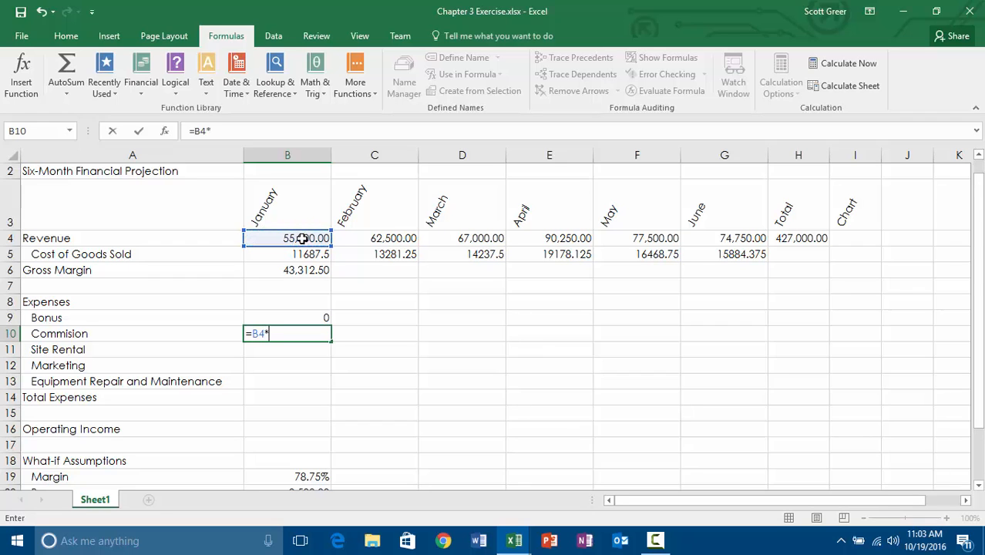
pyautogui.scroll(-4, 302, 239)
pyautogui.scroll(-1, 302, 239)
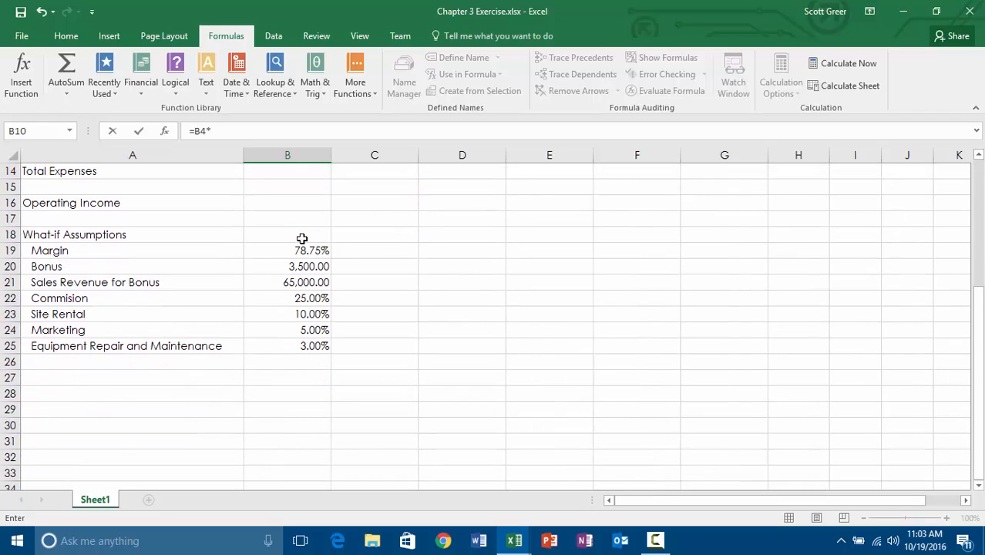
pyautogui.click(306, 298)
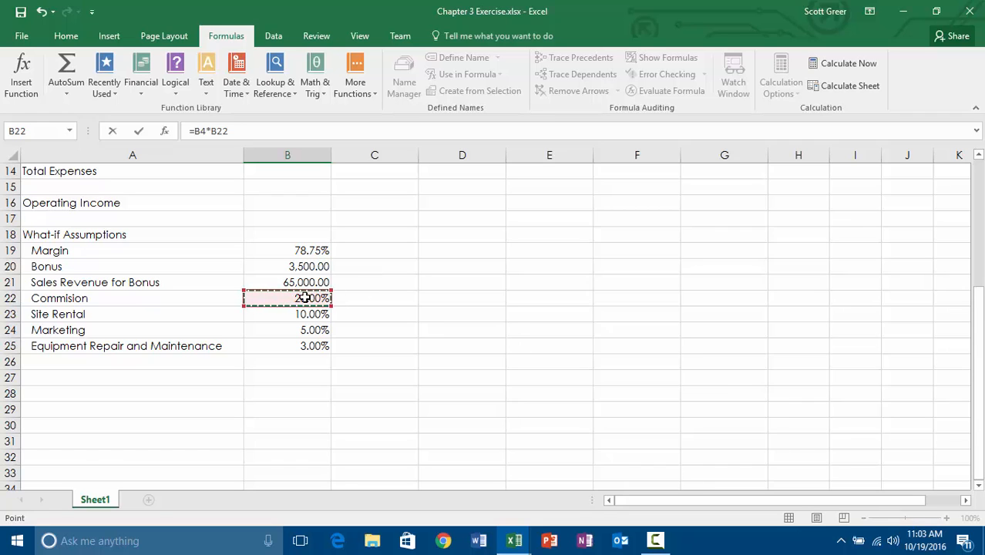
pyautogui.press('F4')
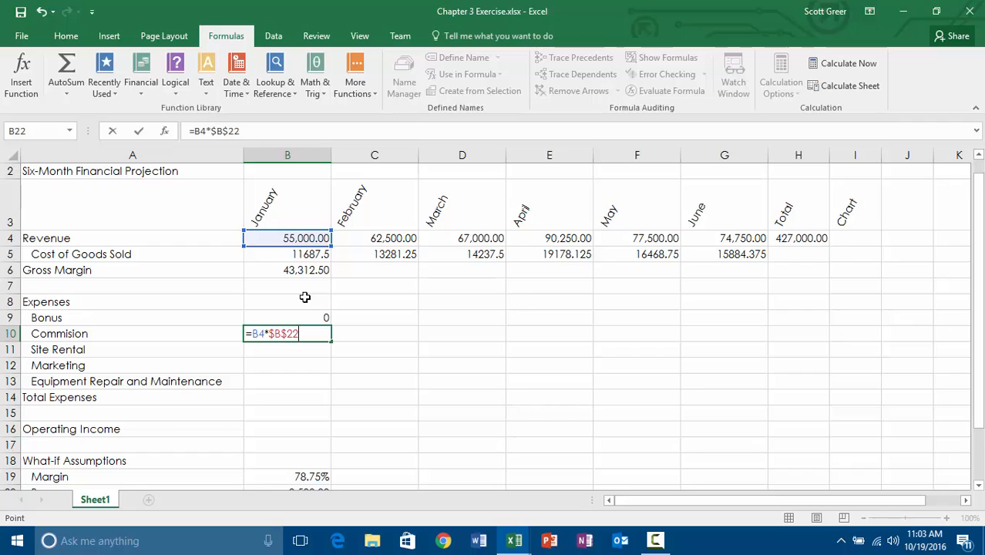
pyautogui.press('Return')
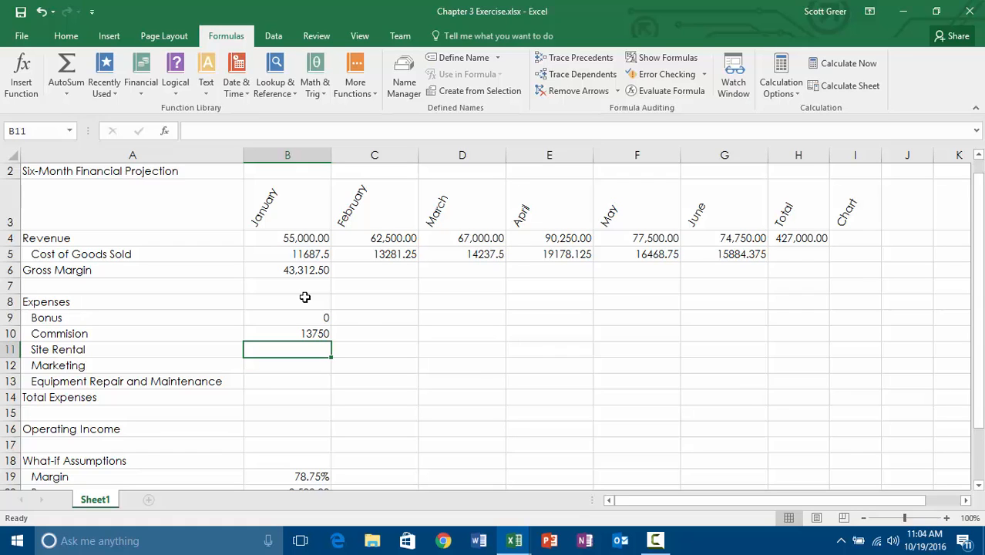
# Review the What-if Assumptions down to Equipment Repair and Maintenance, checking the Site Rental and Commision percentages.
pyautogui.press('Down')
pyautogui.press('Down')
pyautogui.press('Down')
pyautogui.press('Down')
pyautogui.press('Down')
pyautogui.press('Down')
pyautogui.press('Down')
pyautogui.press('Down')
pyautogui.press('Down')
pyautogui.press('Down')
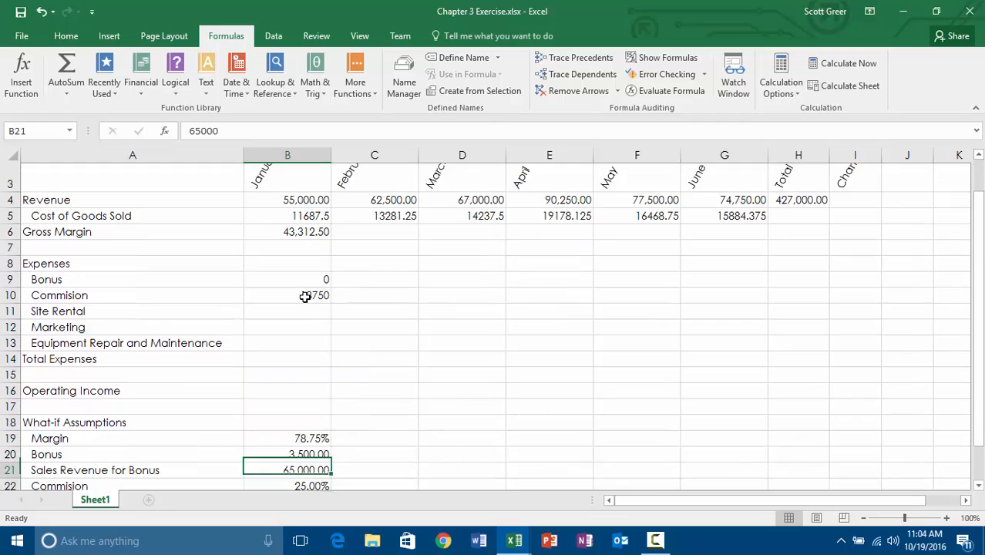
pyautogui.press('Down')
pyautogui.press('Down')
pyautogui.press('Down')
pyautogui.press('Down')
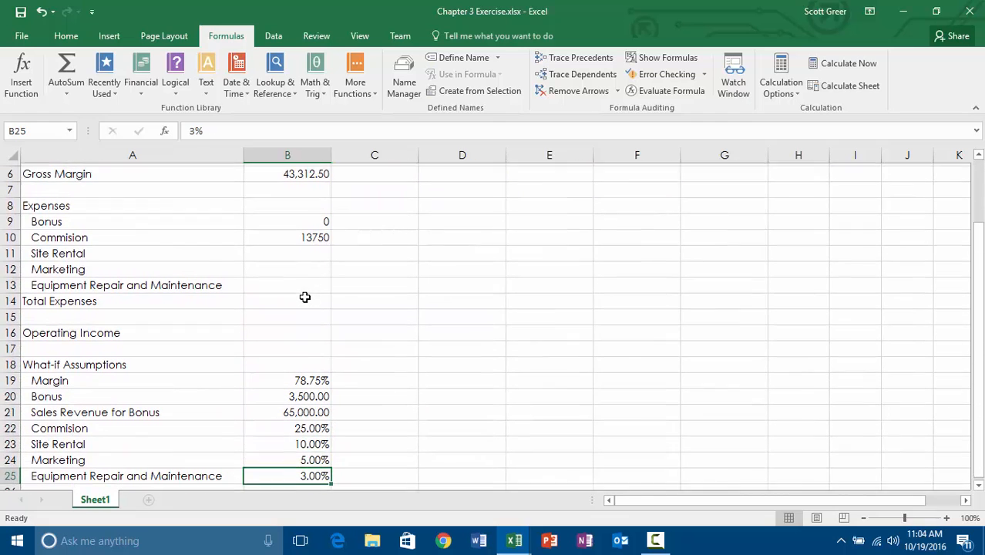
pyautogui.press('Up')
pyautogui.press('Up')
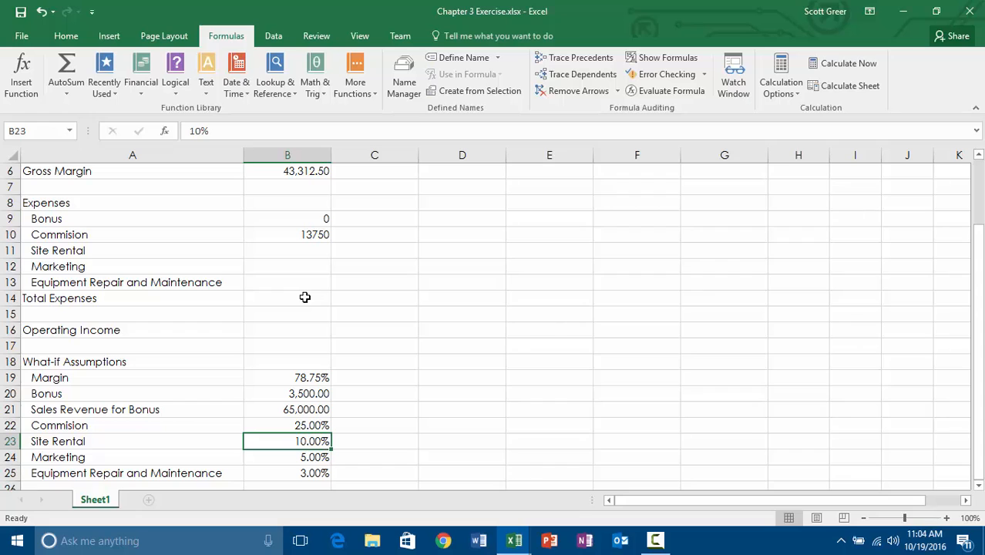
pyautogui.press('Up')
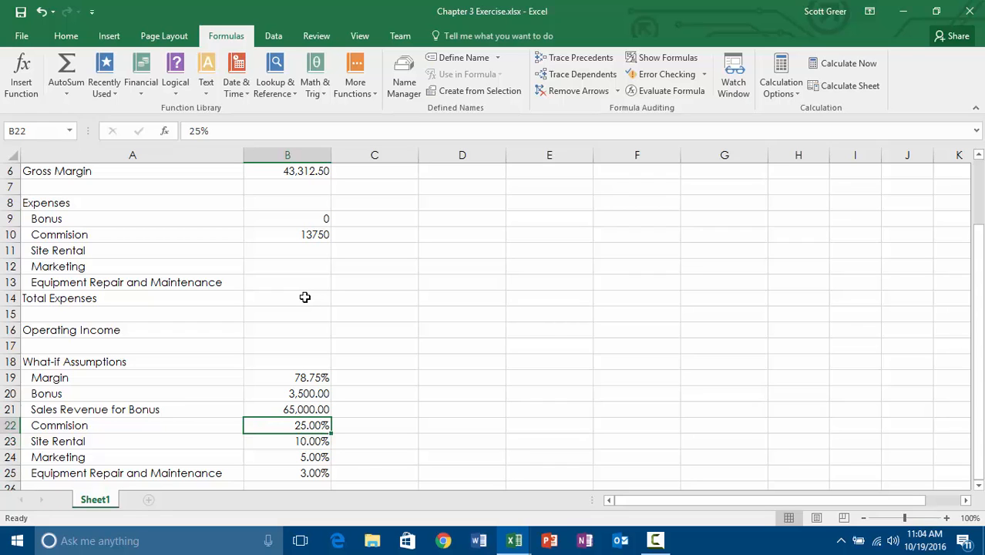
pyautogui.scroll(1, 305, 297)
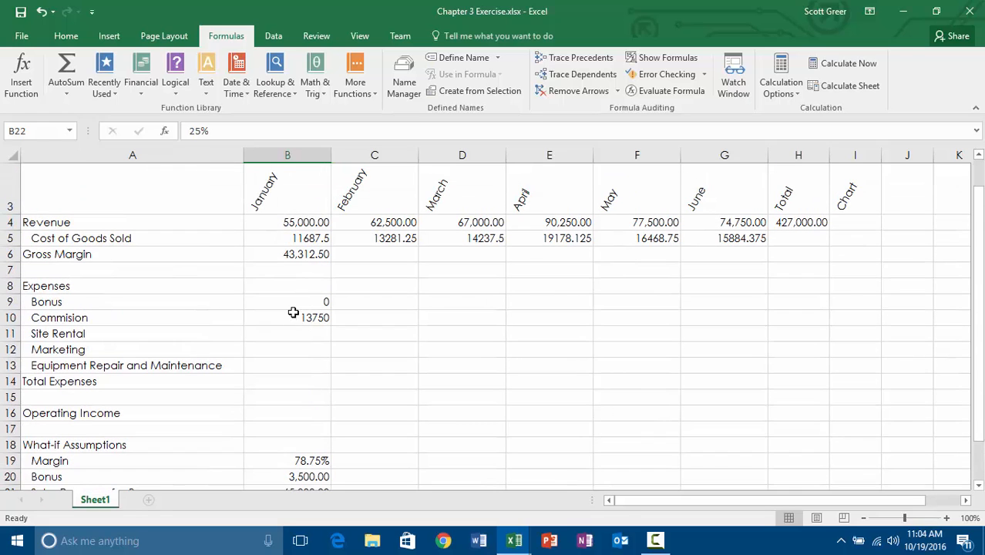
# Enter the formula =B4*$B$23 in January's Site Rental cell, B11, using the absolute Site Rental assumption.
pyautogui.click(308, 337)
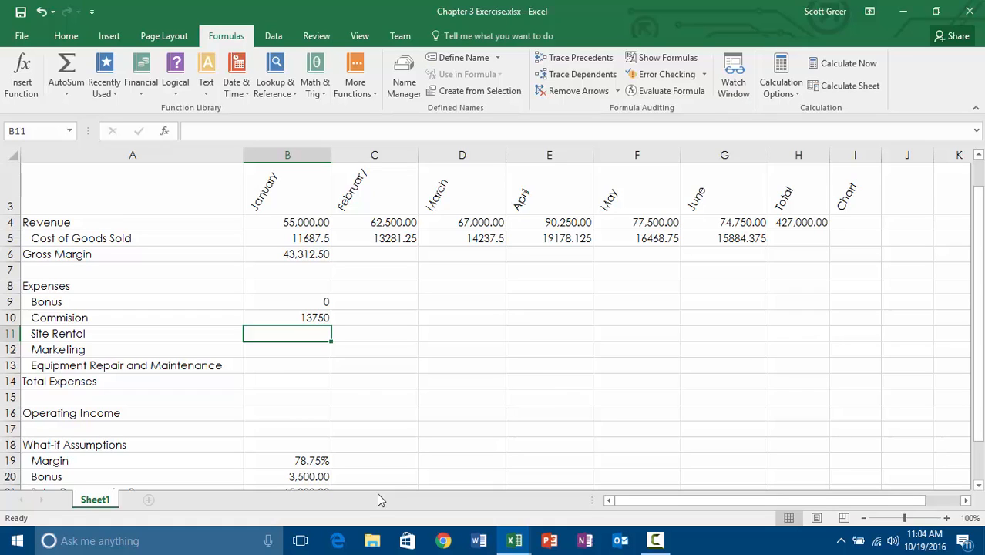
pyautogui.write('=')
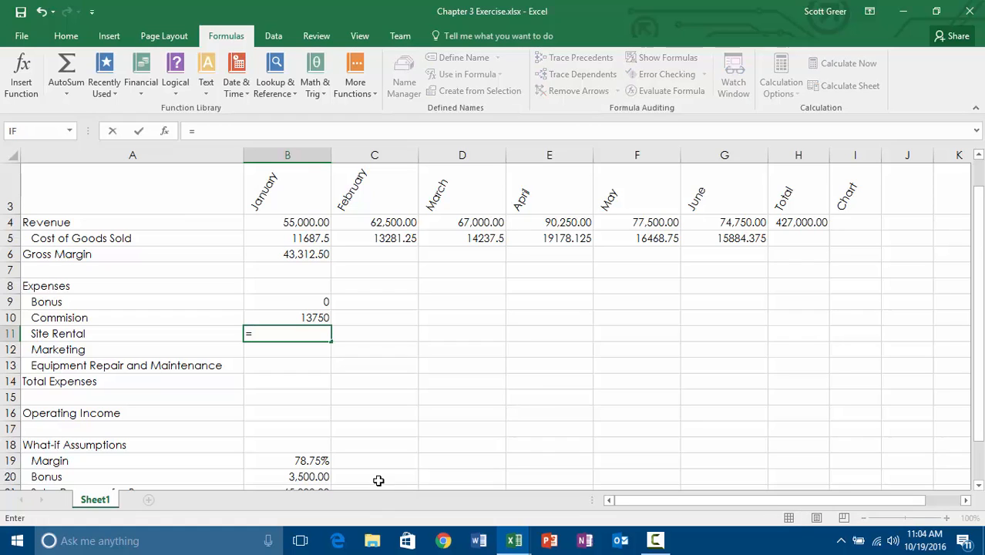
pyautogui.click(283, 222)
pyautogui.write('*')
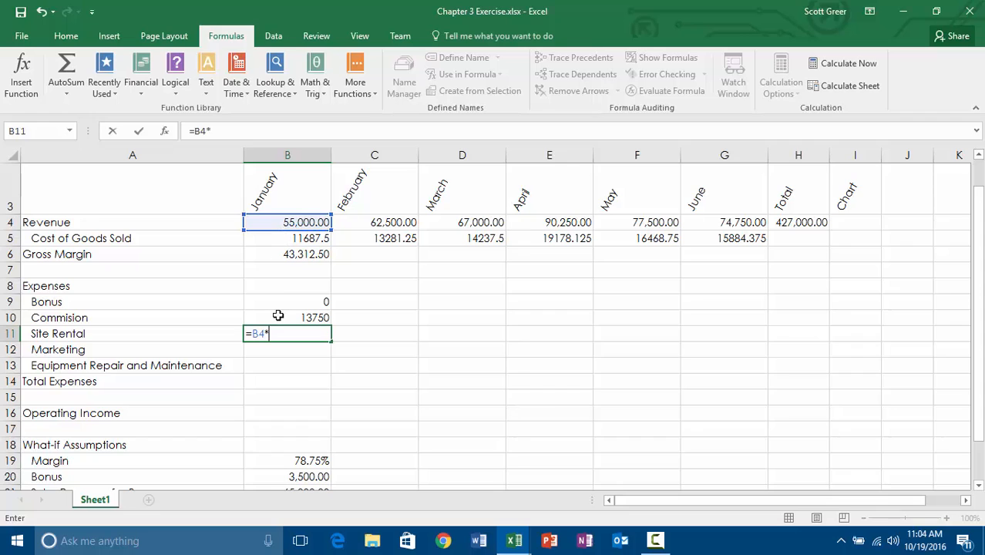
pyautogui.scroll(-2, 279, 315)
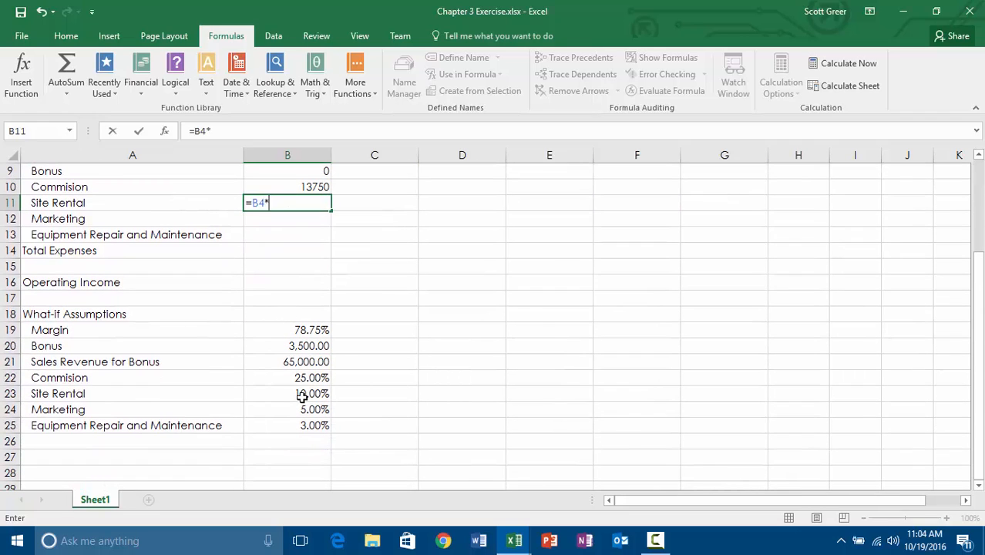
pyautogui.click(303, 396)
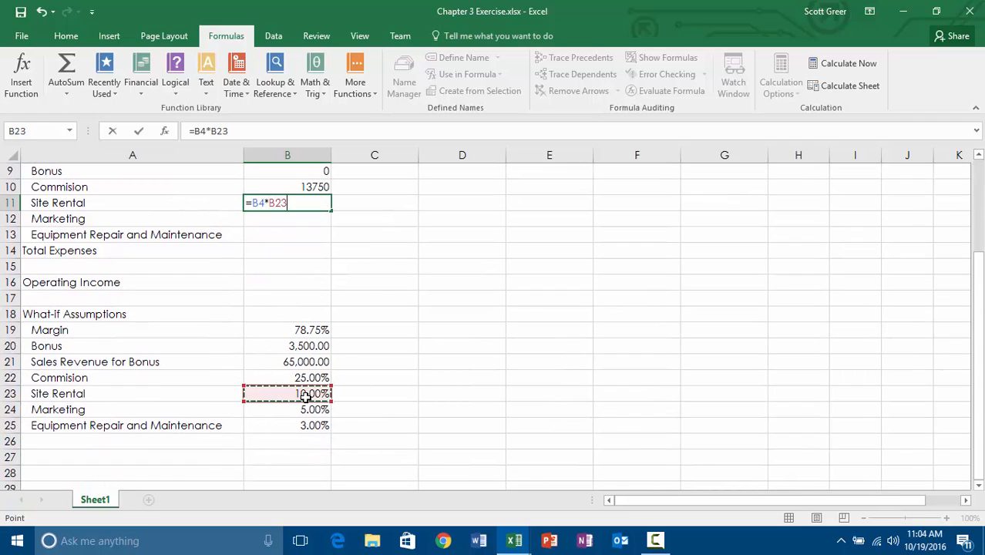
pyautogui.press('F4')
pyautogui.press('Return')
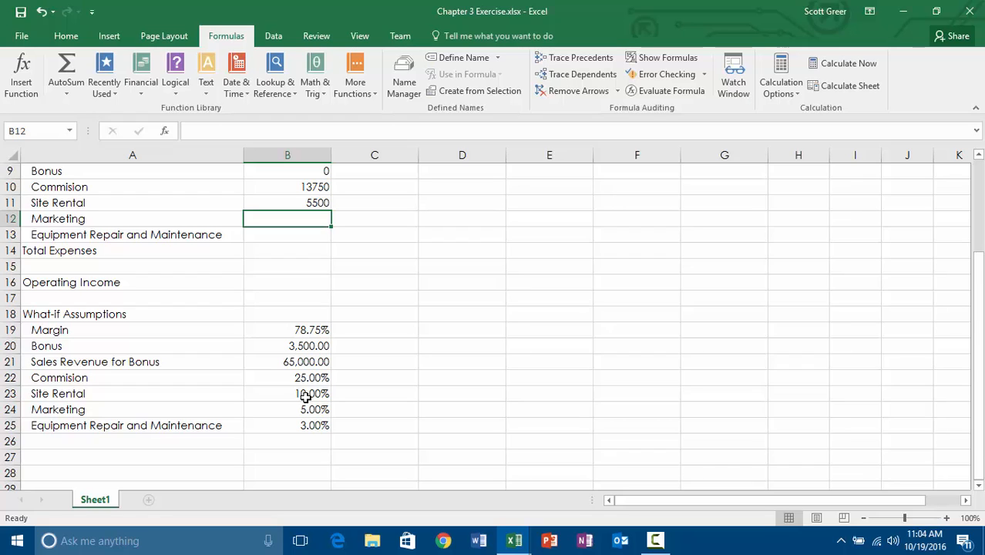
# Enter the formula =B4*$B$24 in January's Marketing cell, B12, using the absolute Marketing assumption.
pyautogui.write('=')
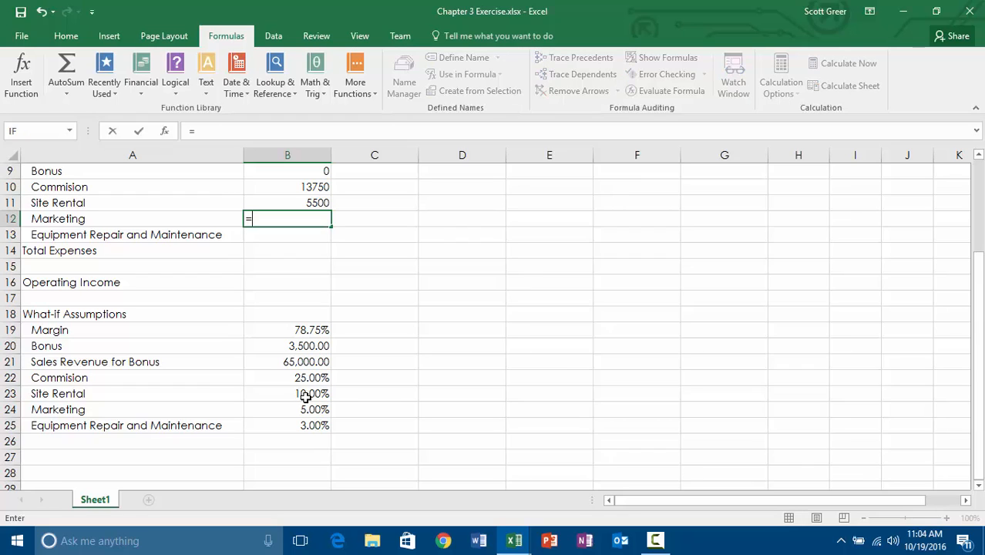
pyautogui.scroll(3, 329, 293)
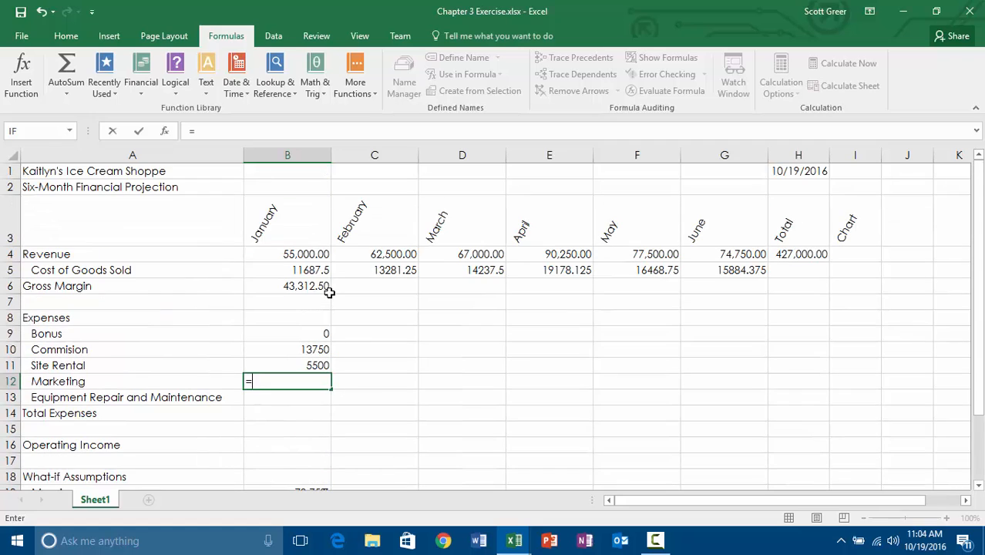
pyautogui.click(303, 255)
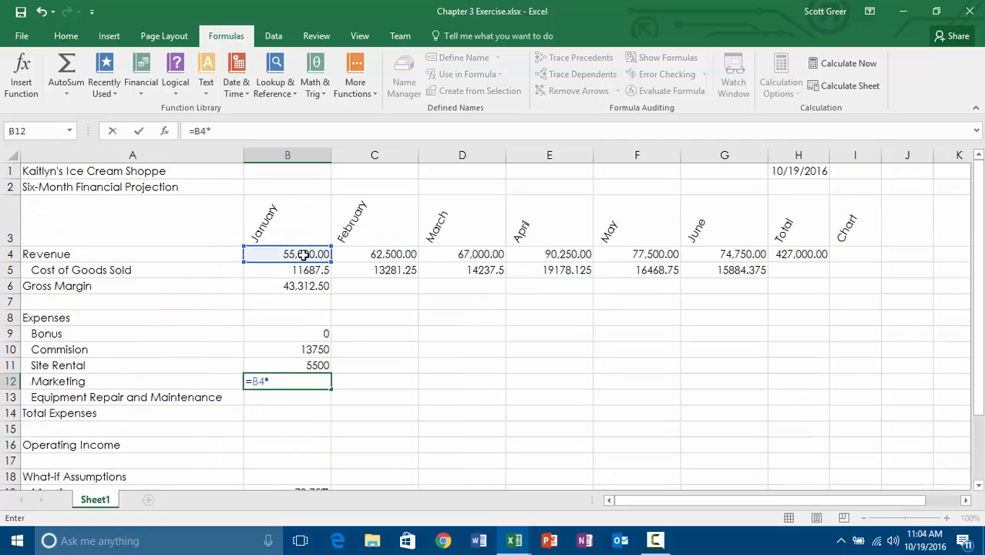
pyautogui.write('*')
pyautogui.scroll(-3, 295, 322)
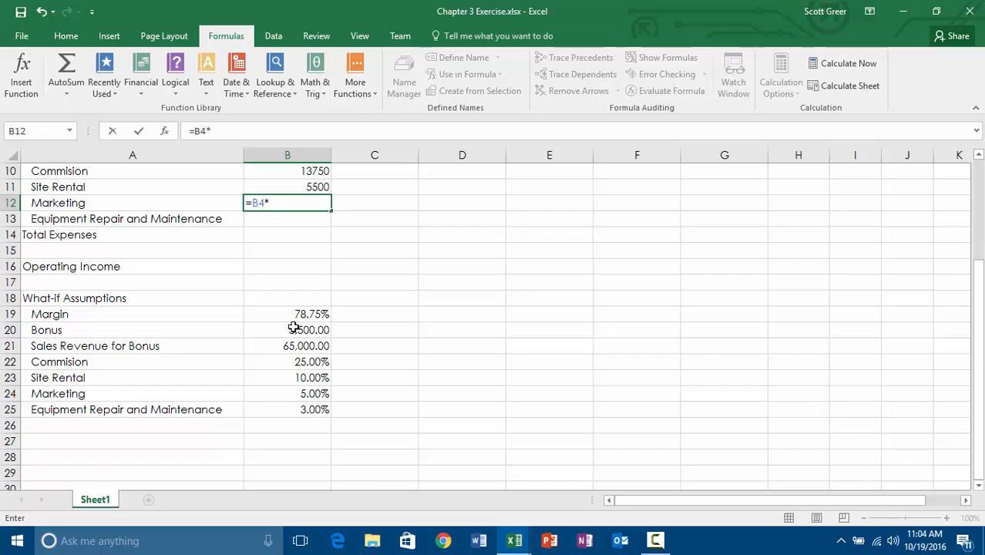
pyautogui.click(311, 394)
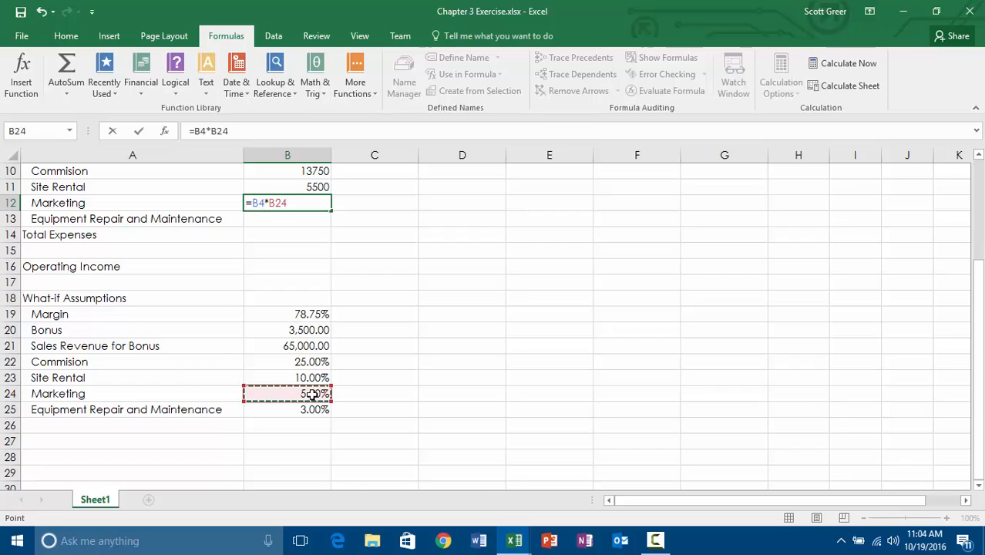
pyautogui.press('F4')
pyautogui.press('Return')
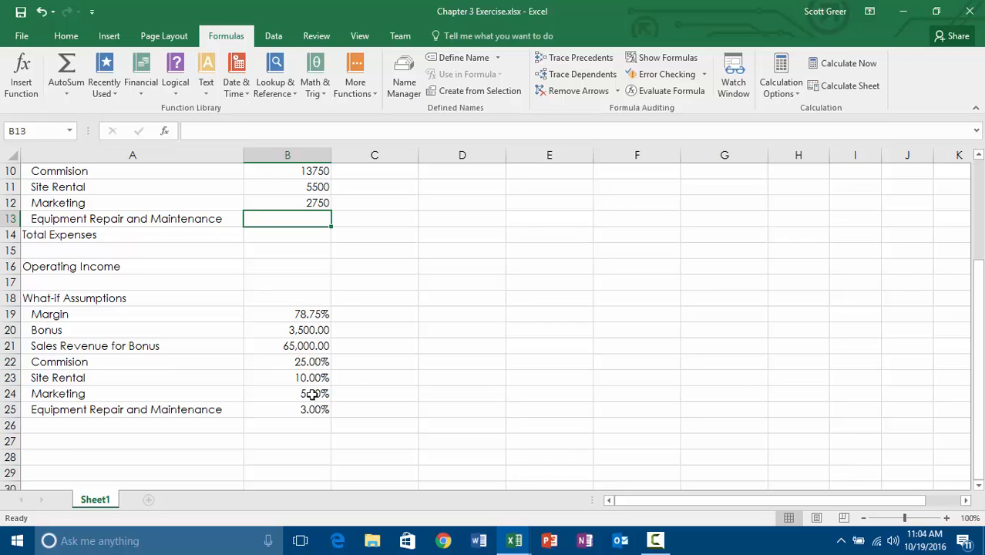
# Enter the formula =B4*$B$25 in January's Equipment Repair and Maintenance cell, B13, using an absolute reference to its assumption.
pyautogui.write('=')
pyautogui.scroll(2, 337, 283)
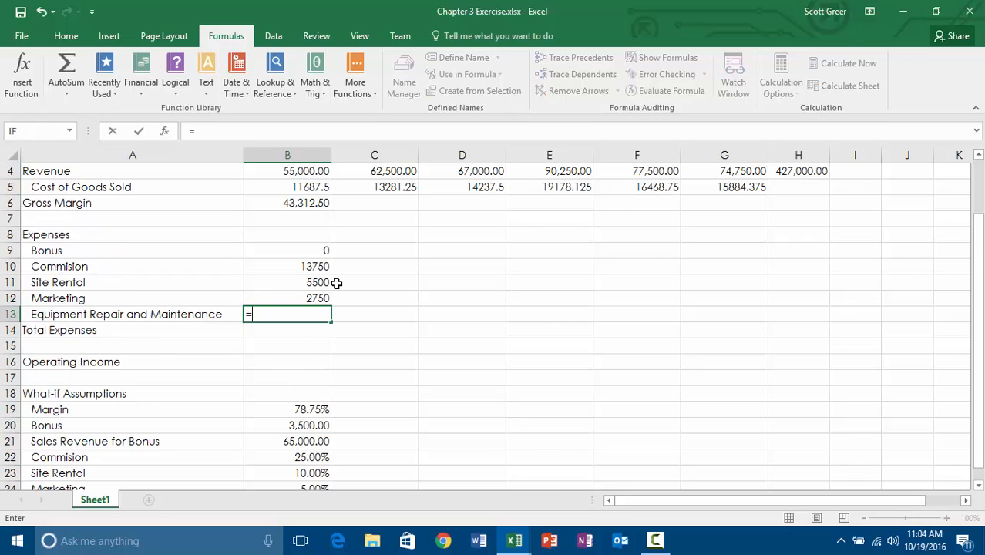
pyautogui.scroll(1, 337, 283)
pyautogui.click(301, 256)
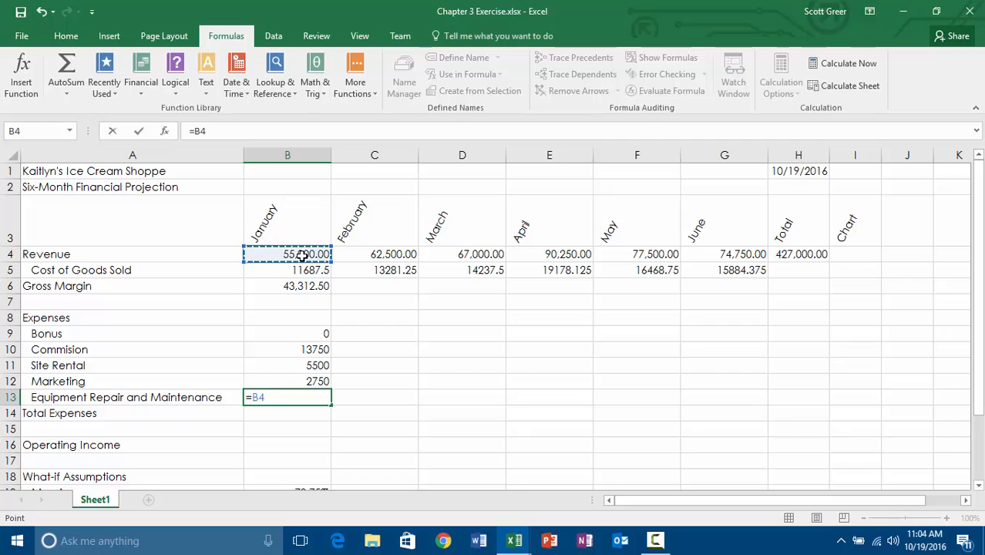
pyautogui.write('*')
pyautogui.scroll(-3, 279, 323)
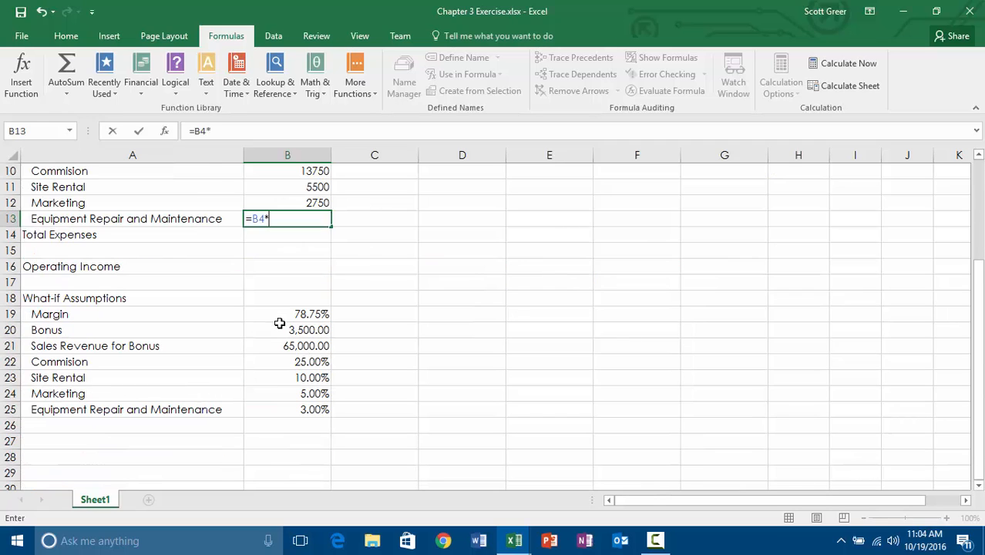
pyautogui.click(316, 409)
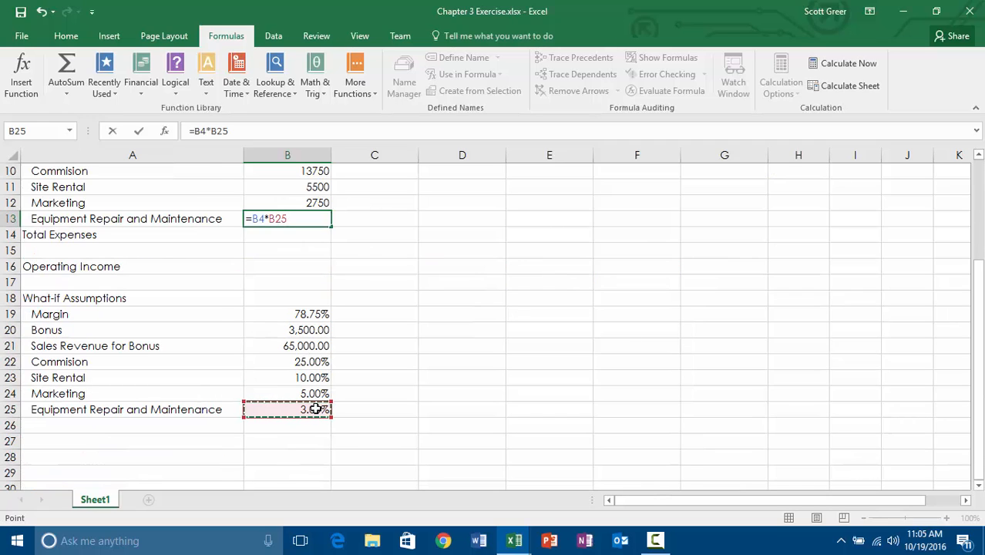
pyautogui.click(219, 130)
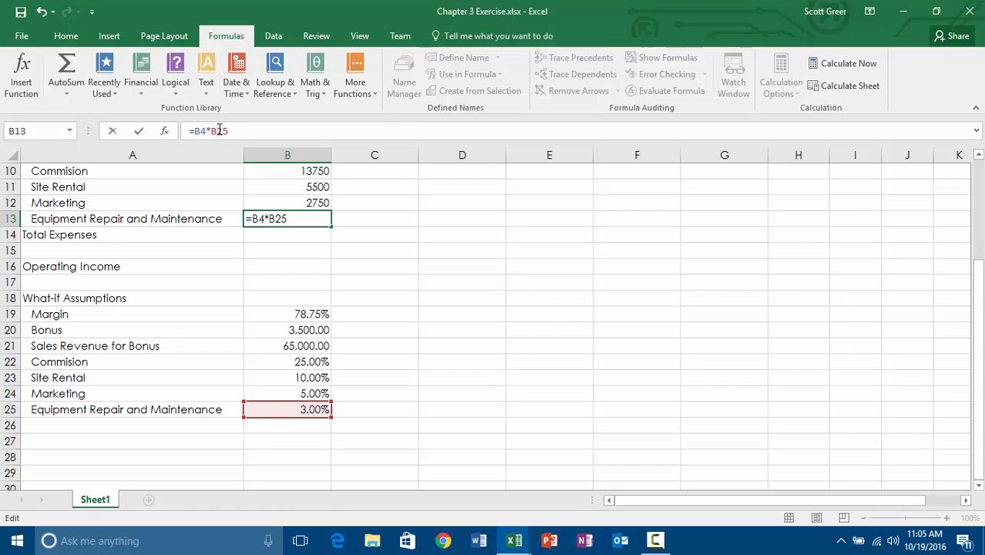
pyautogui.press('F4')
pyautogui.press('Return')
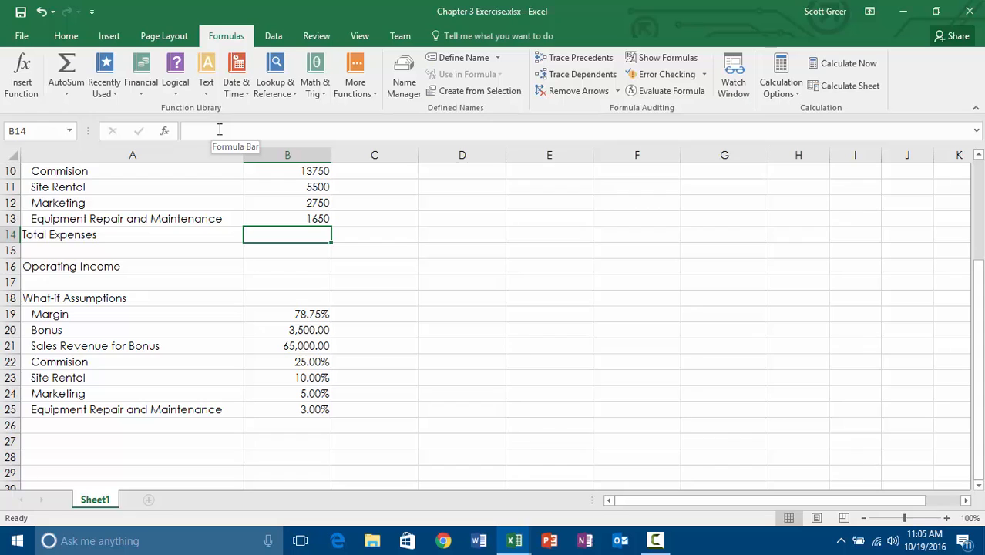
# Change the Equipment Repair and Maintenance percentage in the What-if Assumptions, cell B25, to 3.5%.
pyautogui.press('Down')
pyautogui.press('Down')
pyautogui.press('Down')
pyautogui.press('Down')
pyautogui.press('Down')
pyautogui.press('Down')
pyautogui.press('Down')
pyautogui.press('Down')
pyautogui.press('Down')
pyautogui.press('Down')
pyautogui.press('Down')
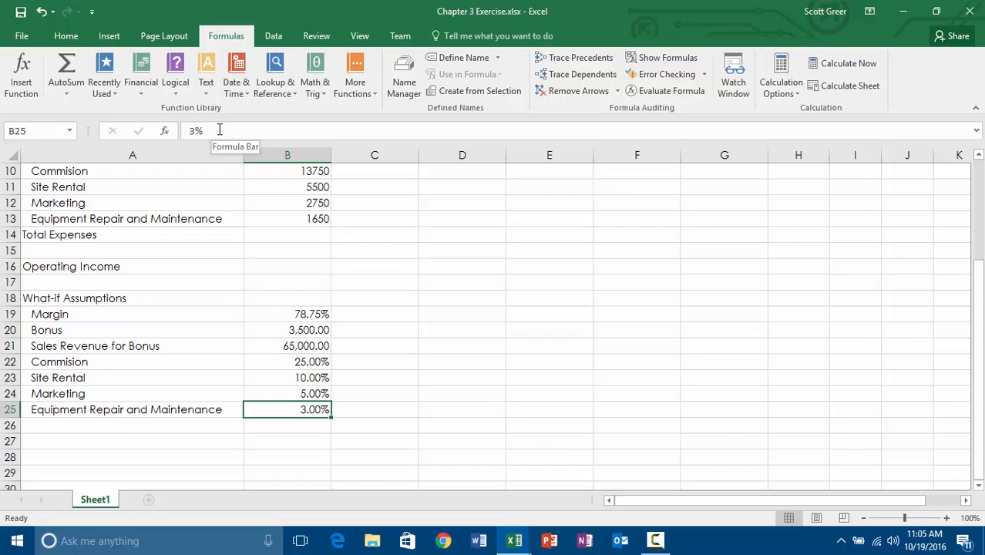
pyautogui.write('3.5')
pyautogui.press('Return')
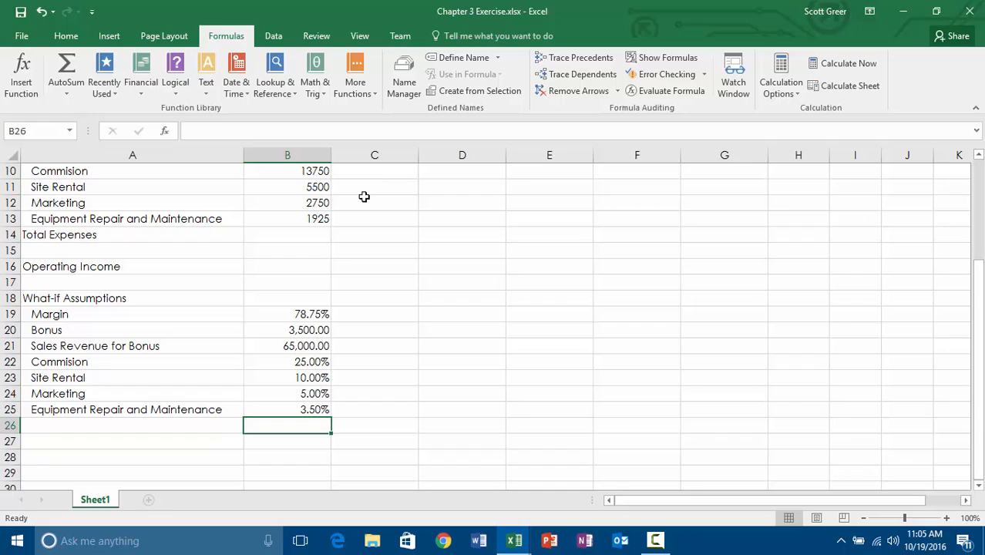
# Examine January's Revenue and Site Rental cells, B4 and B11, and take a closer look at the What-if Assumptions behind them.
pyautogui.scroll(3, 359, 199)
pyautogui.click(304, 260)
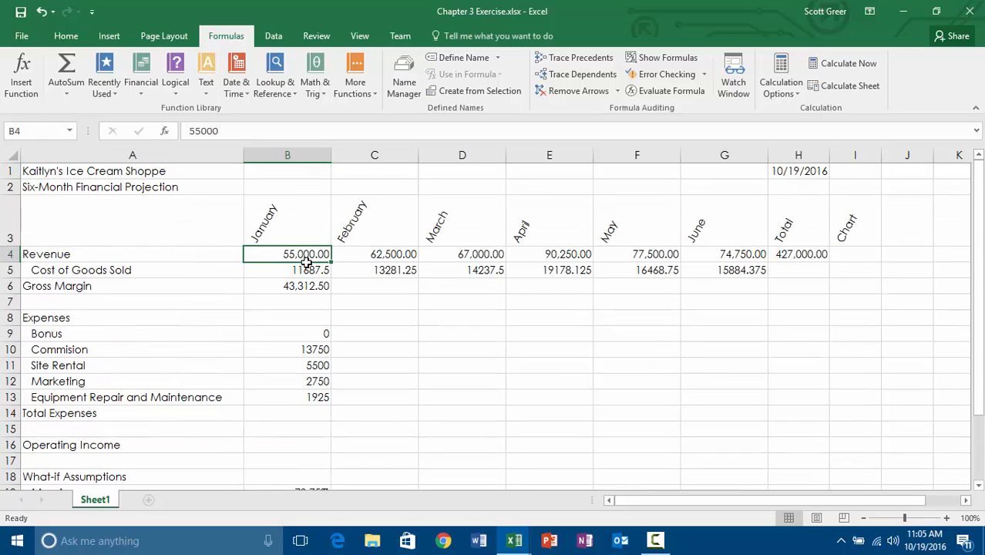
pyautogui.click(312, 364)
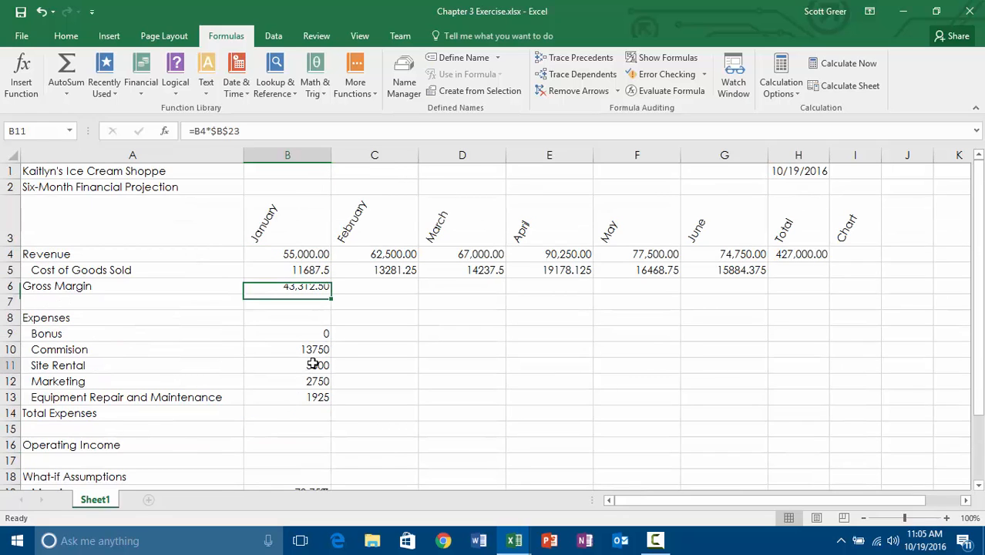
pyautogui.scroll(-3, 313, 364)
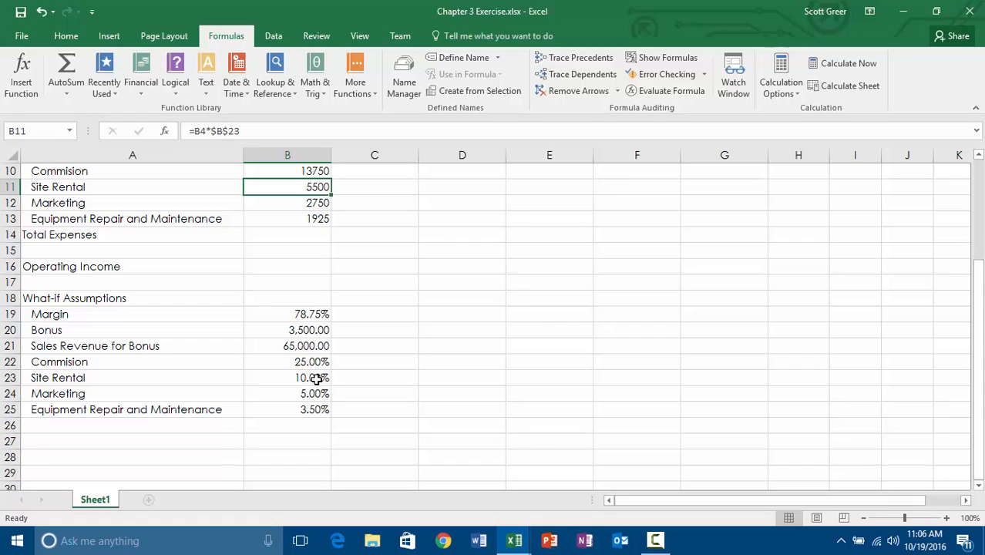
pyautogui.click(946, 518)
pyautogui.click(947, 518)
pyautogui.click(947, 517)
pyautogui.click(947, 517)
pyautogui.click(946, 517)
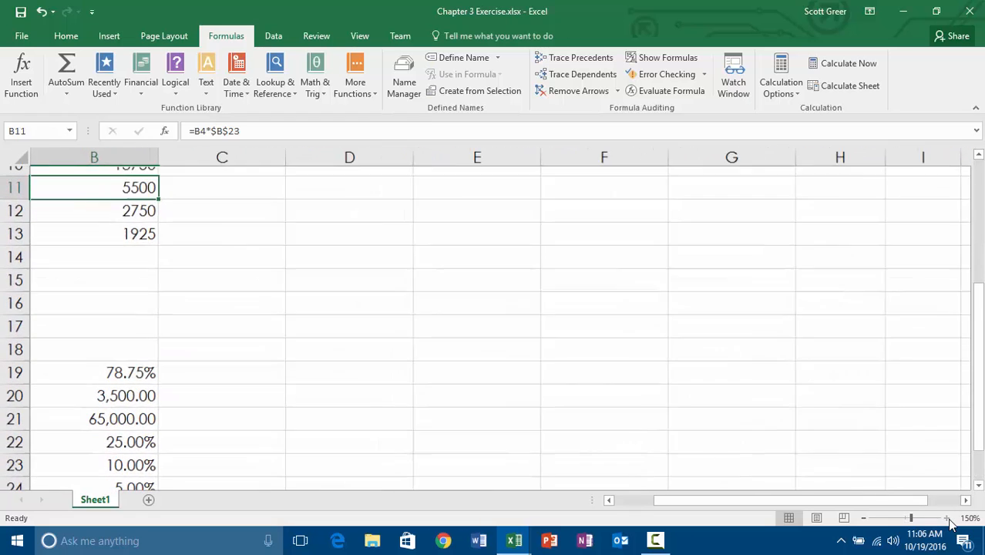
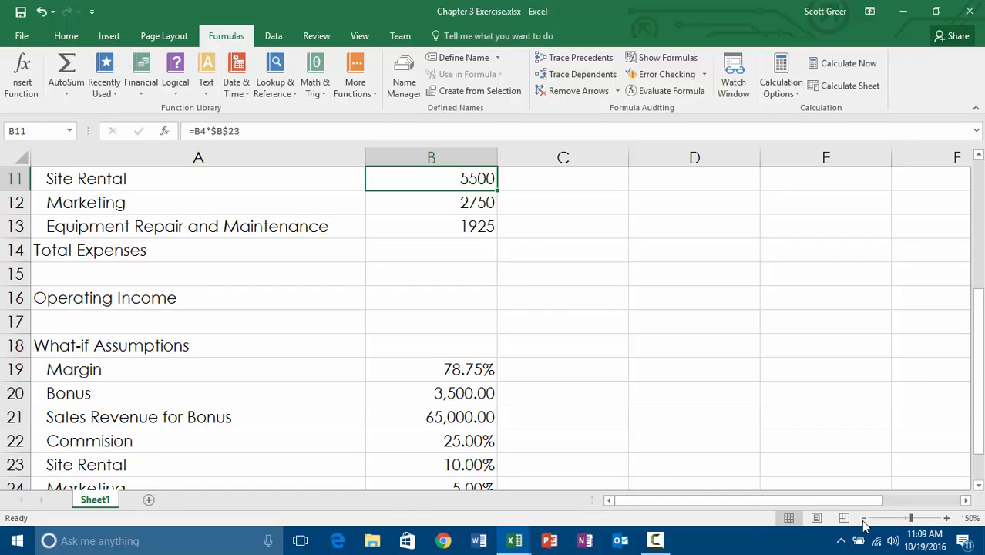
pyautogui.click(864, 518)
pyautogui.click(864, 518)
pyautogui.click(864, 518)
pyautogui.click(865, 518)
pyautogui.click(864, 518)
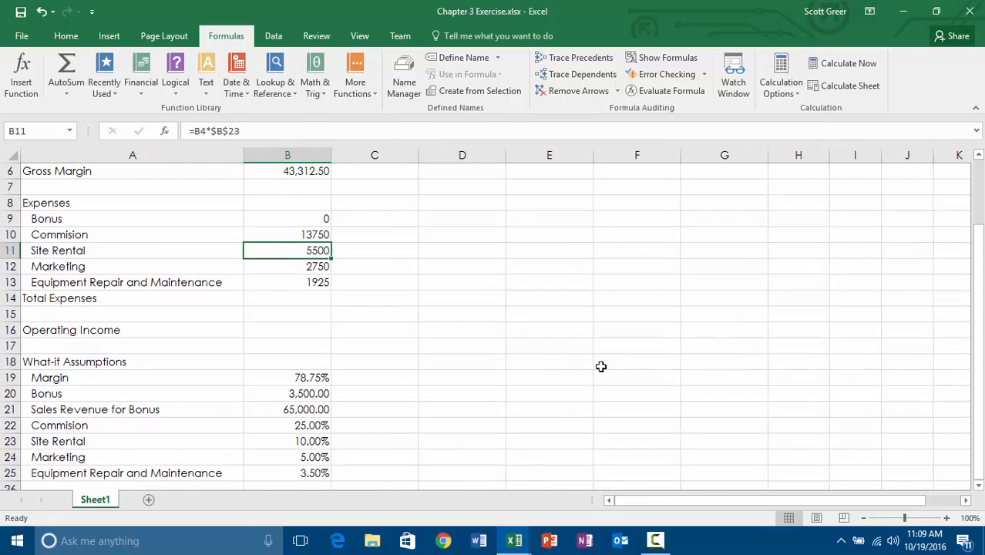
pyautogui.scroll(2, 601, 366)
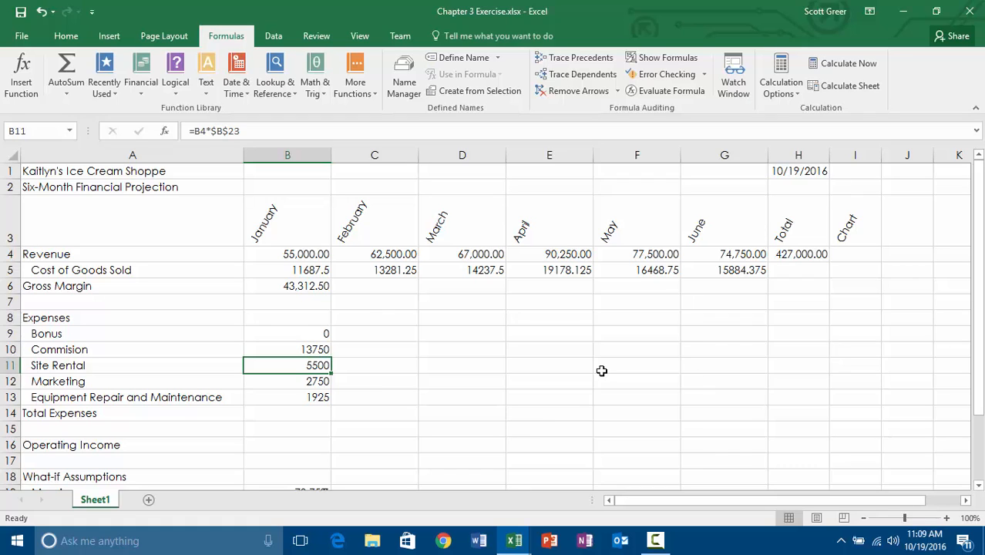
# Total January's expenses, B9:B13, in the Total Expenses cell, B14, with AutoSum.
pyautogui.press('Up')
pyautogui.press('Up')
pyautogui.press('Up')
pyautogui.press('Up')
pyautogui.press('Up')
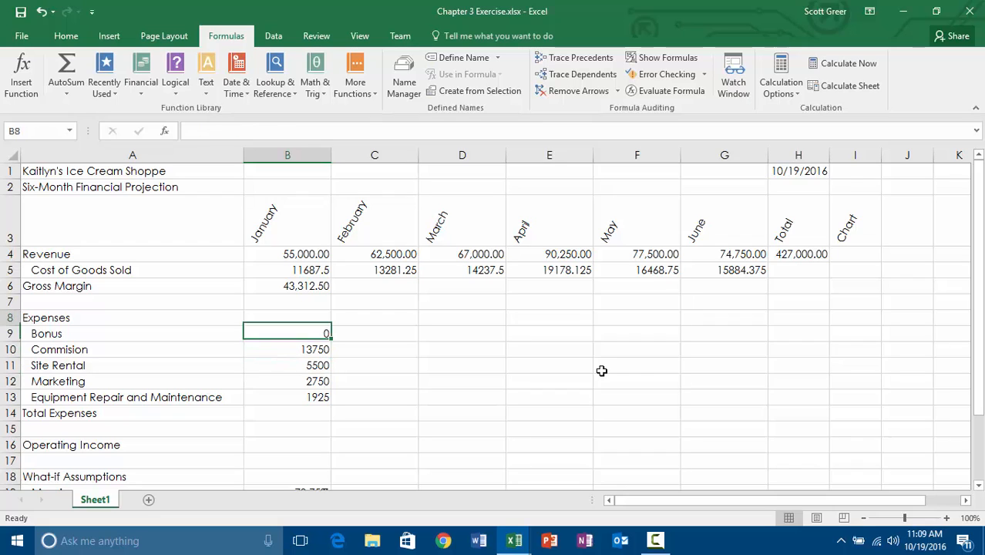
pyautogui.press('Down')
pyautogui.press('Down')
pyautogui.press('Down')
pyautogui.press('Down')
pyautogui.press('Up')
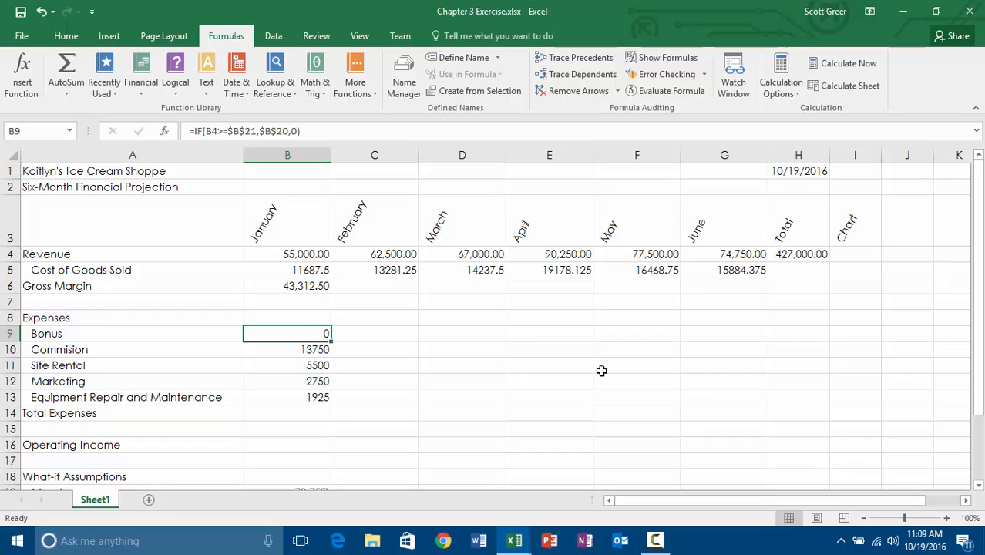
pyautogui.hotkey('shift', 'Down')
pyautogui.hotkey('shift', 'Down')
pyautogui.hotkey('shift', 'Down')
pyautogui.hotkey('shift', 'Down')
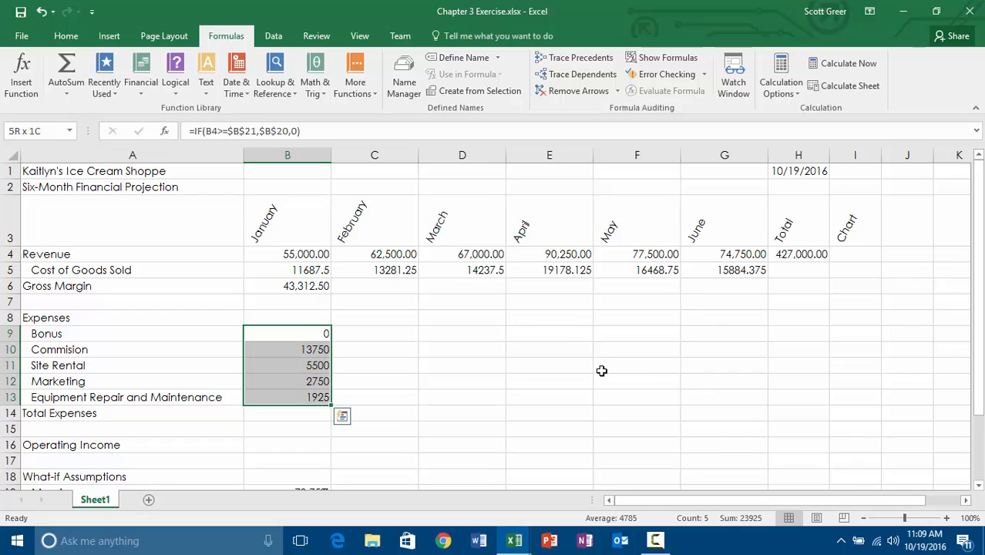
pyautogui.press('Down')
pyautogui.press('Down')
pyautogui.press('Down')
pyautogui.press('Down')
pyautogui.press('Down')
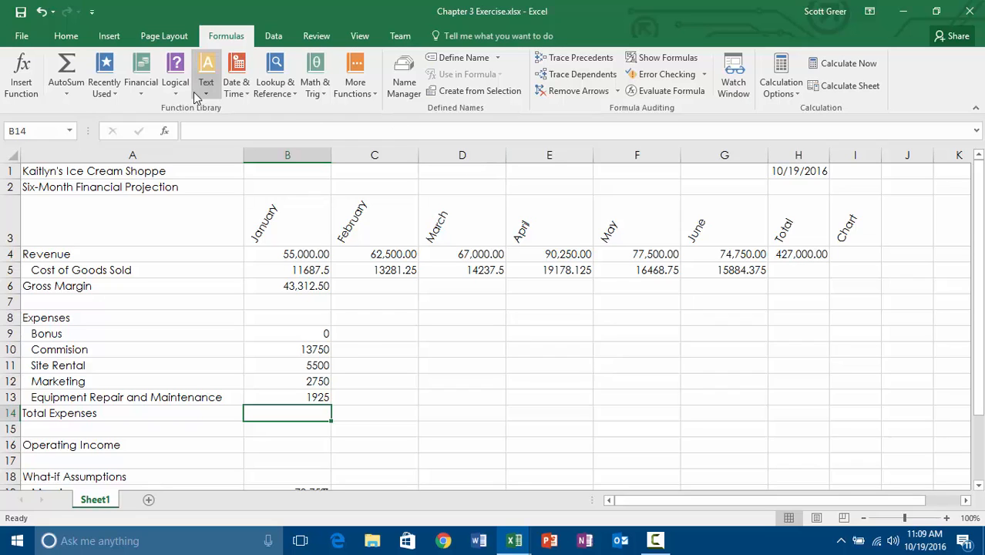
pyautogui.click(65, 37)
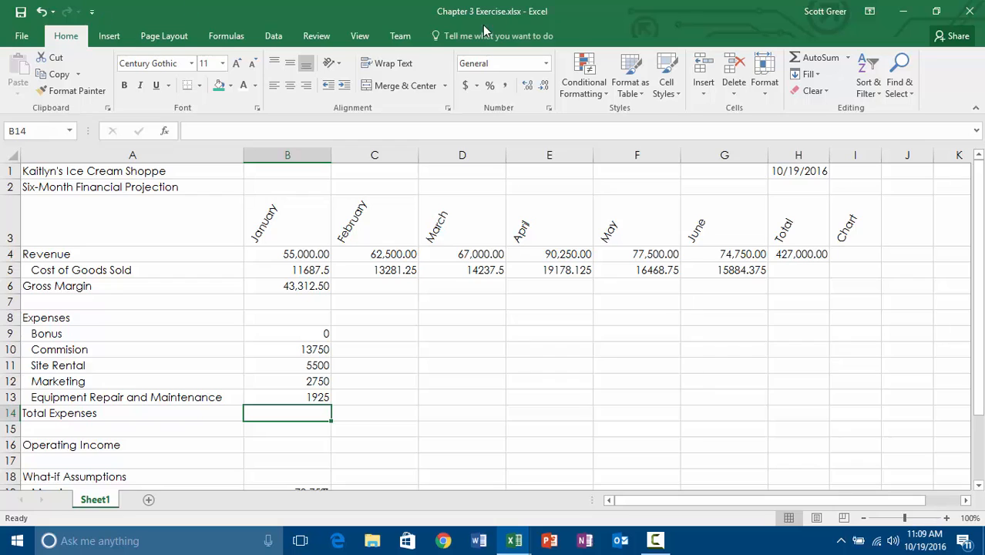
pyautogui.click(806, 57)
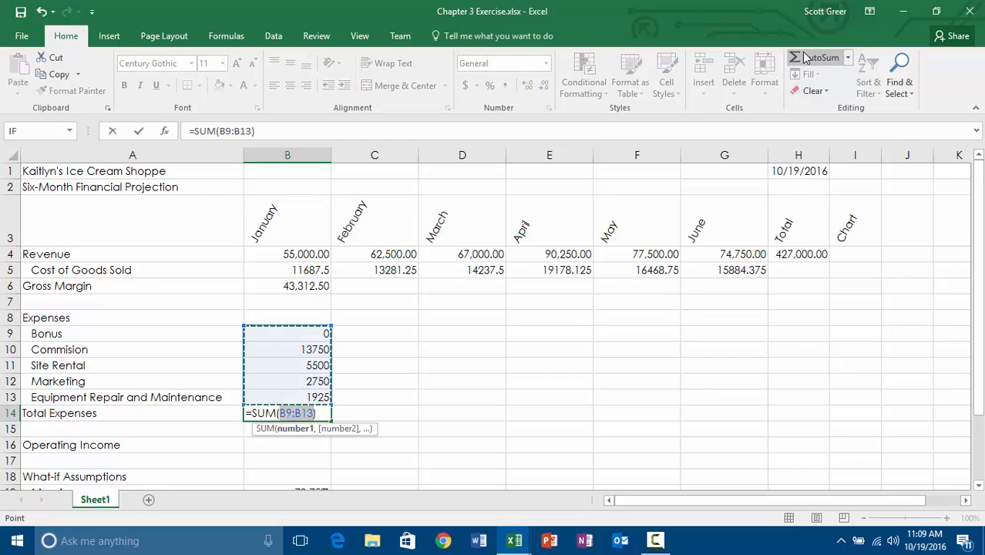
pyautogui.press('Return')
# Enter the formula =B6-B14 in January's Operating Income cell, B16, to subtract Total Expenses from Gross Margin.
pyautogui.press('Down')
pyautogui.press('Down')
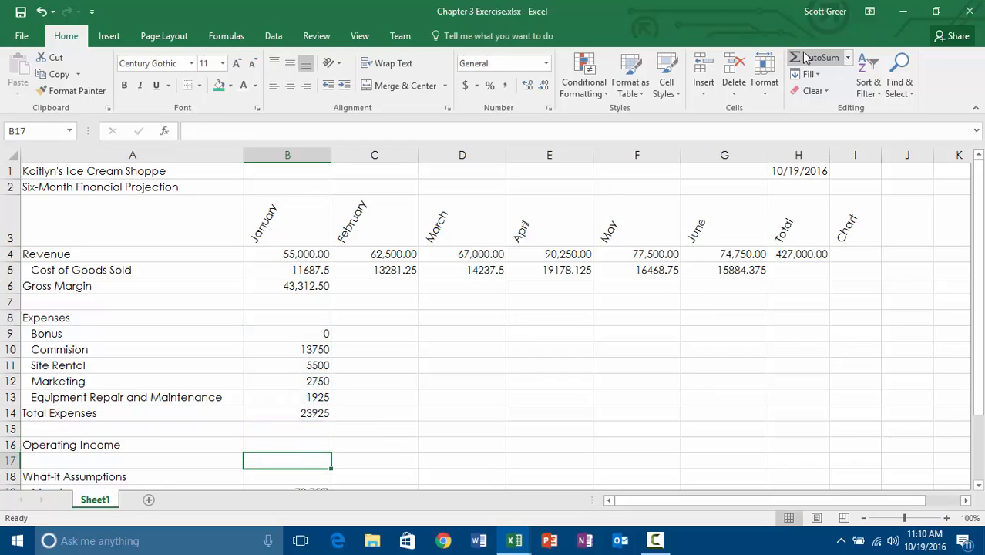
pyautogui.press('Up')
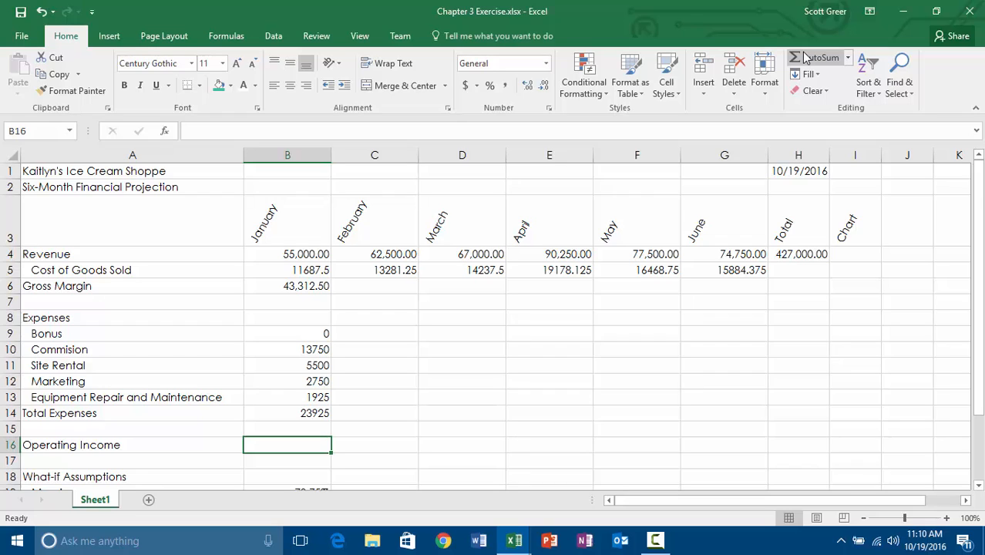
pyautogui.write('=')
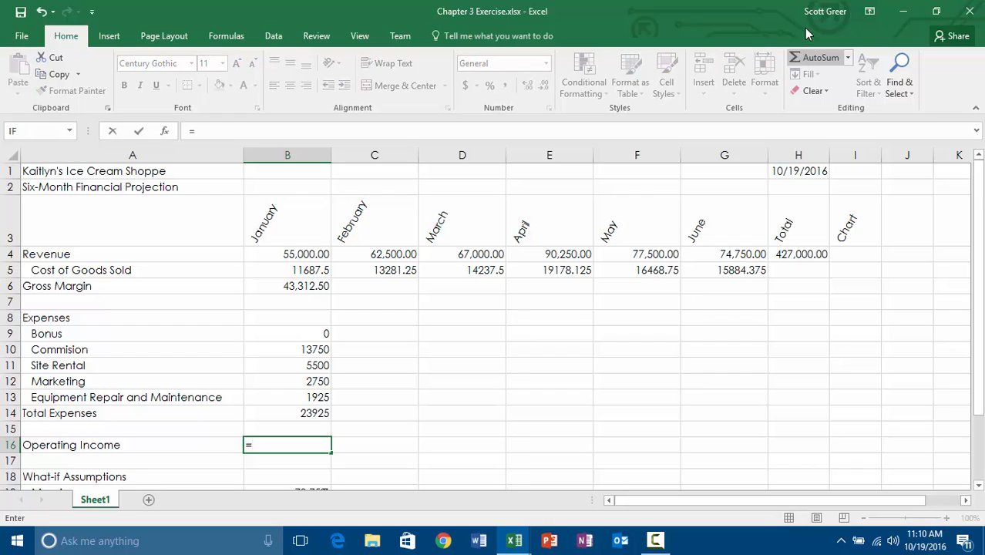
pyautogui.click(299, 287)
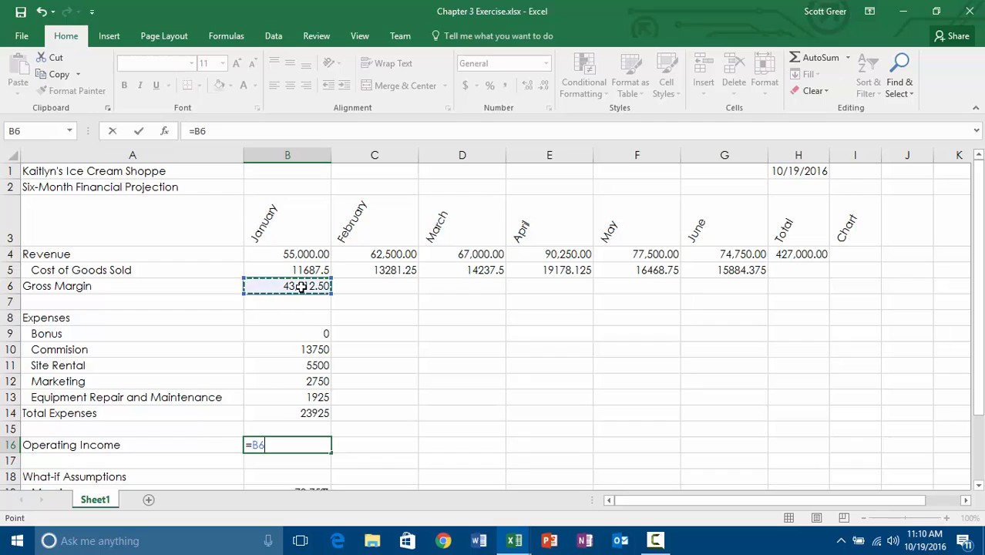
pyautogui.write('-')
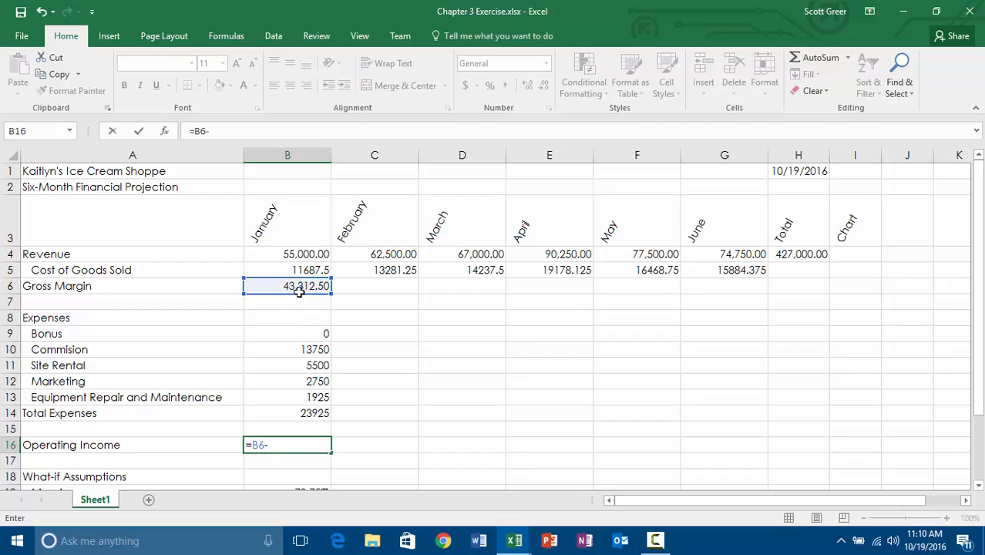
pyautogui.click(307, 414)
pyautogui.press('Return')
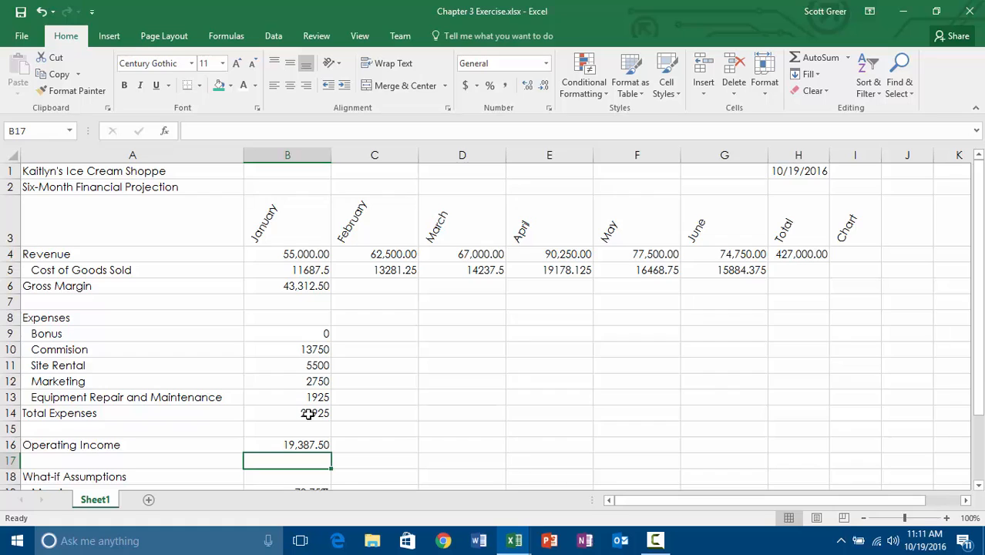
# Fill January's formulas from Bonus through Operating Income, B9:B16, across to June in column G.
pyautogui.press('Up')
pyautogui.press('Up')
pyautogui.press('Up')
pyautogui.press('Up')
pyautogui.press('Up')
pyautogui.press('Up')
pyautogui.press('Up')
pyautogui.press('Up')
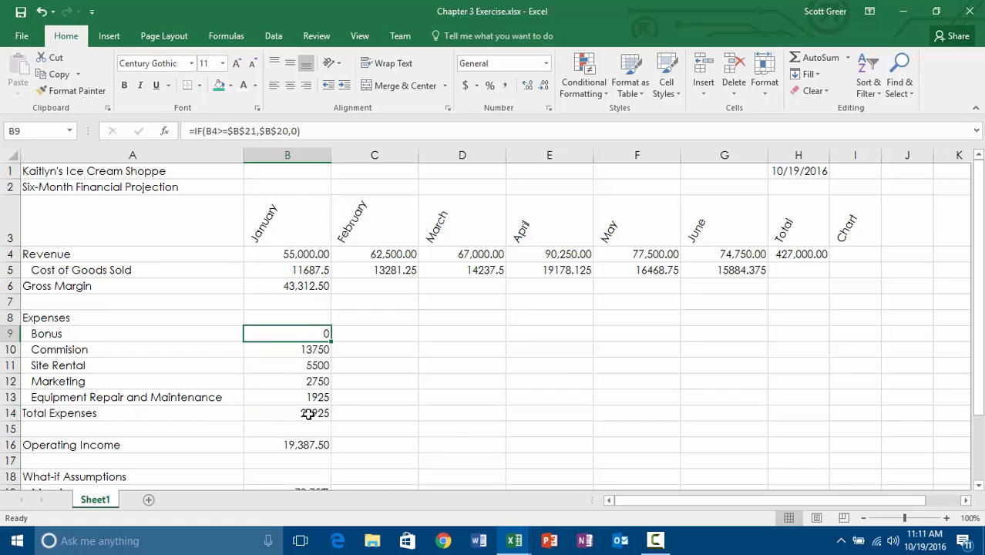
pyautogui.hotkey('shift', 'Down')
pyautogui.hotkey('shift', 'Down')
pyautogui.hotkey('shift', 'Down')
pyautogui.hotkey('shift', 'Down')
pyautogui.hotkey('shift', 'Down')
pyautogui.hotkey('shift', 'Down')
pyautogui.hotkey('shift', 'Down')
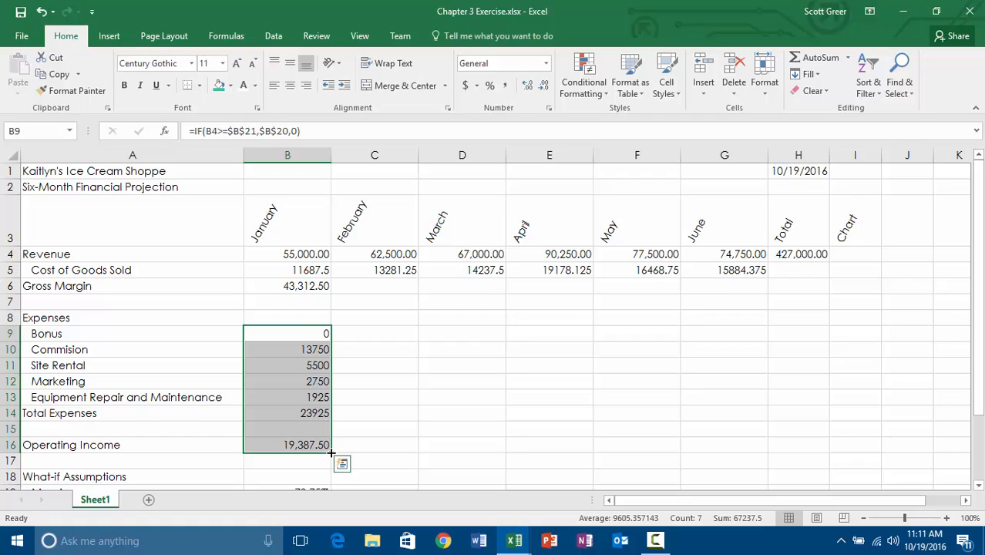
pyautogui.moveTo(331, 453); pyautogui.dragTo(745, 430)
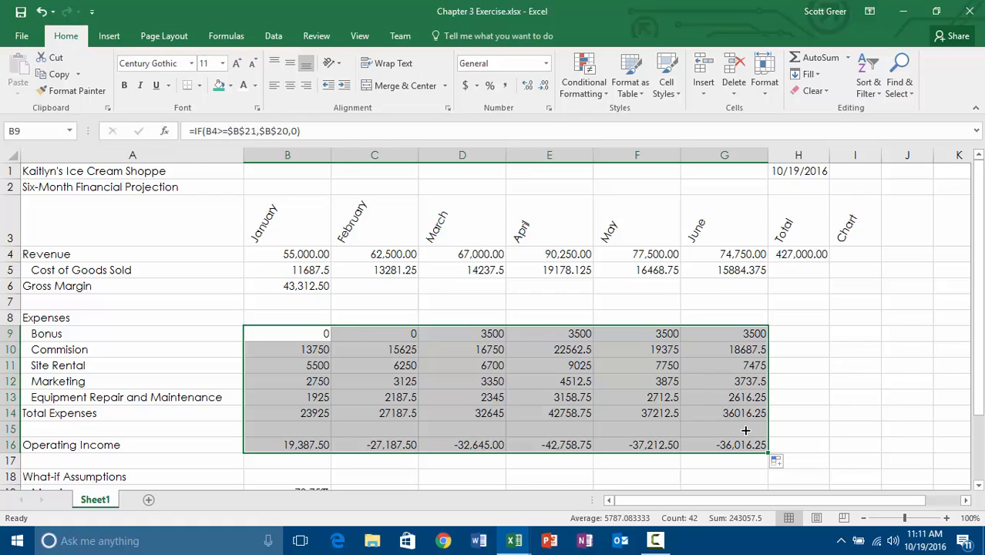
# Fill January's Gross Margin formula in B6 across to June, G6.
pyautogui.click(307, 286)
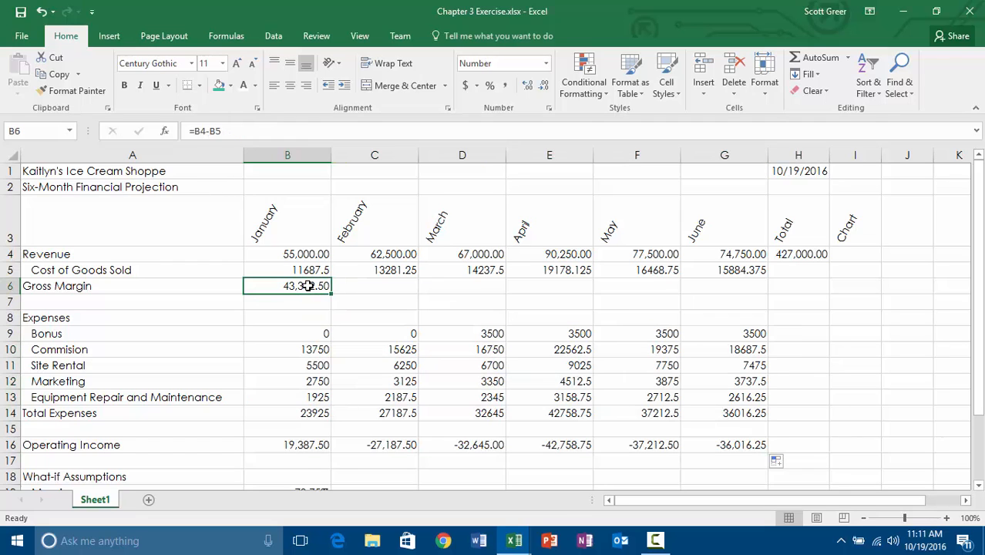
pyautogui.moveTo(331, 293); pyautogui.dragTo(769, 267)
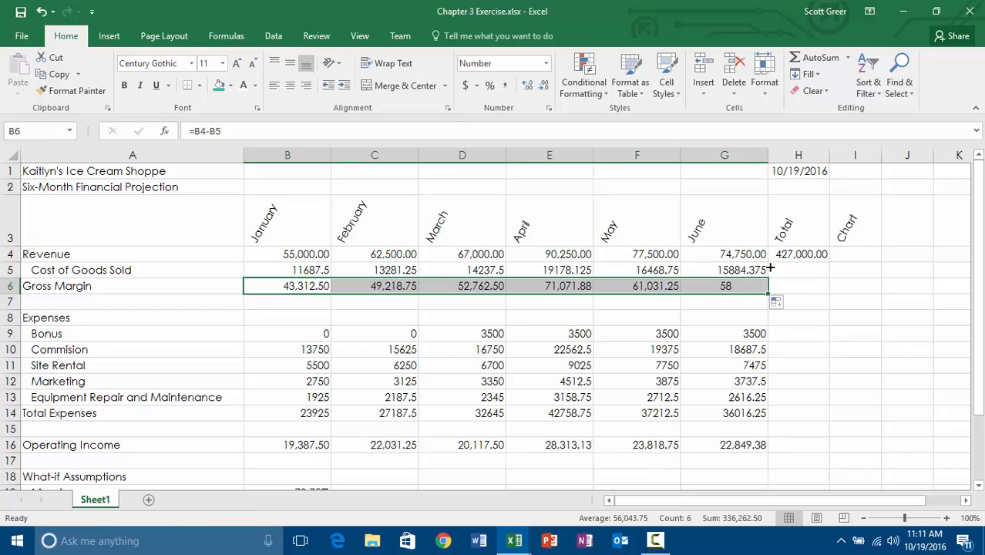
pyautogui.click(804, 426)
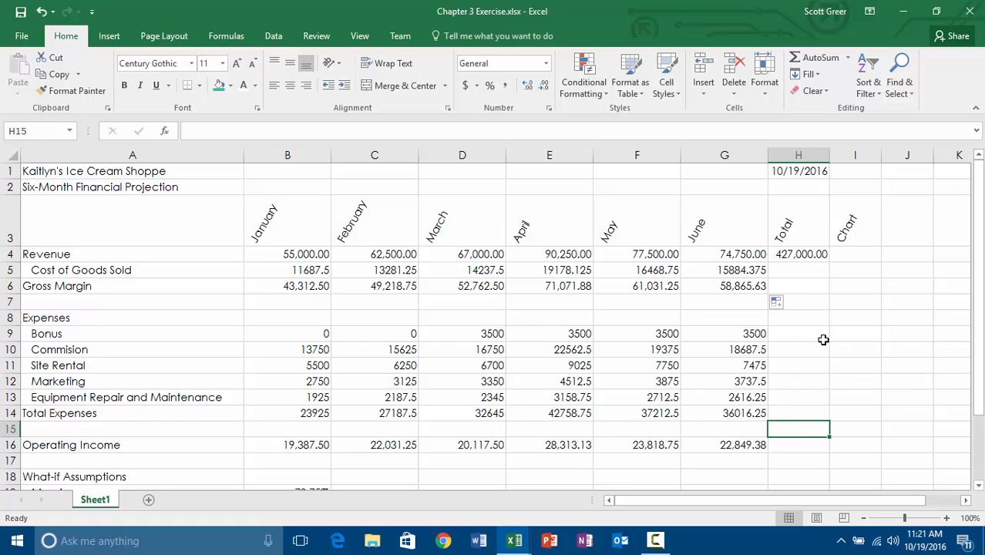
# Fill the Revenue Total formula in H4 down to the Operating Income row, H16.
pyautogui.click(812, 257)
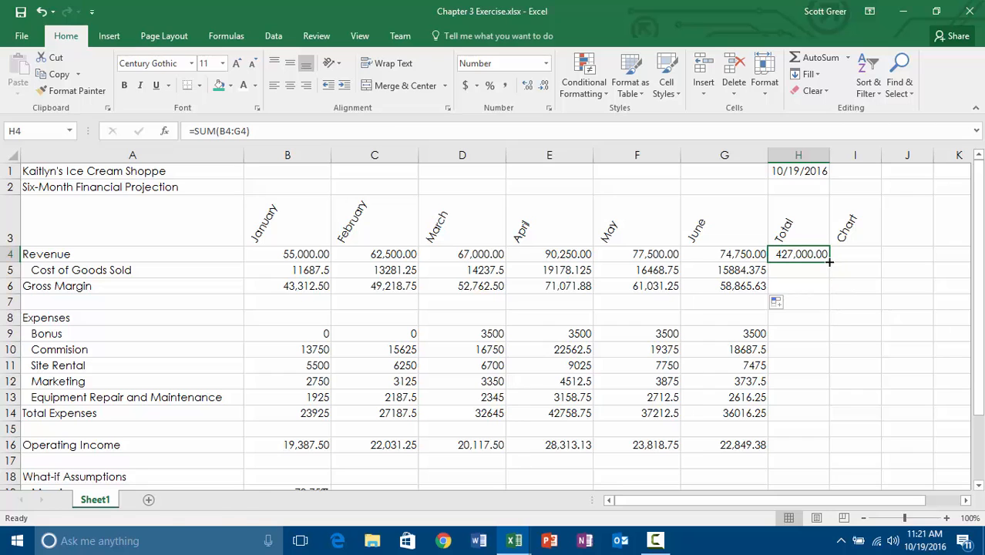
pyautogui.moveTo(828, 262); pyautogui.dragTo(815, 376)
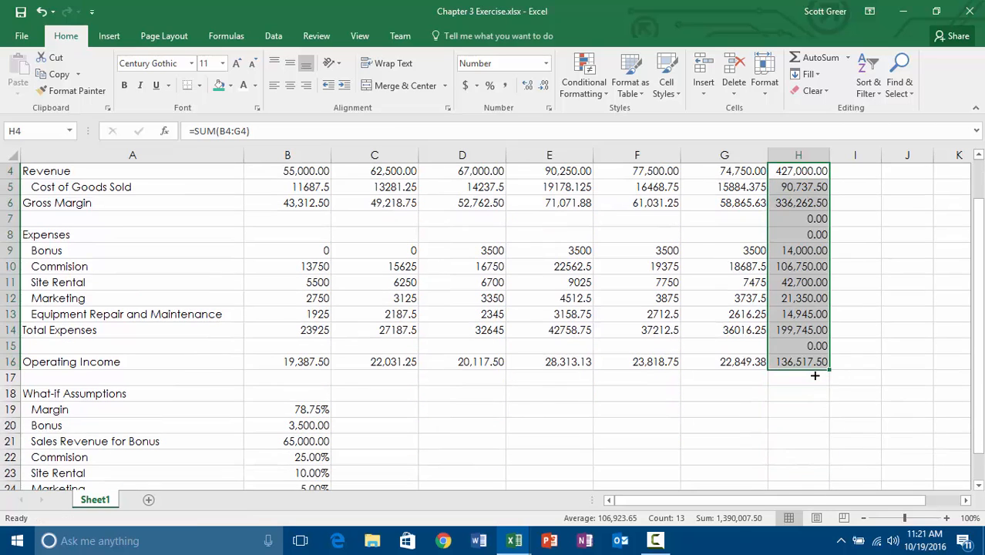
# Test the projection by setting January's Revenue, B4, to 156900, and undo the change.
pyautogui.press('Up')
pyautogui.press('Up')
pyautogui.press('Up')
pyautogui.press('Left')
pyautogui.press('Left')
pyautogui.press('Left')
pyautogui.press('Left')
pyautogui.press('Left')
pyautogui.press('Left')
pyautogui.press('Down')
pyautogui.press('Down')
pyautogui.press('Down')
pyautogui.press('Down')
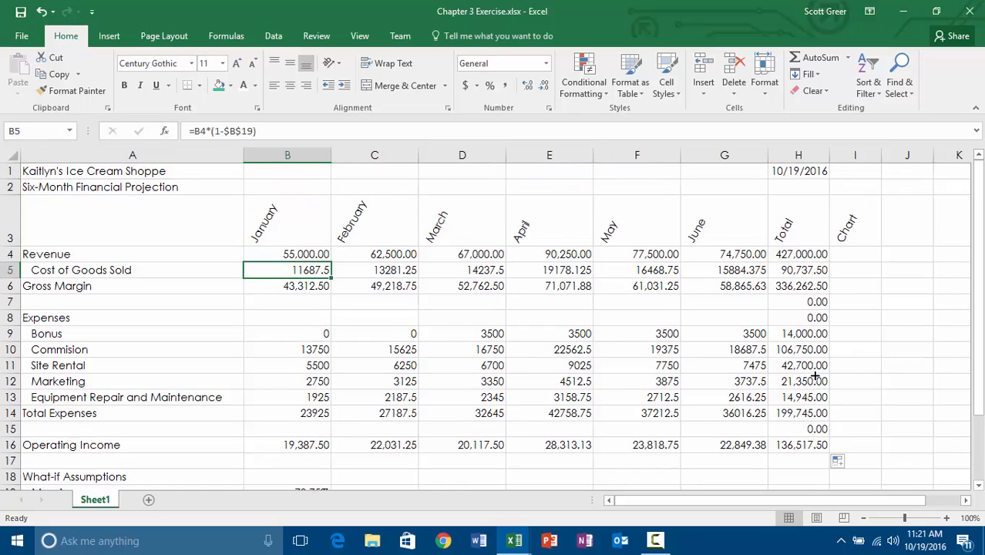
pyautogui.press('Up')
pyautogui.write('156900')
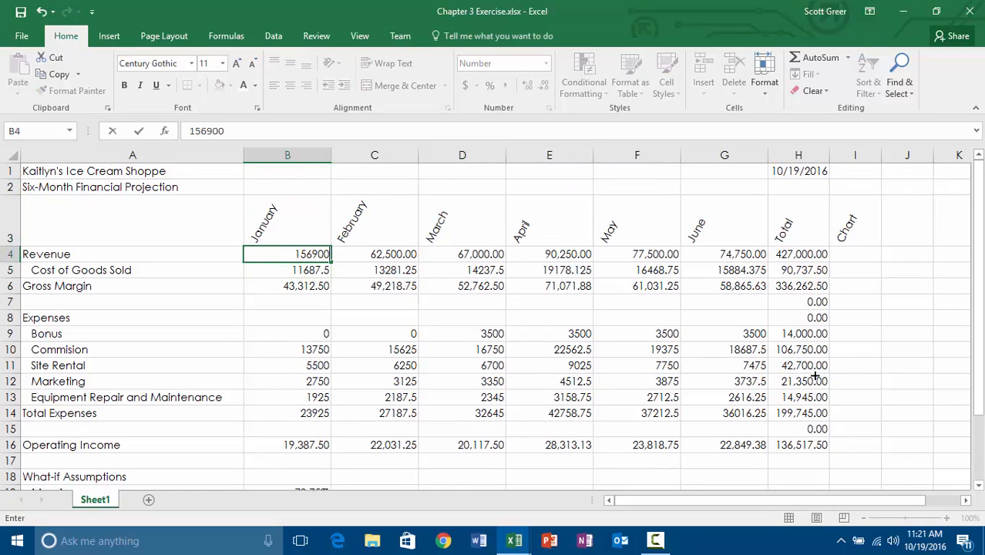
pyautogui.press('Return')
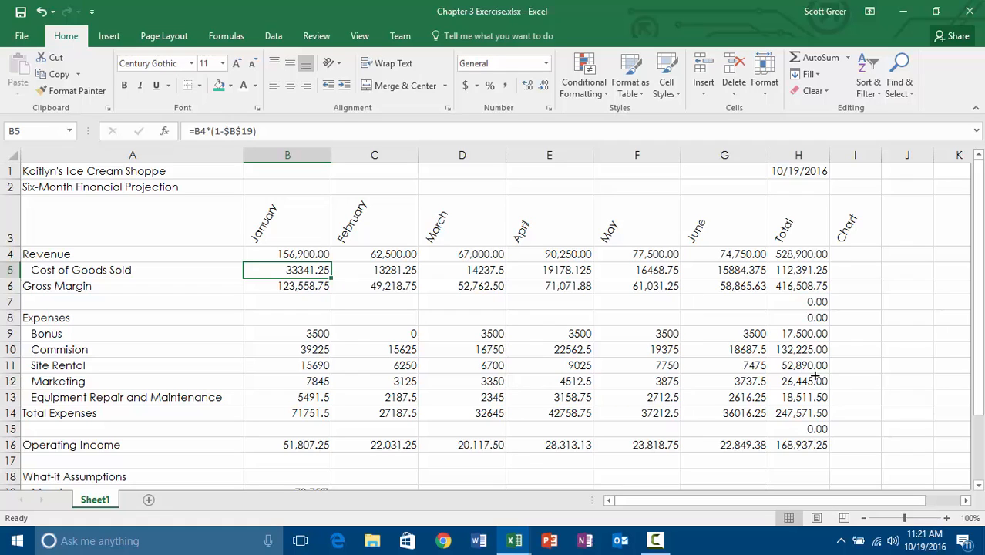
pyautogui.hotkey('ctrl', 'z')
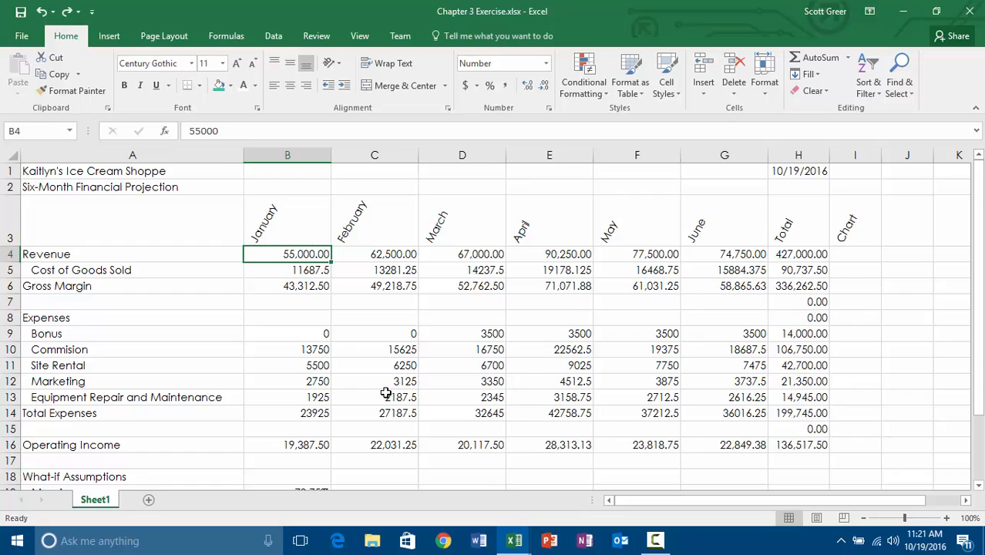
# Test the Marketing assumption, B24, at 20%, and undo the change.
pyautogui.scroll(-4, 385, 392)
pyautogui.scroll(-1, 385, 392)
pyautogui.click(317, 298)
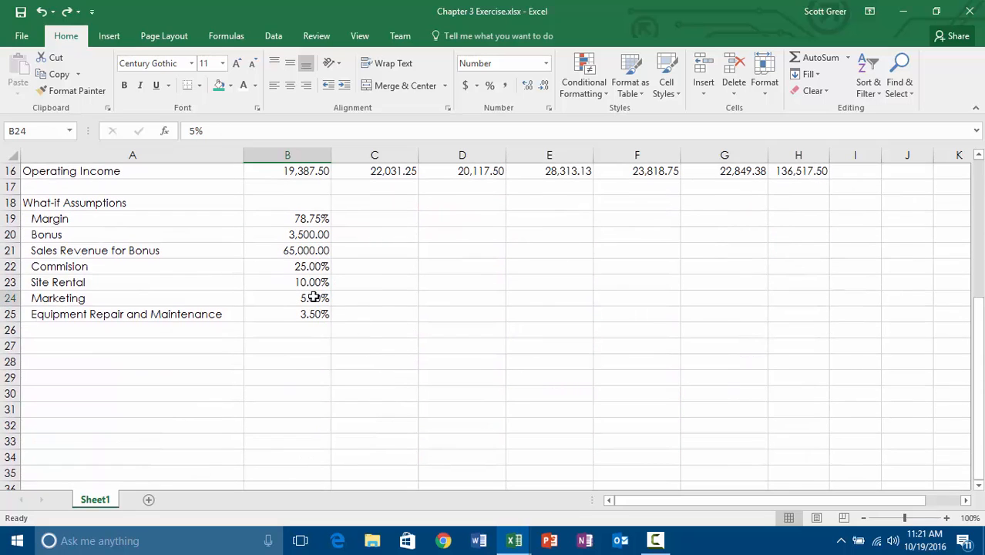
pyautogui.write('20')
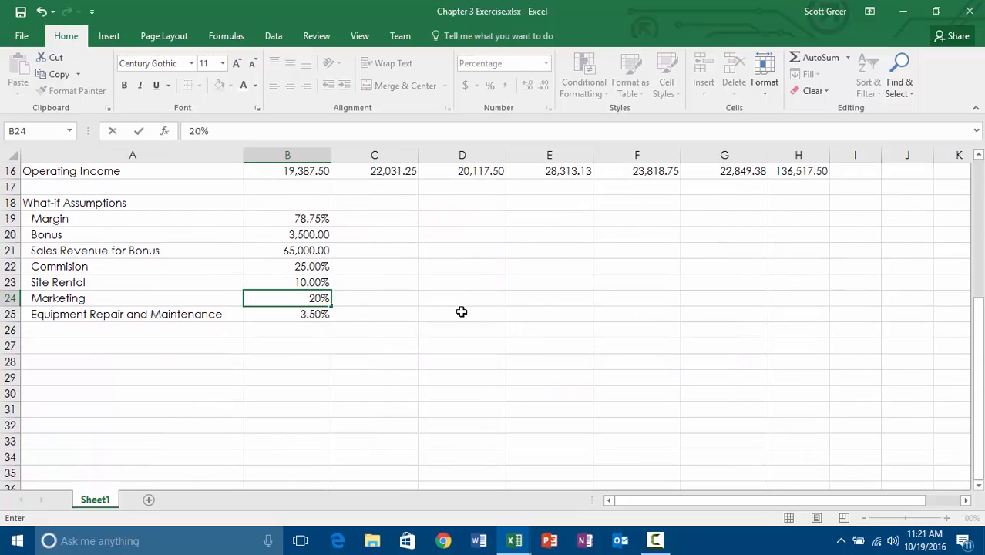
pyautogui.press('Return')
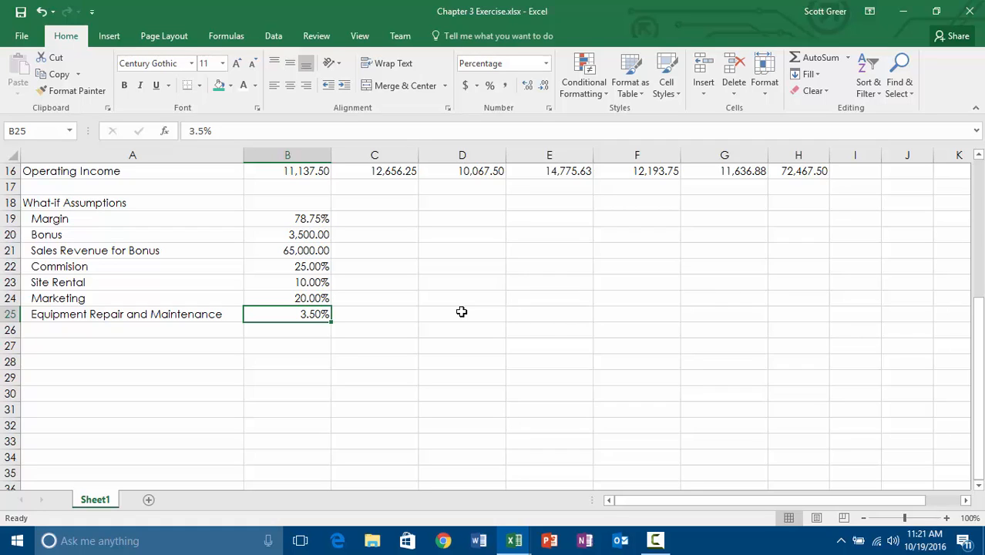
pyautogui.hotkey('ctrl', 'z')
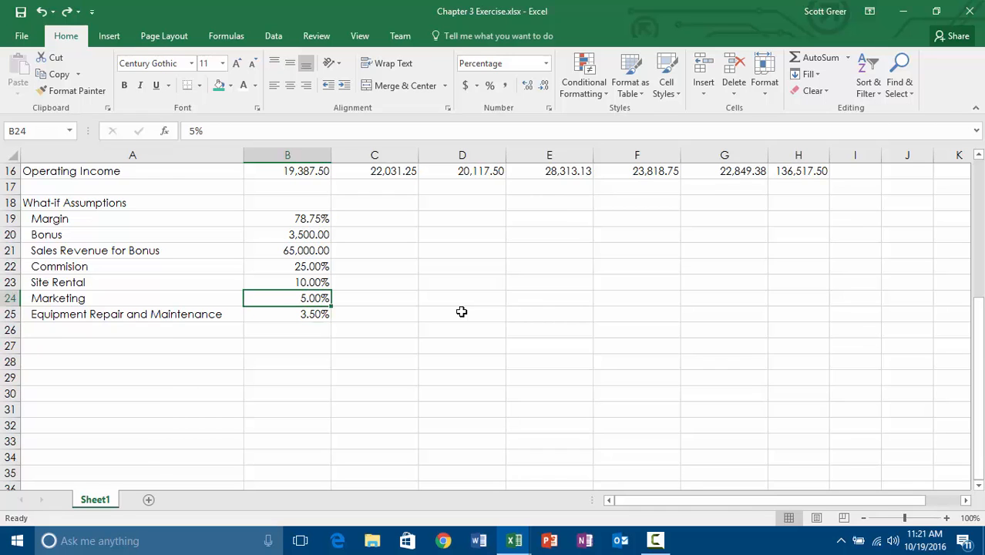
pyautogui.hotkey('ctrl', 'z')
pyautogui.hotkey('ctrl', 'z')
pyautogui.hotkey('ctrl', 'z')
pyautogui.hotkey('ctrl', 'z')
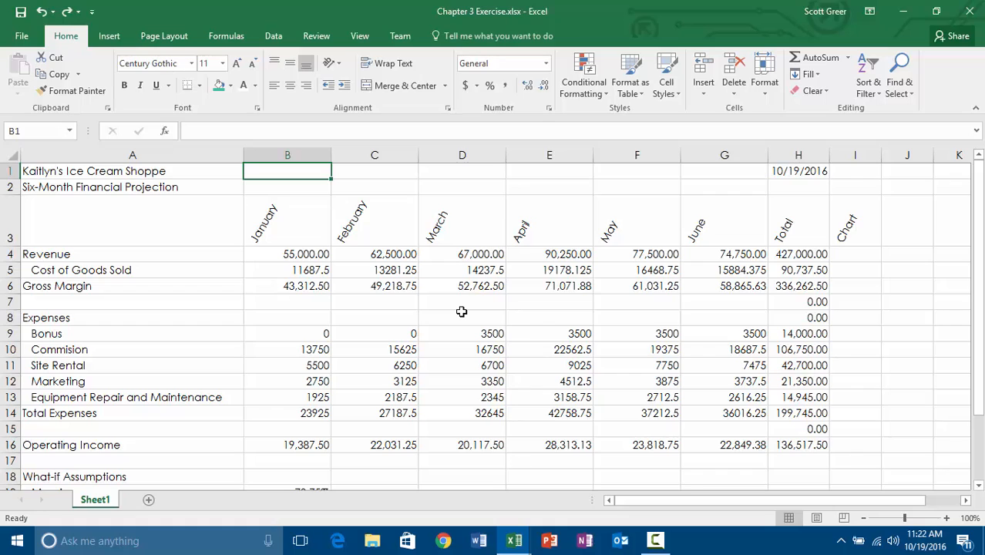
pyautogui.click(655, 539)
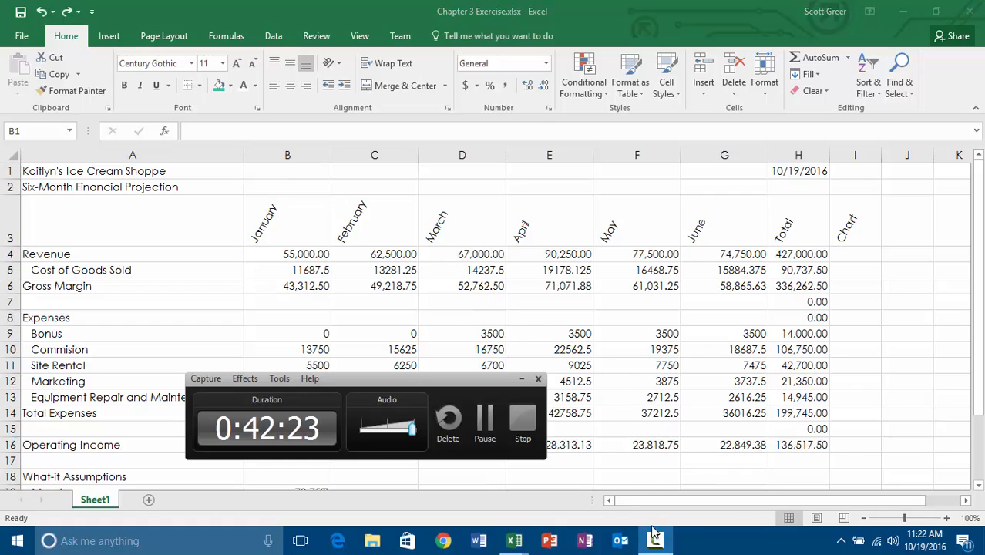
pyautogui.click(492, 418)
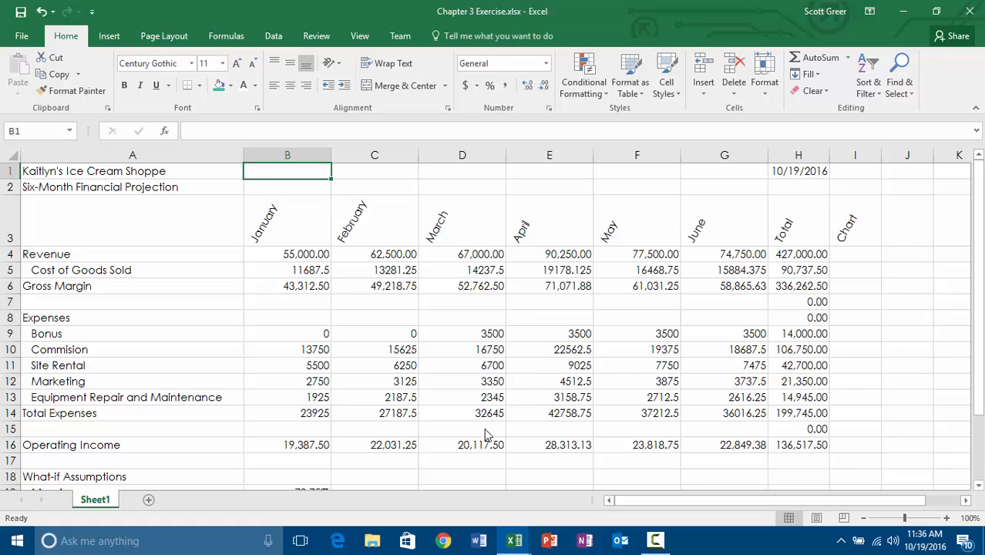
# Widen the Chart column, I.
pyautogui.click(850, 254)
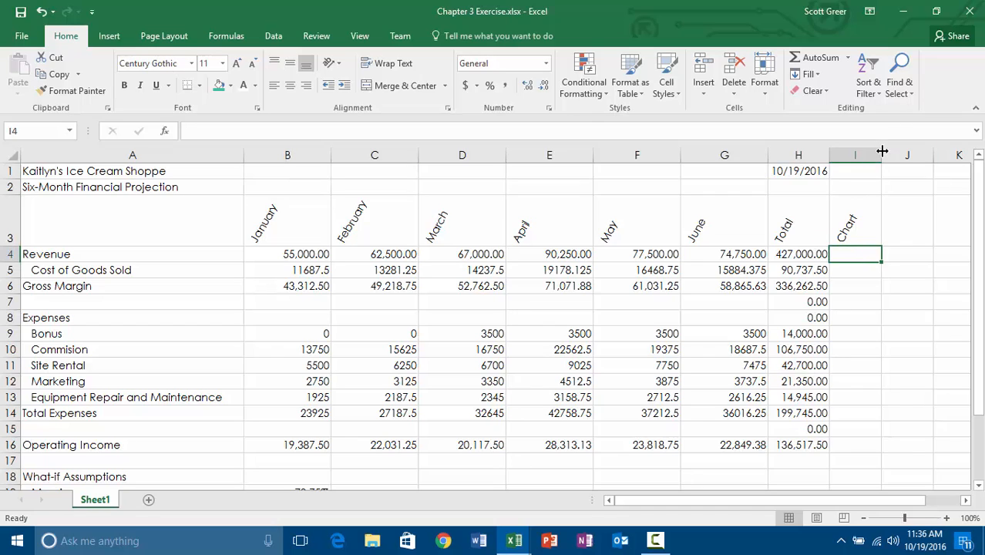
pyautogui.moveTo(888, 155); pyautogui.dragTo(920, 163)
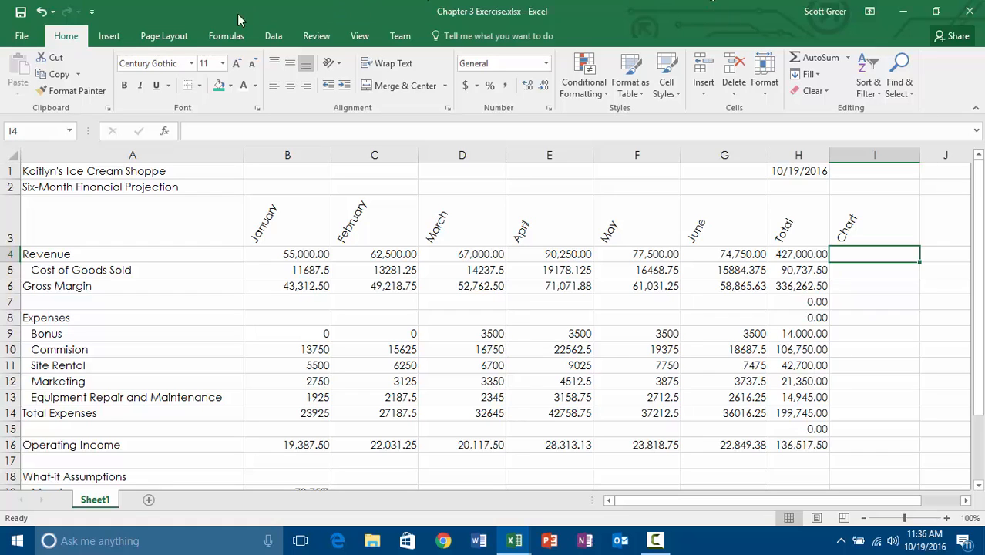
# Insert a line sparkline in I4 from the Revenue range B4:G4 and fill it down to the Operating Income row, I16.
pyautogui.click(109, 36)
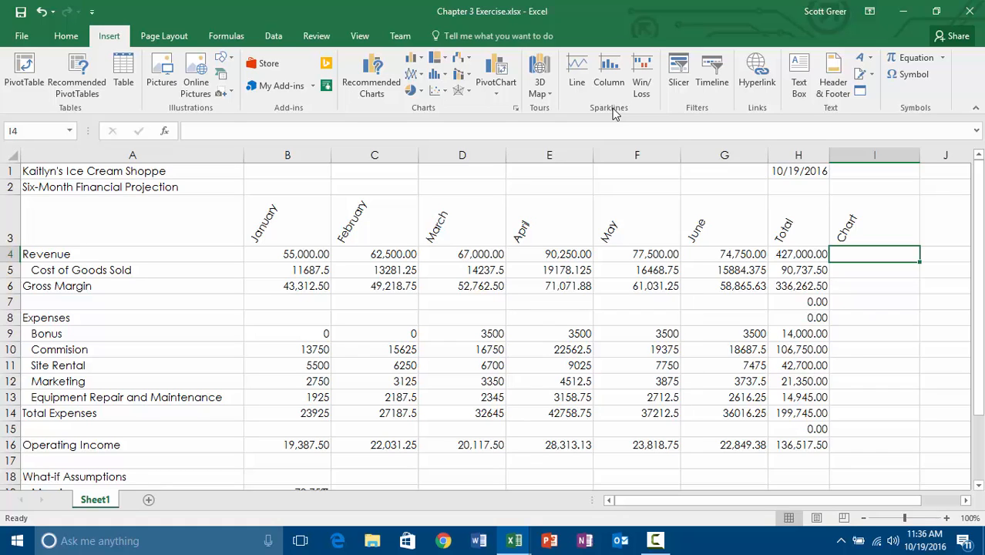
pyautogui.click(574, 80)
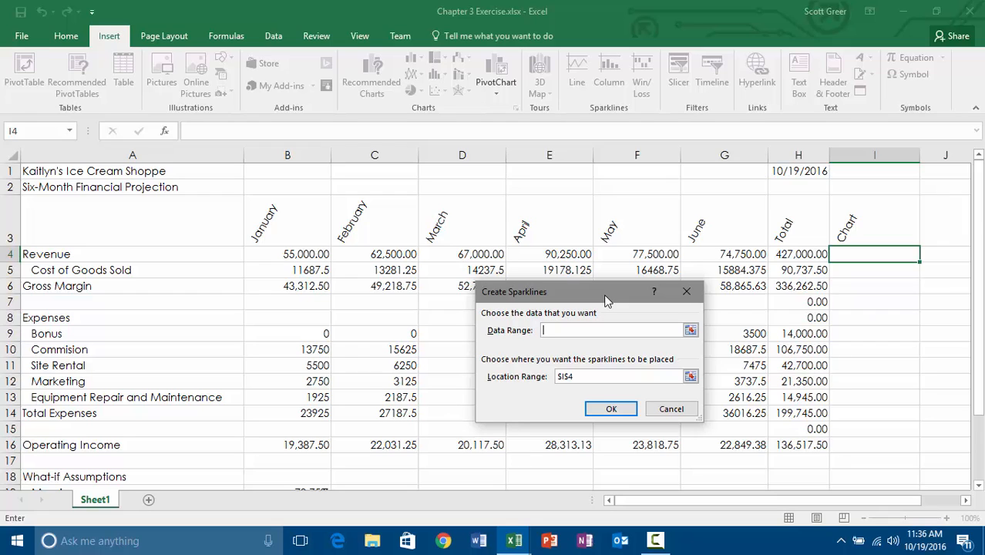
pyautogui.click(690, 330)
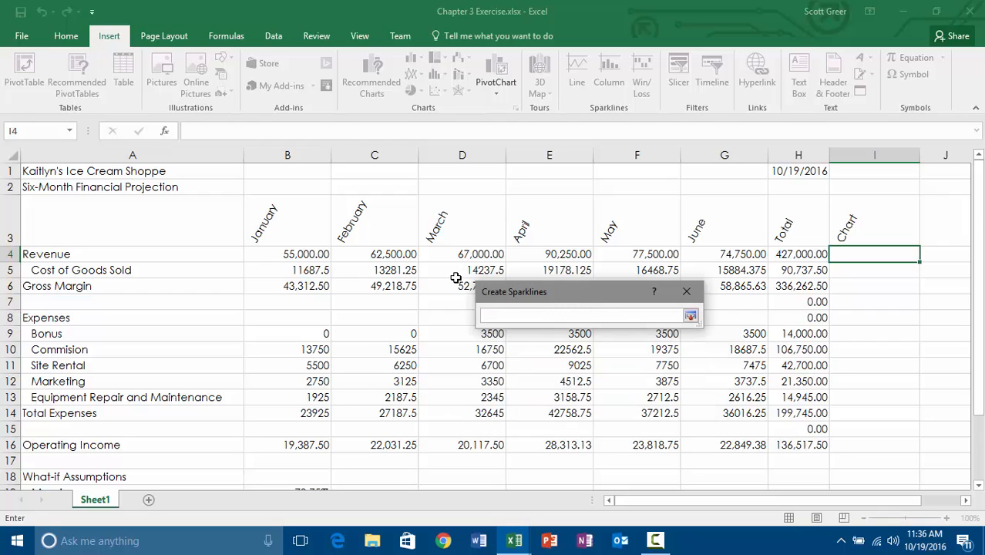
pyautogui.moveTo(313, 253); pyautogui.dragTo(703, 256)
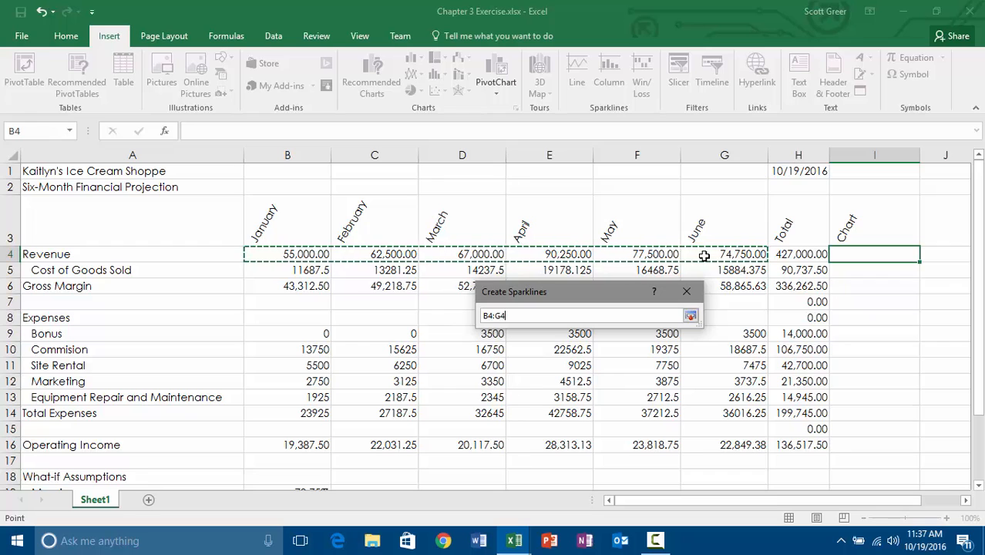
pyautogui.click(691, 316)
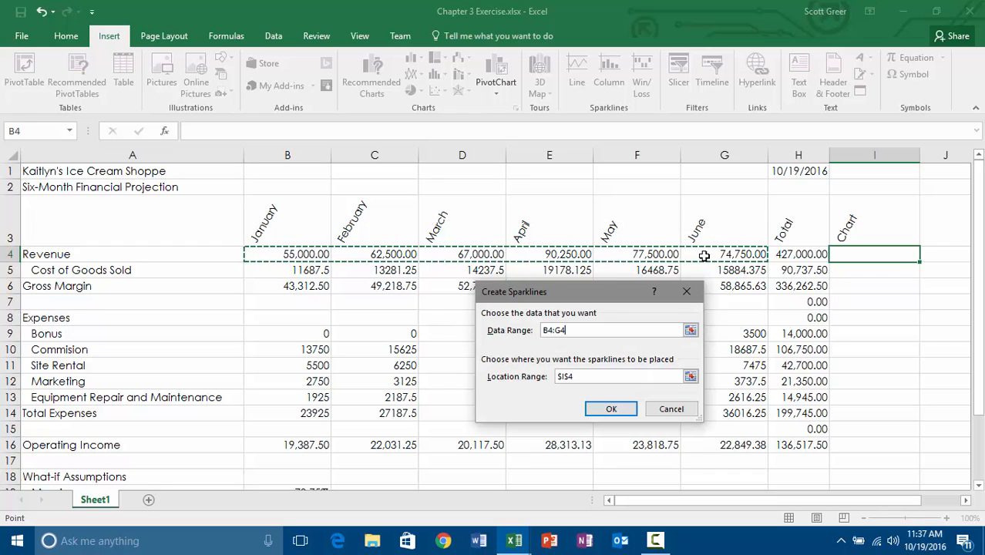
pyautogui.click(611, 409)
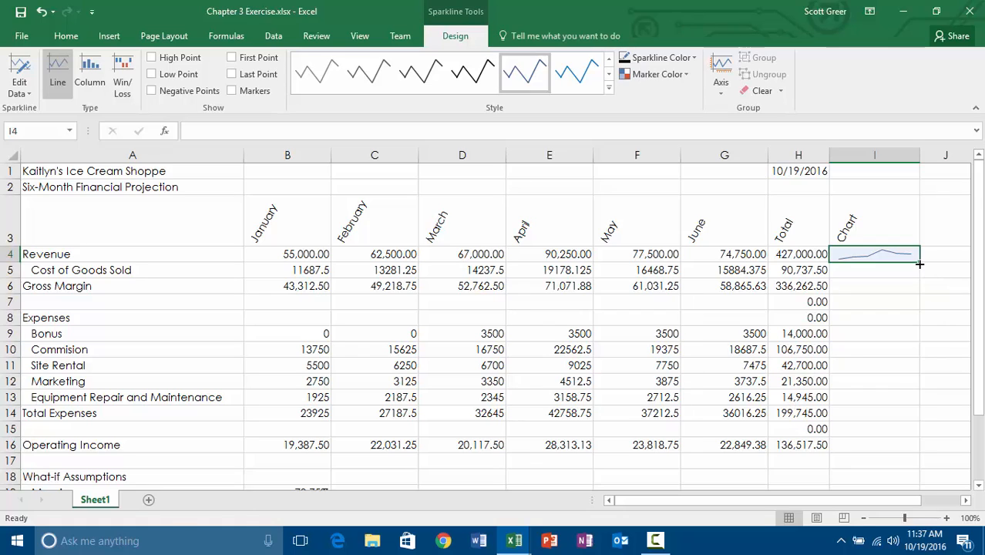
pyautogui.moveTo(926, 266); pyautogui.dragTo(900, 449)
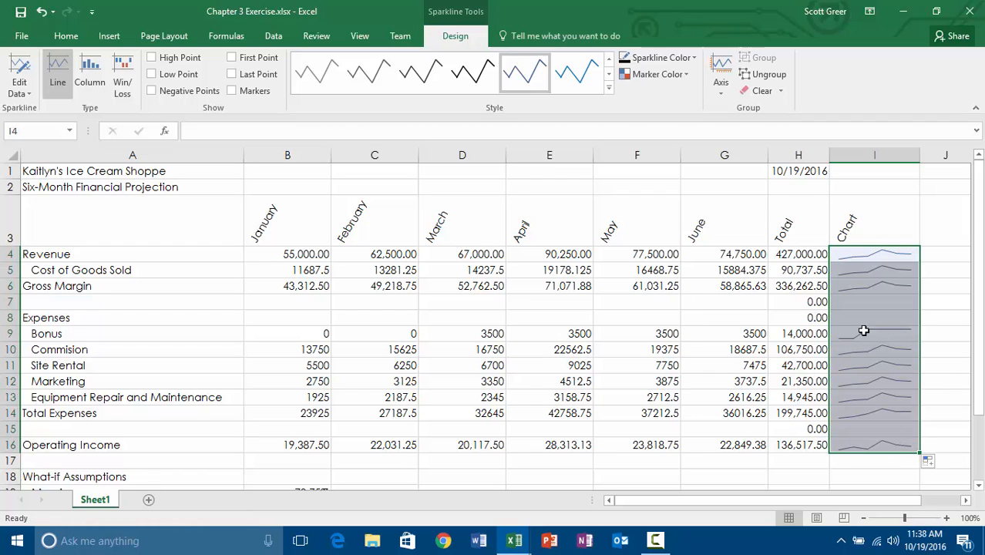
# Clear the needless Total formulas from the rows without data, H7:H8 and H15.
pyautogui.moveTo(814, 304); pyautogui.dragTo(811, 314)
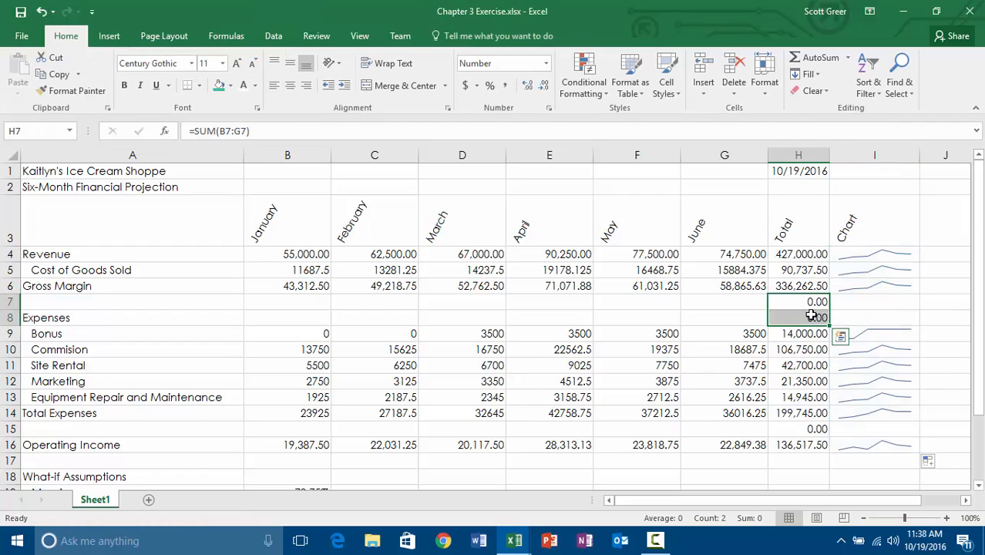
pyautogui.press('Delete')
pyautogui.click(810, 315)
pyautogui.press('Down')
pyautogui.press('Down')
pyautogui.press('Down')
pyautogui.press('Down')
pyautogui.press('Down')
pyautogui.press('Down')
pyautogui.press('Down')
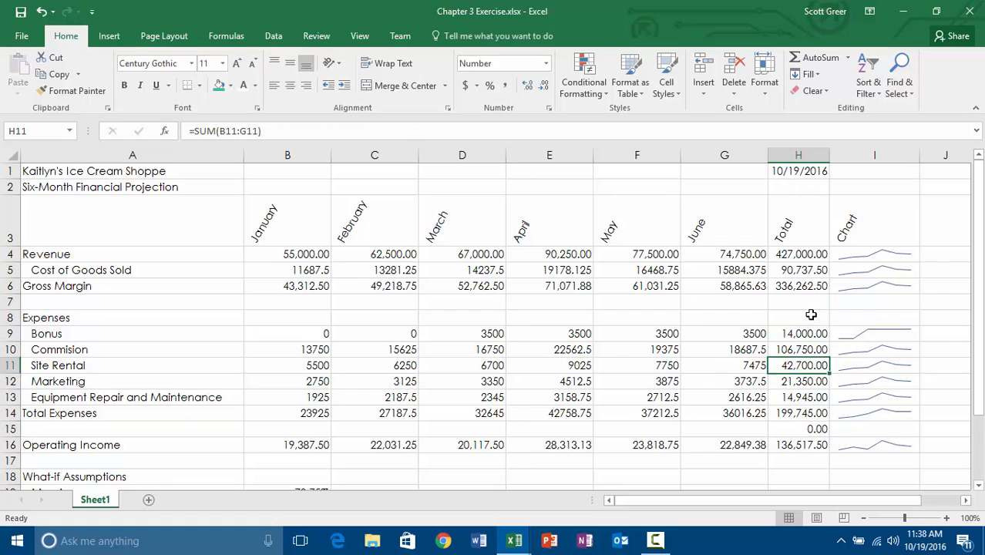
pyautogui.press('Delete')
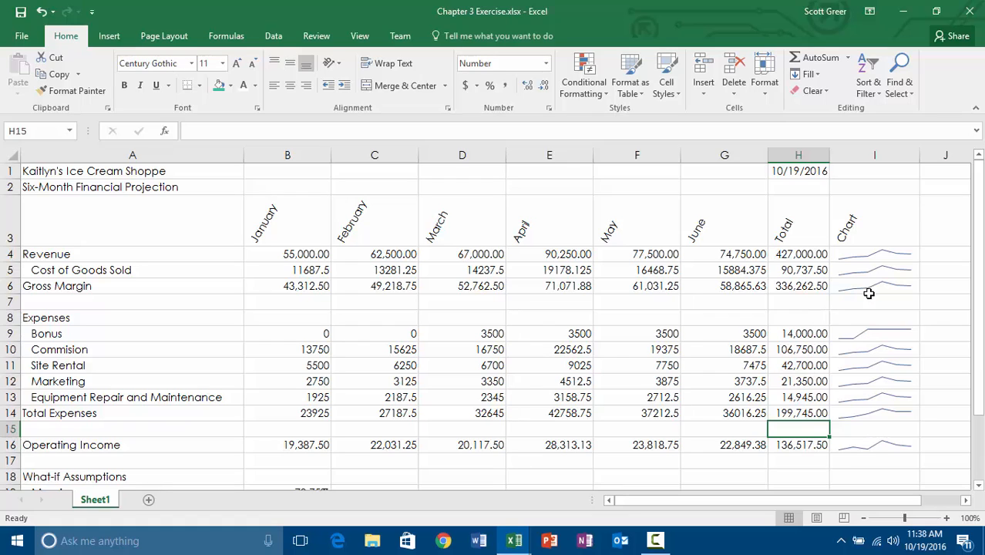
# Apply a green style to the sparklines in I4:I16 and change their type to Column.
pyautogui.moveTo(886, 260); pyautogui.dragTo(882, 445)
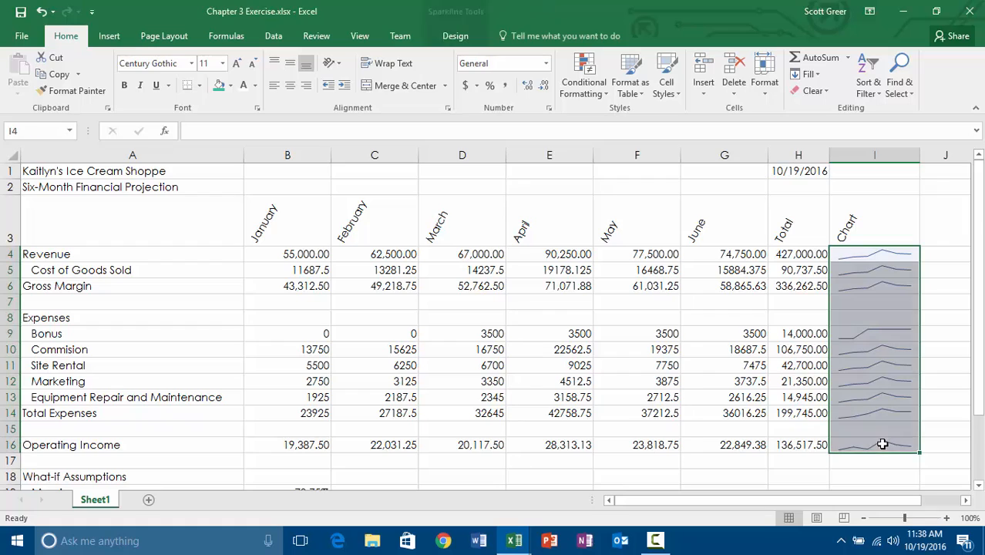
pyautogui.click(457, 37)
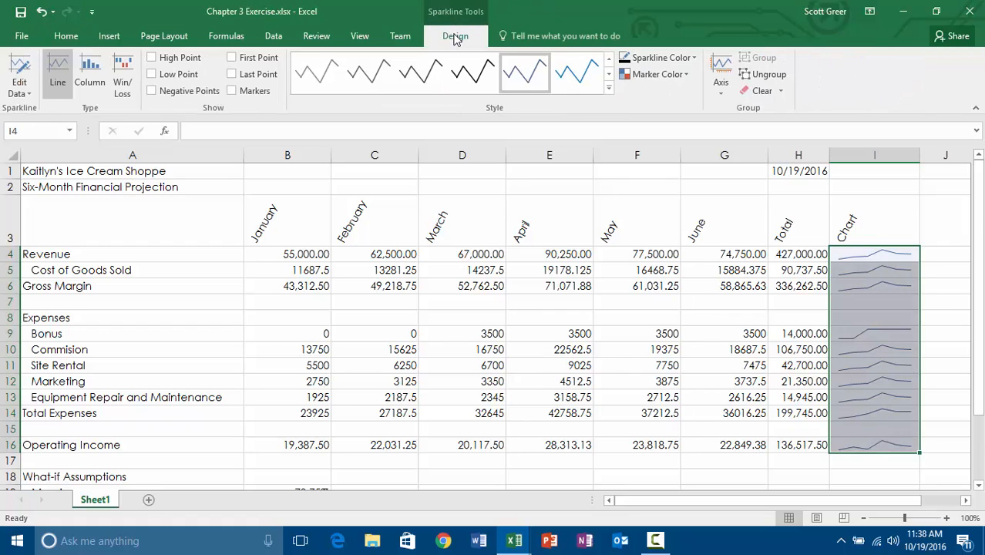
pyautogui.click(609, 89)
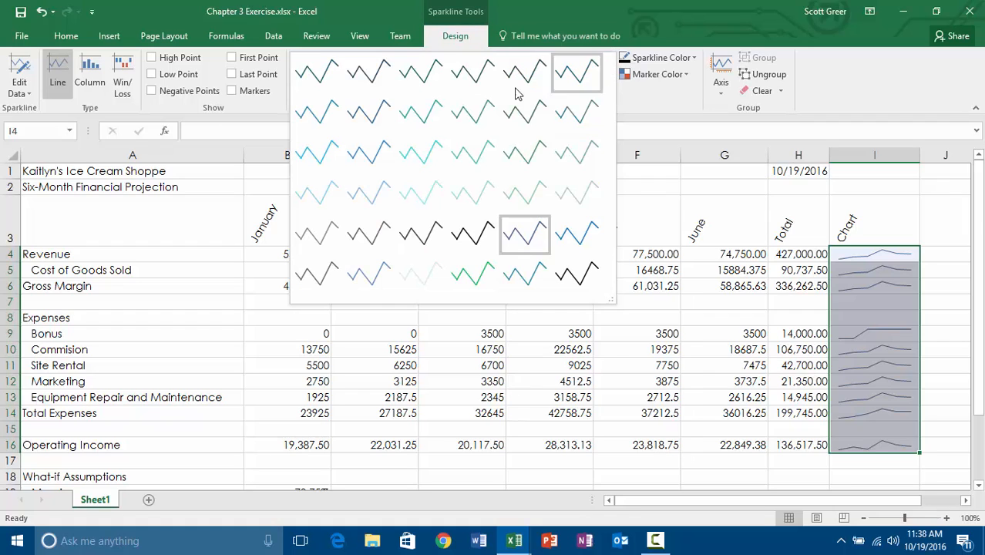
pyautogui.click(469, 123)
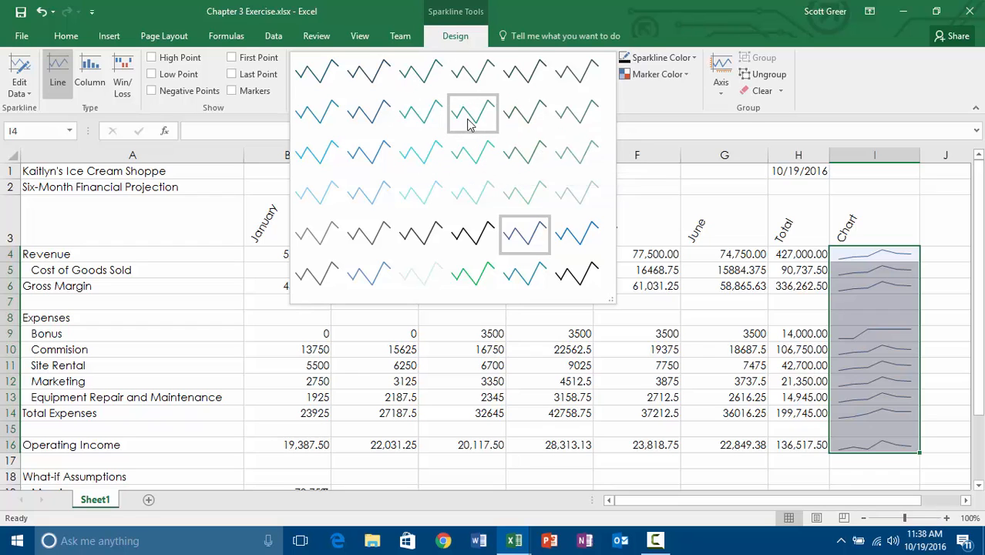
pyautogui.click(469, 123)
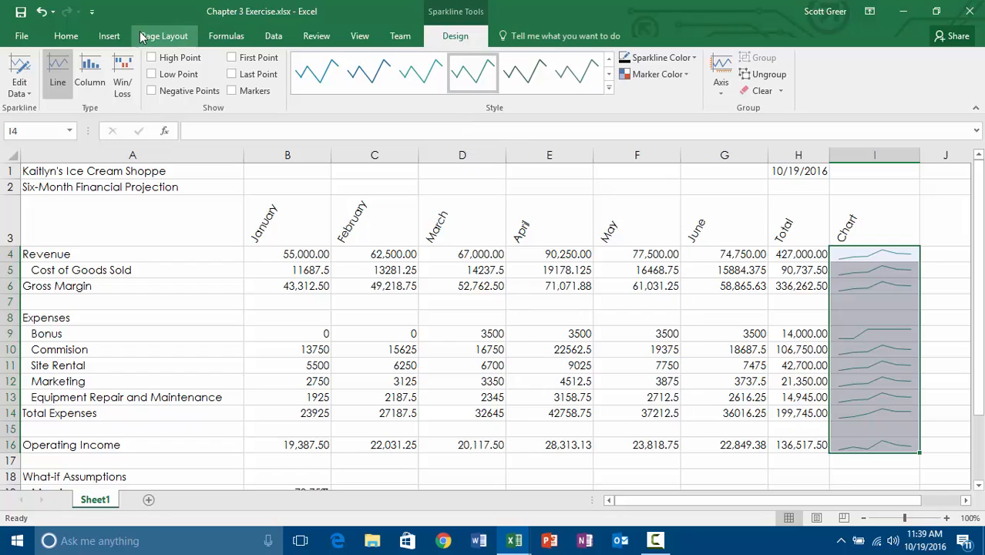
pyautogui.click(91, 72)
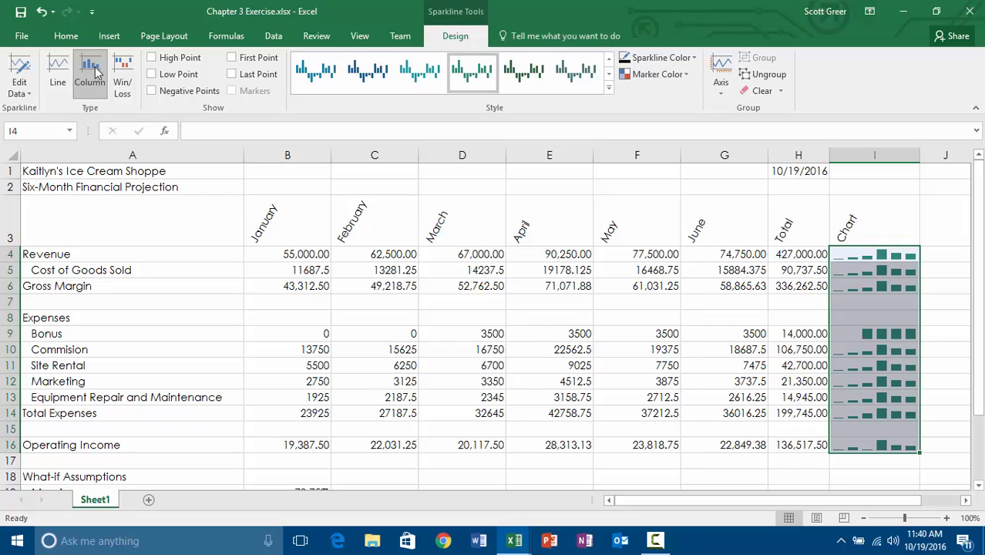
# Fill the title rows A1:I2 with a teal-green theme color and set their font color to white.
pyautogui.press('Home')
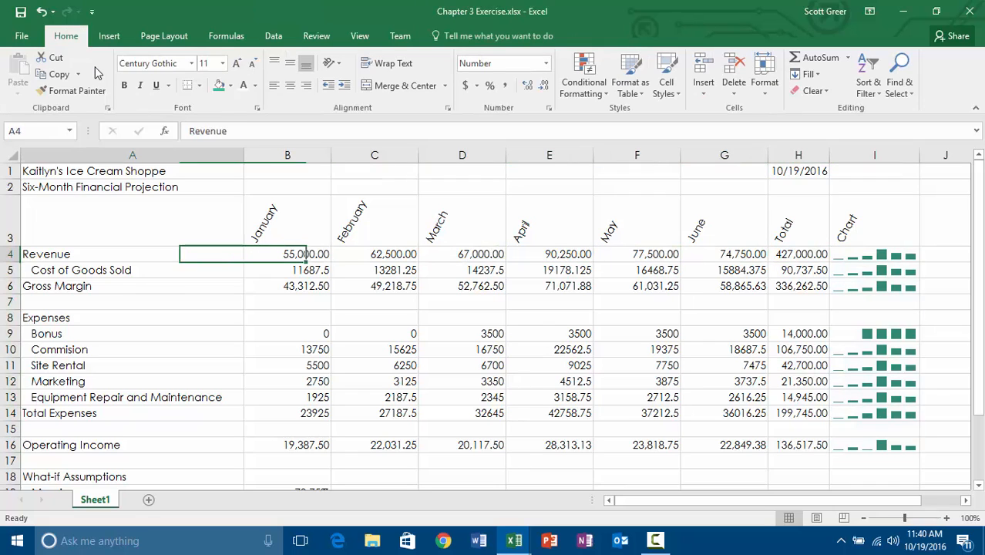
pyautogui.hotkey('ctrl', 'Home')
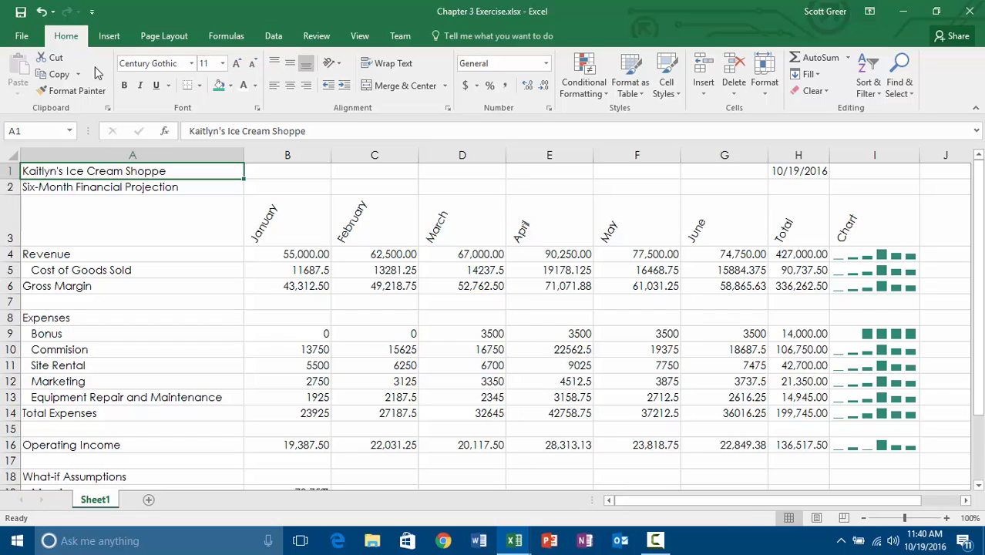
pyautogui.hotkey('shift', 'Down')
pyautogui.hotkey('shift', 'Right')
pyautogui.hotkey('shift', 'Right')
pyautogui.hotkey('shift', 'Right')
pyautogui.hotkey('shift', 'Right')
pyautogui.hotkey('shift', 'Right')
pyautogui.hotkey('shift', 'Right')
pyautogui.hotkey('shift', 'Right')
pyautogui.hotkey('shift', 'Right')
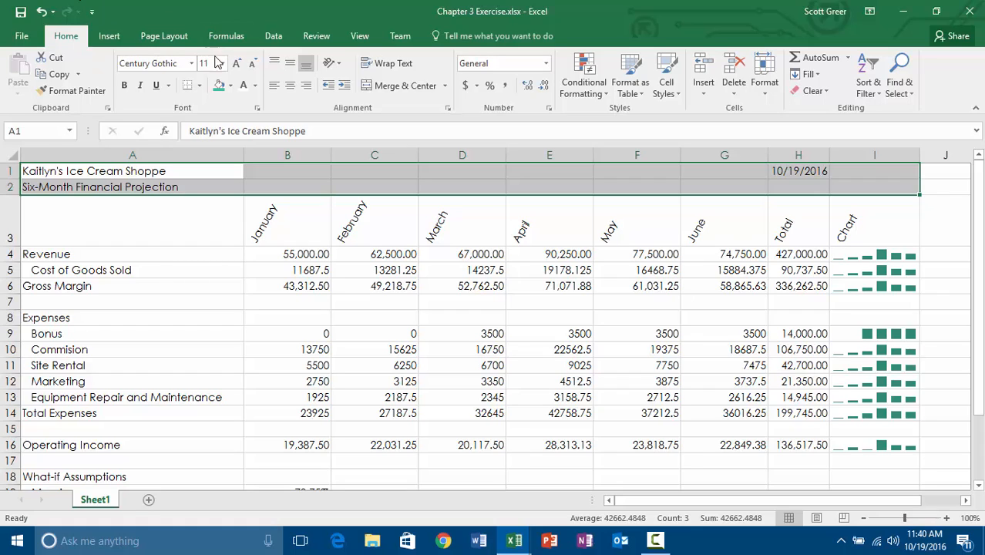
pyautogui.click(230, 86)
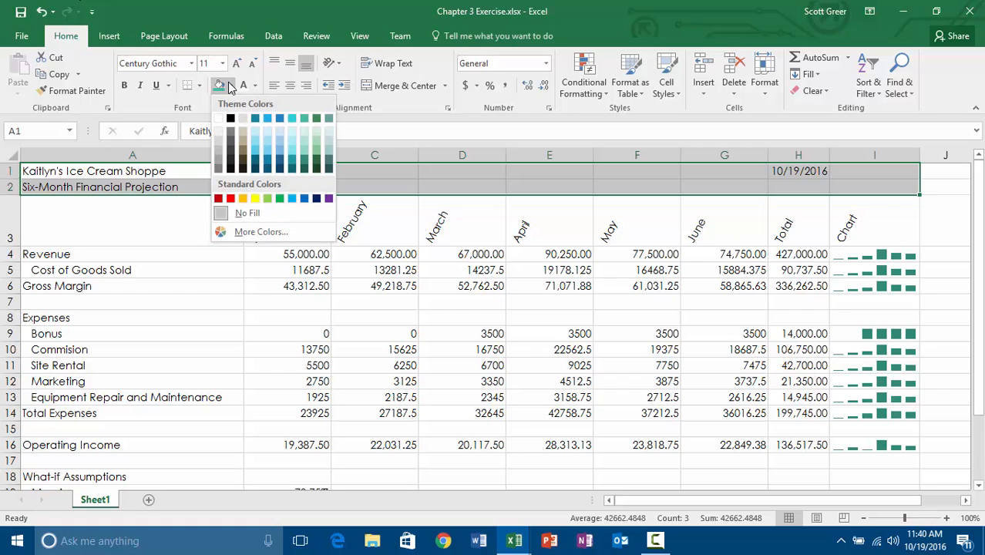
pyautogui.click(305, 120)
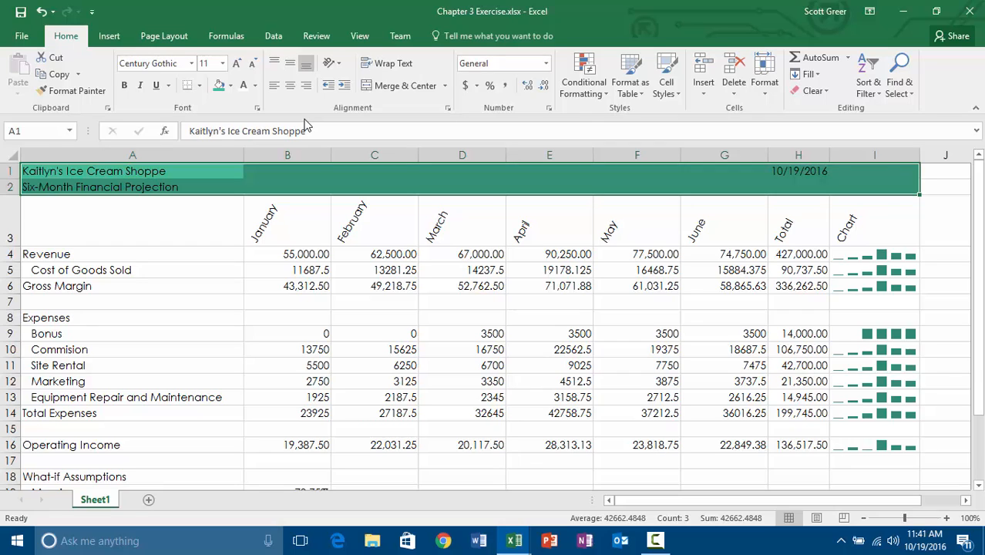
pyautogui.click(256, 86)
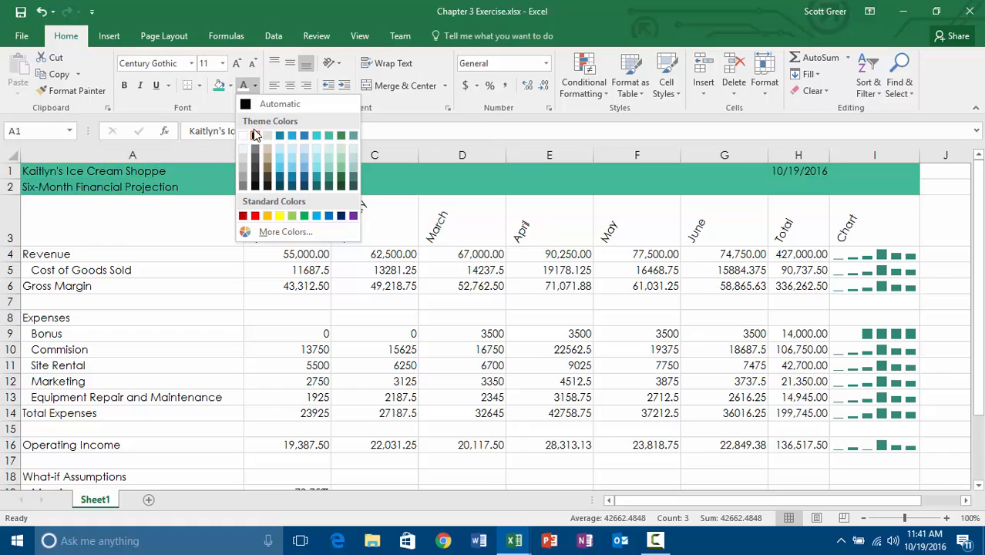
pyautogui.click(247, 136)
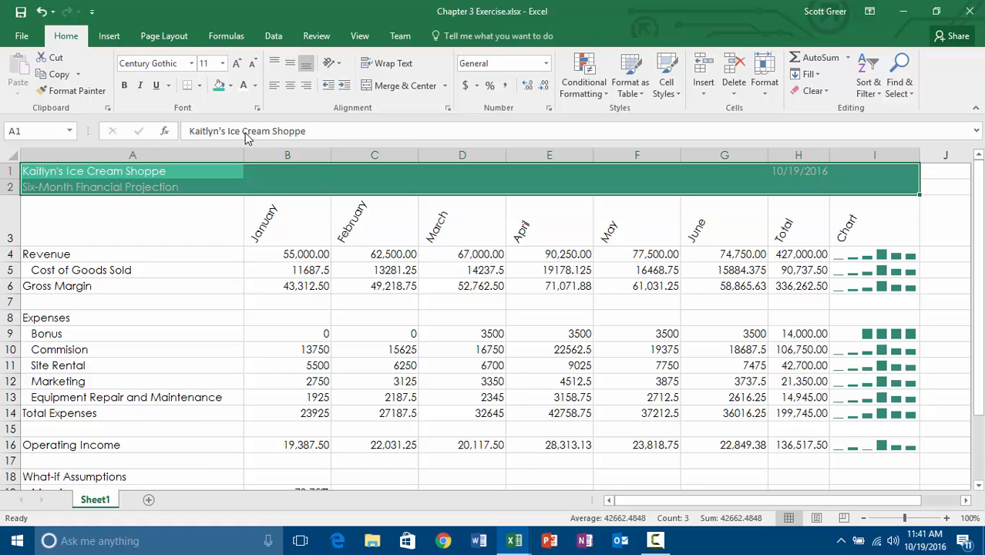
# Make the worksheet title and subtitle in A1:A2 bold.
pyautogui.hotkey('ctrl', 'Home')
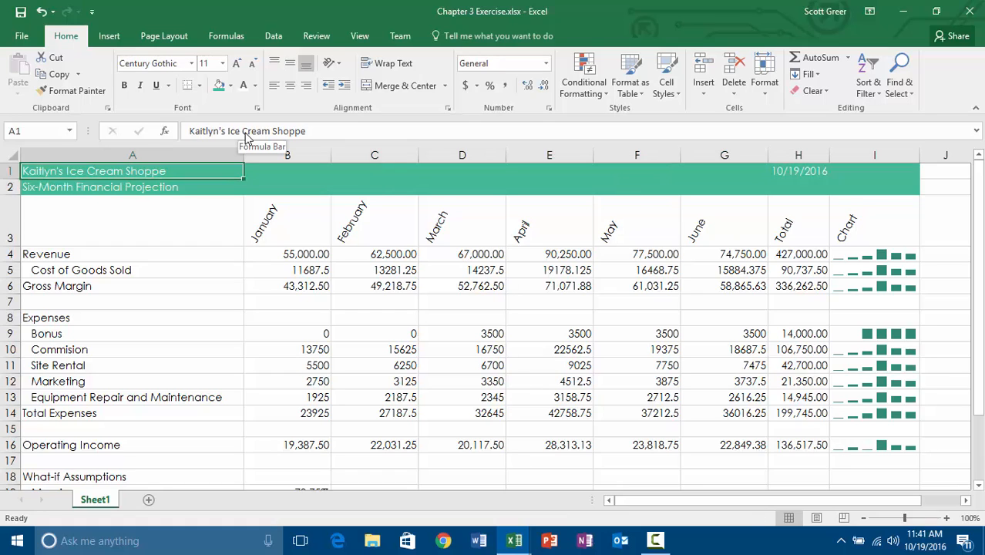
pyautogui.hotkey('shift', 'Down')
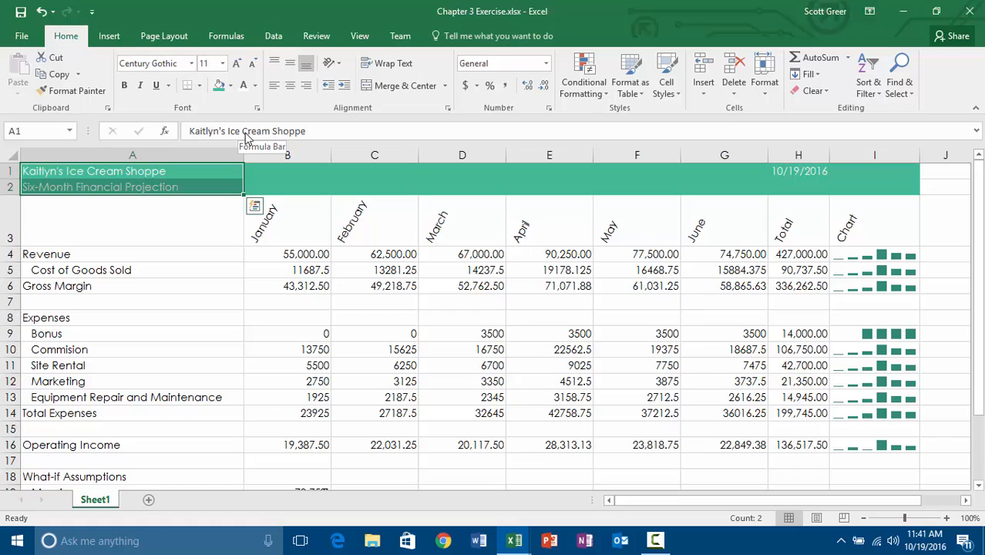
pyautogui.hotkey('ctrl', 'b')
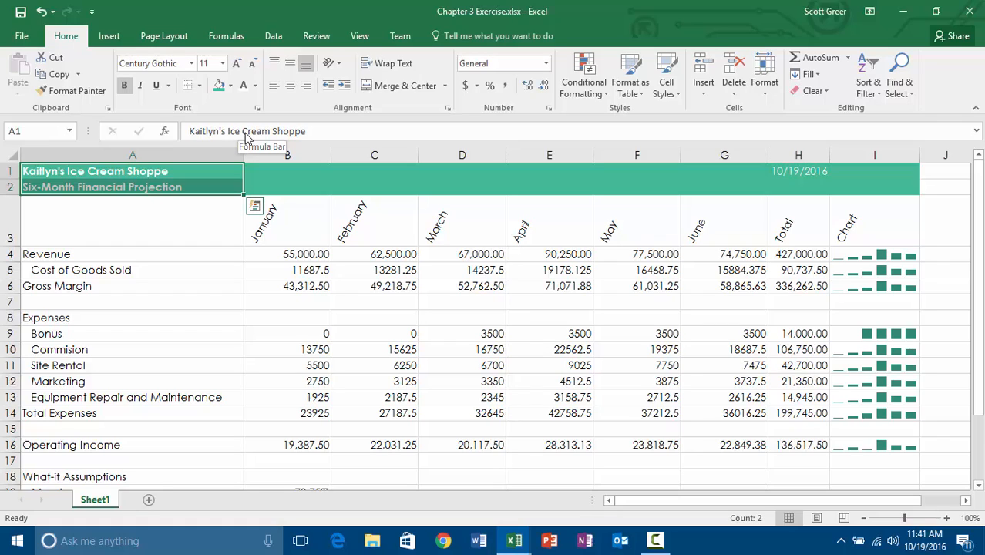
# Set the font size of the title "Kaitlyn's Ice Cream Shoppe" in A1 to 28.
pyautogui.hotkey('ctrl', 'Home')
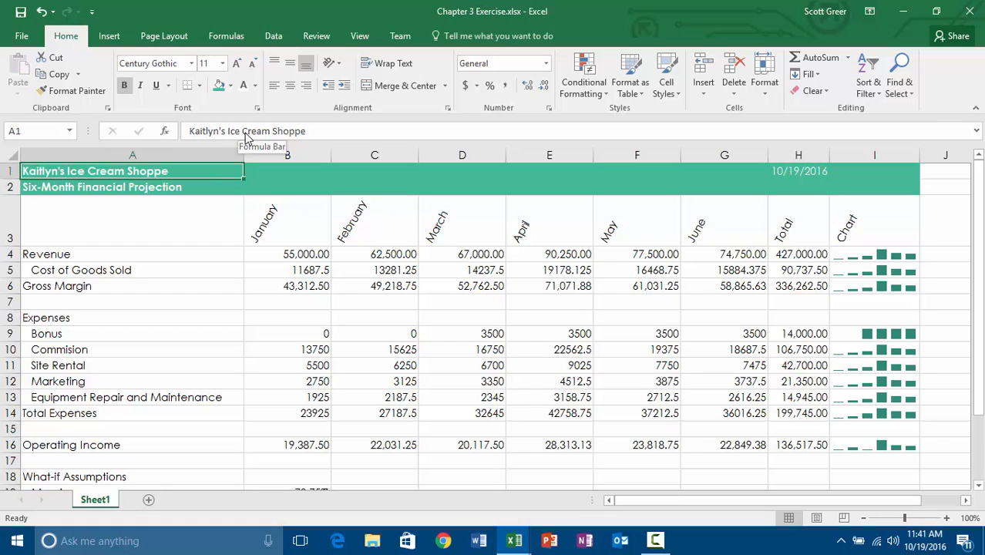
pyautogui.click(223, 64)
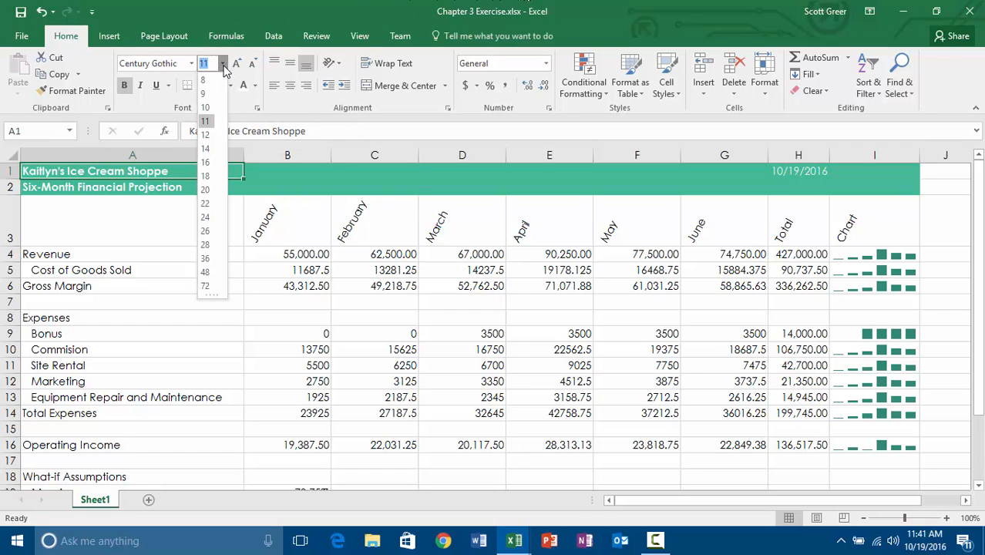
pyautogui.click(205, 245)
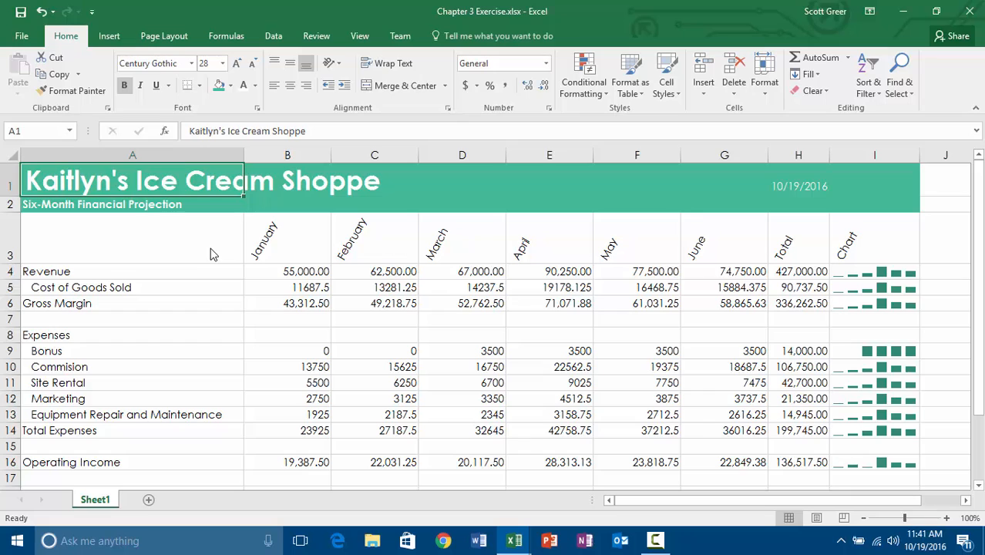
# Set the font size of the subtitle "Six-Month Financial Projection" in A2 to 16.
pyautogui.click(139, 202)
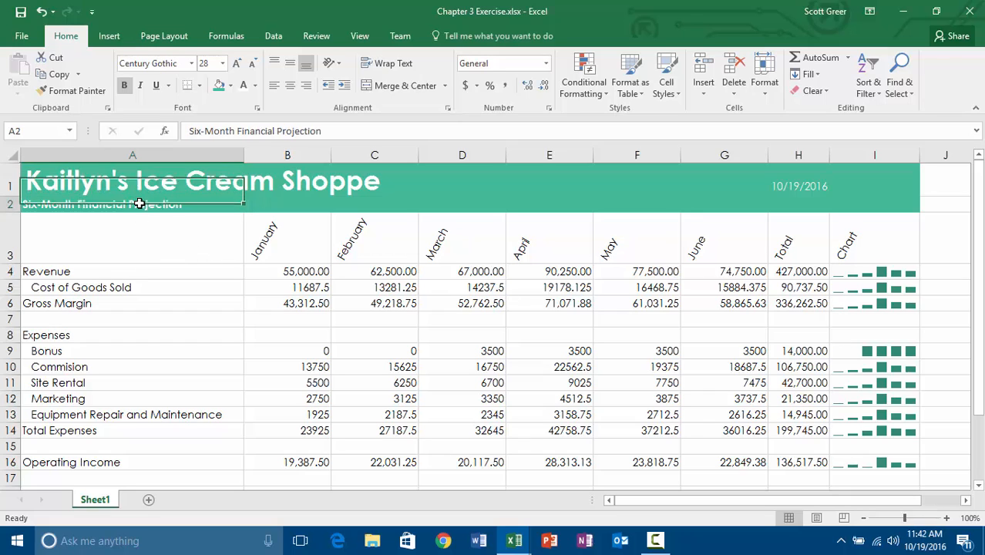
pyautogui.click(222, 63)
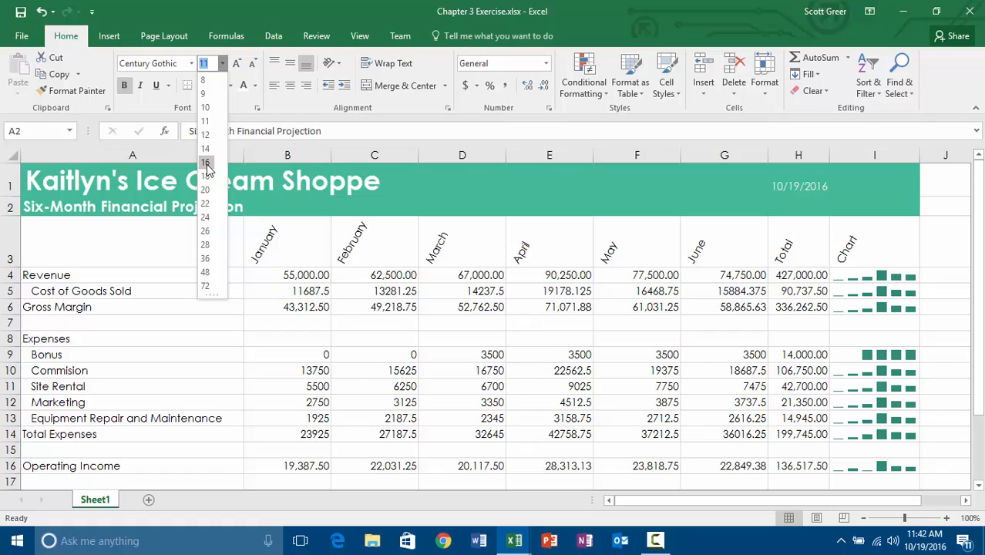
pyautogui.click(205, 163)
pyautogui.click(323, 277)
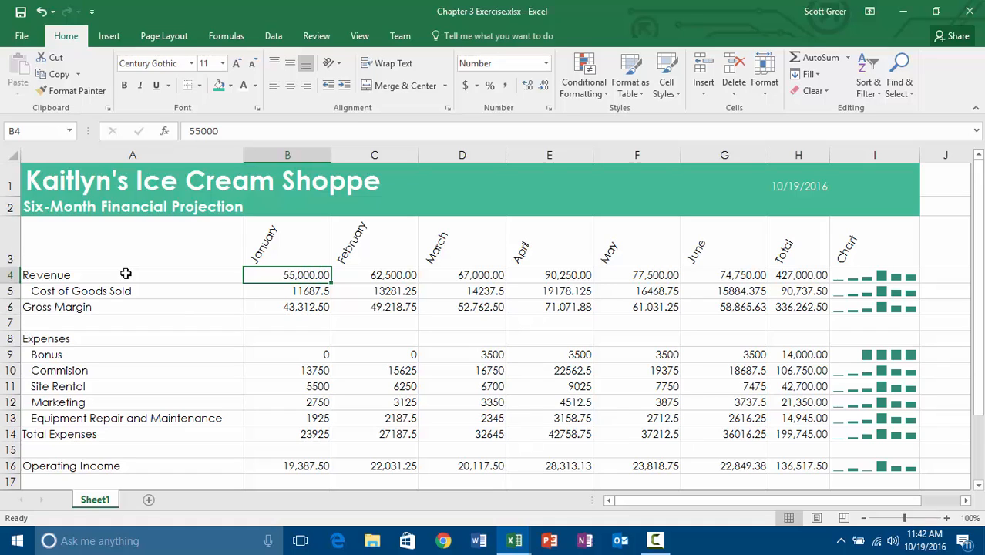
# Apply the Heading 3 cell style to the column headings in A3:I3.
pyautogui.moveTo(120, 255); pyautogui.dragTo(867, 238)
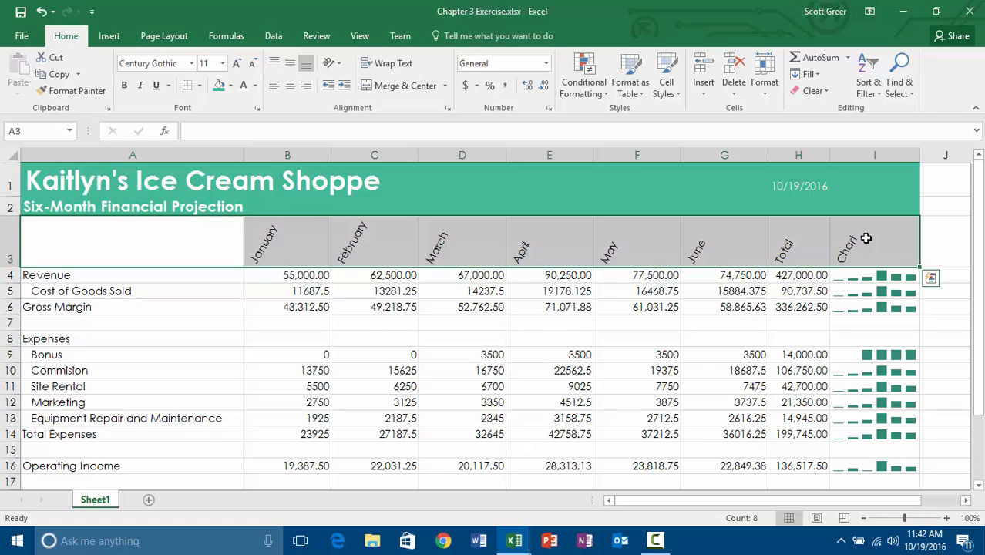
pyautogui.click(673, 93)
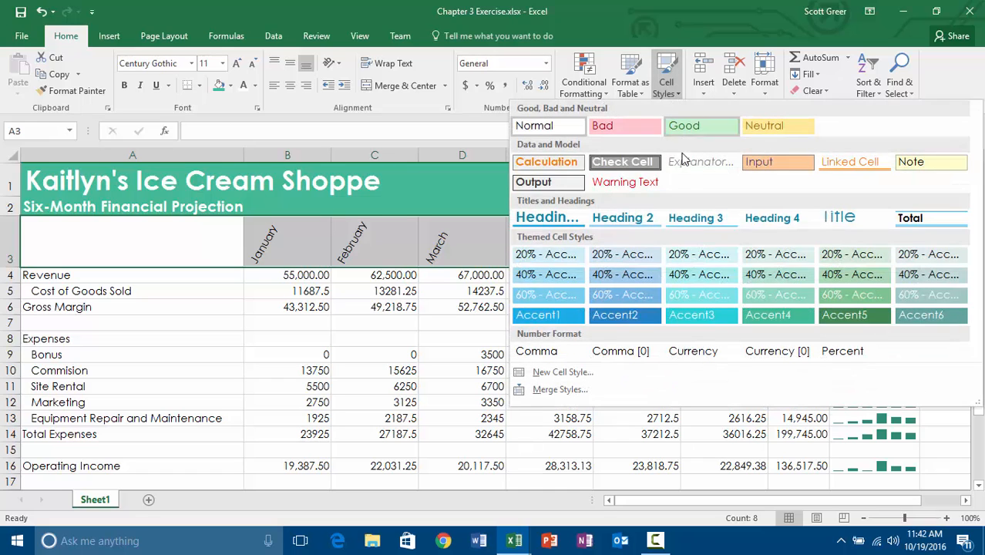
pyautogui.click(696, 219)
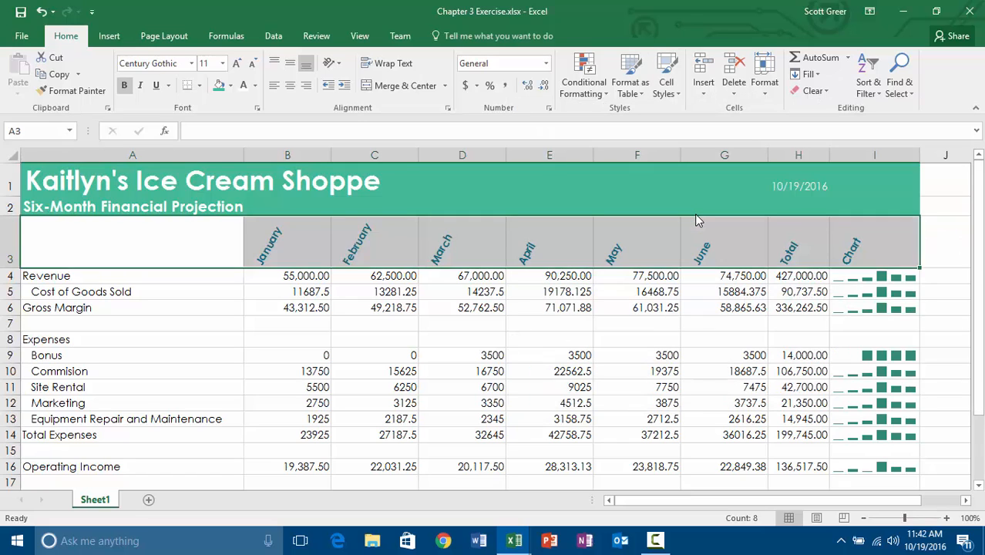
# Format the Revenue label in A4 with the teal-green fill, white font color and bold.
pyautogui.press('Down')
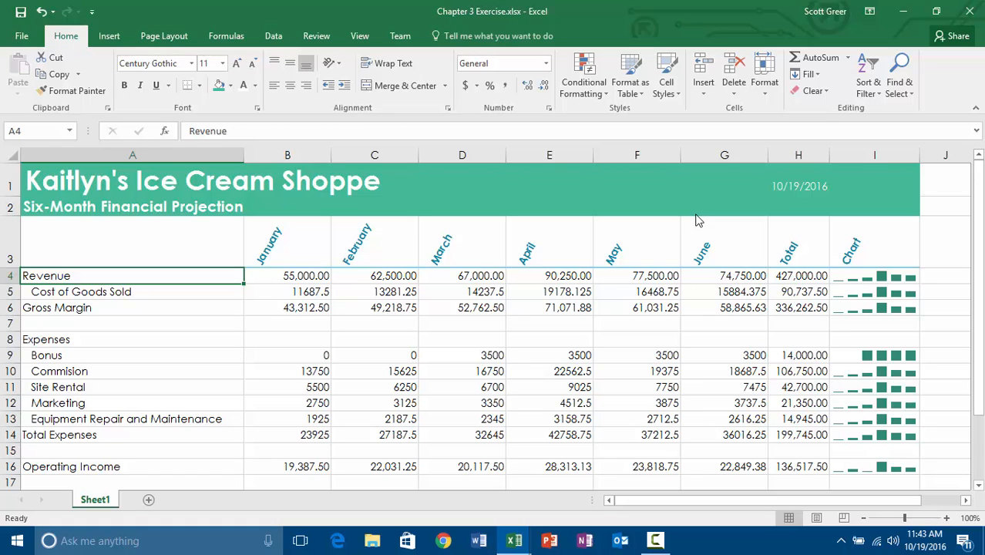
pyautogui.click(219, 85)
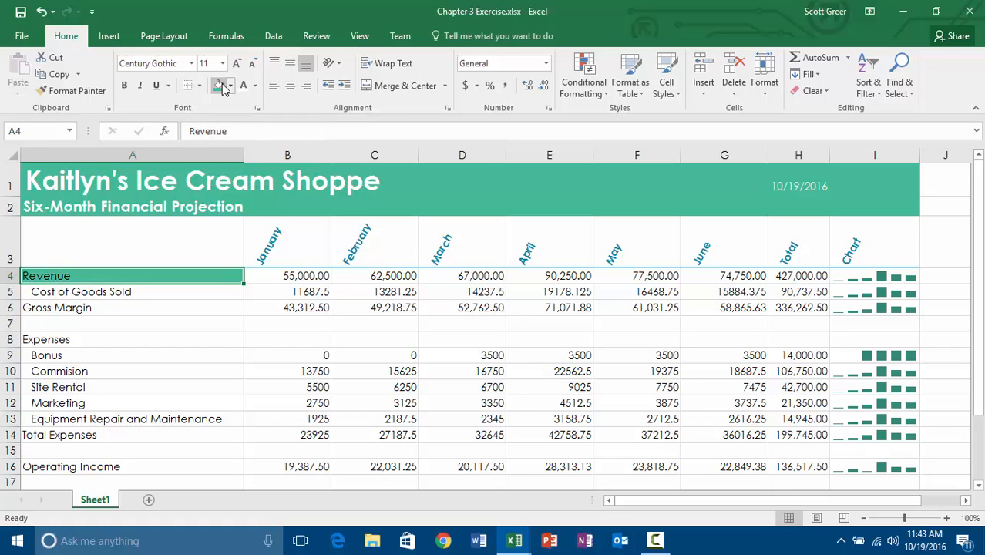
pyautogui.click(243, 86)
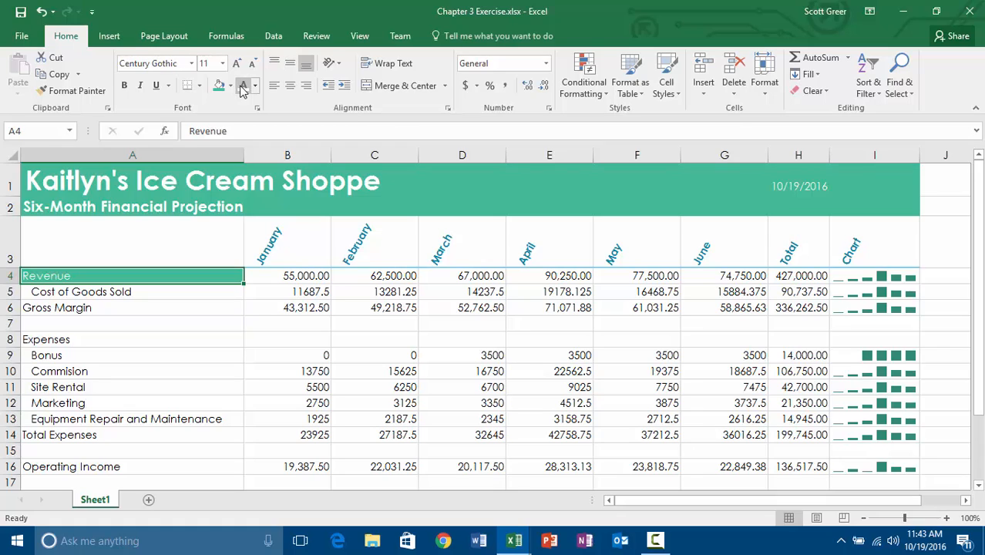
pyautogui.hotkey('ctrl', 'b')
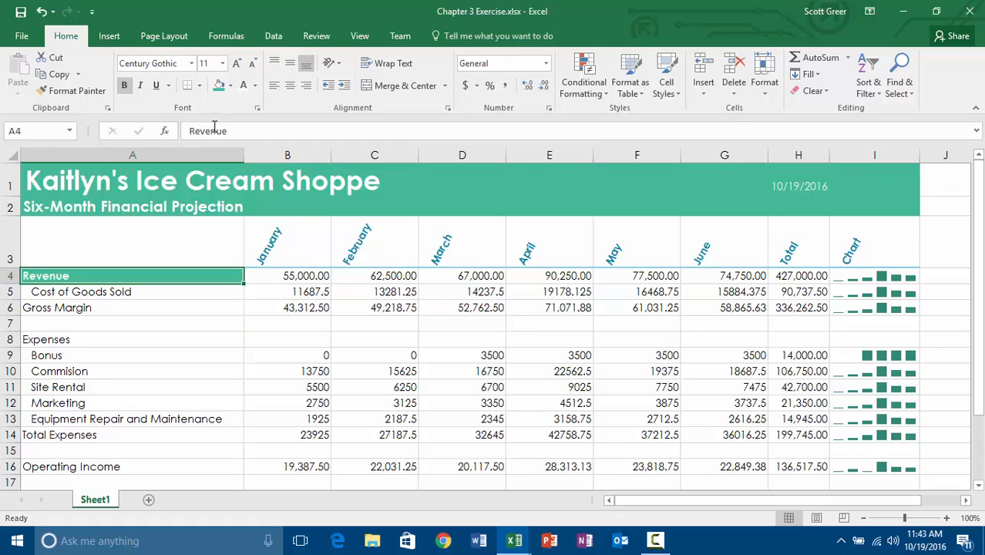
# Give the Gross Margin label in A6 the teal-green fill, white font color and bold.
pyautogui.click(94, 310)
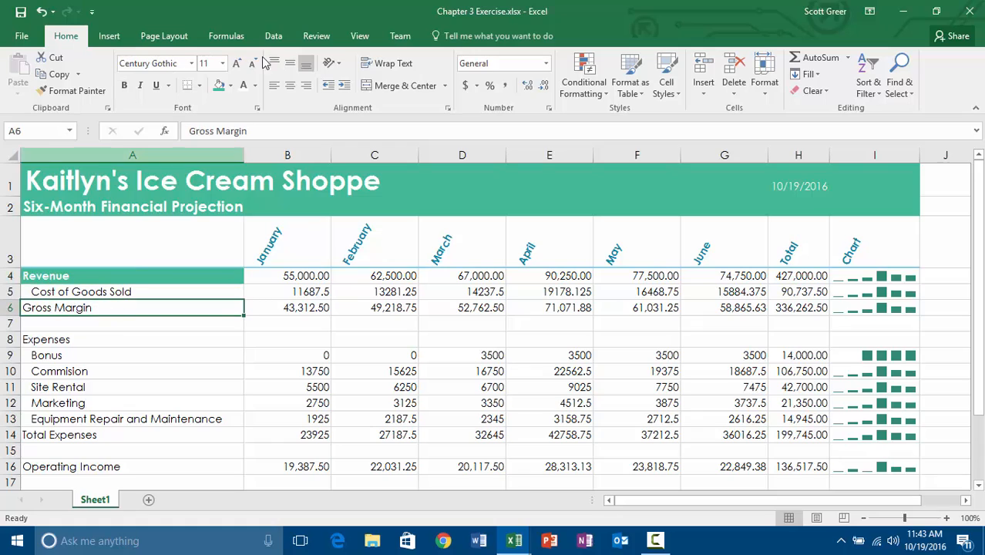
pyautogui.click(219, 86)
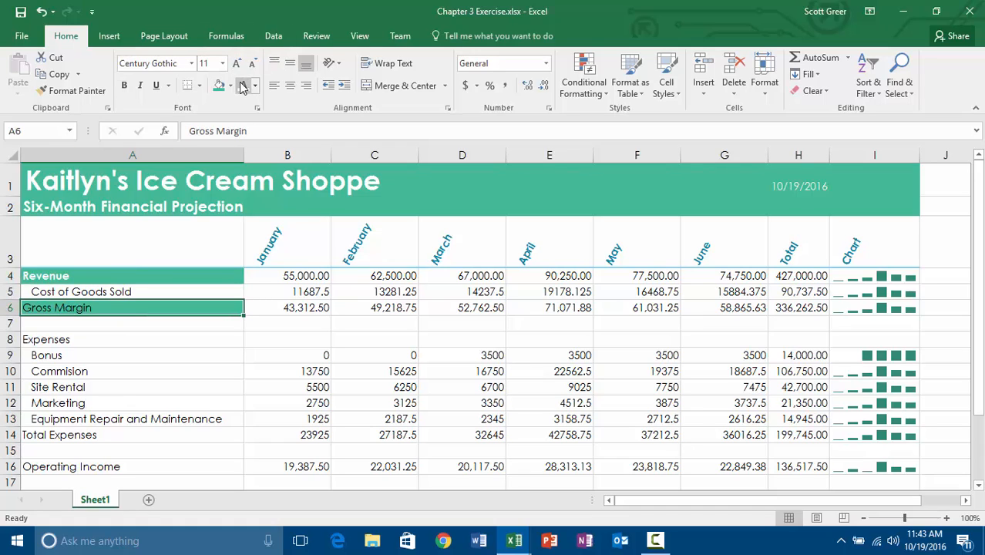
pyautogui.click(243, 86)
pyautogui.hotkey('ctrl', 'b')
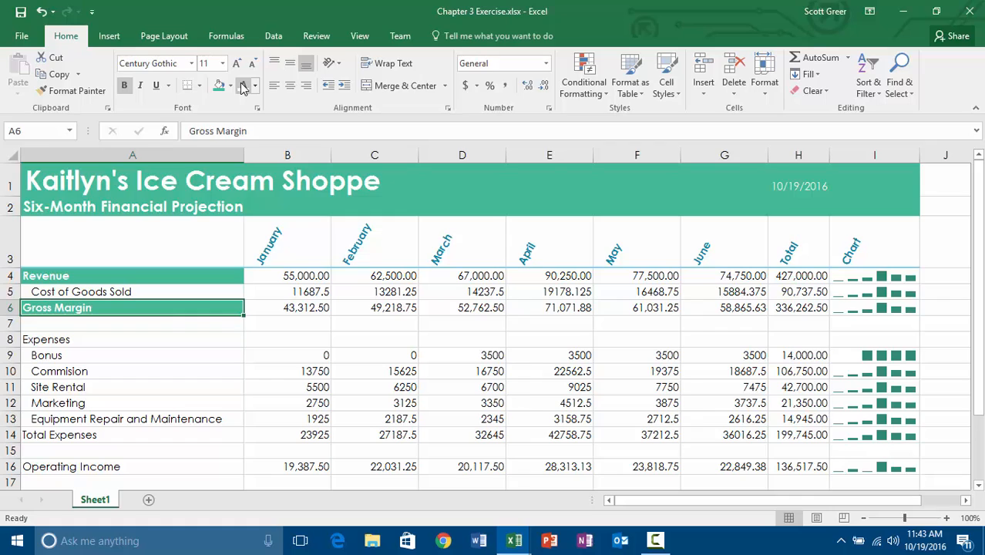
# Copy the Gross Margin label's formatting from A6 to the Operating Income row A16:H16 with Format Painter.
pyautogui.click(67, 96)
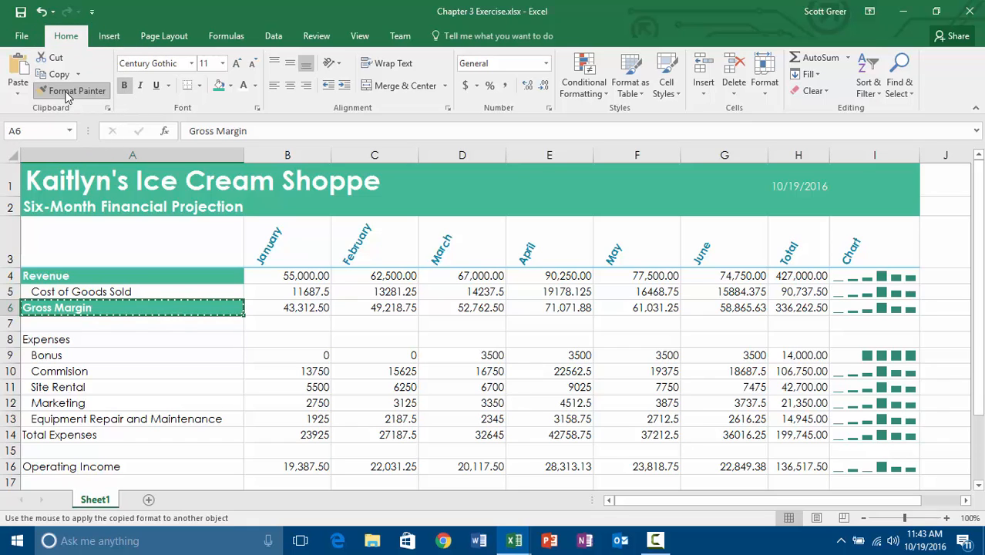
pyautogui.scroll(-2, 199, 333)
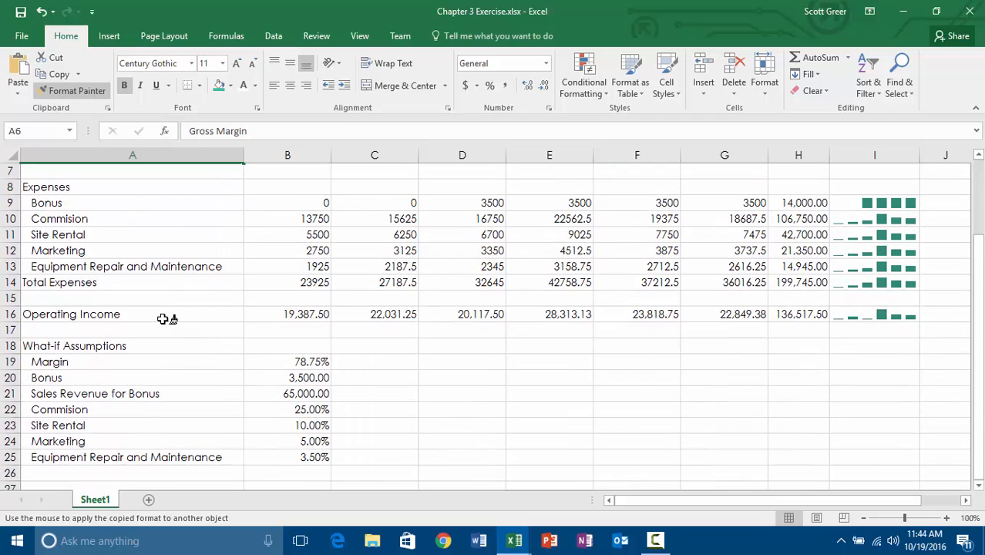
pyautogui.moveTo(163, 319)
pyautogui.mouseDown()
pyautogui.moveTo(644, 330)
pyautogui.moveTo(808, 319)
pyautogui.mouseUp()
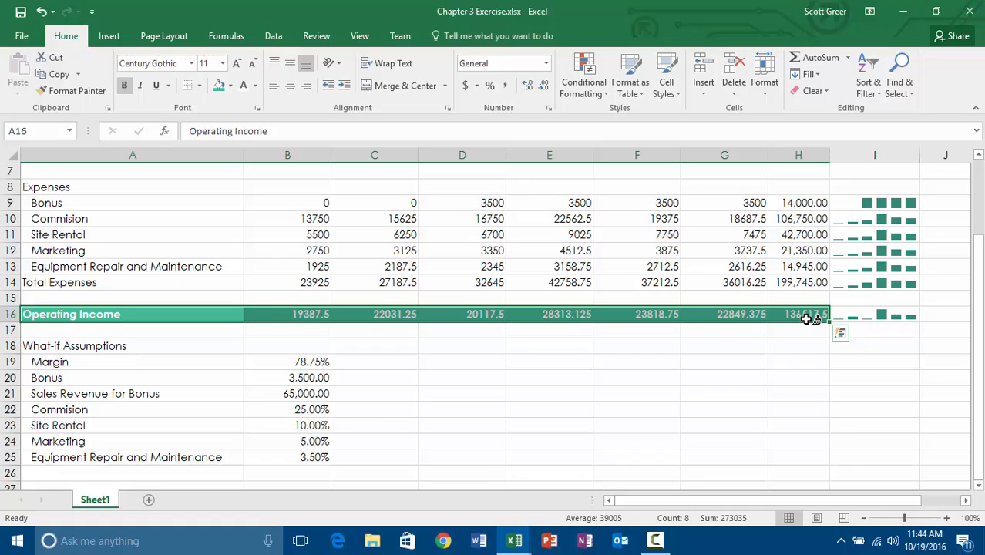
pyautogui.press('Down')
pyautogui.press('Up')
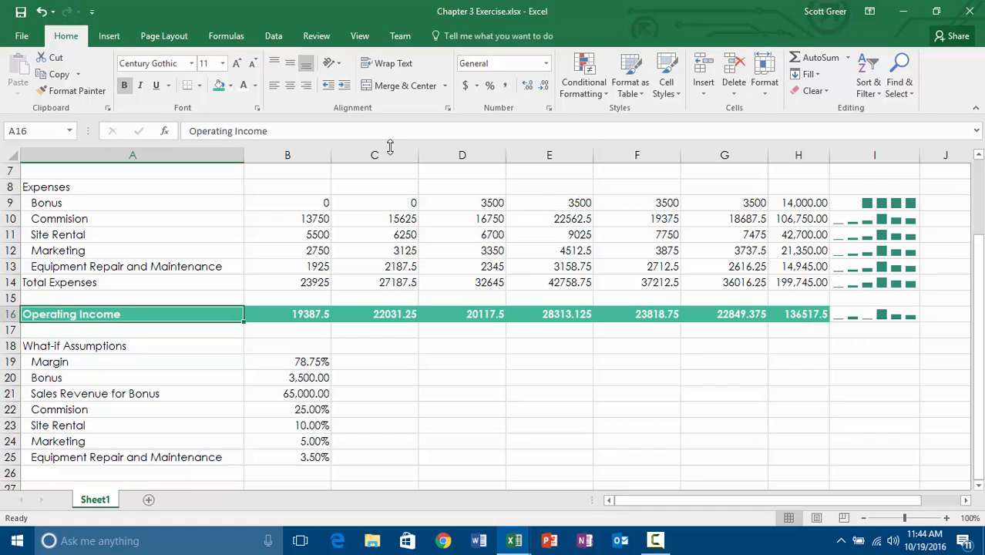
# Copy the Operating Income label's formatting to the What-if Assumptions block A18:B25 and remove bold from the values in B19:B25.
pyautogui.click(80, 96)
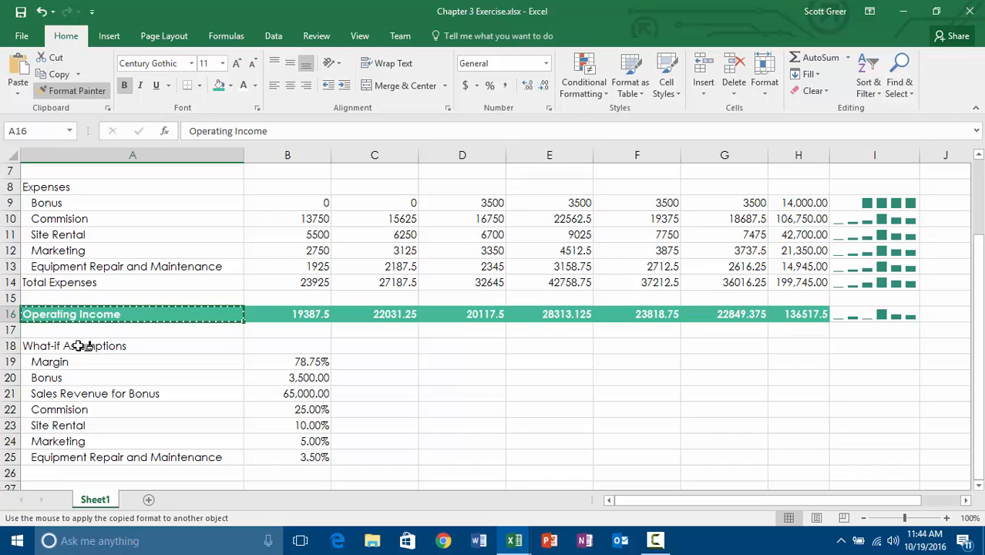
pyautogui.moveTo(79, 346)
pyautogui.mouseDown()
pyautogui.moveTo(231, 391)
pyautogui.moveTo(285, 457)
pyautogui.mouseUp()
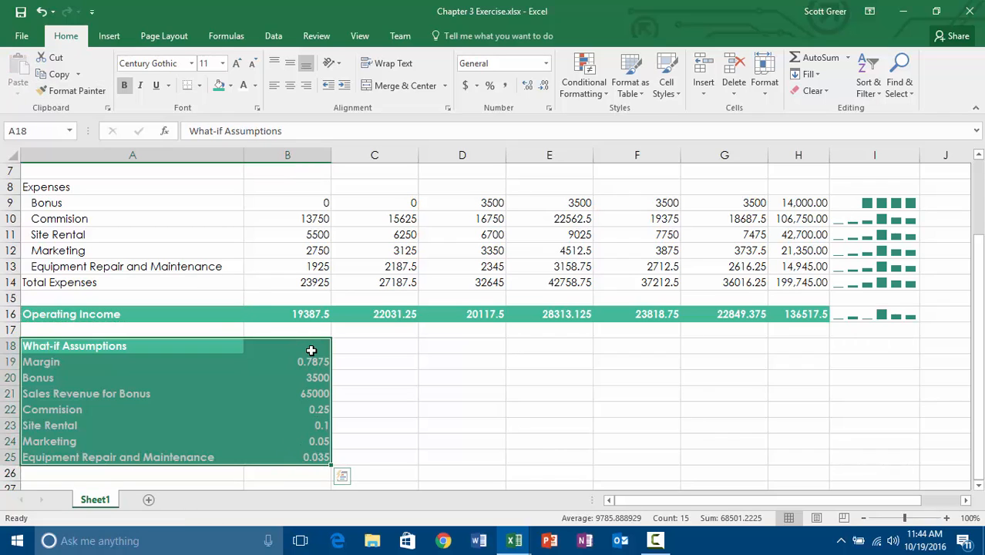
pyautogui.moveTo(310, 358); pyautogui.dragTo(319, 457)
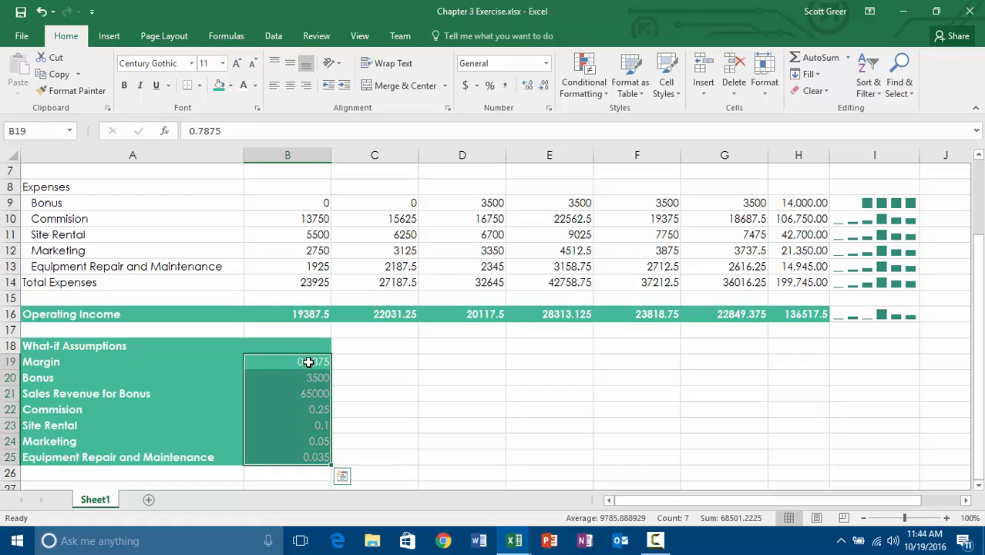
# Indent the assumption labels in A19:A25 by one level.
pyautogui.click(88, 363)
pyautogui.moveTo(88, 362); pyautogui.dragTo(96, 457)
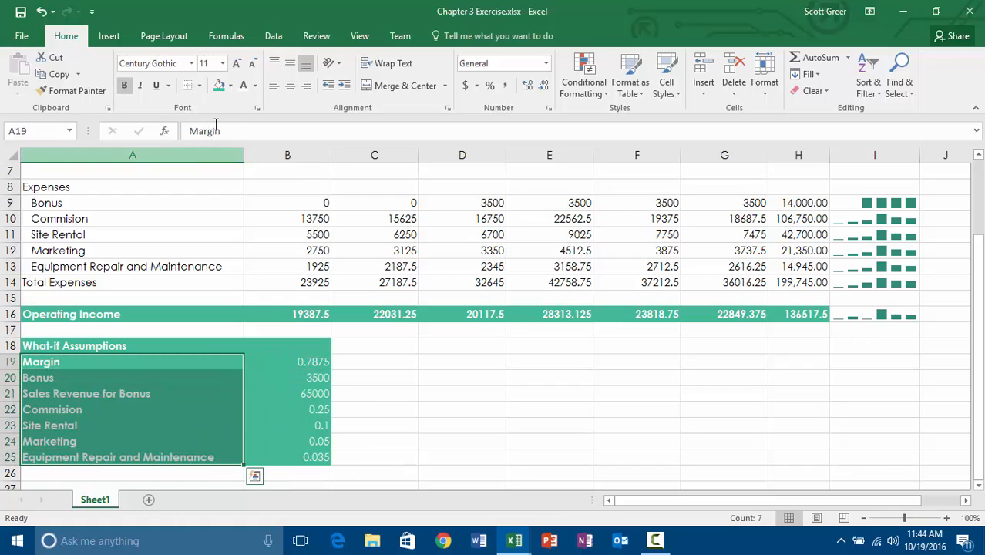
pyautogui.click(344, 85)
pyautogui.click(381, 379)
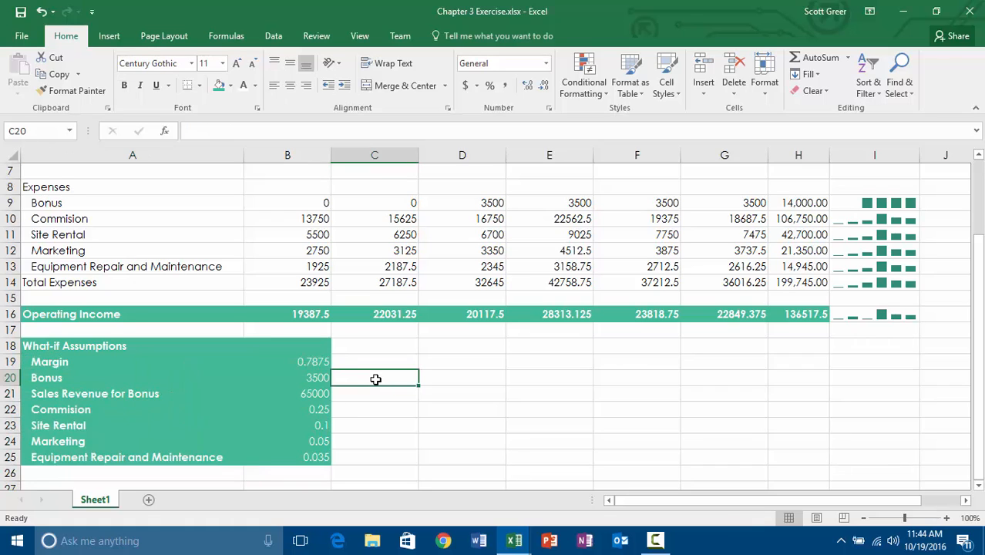
# Apply the percent number format to the Margin value in B19.
pyautogui.click(318, 358)
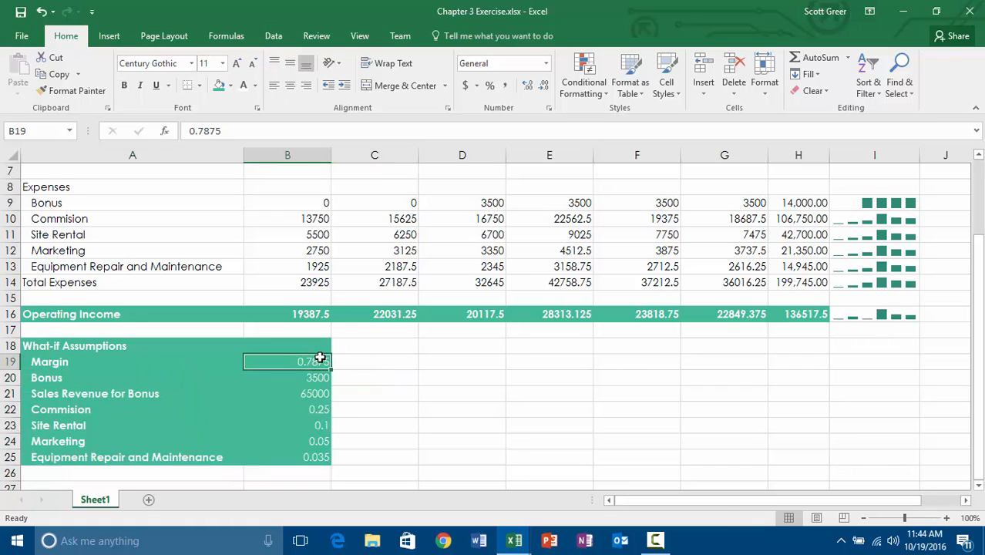
pyautogui.click(489, 86)
pyautogui.press('Return')
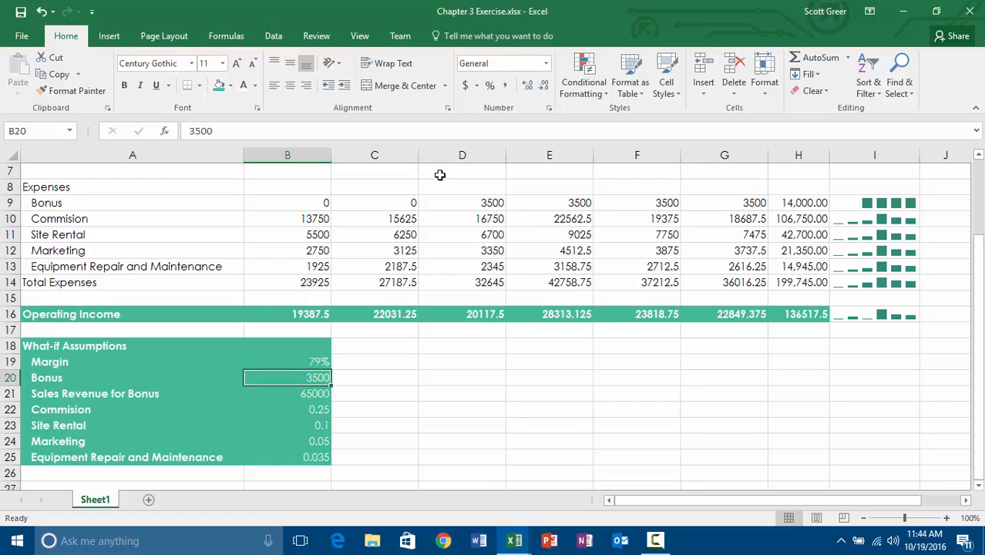
# Format the Bonus value in B20 as Currency and copy that format to Sales Revenue for Bonus in B21.
pyautogui.click(466, 86)
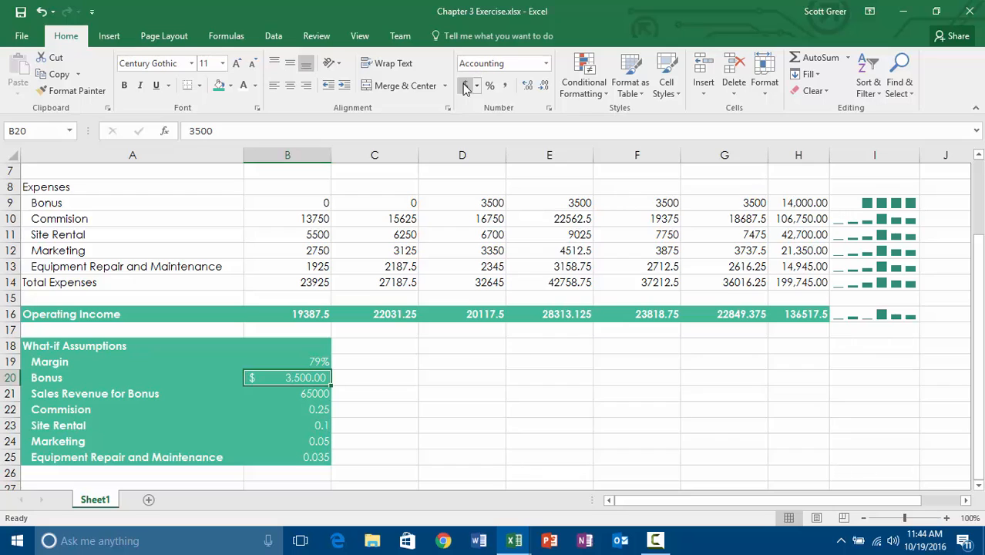
pyautogui.click(545, 65)
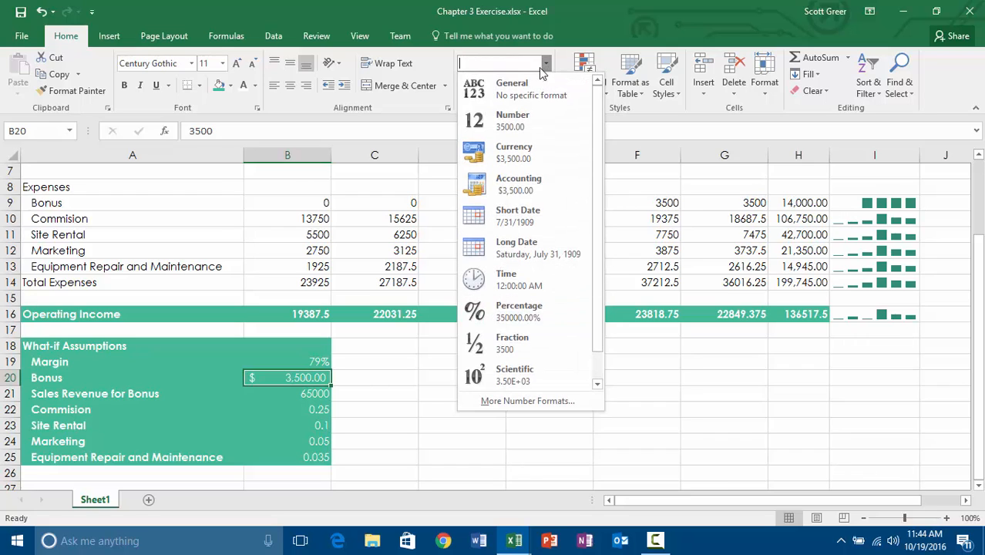
pyautogui.click(506, 146)
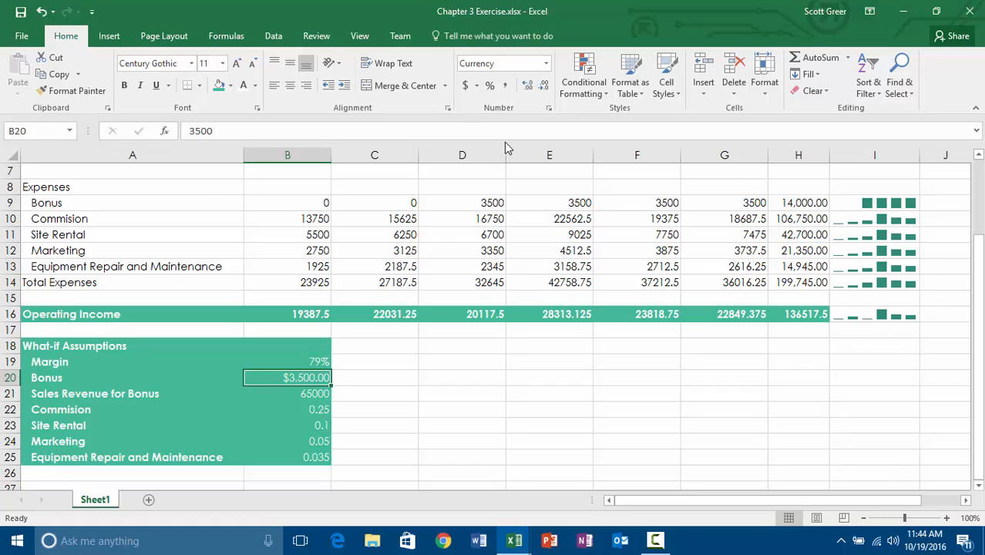
pyautogui.click(55, 94)
pyautogui.click(312, 395)
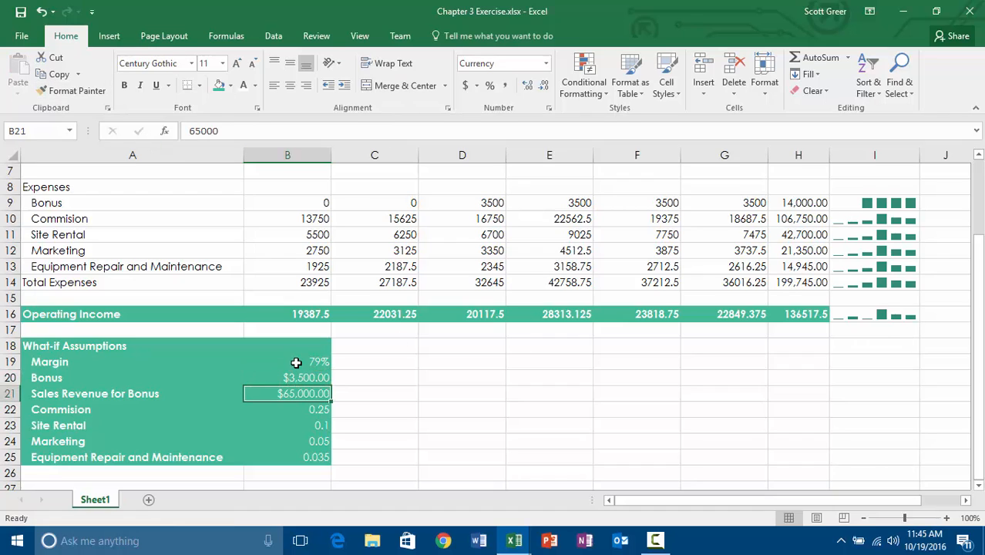
# Show the Margin percentage in B19 with two decimal places and copy its format to B22:B25.
pyautogui.click(296, 363)
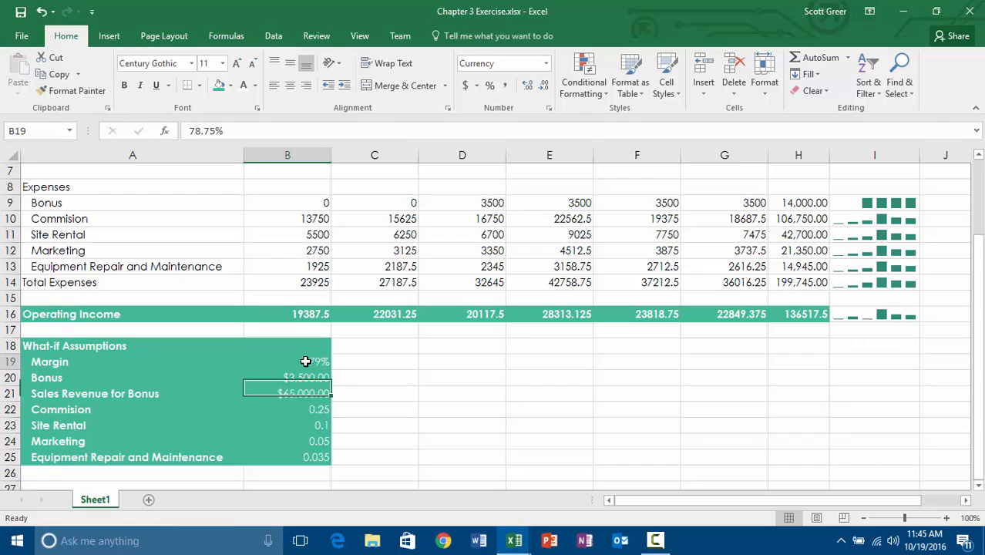
pyautogui.click(527, 85)
pyautogui.click(527, 85)
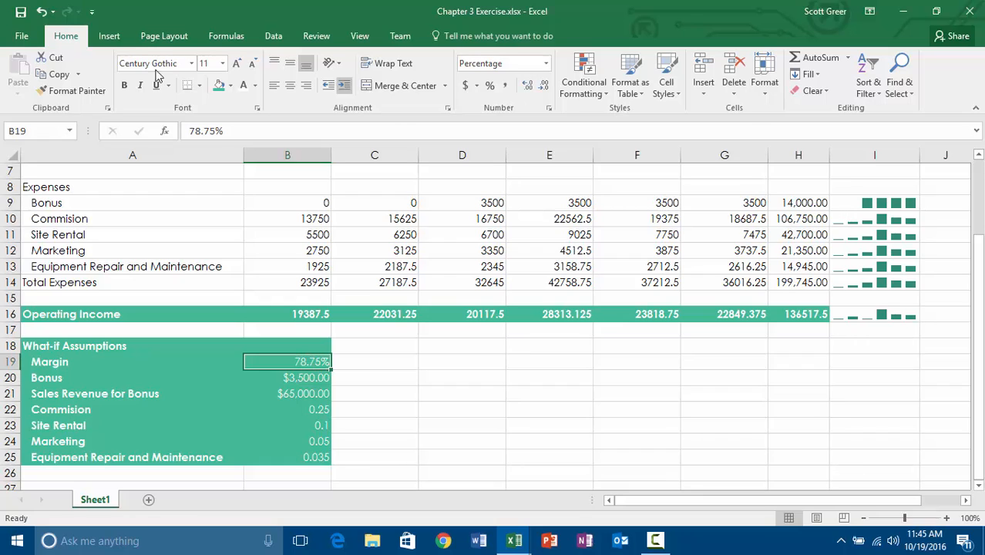
pyautogui.click(71, 90)
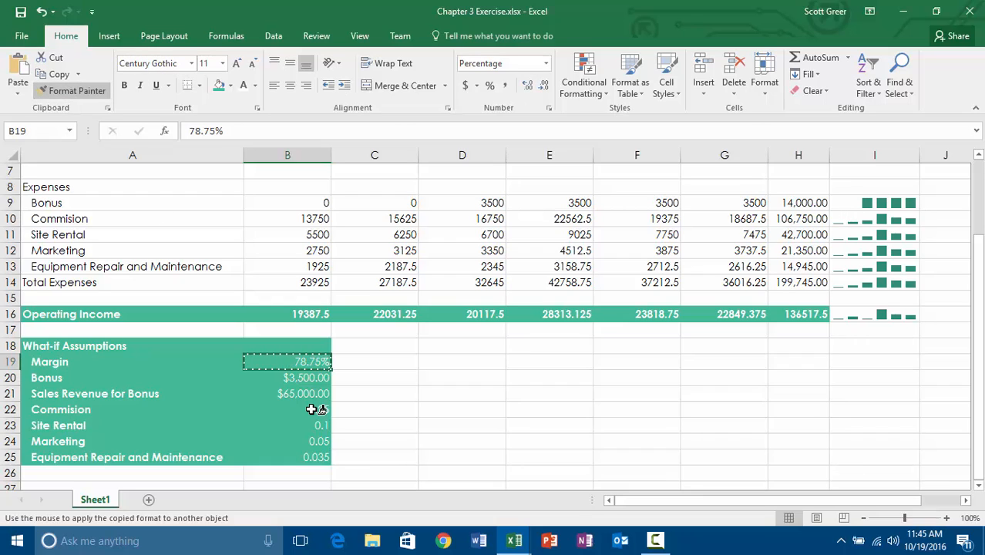
pyautogui.moveTo(320, 408); pyautogui.dragTo(325, 463)
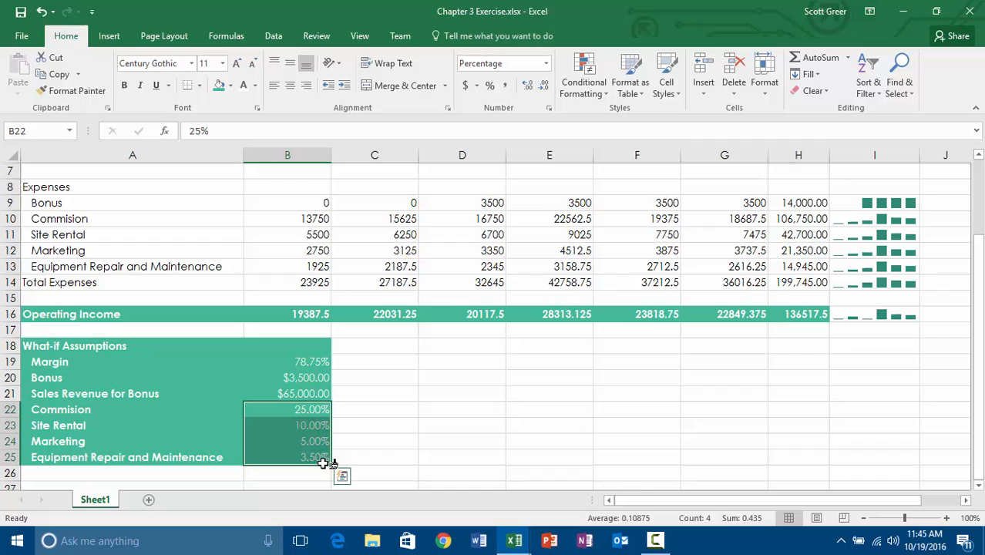
pyautogui.click(415, 438)
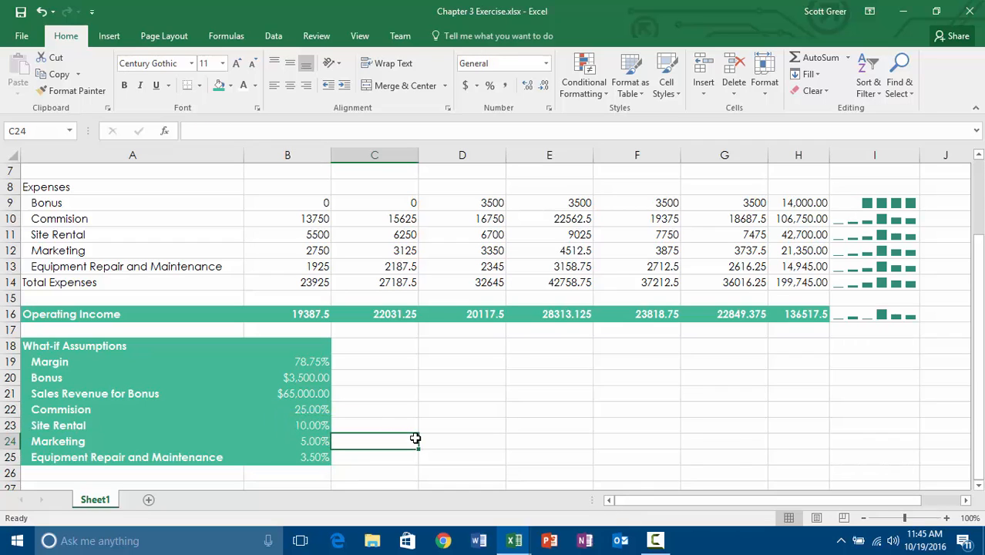
# Apply the Total cell style to the Gross Margin row A6:H6 and set the label in A6 back to white text.
pyautogui.scroll(2, 415, 438)
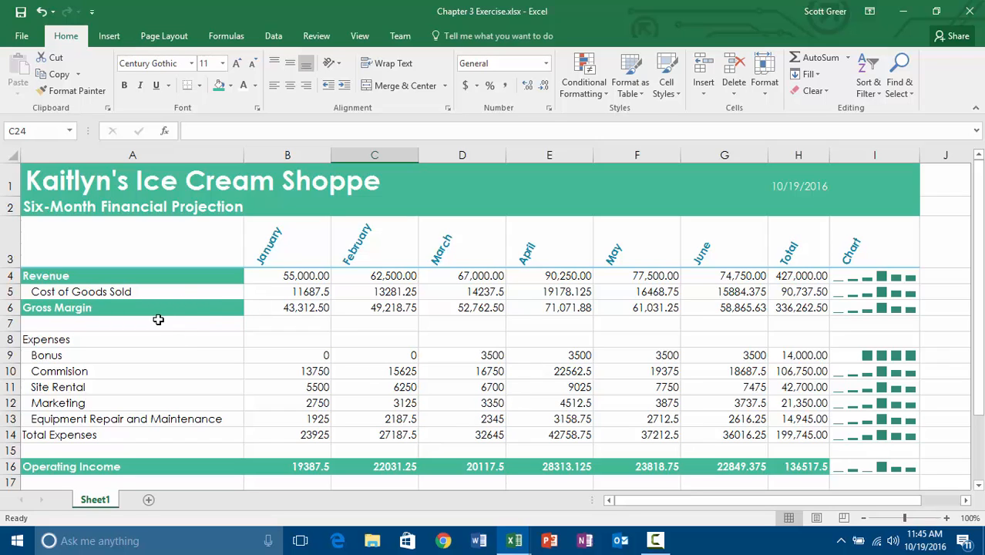
pyautogui.moveTo(147, 308); pyautogui.dragTo(807, 308)
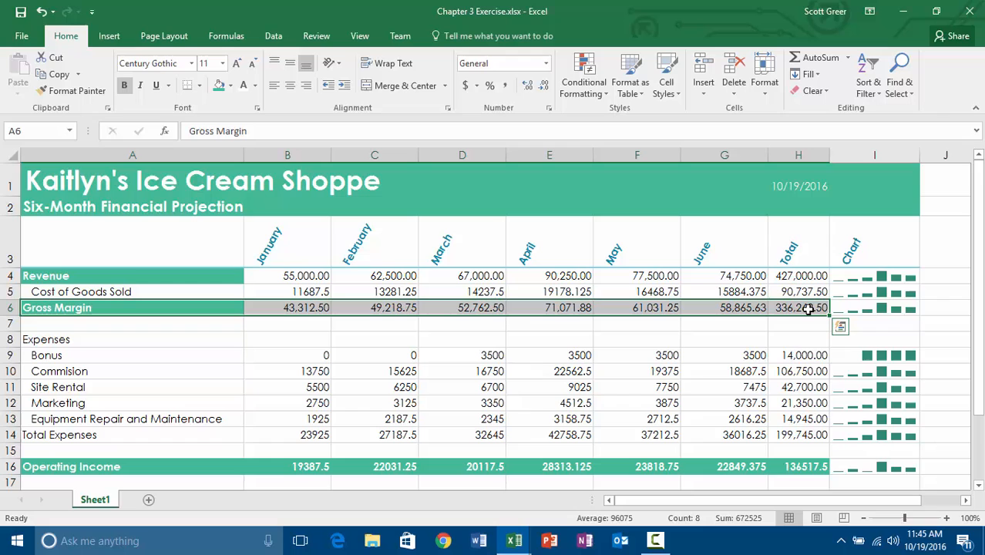
pyautogui.click(666, 83)
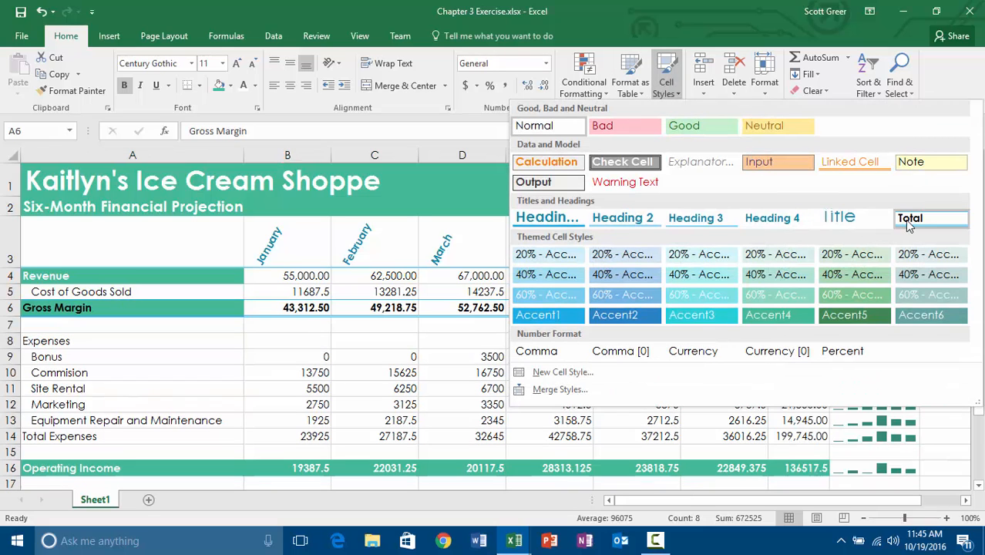
pyautogui.click(905, 220)
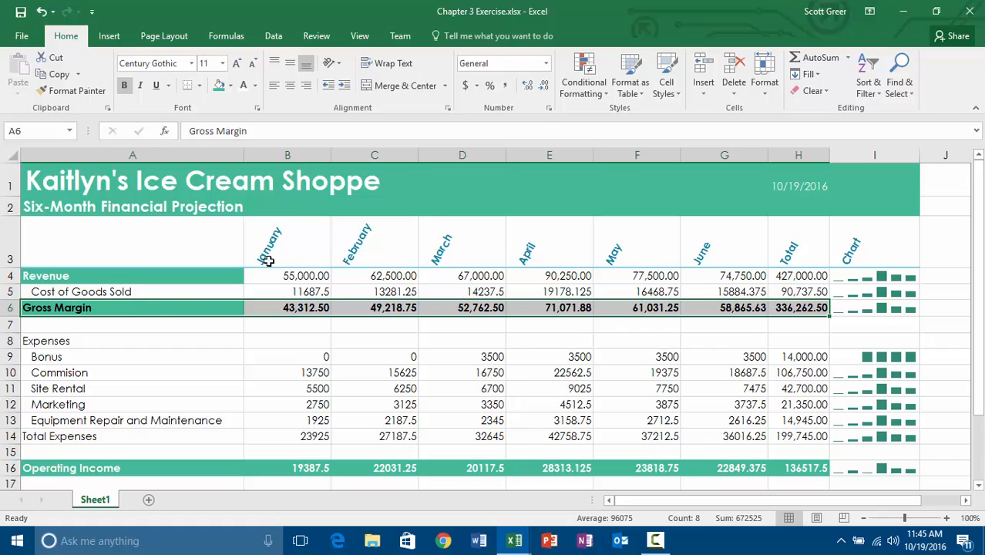
pyautogui.click(137, 306)
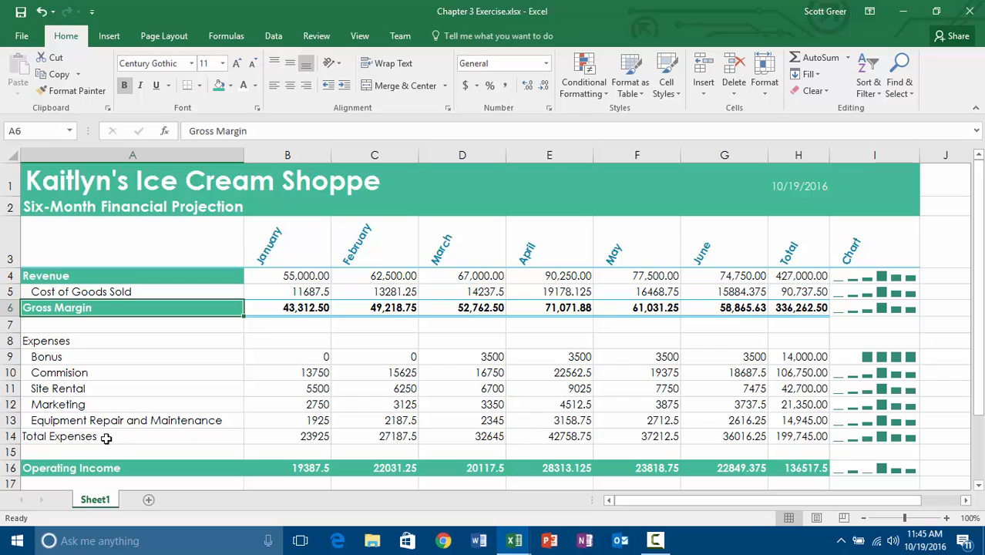
# Apply the Total cell style to the Total Expenses row A14:H14 and the Operating Income row A16:H16.
pyautogui.moveTo(103, 436); pyautogui.dragTo(802, 435)
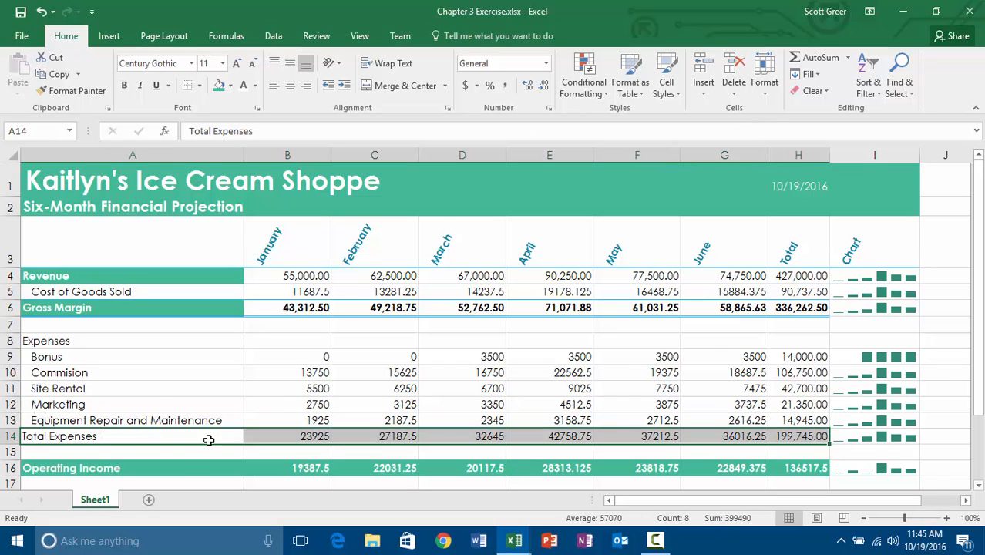
pyautogui.keyDown('ctrl'); pyautogui.click(84, 468); pyautogui.keyUp('ctrl')
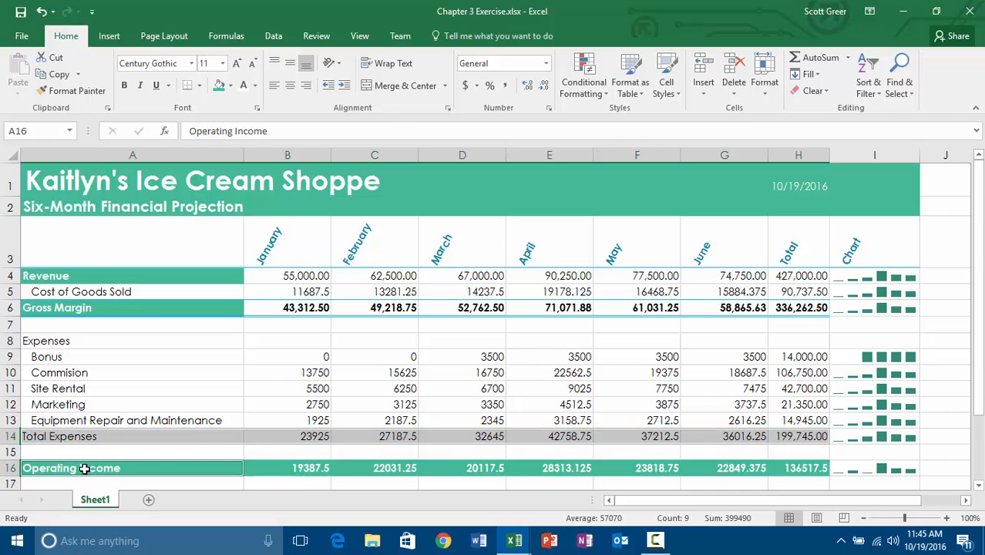
pyautogui.moveTo(85, 468); pyautogui.dragTo(817, 410)
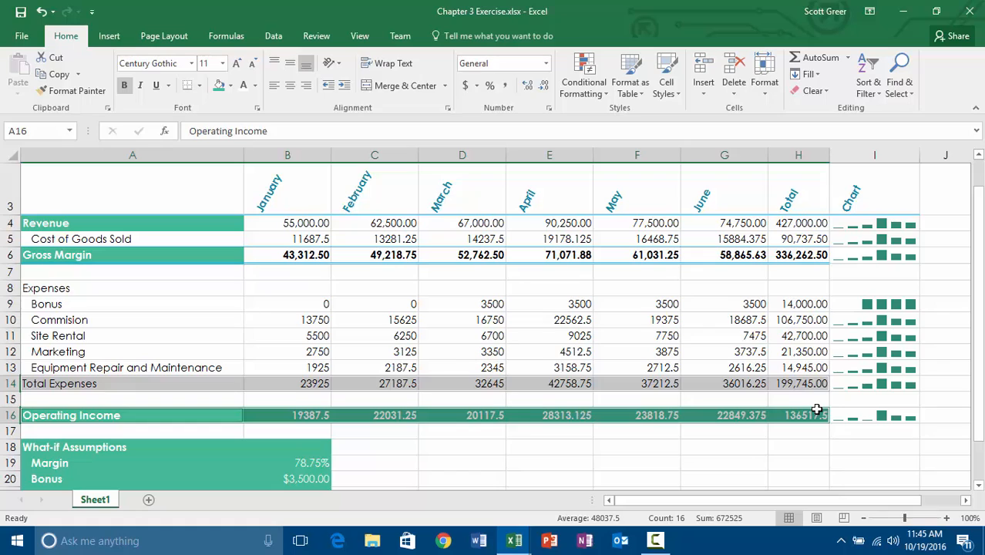
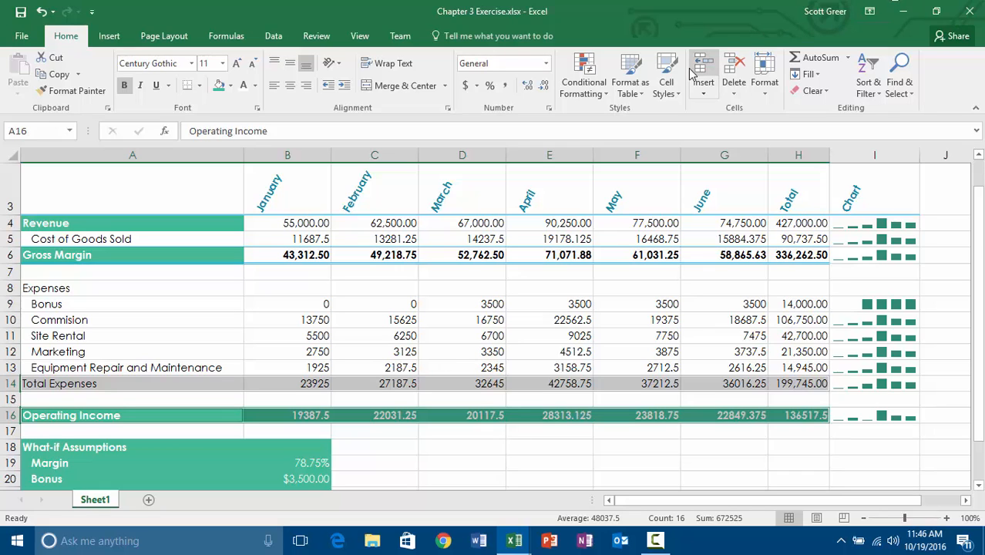
pyautogui.click(668, 78)
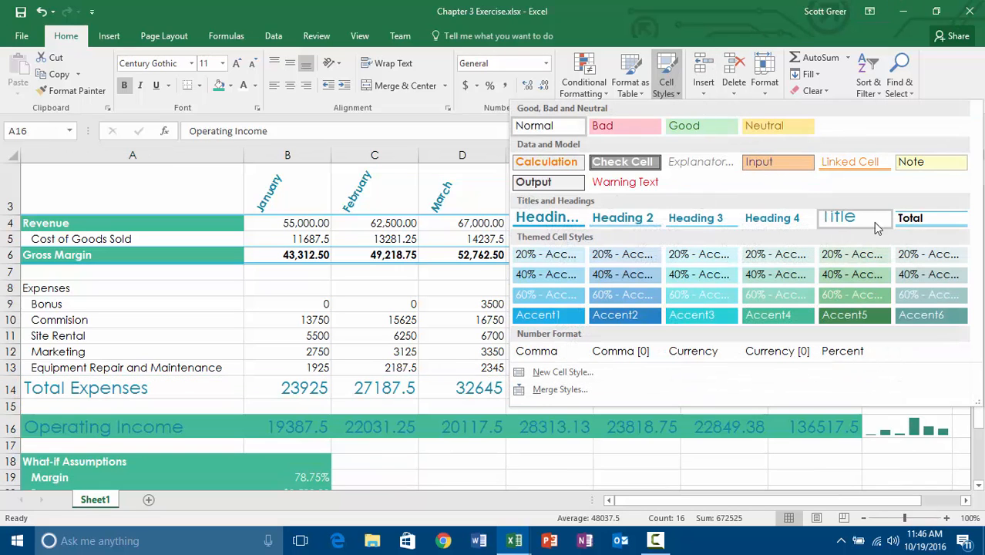
pyautogui.click(912, 218)
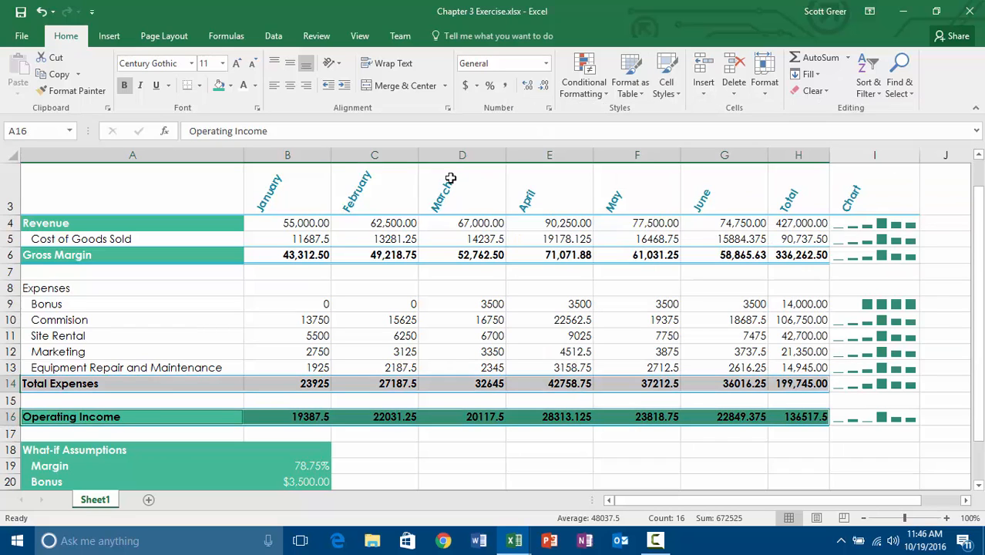
pyautogui.click(501, 342)
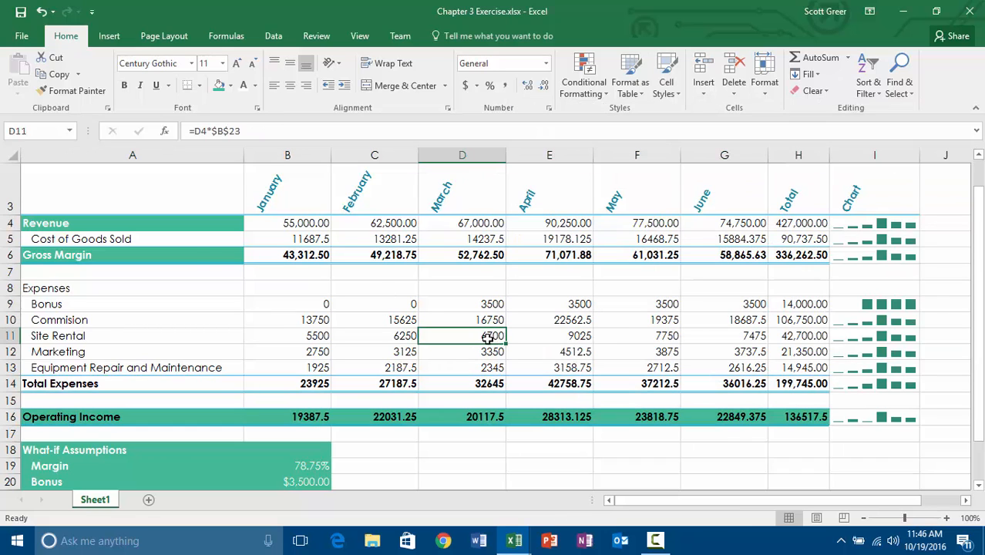
# Reapply the Total cell style to the Gross Margin, Total Expenses and Operating Income rows in columns A to H together.
pyautogui.click(195, 261)
pyautogui.moveTo(196, 261); pyautogui.dragTo(793, 251)
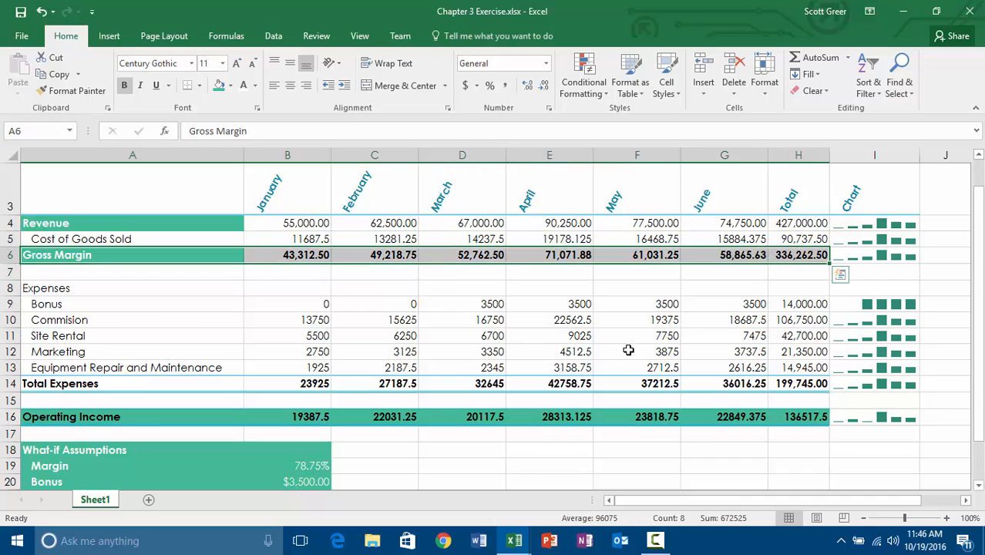
pyautogui.keyDown('ctrl'); pyautogui.moveTo(147, 388); pyautogui.dragTo(819, 384); pyautogui.keyUp('ctrl')
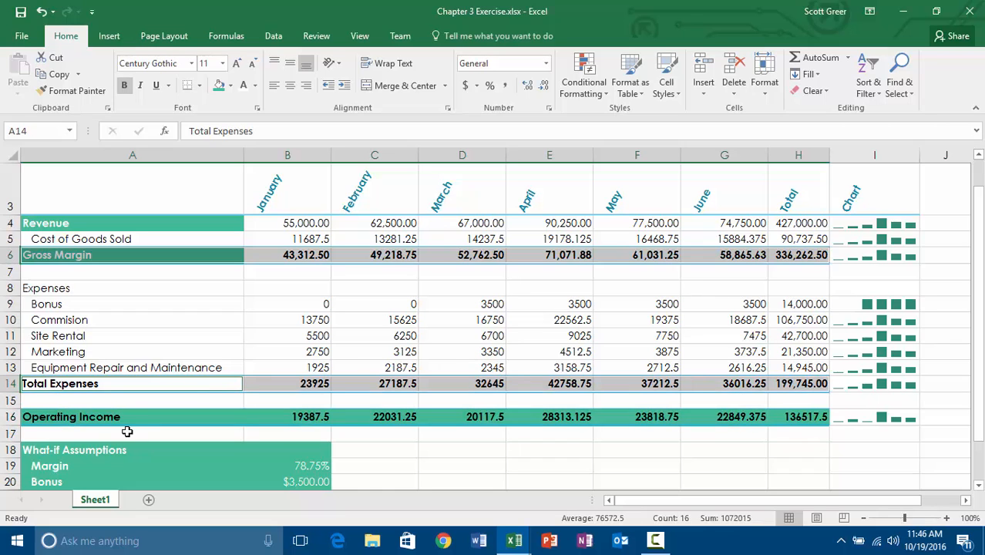
pyautogui.keyDown('ctrl'); pyautogui.click(106, 417); pyautogui.keyUp('ctrl')
pyautogui.moveTo(107, 417); pyautogui.dragTo(812, 424)
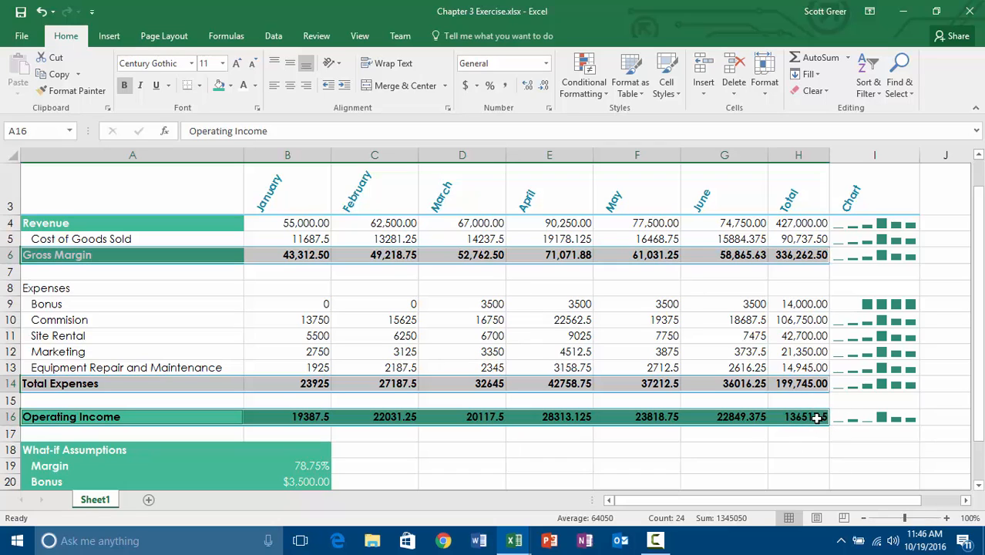
pyautogui.click(666, 92)
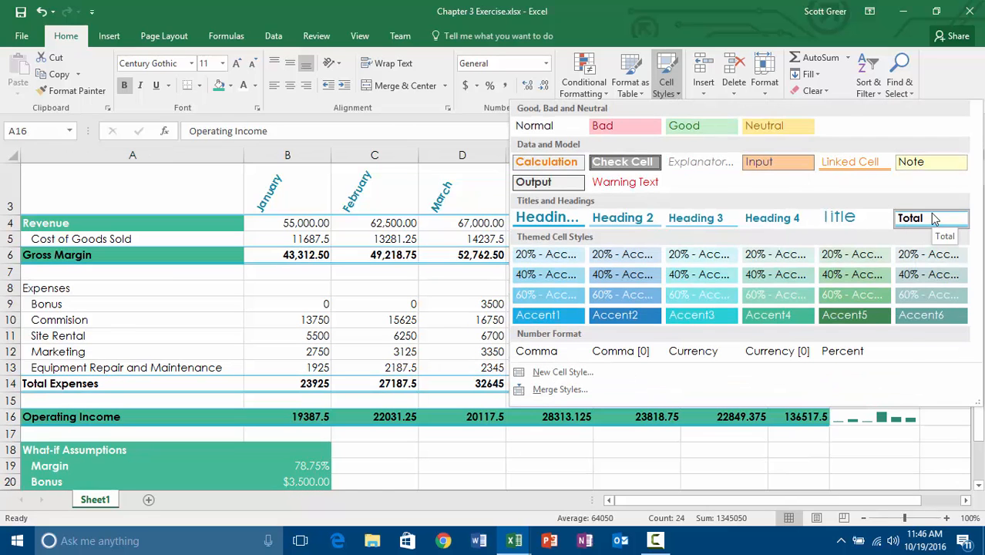
pyautogui.click(931, 217)
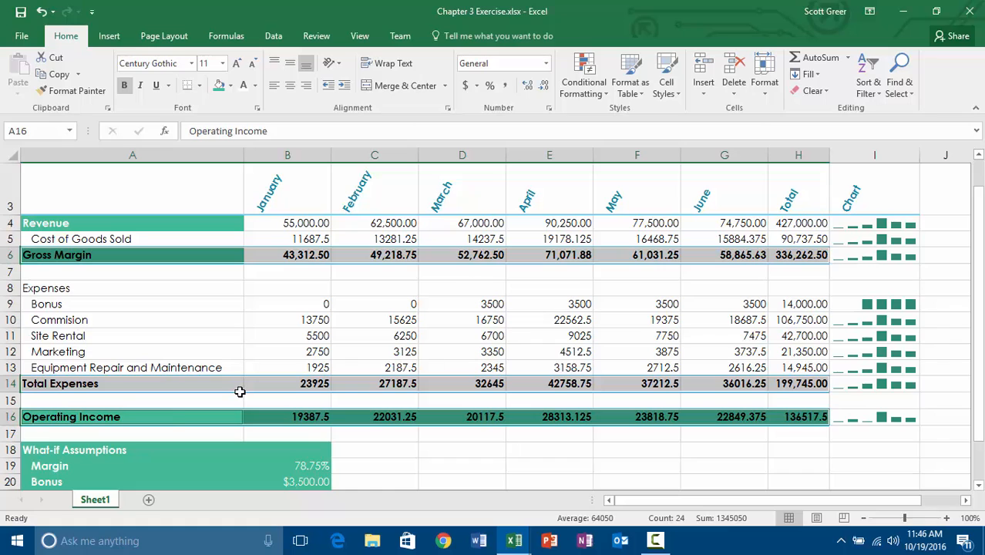
# Set the font color of the Operating Income label in A16 and the Gross Margin label in A6 to white.
pyautogui.click(161, 416)
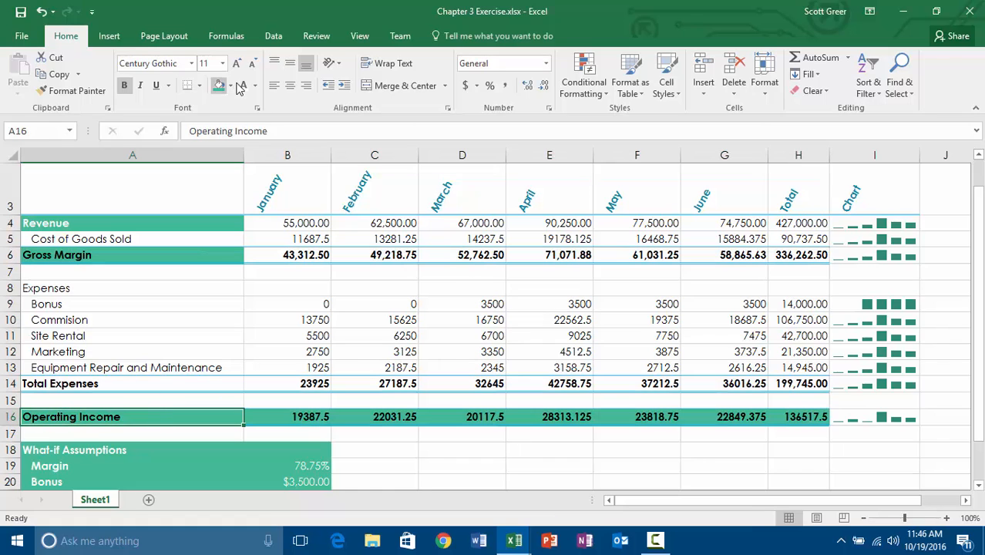
pyautogui.click(90, 254)
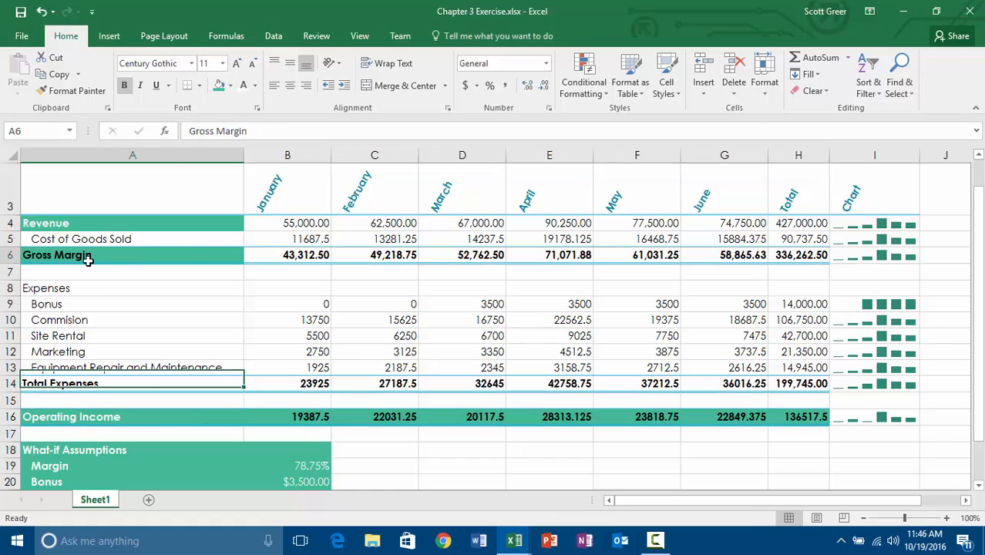
pyautogui.click(243, 86)
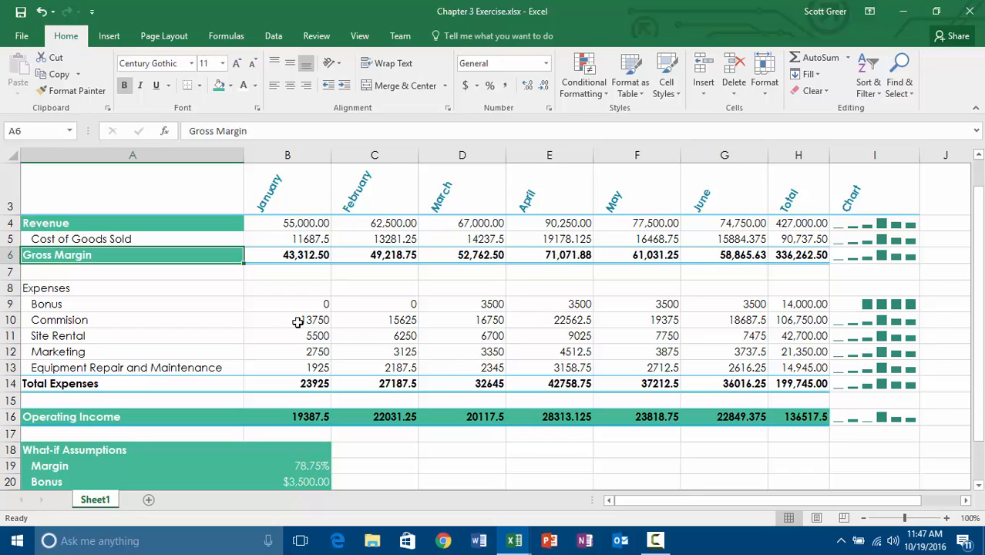
# Select the non-adjacent cells G11, B10, G4, D13, D18 and I20 together.
pyautogui.click(750, 334)
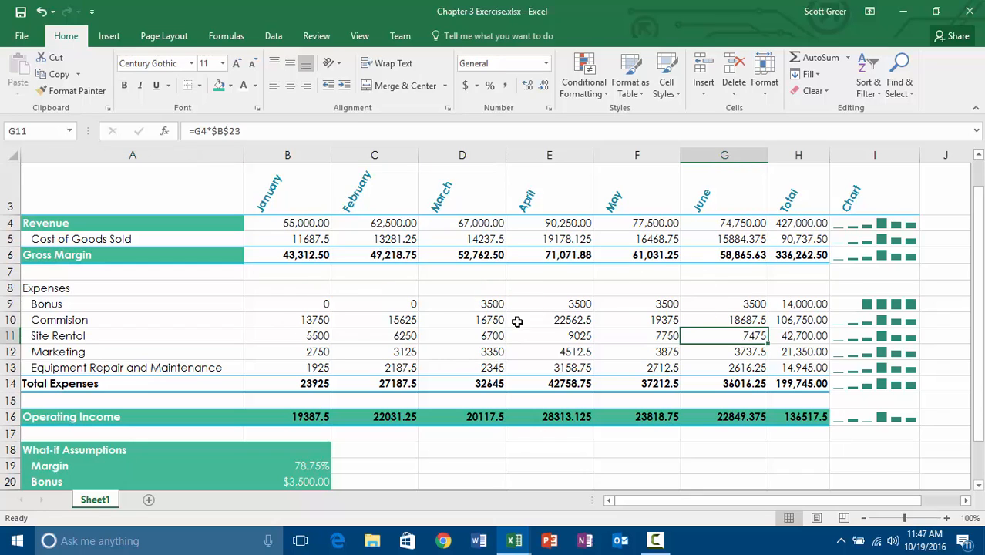
pyautogui.keyDown('ctrl'); pyautogui.click(300, 317); pyautogui.keyUp('ctrl')
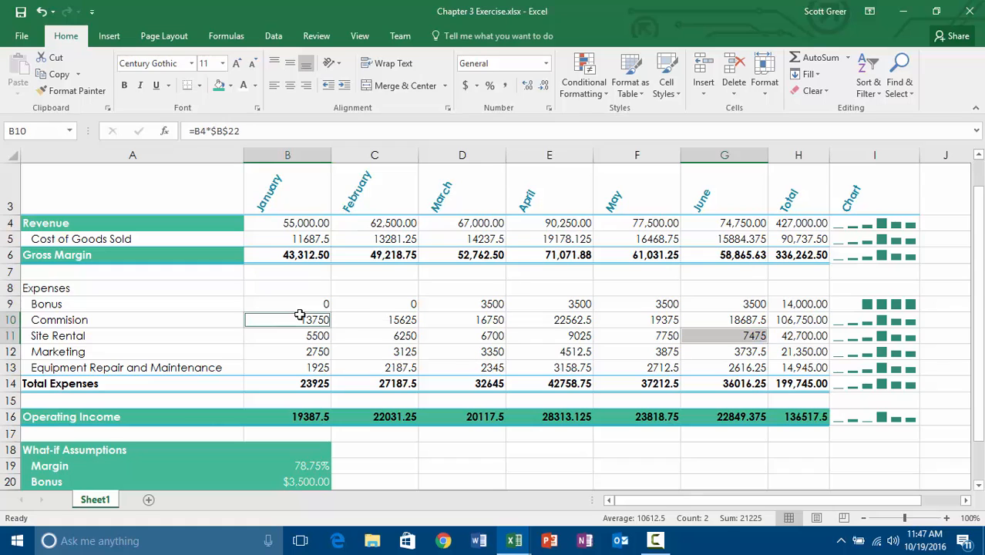
pyautogui.keyDown('ctrl'); pyautogui.click(746, 223); pyautogui.keyUp('ctrl')
pyautogui.keyDown('ctrl'); pyautogui.click(483, 370); pyautogui.keyUp('ctrl')
pyautogui.keyDown('ctrl'); pyautogui.click(434, 449); pyautogui.keyUp('ctrl')
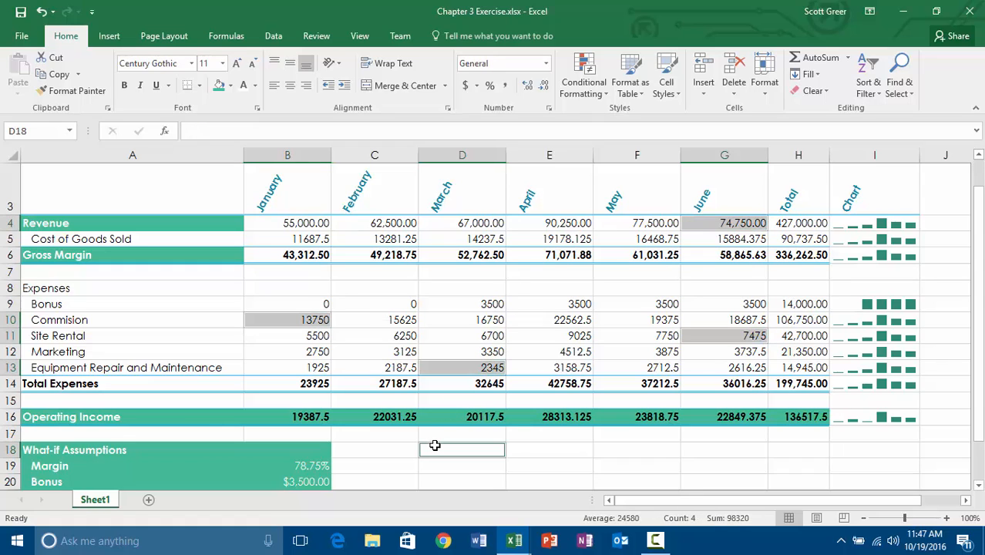
pyautogui.keyDown('ctrl'); pyautogui.click(834, 477); pyautogui.keyUp('ctrl')
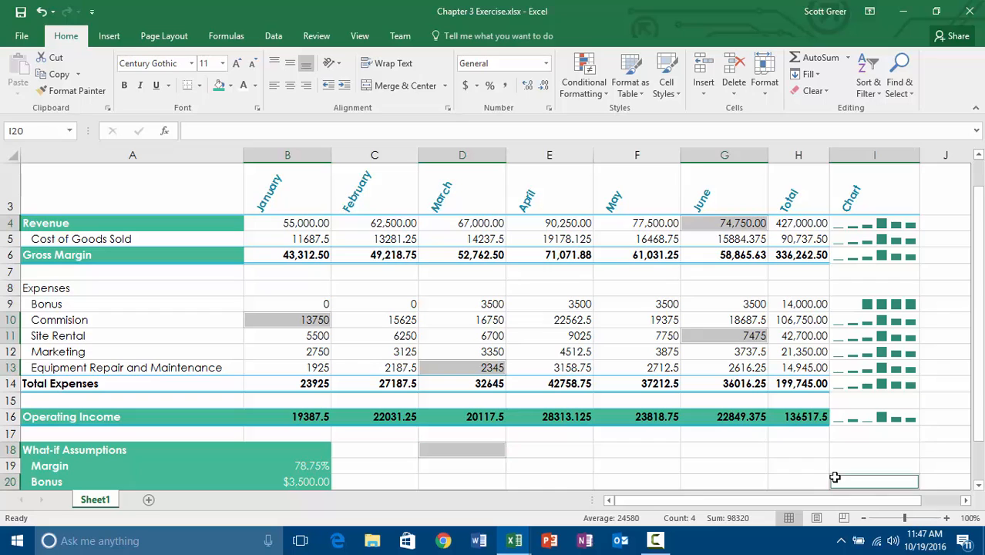
# Fill the selected non-adjacent cells with red and undo that fill.
pyautogui.click(230, 85)
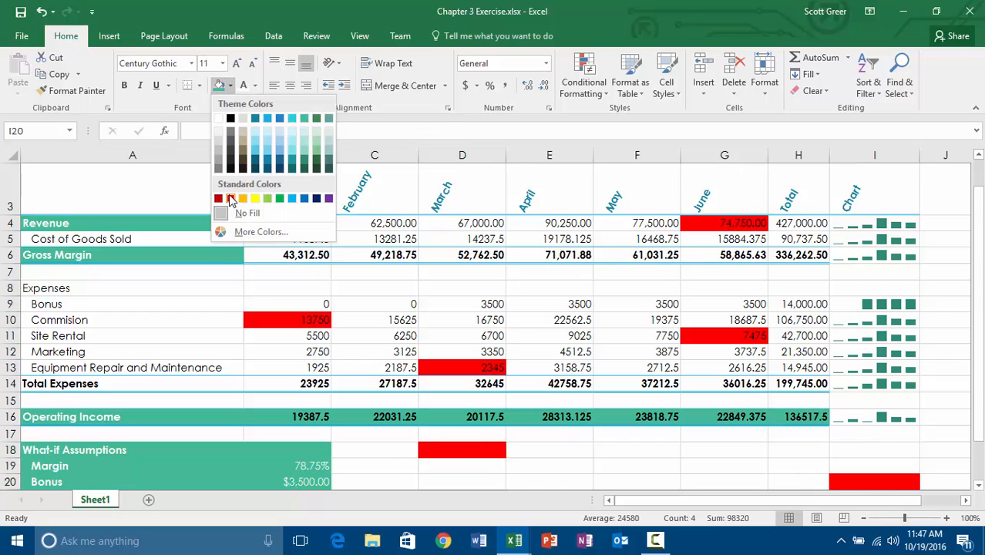
pyautogui.click(229, 199)
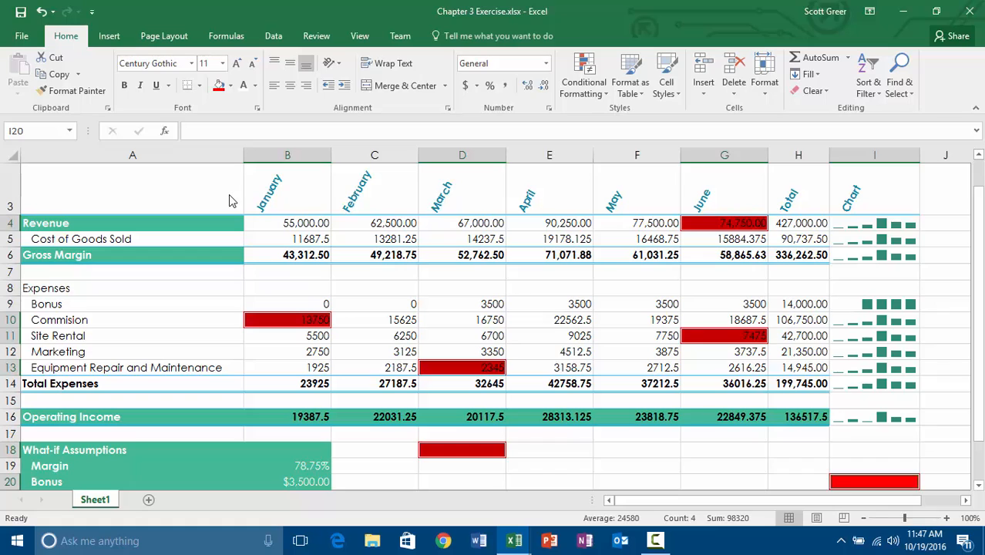
pyautogui.hotkey('ctrl', 'z')
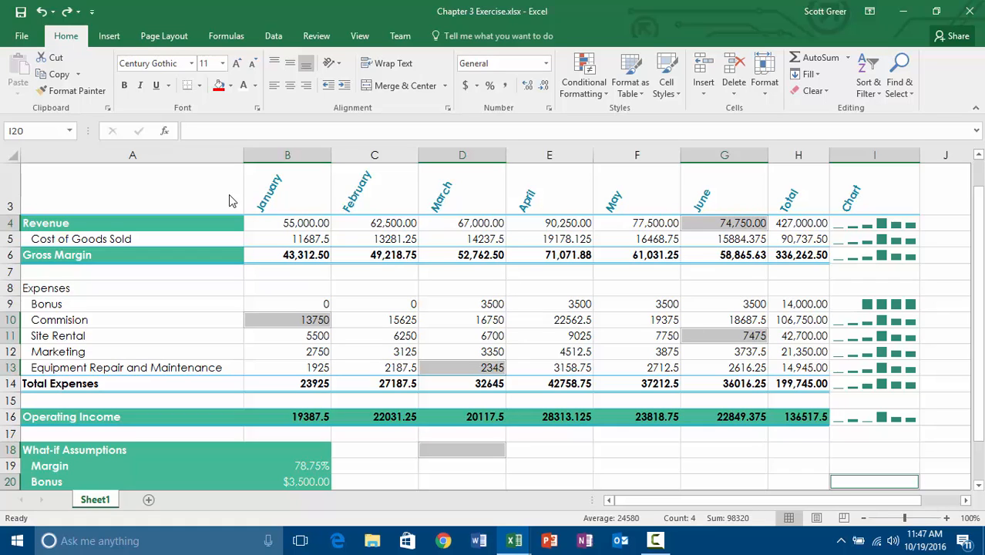
# Select the non-adjacent cells D9, G11, E18 and I18, fill them with red, and undo that fill.
pyautogui.click(446, 307)
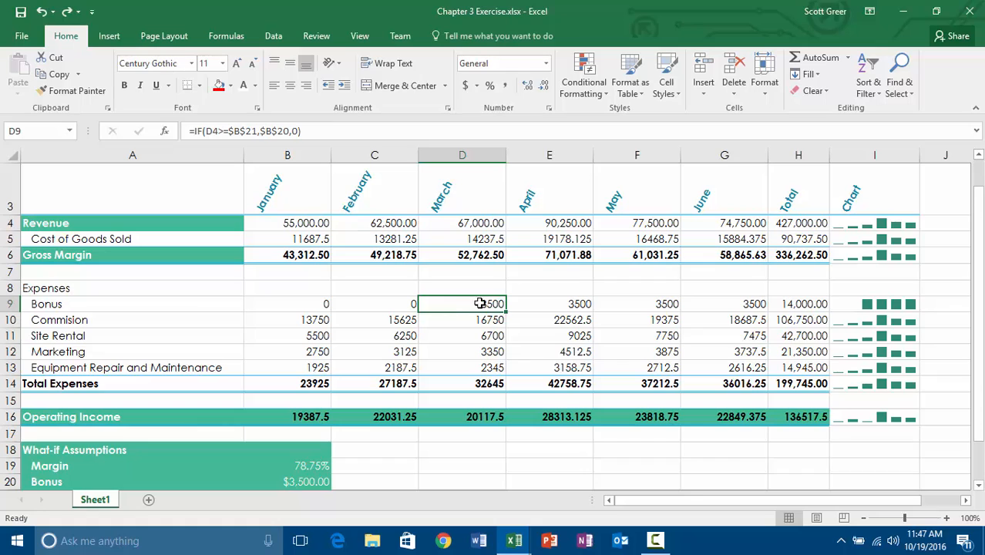
pyautogui.keyDown('ctrl'); pyautogui.click(761, 332); pyautogui.keyUp('ctrl')
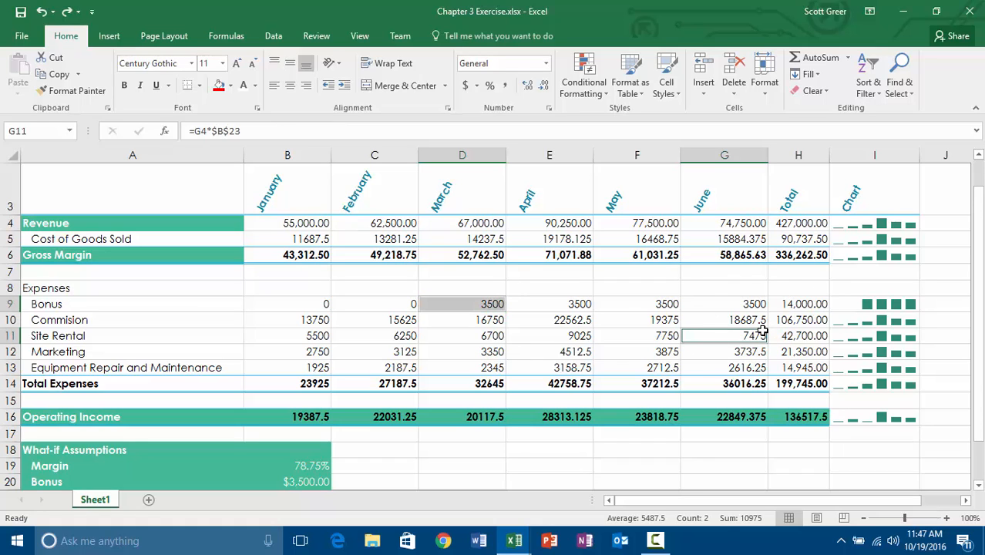
pyautogui.keyDown('ctrl'); pyautogui.click(531, 455); pyautogui.keyUp('ctrl')
pyautogui.keyDown('ctrl'); pyautogui.click(837, 457); pyautogui.keyUp('ctrl')
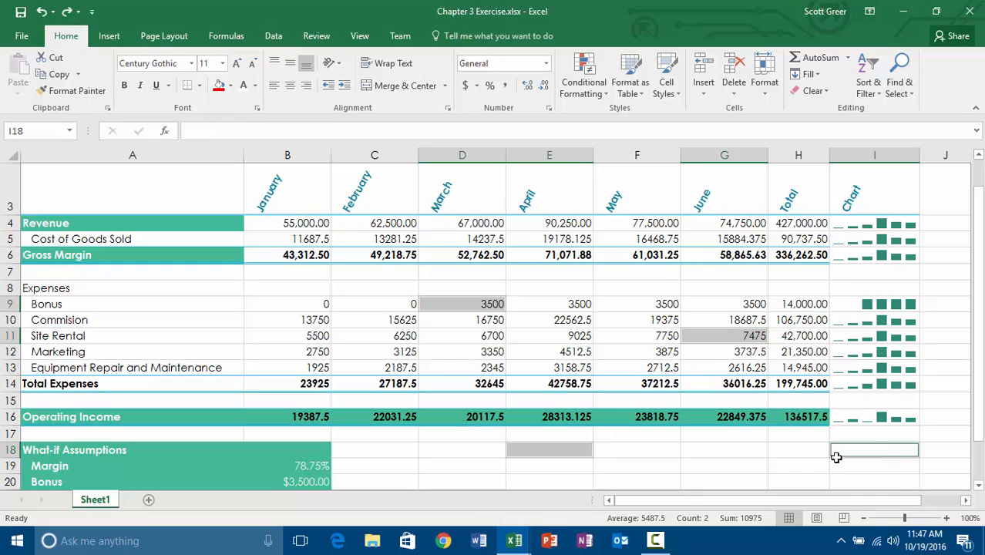
pyautogui.click(218, 87)
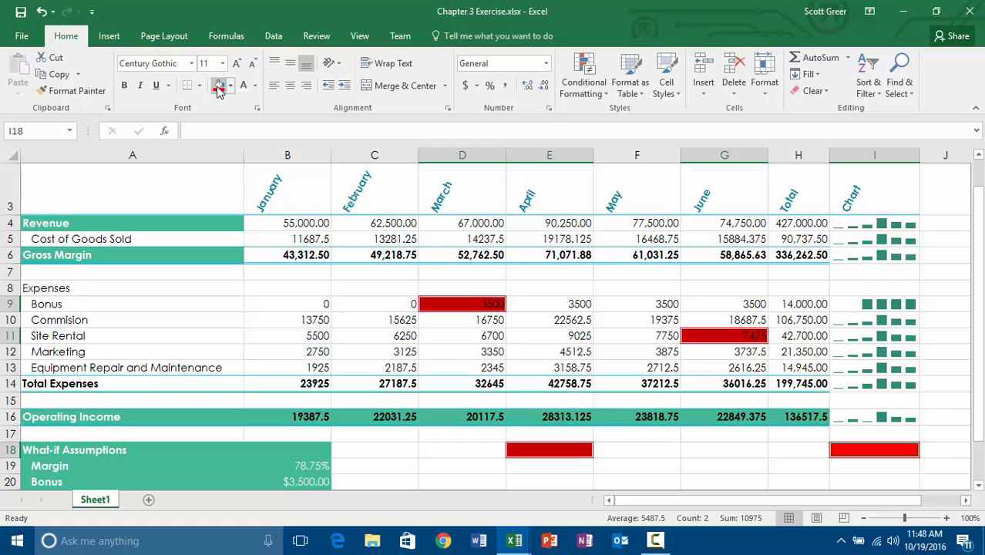
pyautogui.hotkey('ctrl', 'z')
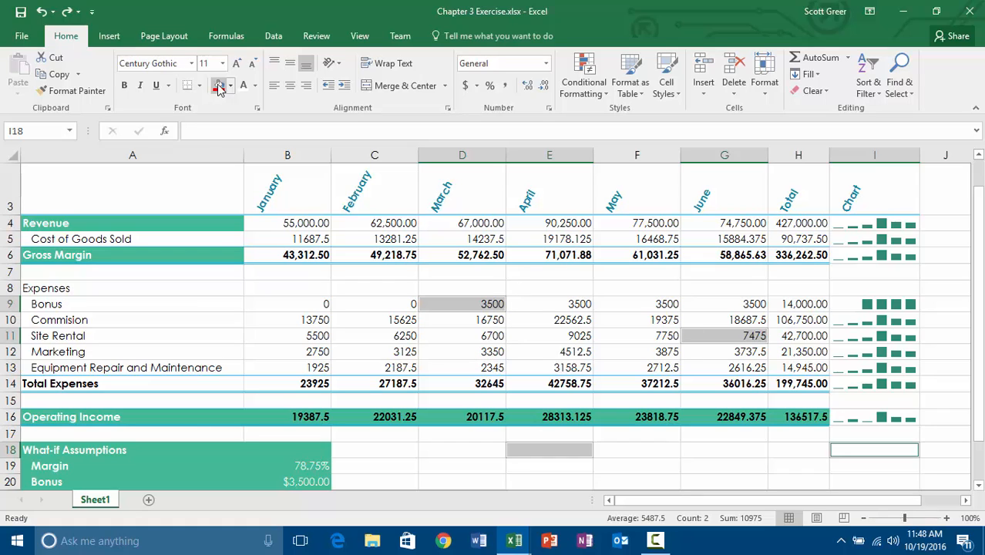
# Format B4:H4, B6:H6, B14:H14 and B16:H16 as Currency with the $ symbol and negative numbers shown as black ($1,234.10).
pyautogui.click(307, 223)
pyautogui.moveTo(307, 223); pyautogui.dragTo(790, 222)
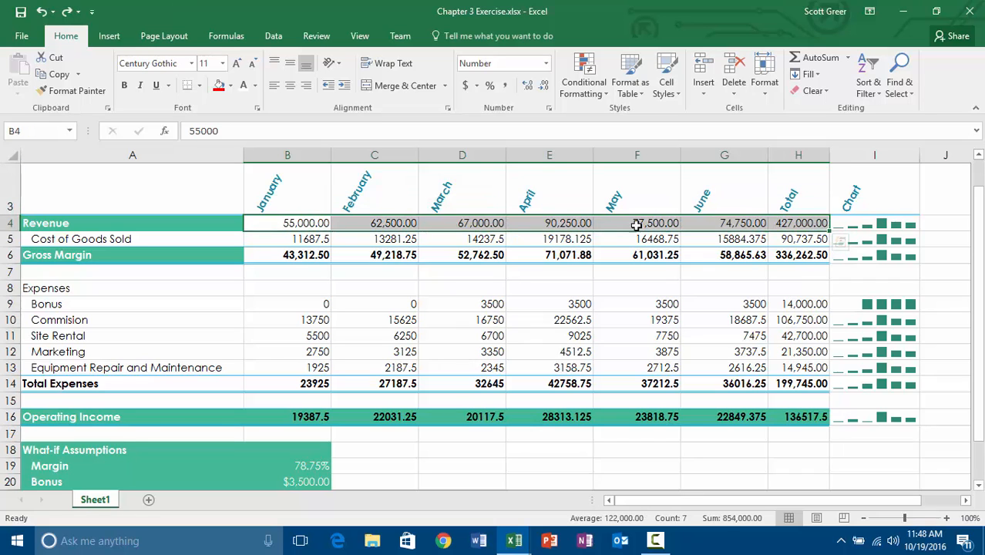
pyautogui.click(306, 257)
pyautogui.moveTo(307, 257); pyautogui.dragTo(798, 259)
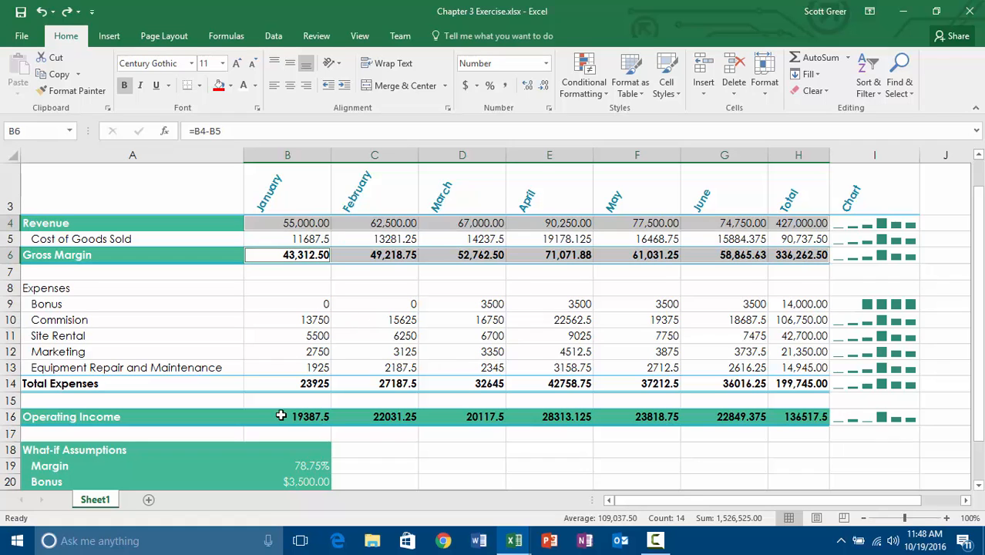
pyautogui.keyDown('ctrl'); pyautogui.click(296, 384); pyautogui.keyUp('ctrl')
pyautogui.moveTo(313, 387); pyautogui.dragTo(755, 389)
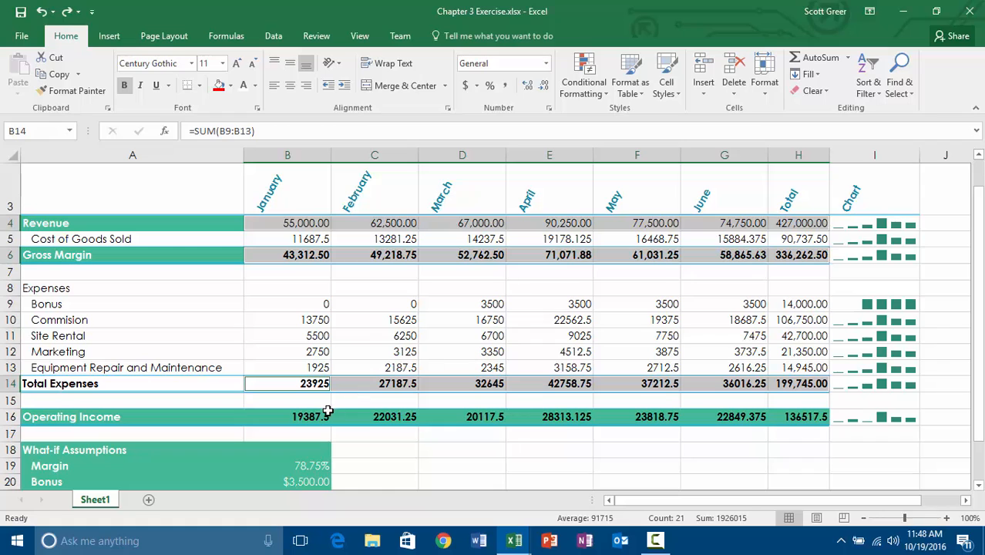
pyautogui.moveTo(315, 412); pyautogui.dragTo(794, 414)
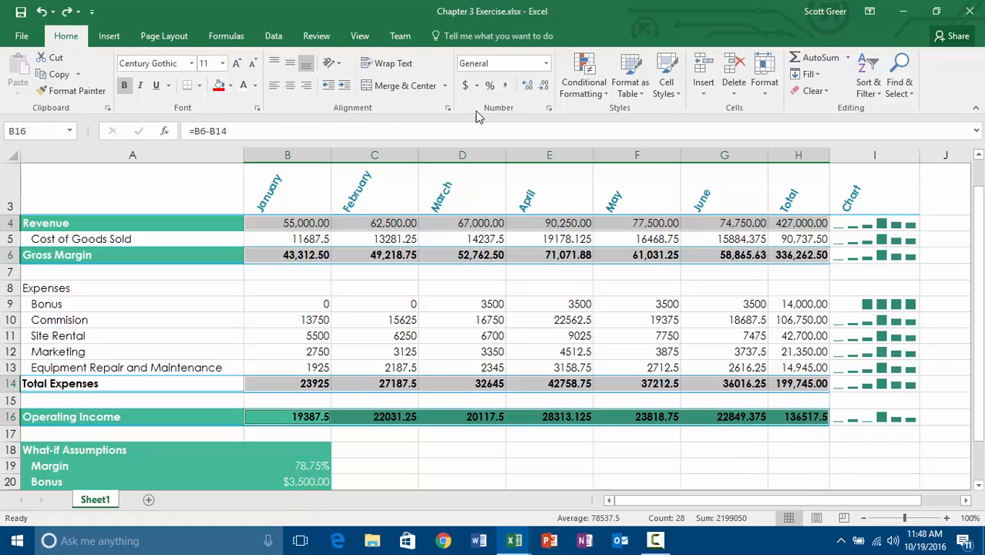
pyautogui.click(547, 67)
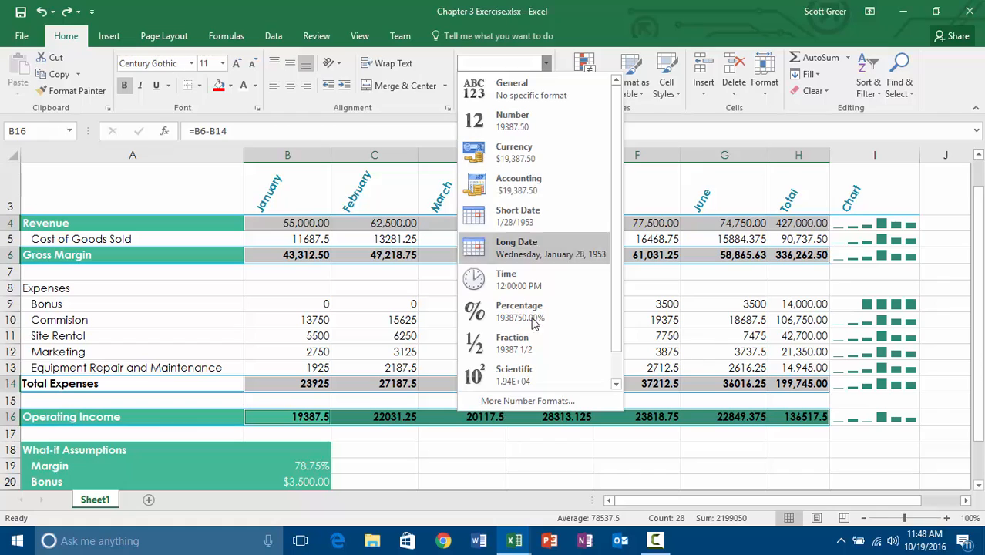
pyautogui.click(549, 404)
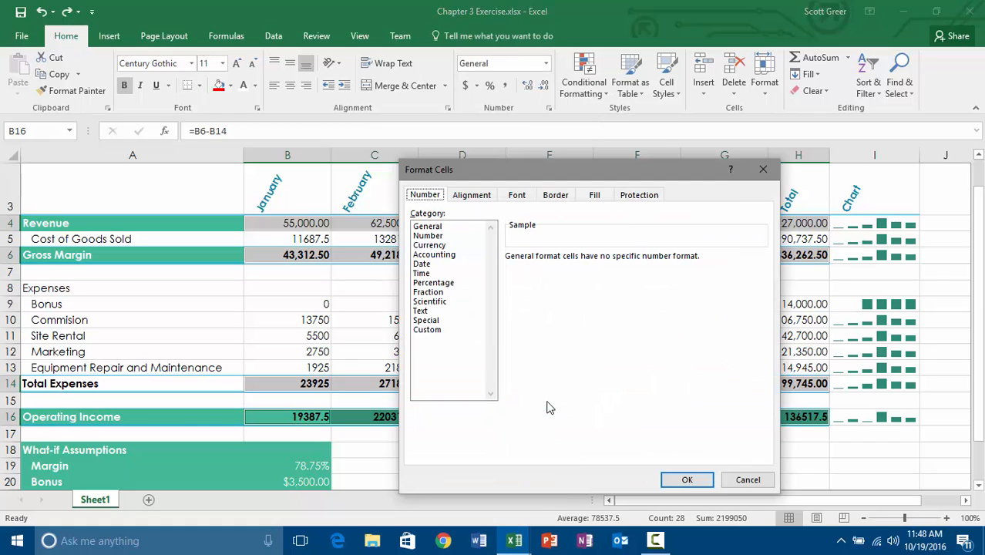
pyautogui.click(436, 245)
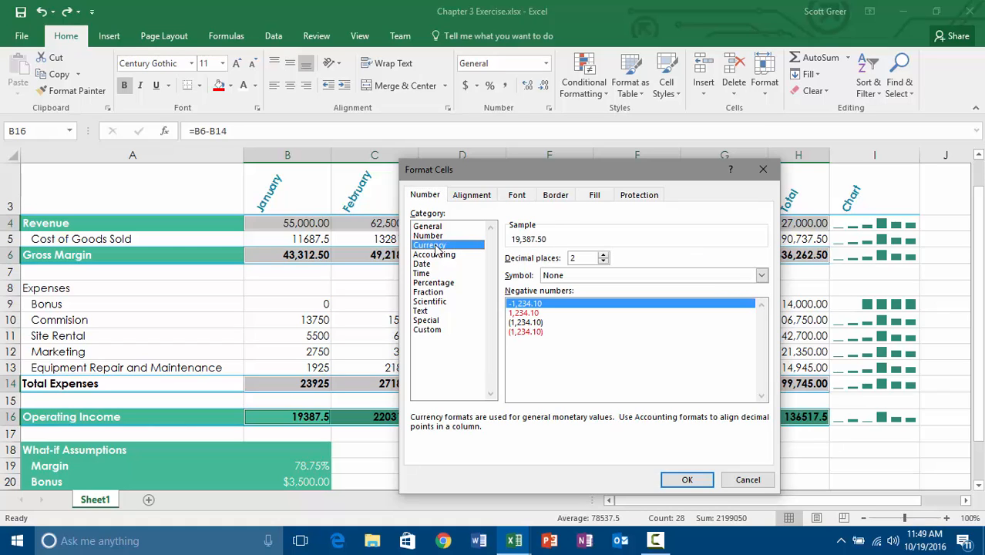
pyautogui.click(565, 276)
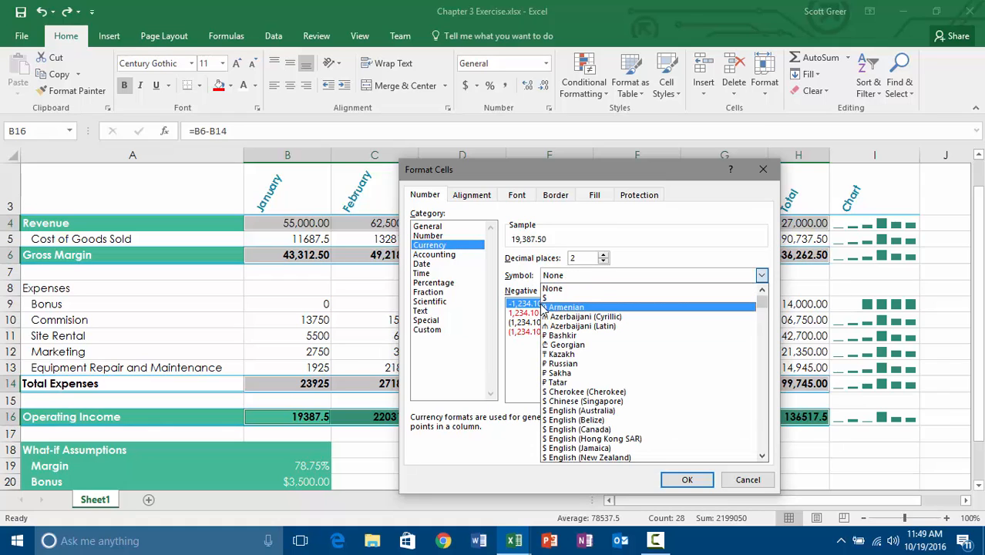
pyautogui.click(555, 298)
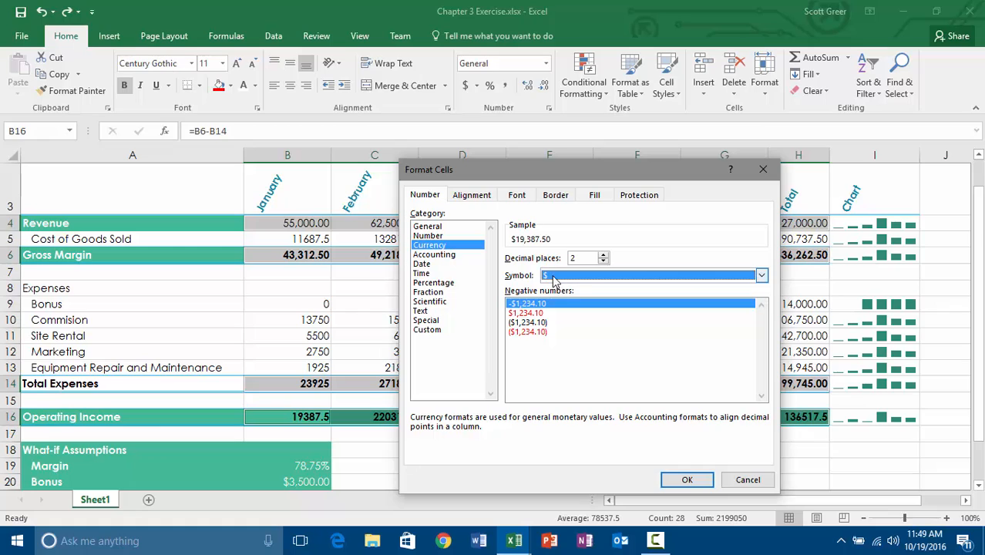
pyautogui.click(527, 322)
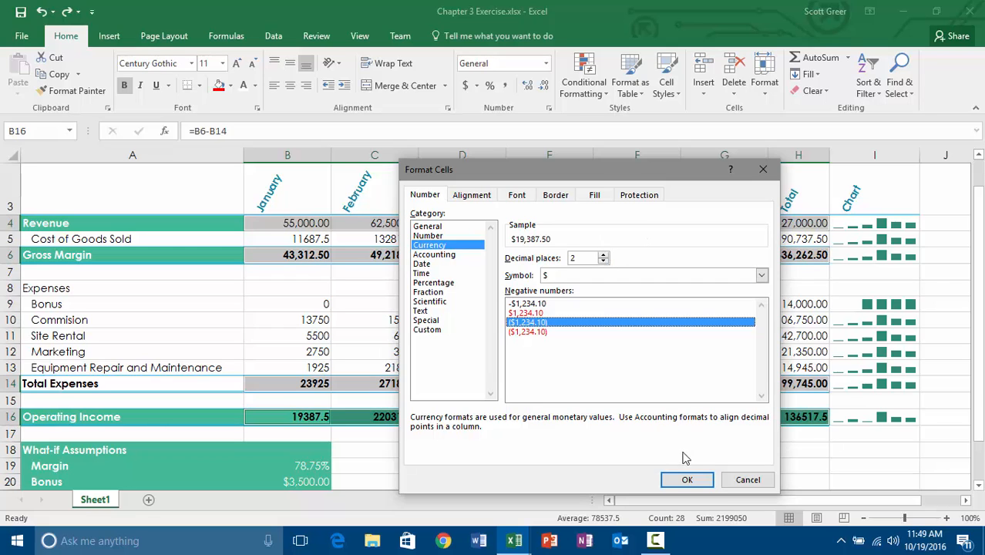
pyautogui.click(687, 479)
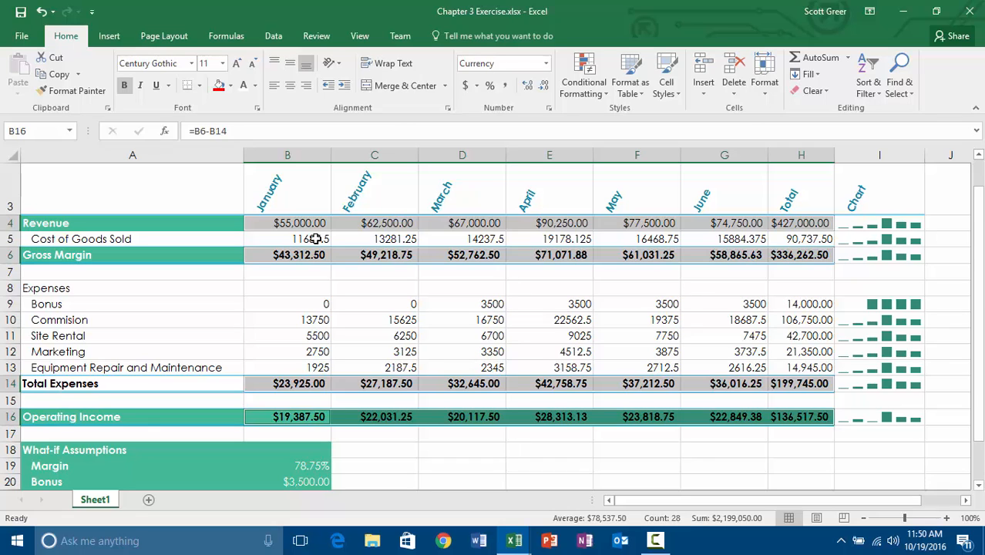
# Apply the comma style to the expense figures in B9:H13 and the Cost of Goods Sold figures in B5:H5.
pyautogui.press('Up')
pyautogui.press('Up')
pyautogui.press('Up')
pyautogui.press('Up')
pyautogui.press('Up')
pyautogui.press('Up')
pyautogui.press('Up')
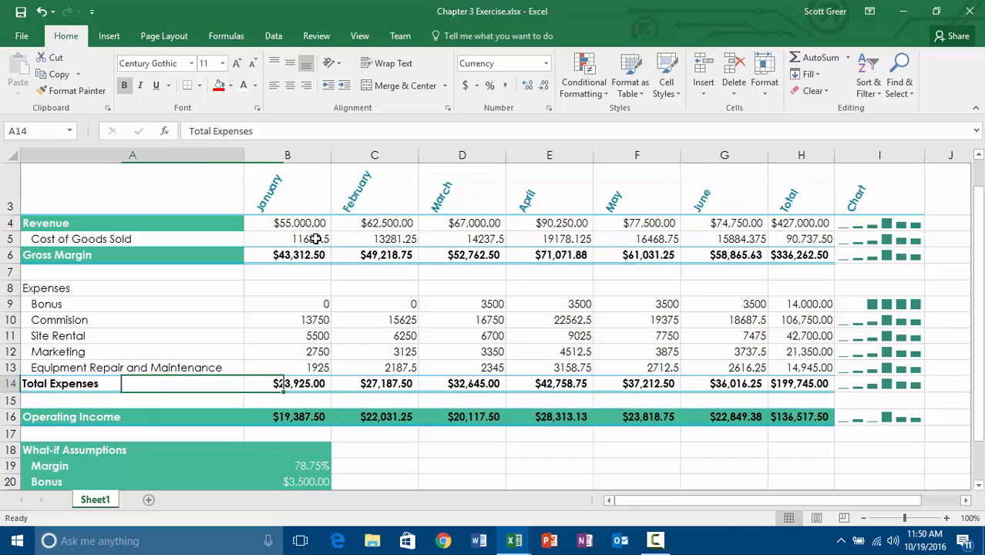
pyautogui.hotkey('shift', 'Right')
pyautogui.hotkey('shift', 'Right')
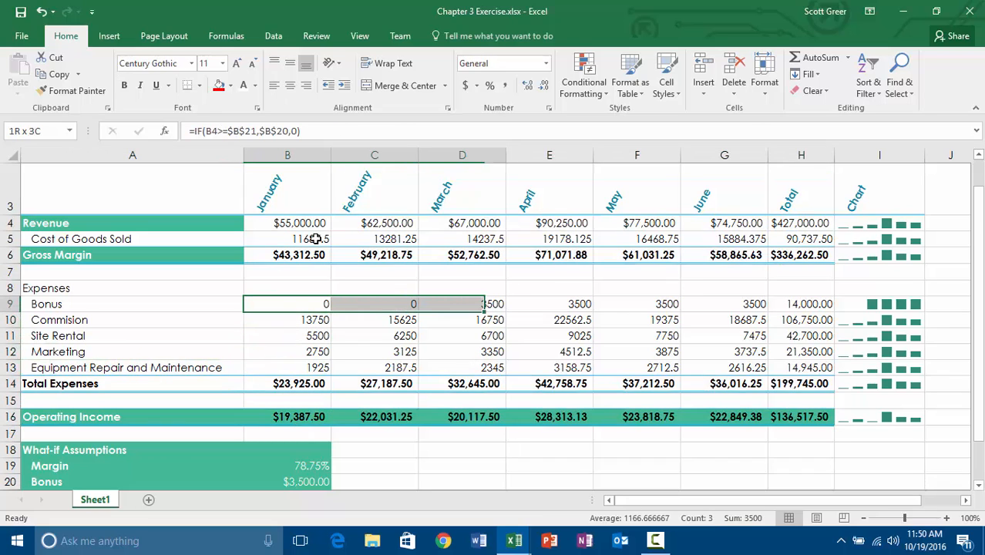
pyautogui.hotkey('shift', 'Right')
pyautogui.hotkey('shift', 'Right')
pyautogui.hotkey('shift', 'Right')
pyautogui.hotkey('shift', 'Down')
pyautogui.hotkey('shift', 'Right')
pyautogui.hotkey('shift', 'Down')
pyautogui.hotkey('shift', 'Down')
pyautogui.hotkey('shift', 'Down')
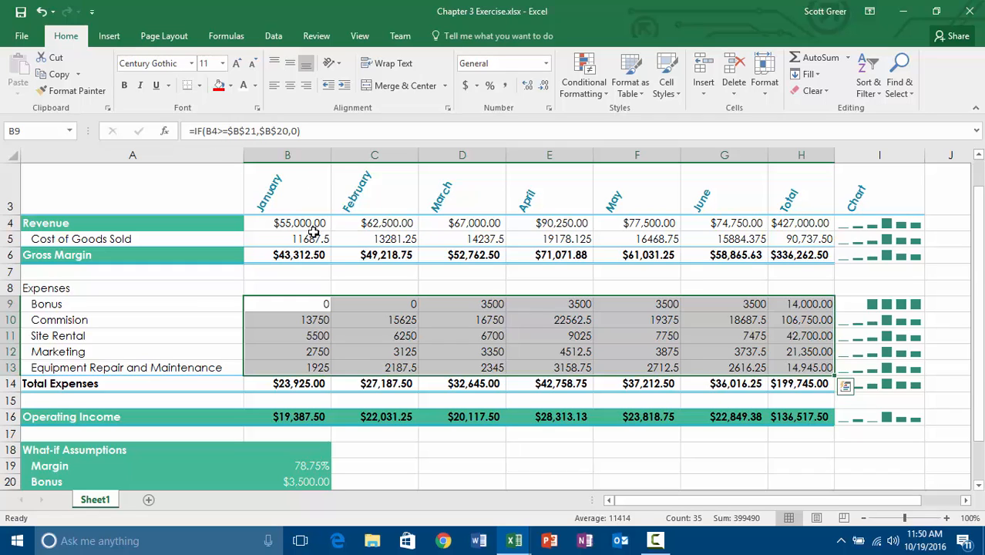
pyautogui.keyDown('ctrl'); pyautogui.click(318, 240); pyautogui.keyUp('ctrl')
pyautogui.moveTo(318, 240); pyautogui.dragTo(804, 240)
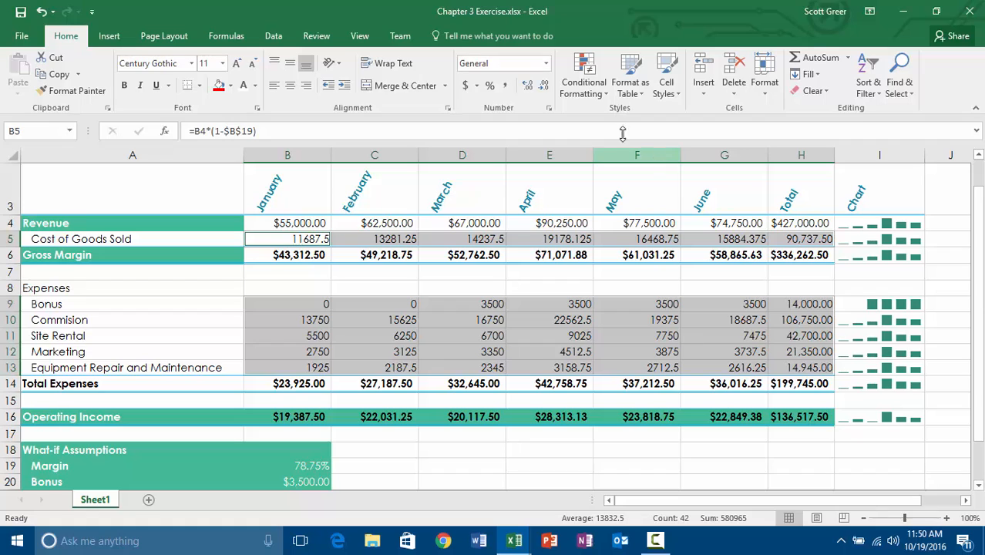
pyautogui.click(508, 86)
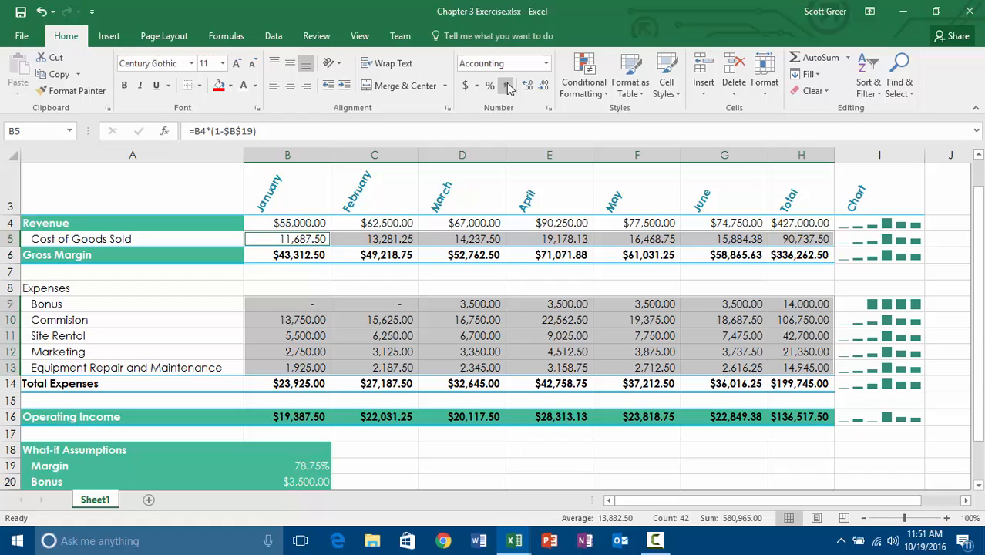
# Examine how the January bonus value in B9 is displayed with its number format.
pyautogui.press('Down')
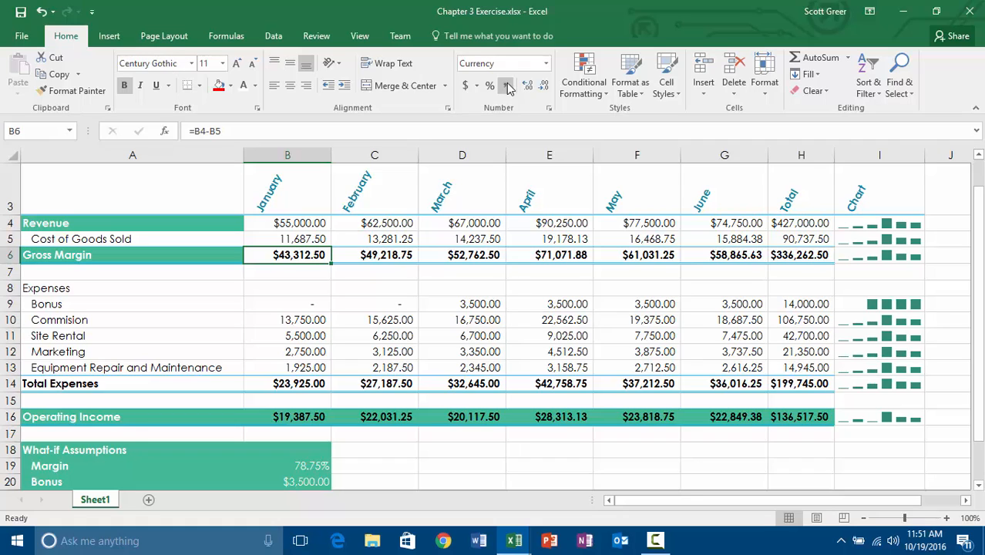
pyautogui.click(289, 300)
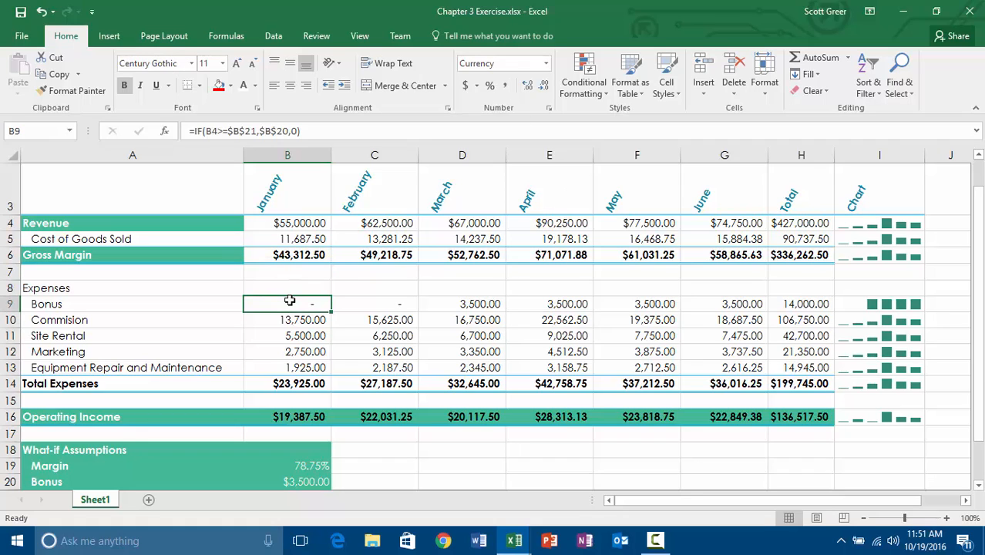
pyautogui.press('ctrl')
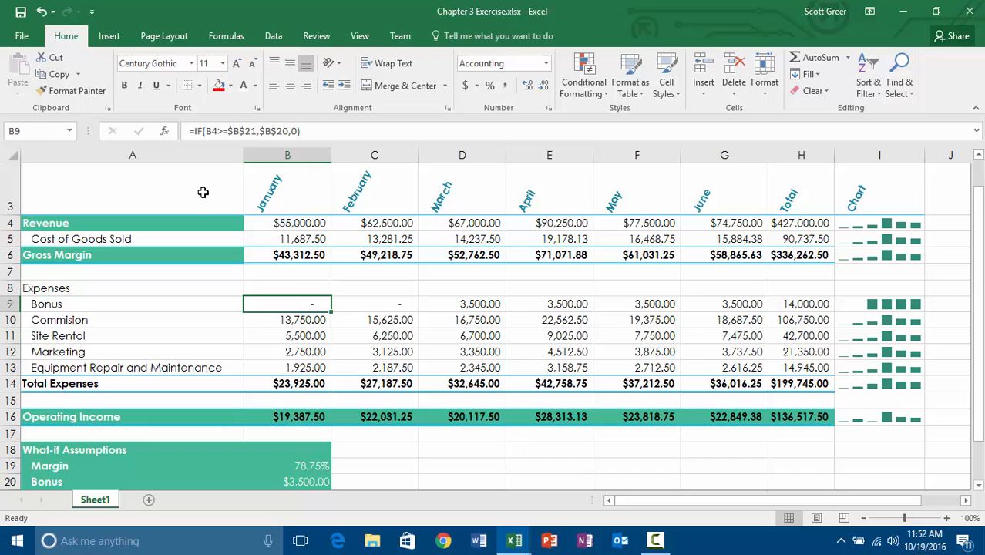
pyautogui.click(203, 192)
pyautogui.moveTo(202, 192); pyautogui.dragTo(819, 249)
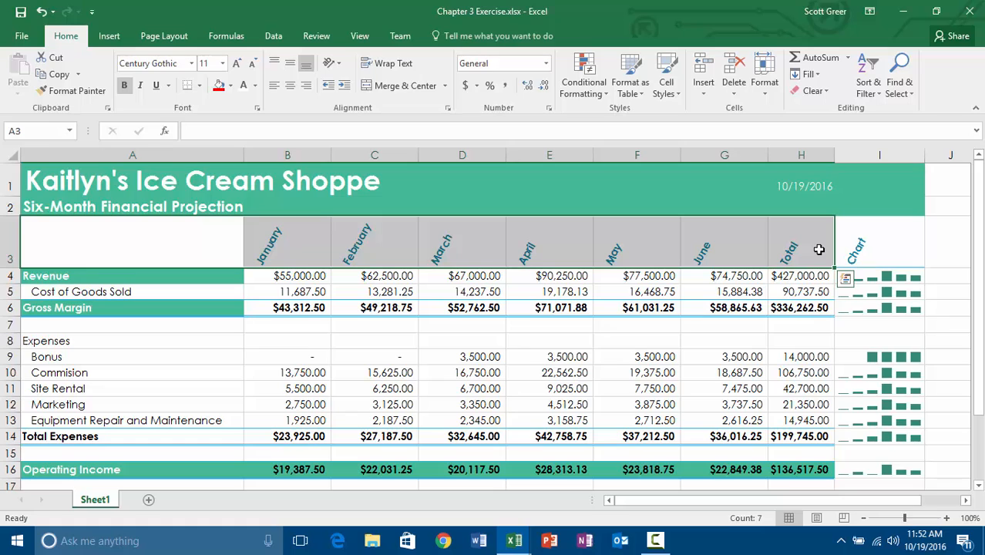
pyautogui.click(98, 356)
pyautogui.moveTo(97, 356); pyautogui.dragTo(725, 424)
pyautogui.click(638, 276)
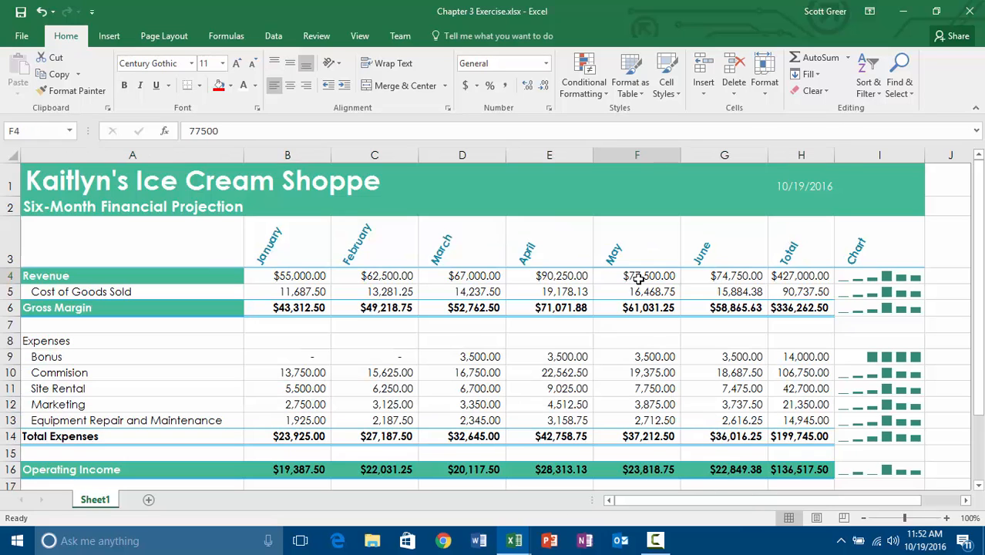
# Insert the recommended clustered column chart from the month headings A3:G3 and the expense rows A9:G13.
pyautogui.click(142, 231)
pyautogui.moveTo(142, 231); pyautogui.dragTo(691, 247)
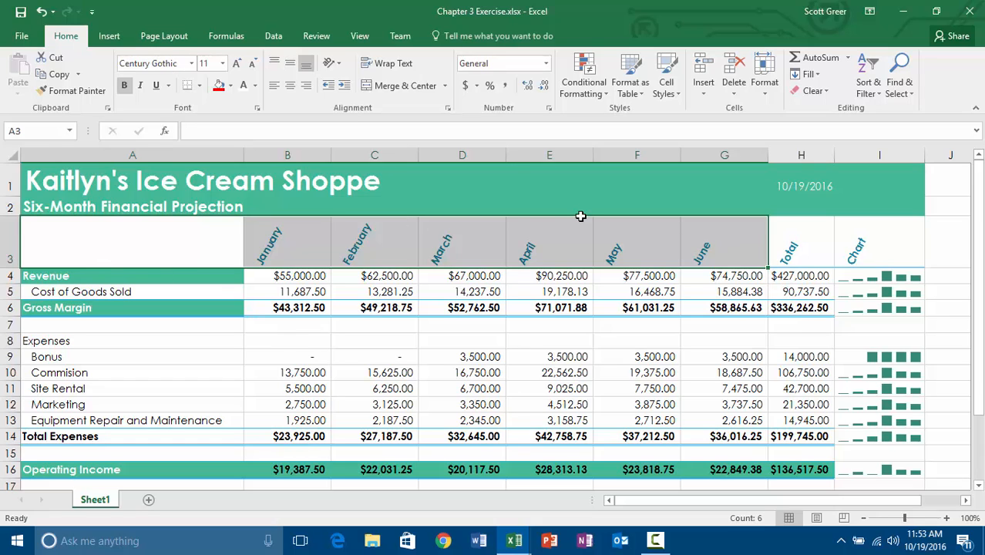
pyautogui.moveTo(98, 355); pyautogui.dragTo(740, 420)
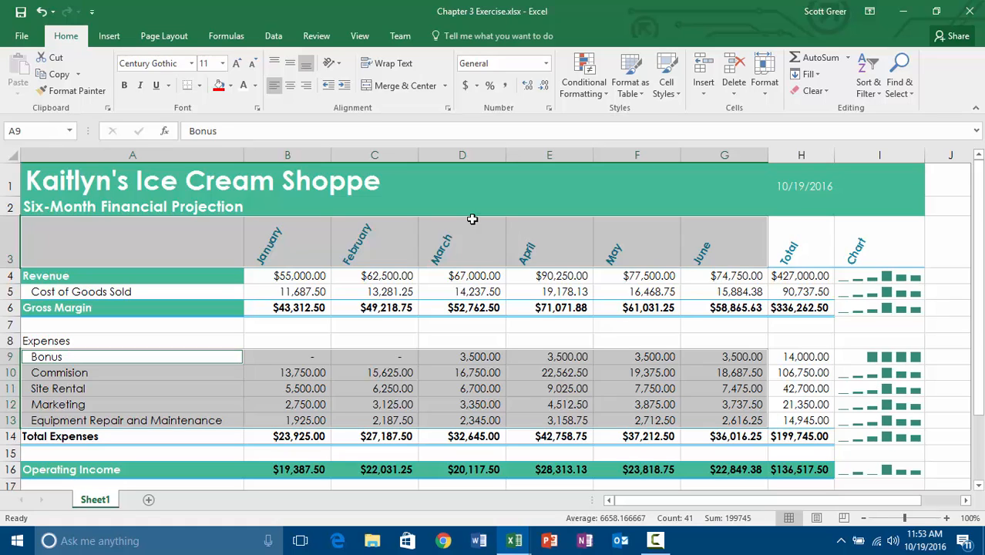
pyautogui.click(111, 36)
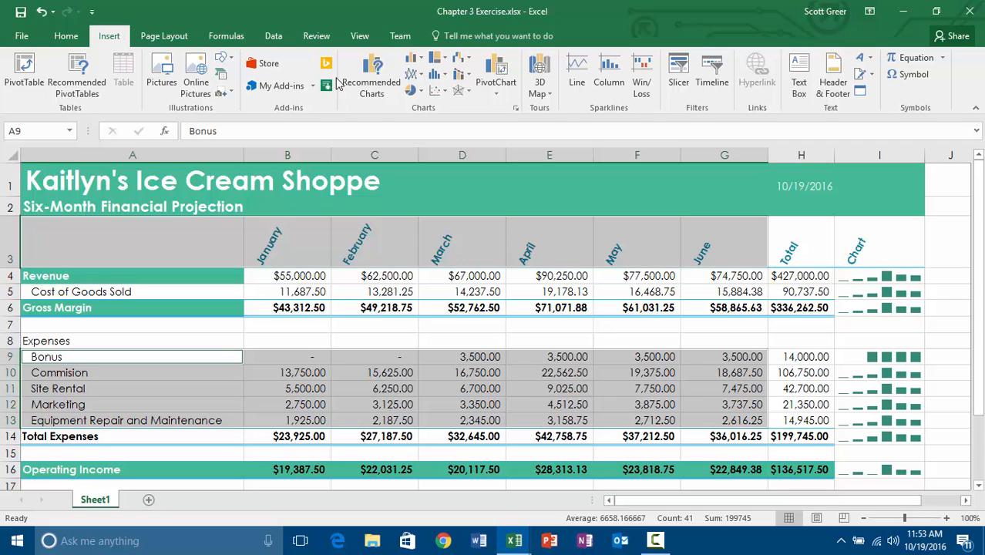
pyautogui.click(388, 85)
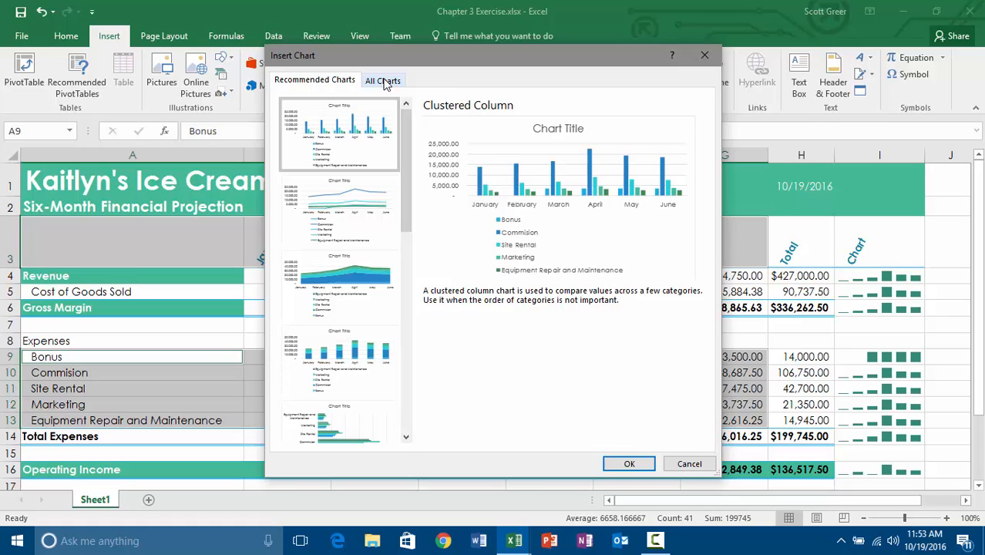
pyautogui.click(629, 464)
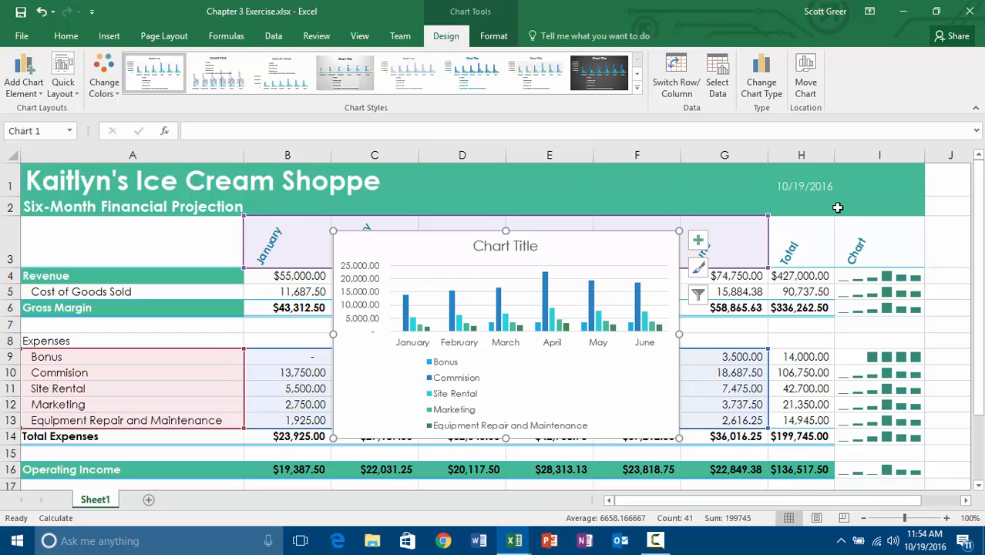
# Move the expense chart to a new sheet named Expense Chart.
pyautogui.click(812, 76)
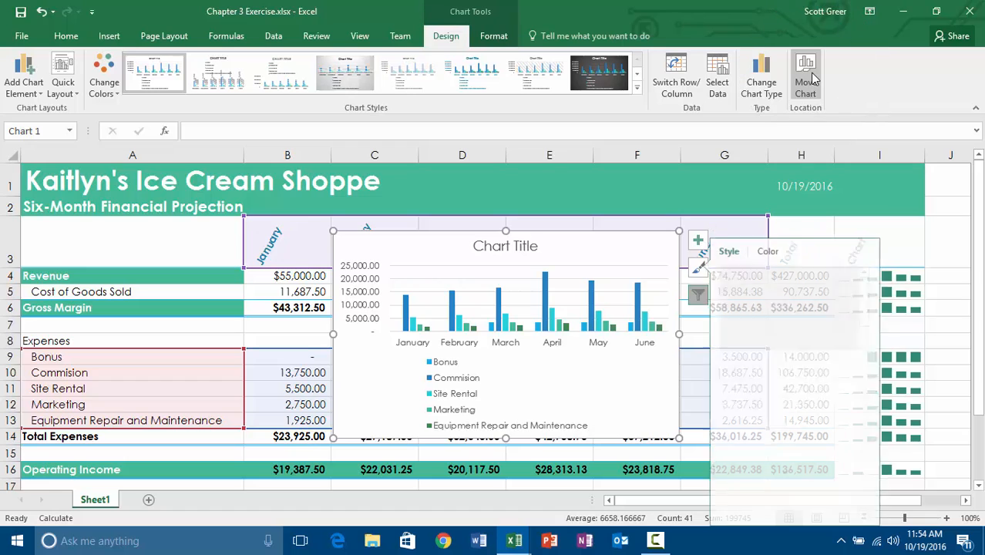
pyautogui.click(812, 76)
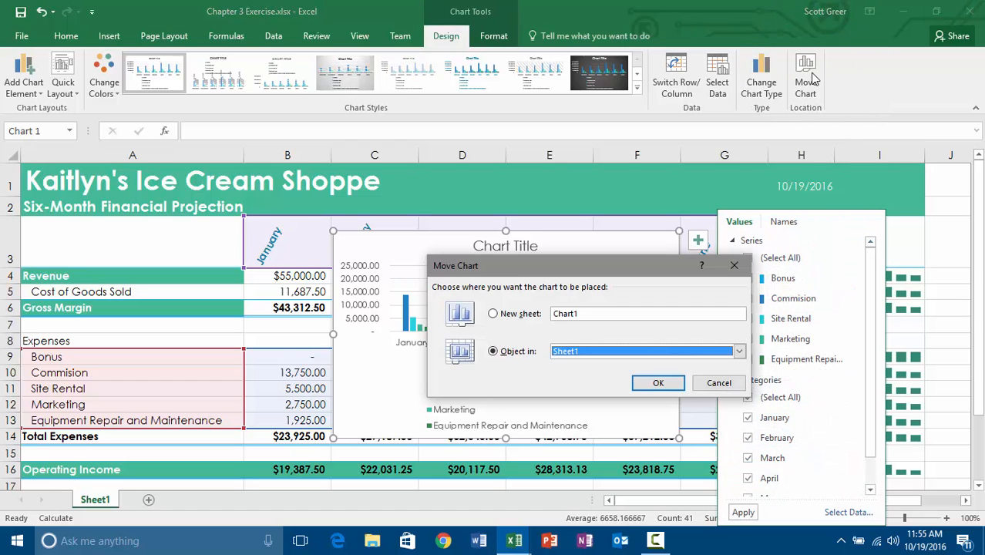
pyautogui.click(494, 318)
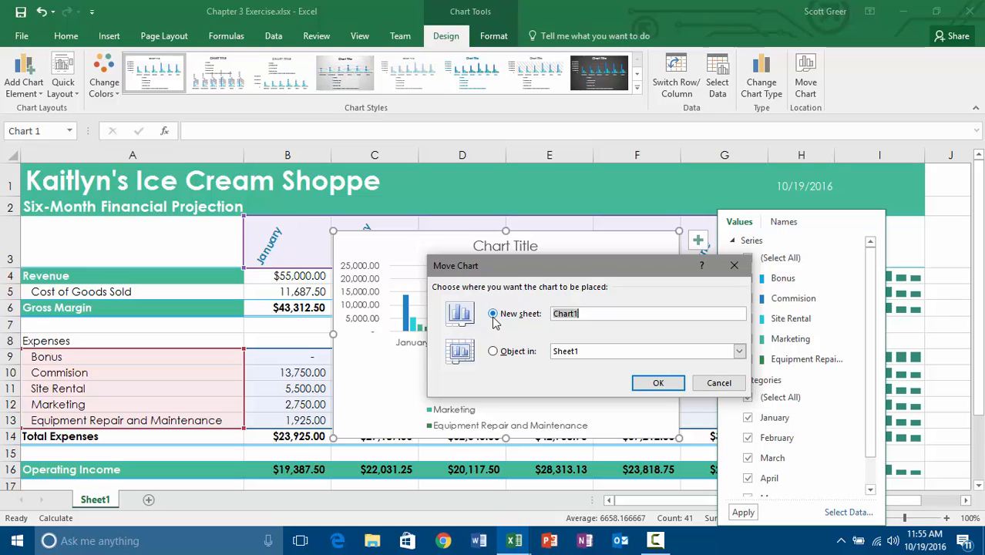
pyautogui.write('Expense Chart')
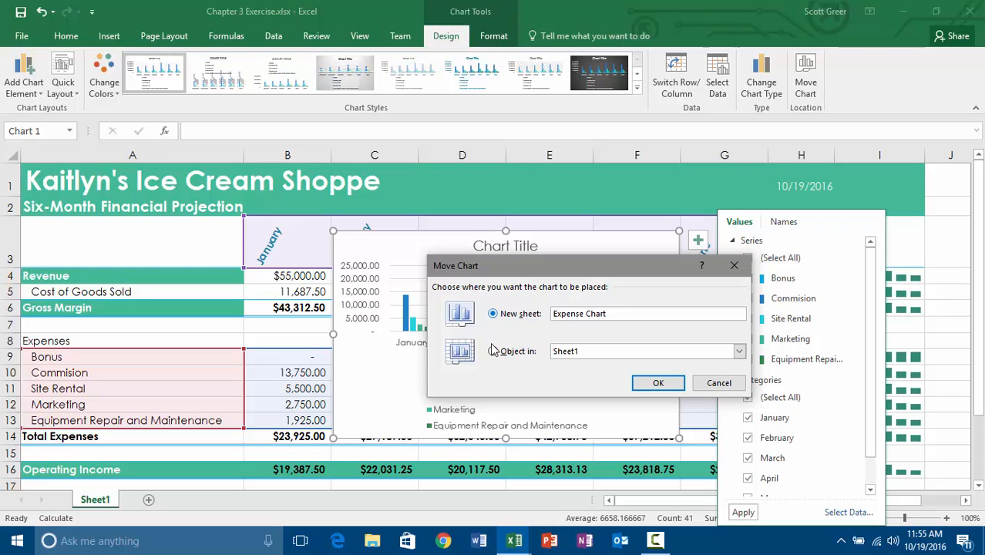
pyautogui.click(655, 385)
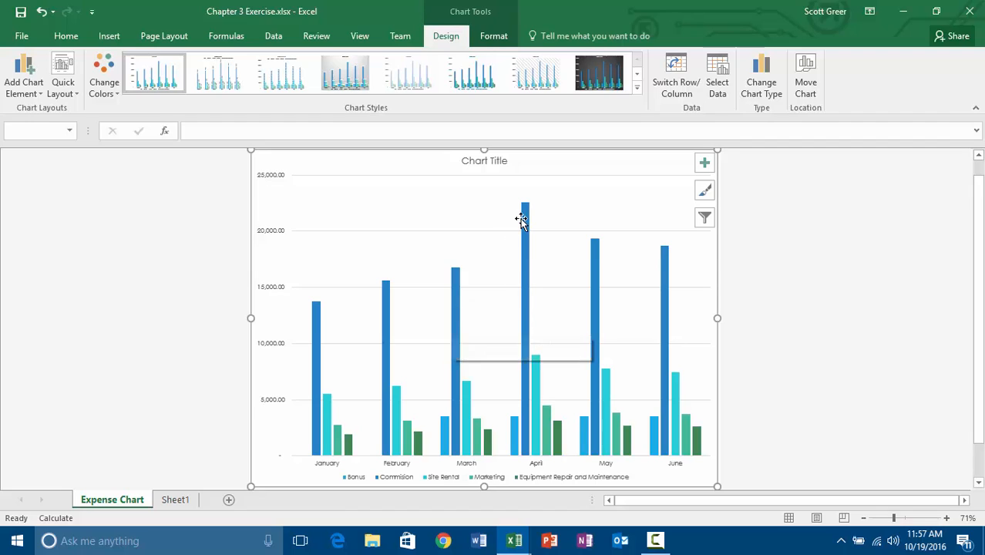
# Filter the Bonus and Commision series out of the expense chart.
pyautogui.moveTo(522, 215)
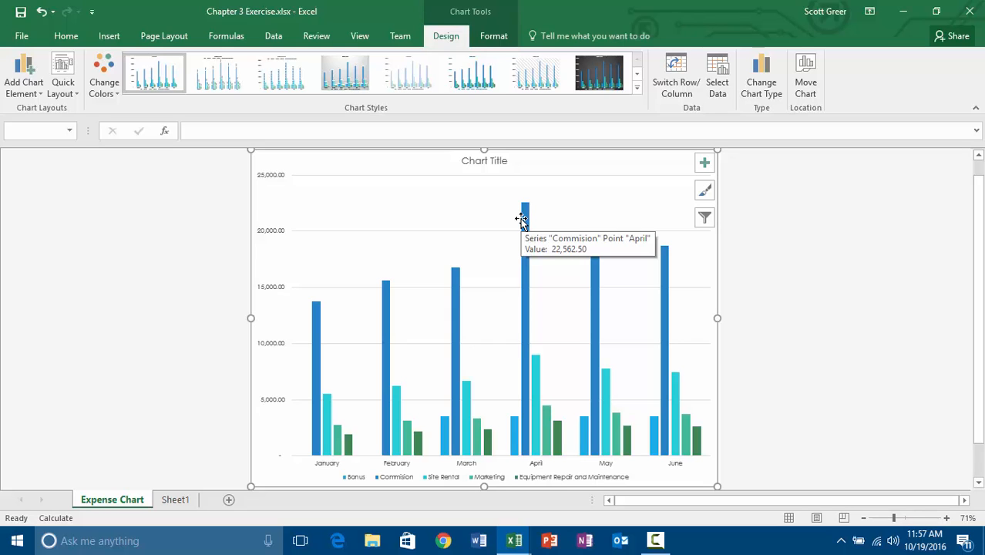
pyautogui.click(705, 219)
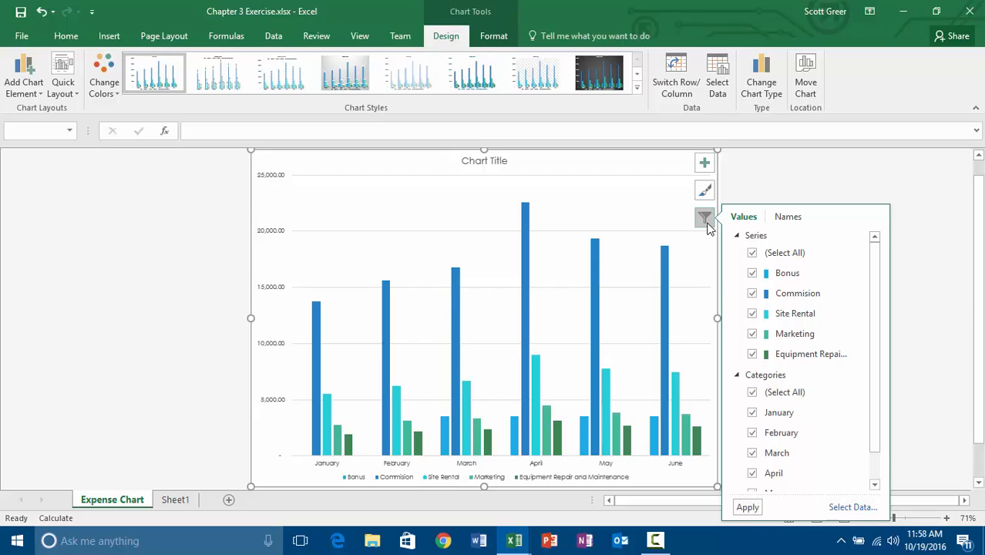
pyautogui.click(751, 273)
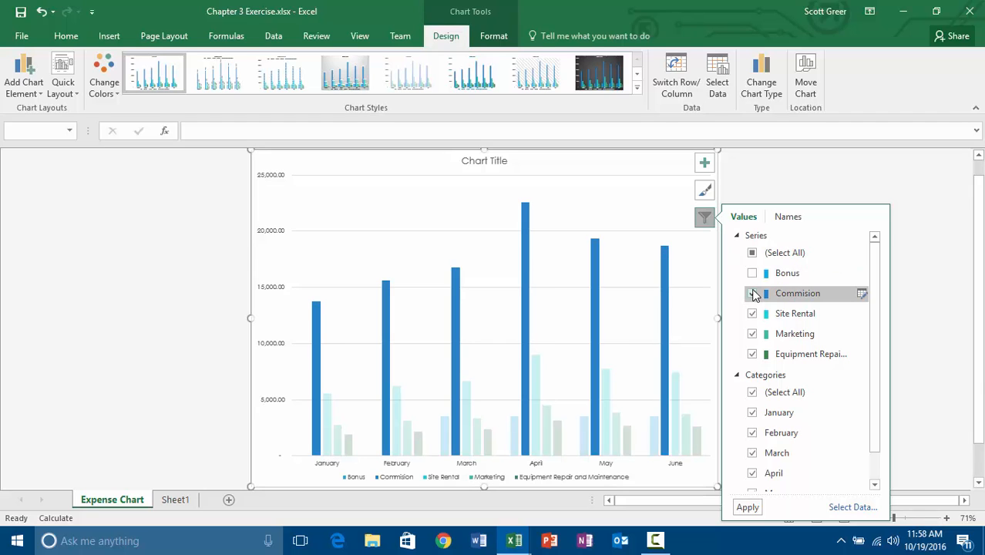
pyautogui.click(752, 294)
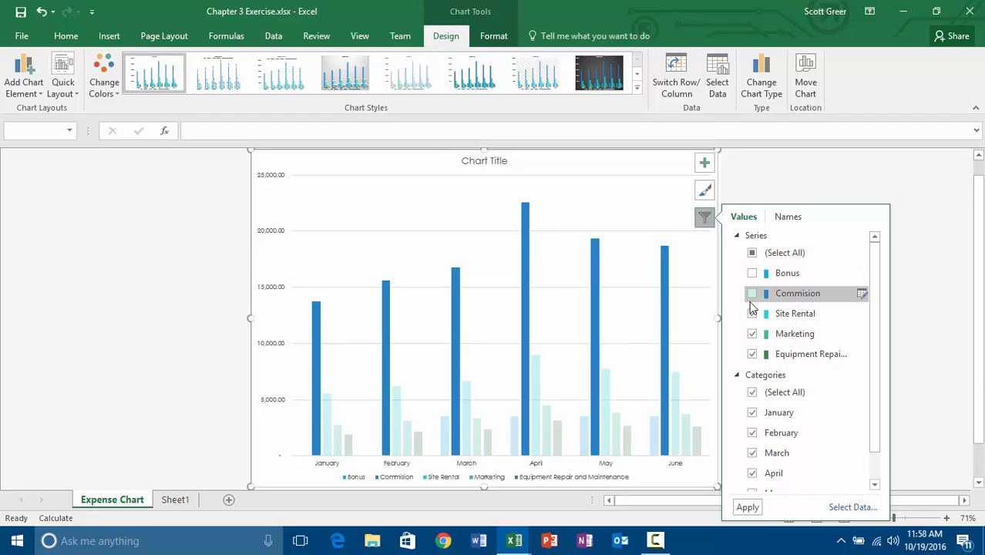
pyautogui.click(745, 508)
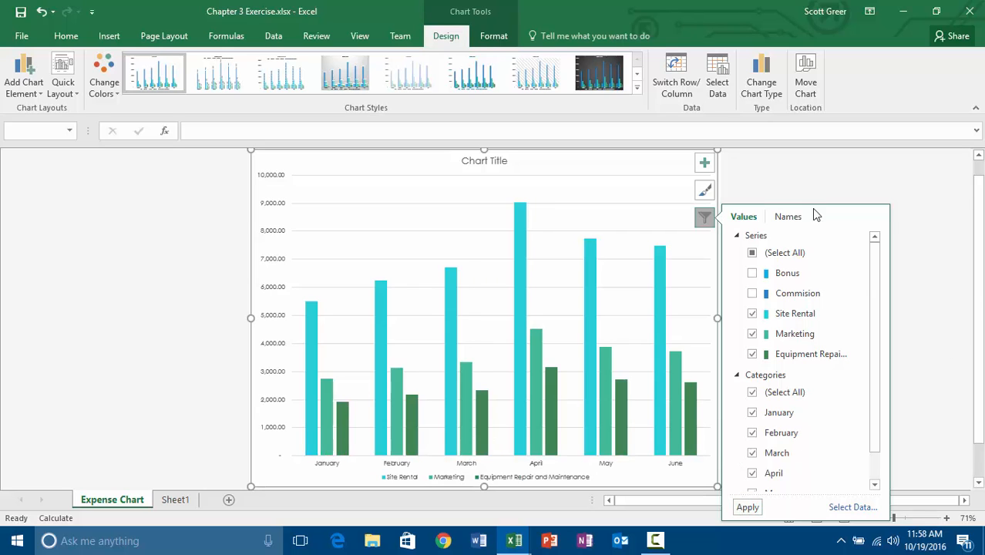
pyautogui.click(703, 220)
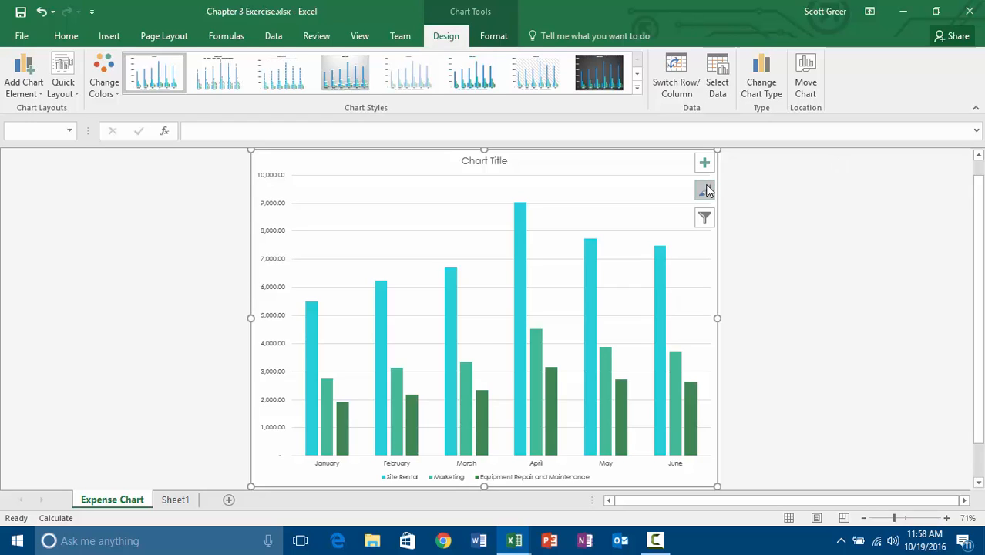
# Format the chart's vertical value axis numbers with 0 decimal places.
pyautogui.click(275, 208)
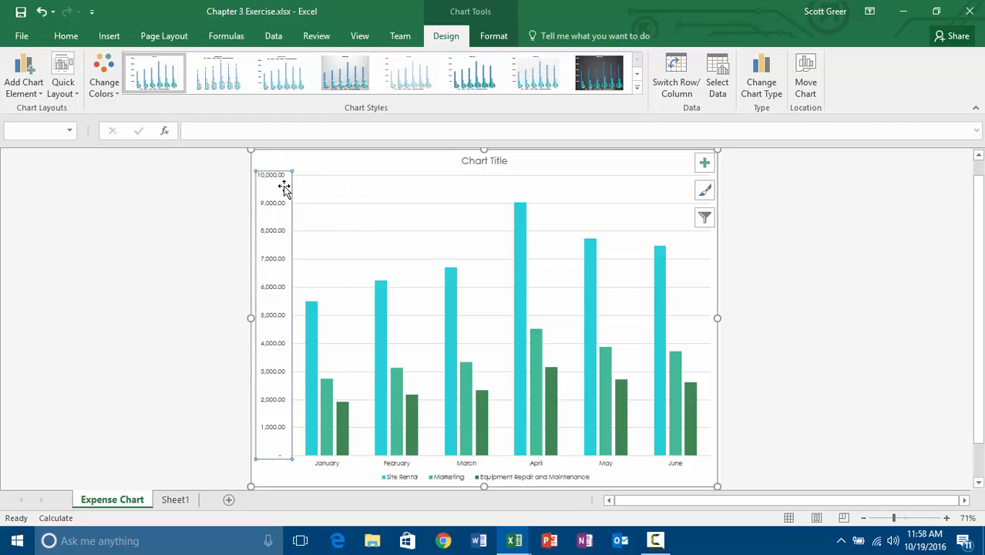
pyautogui.rightClick(281, 232)
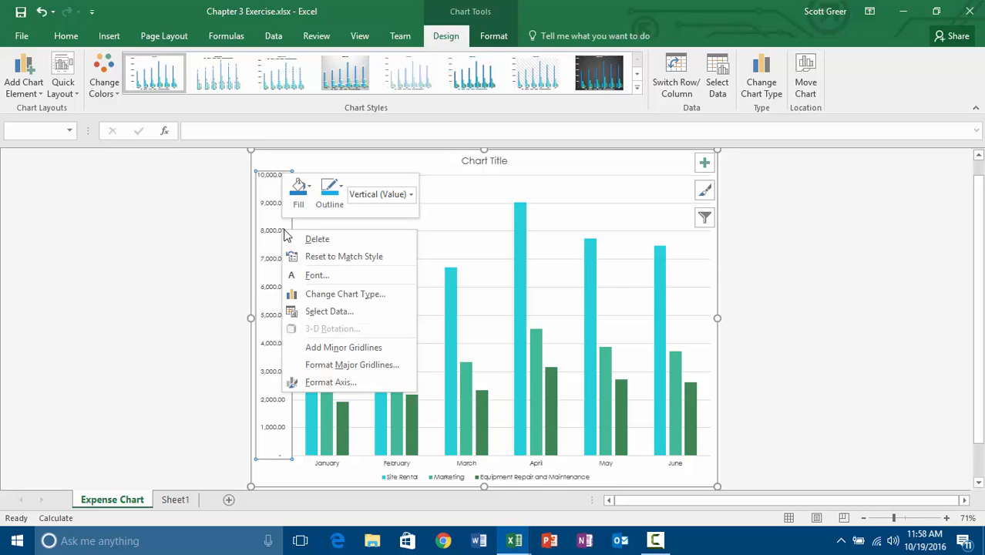
pyautogui.click(349, 384)
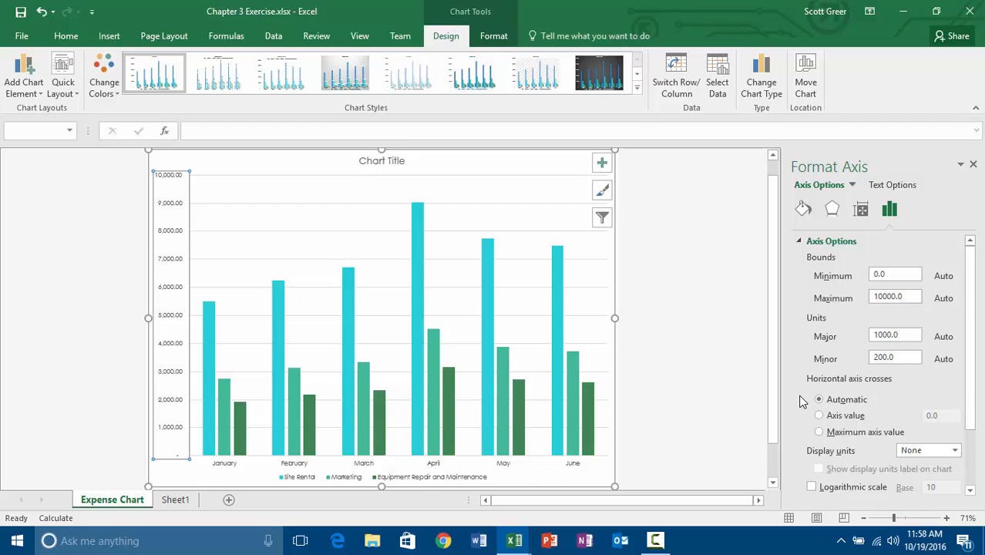
pyautogui.scroll(-3, 801, 400)
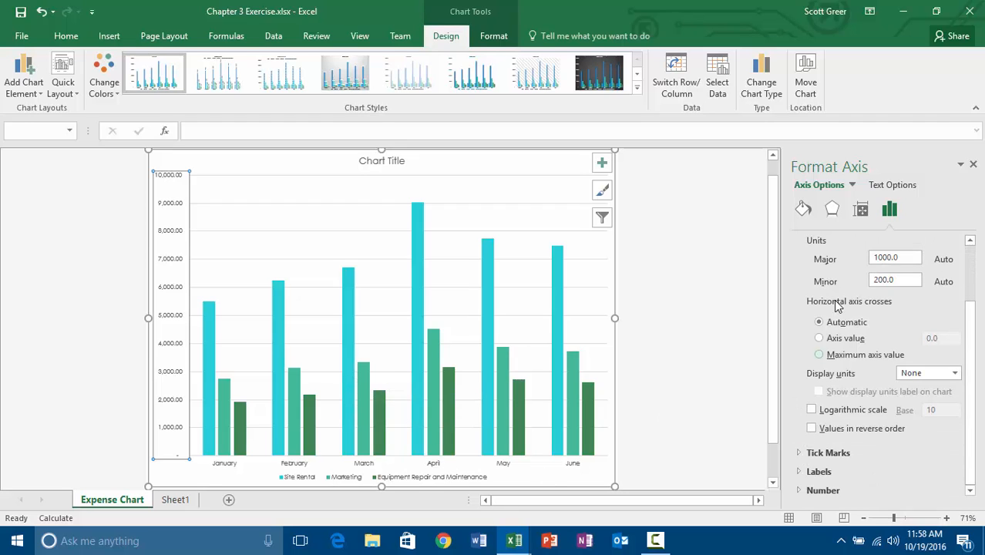
pyautogui.click(801, 491)
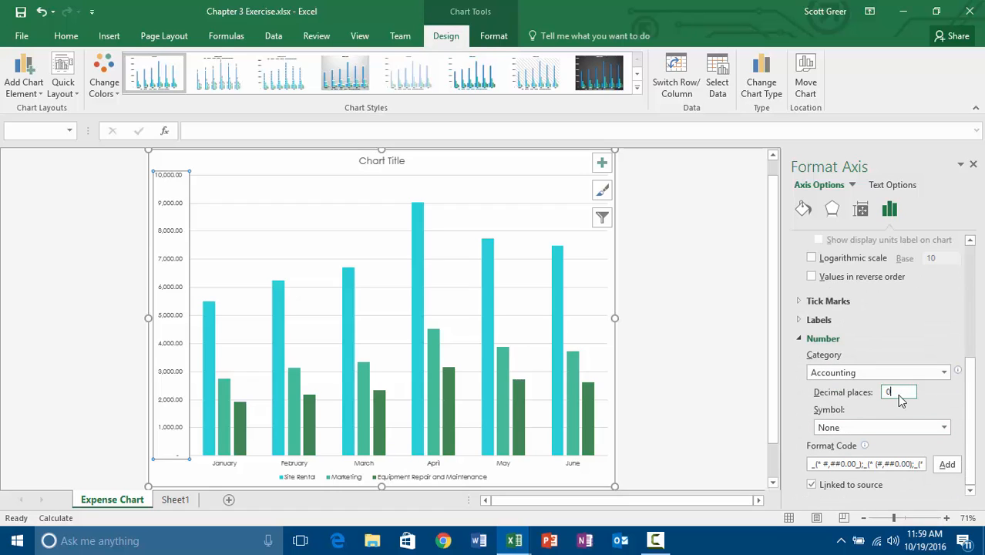
pyautogui.click(897, 394)
pyautogui.write('0')
pyautogui.press('Return')
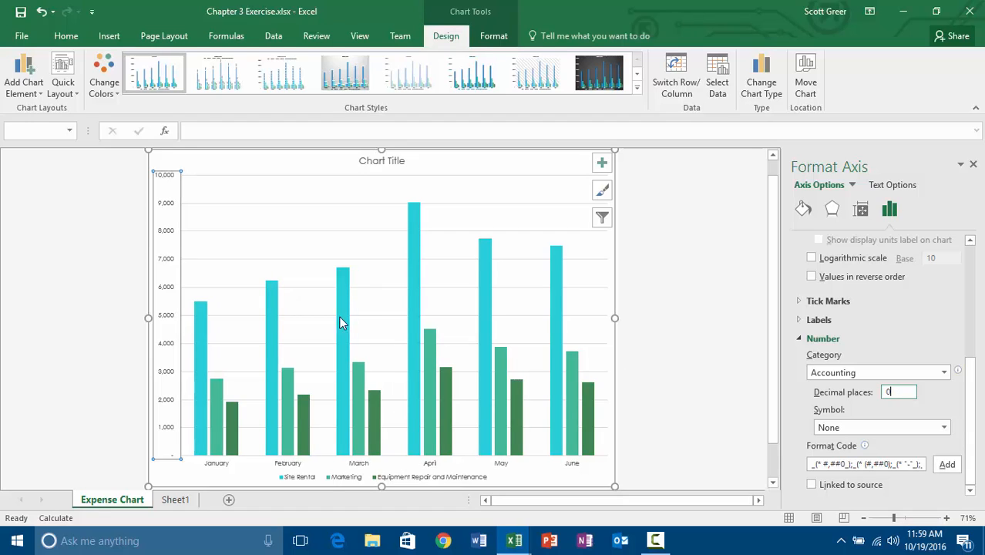
# Set the font size of the vertical axis labels to 14.
pyautogui.moveTo(345, 288)
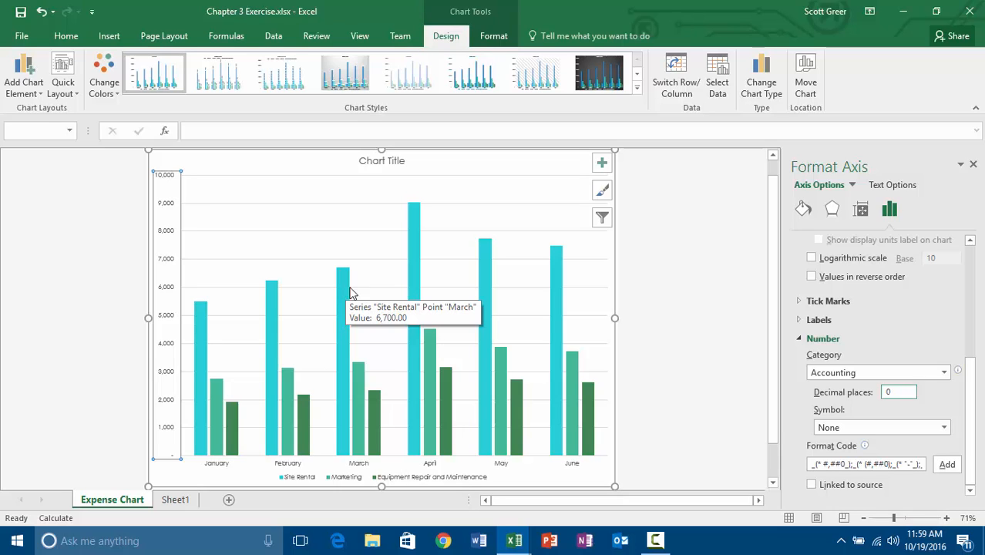
pyautogui.scroll(5, 959, 326)
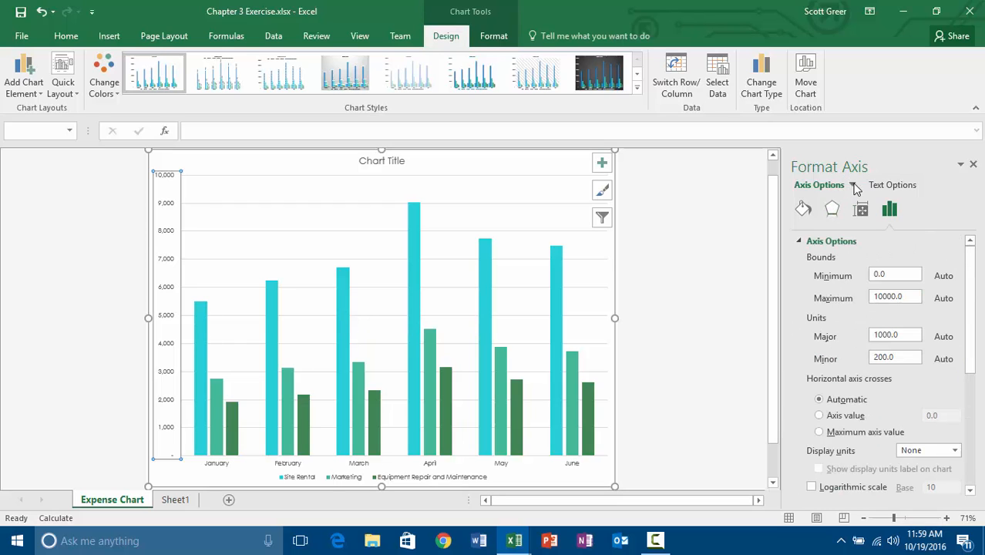
pyautogui.click(913, 187)
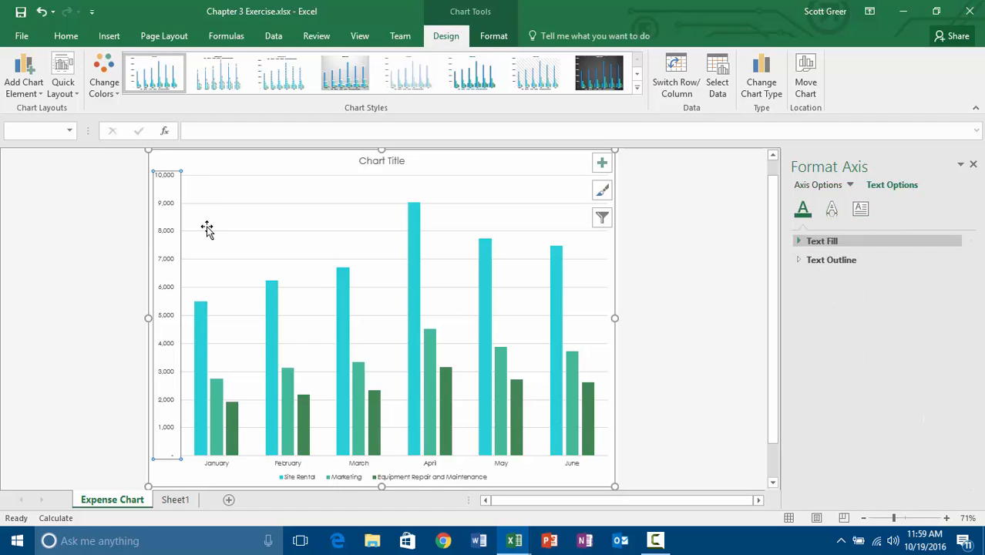
pyautogui.click(66, 35)
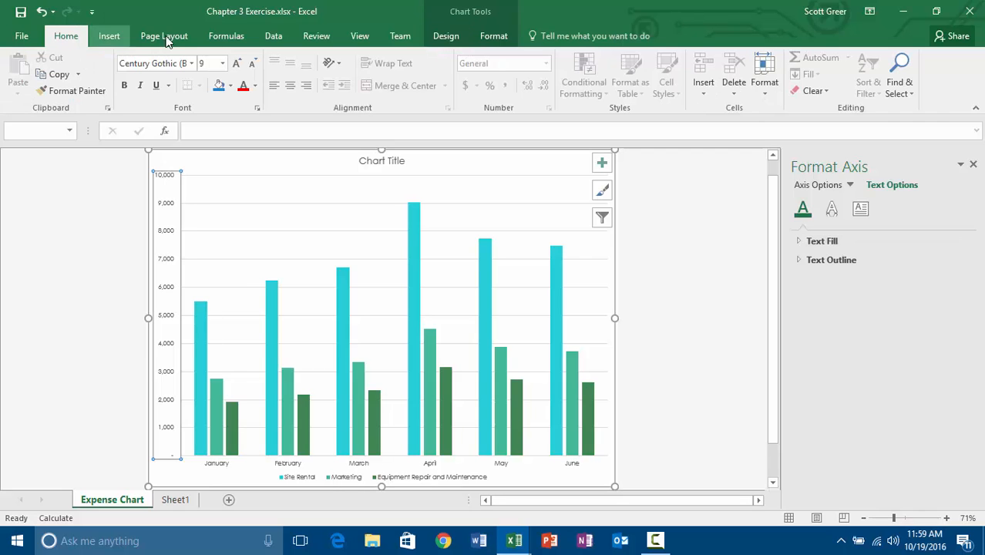
pyautogui.click(222, 63)
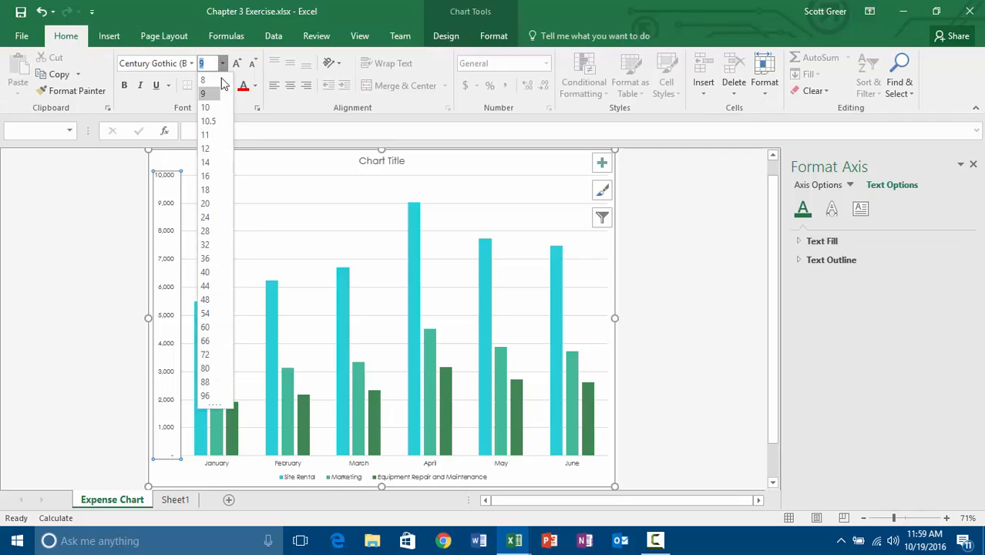
pyautogui.click(214, 163)
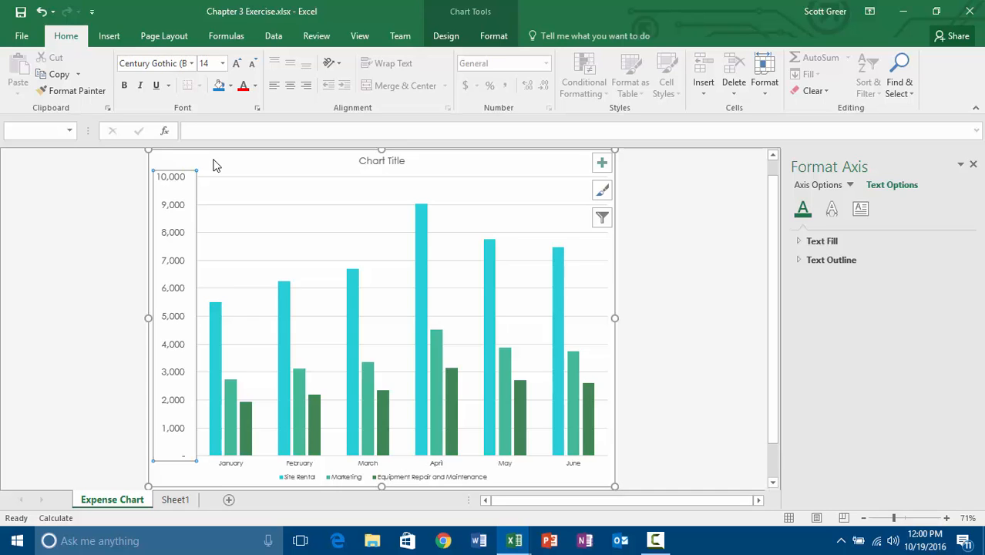
# Add data labels to the chart's columns at the Outside End position.
pyautogui.click(603, 172)
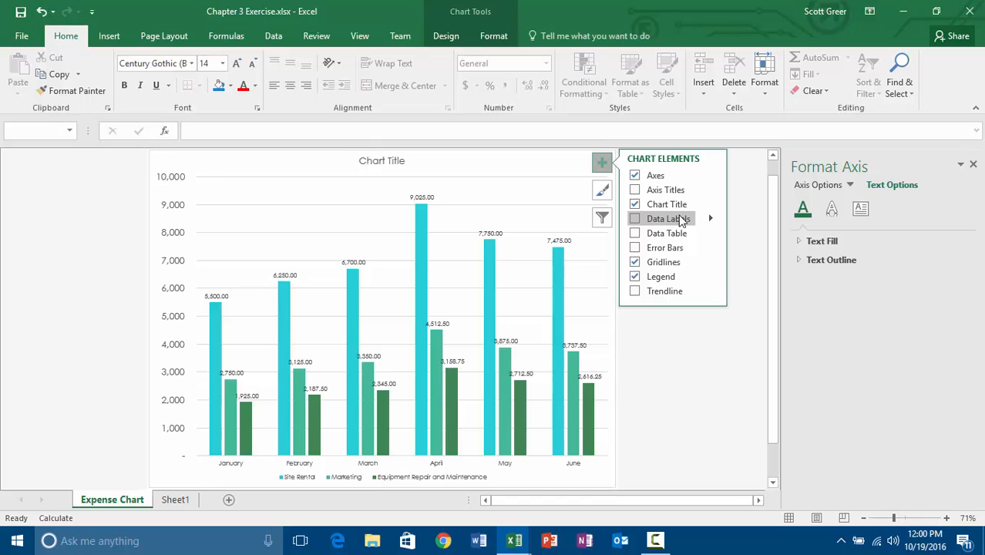
pyautogui.click(710, 219)
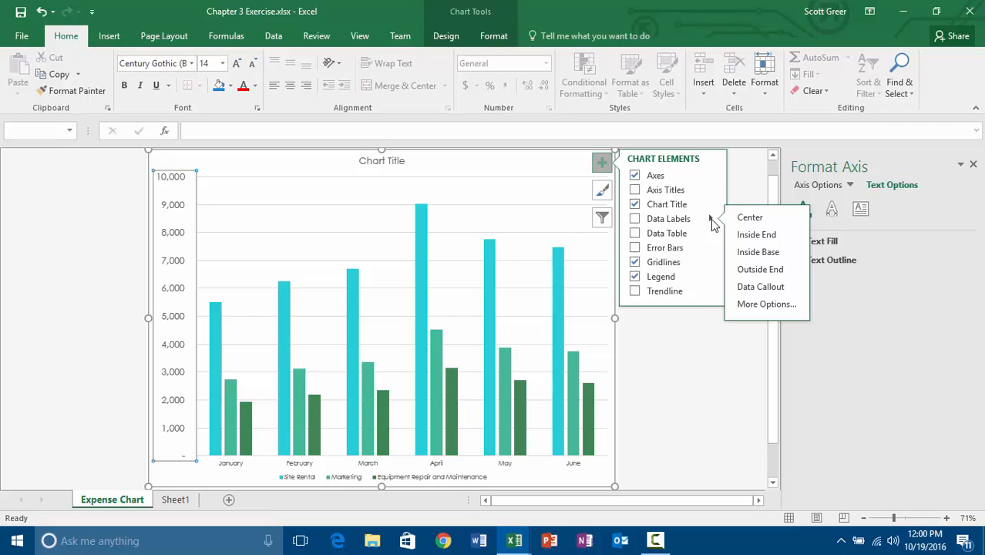
pyautogui.click(762, 270)
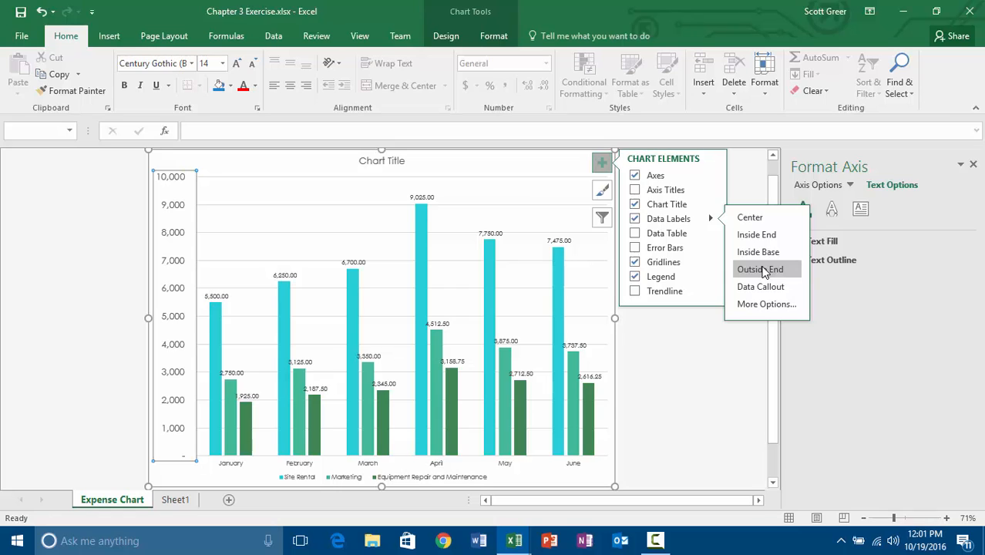
# Set the number format category of the Site Rental series' data labels to Number.
pyautogui.click(425, 198)
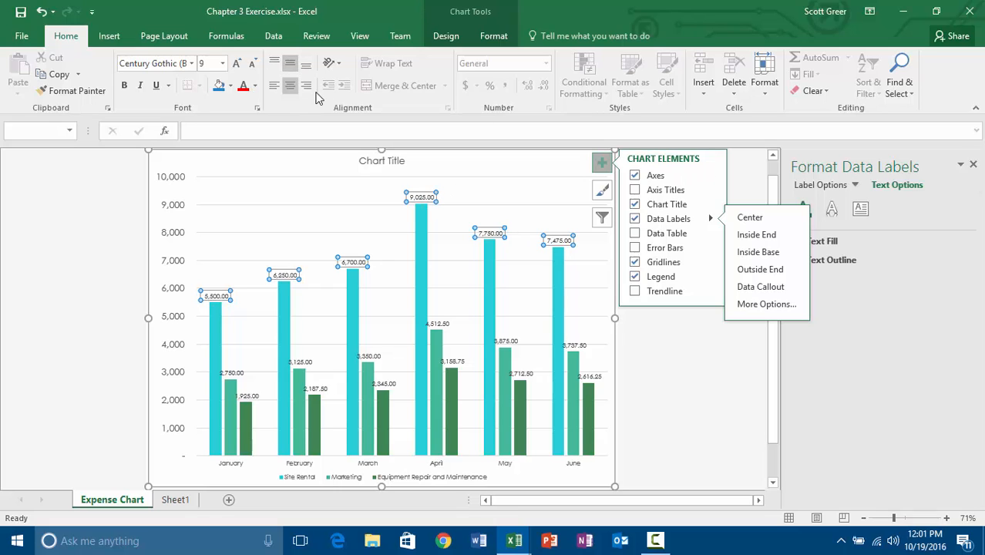
pyautogui.click(822, 185)
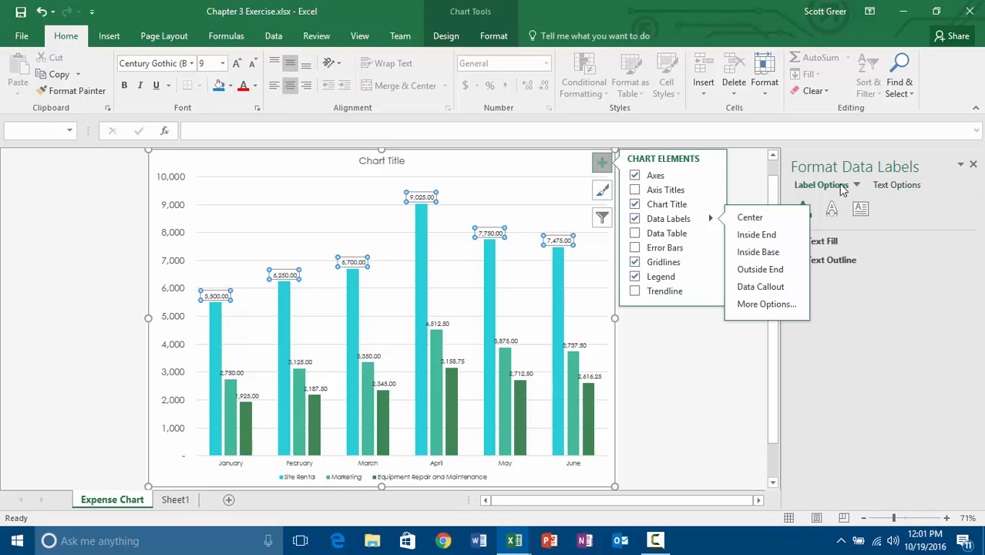
pyautogui.click(602, 162)
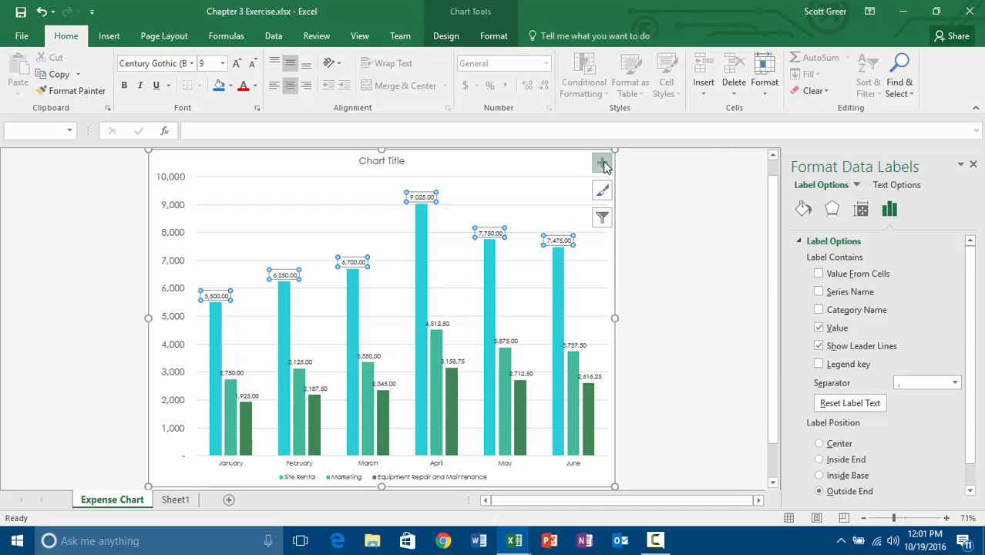
pyautogui.scroll(-1, 915, 344)
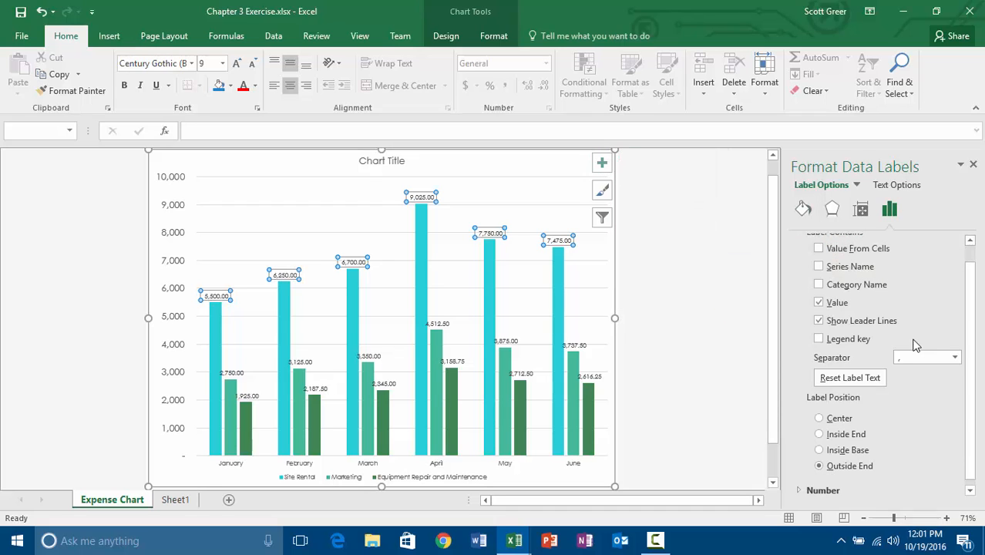
pyautogui.click(798, 491)
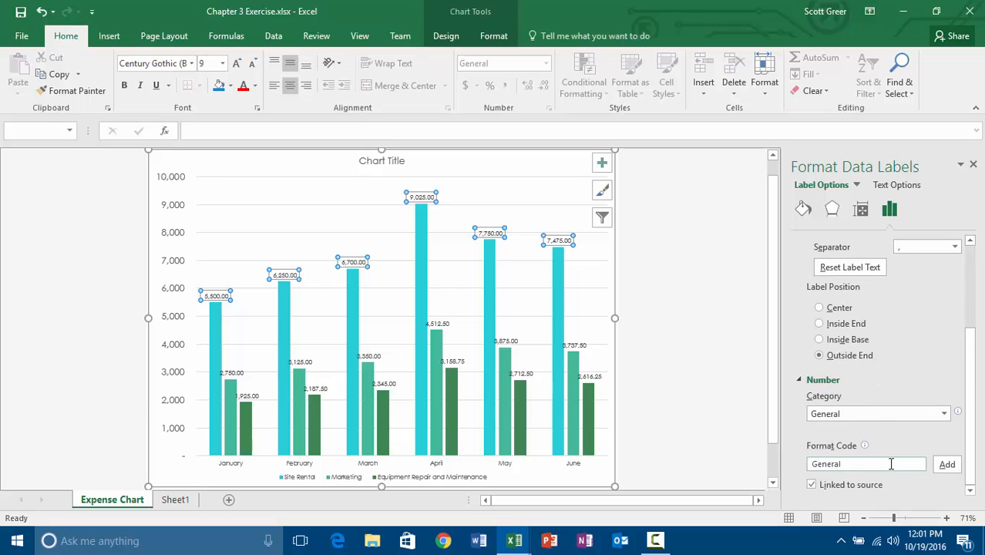
pyautogui.click(877, 416)
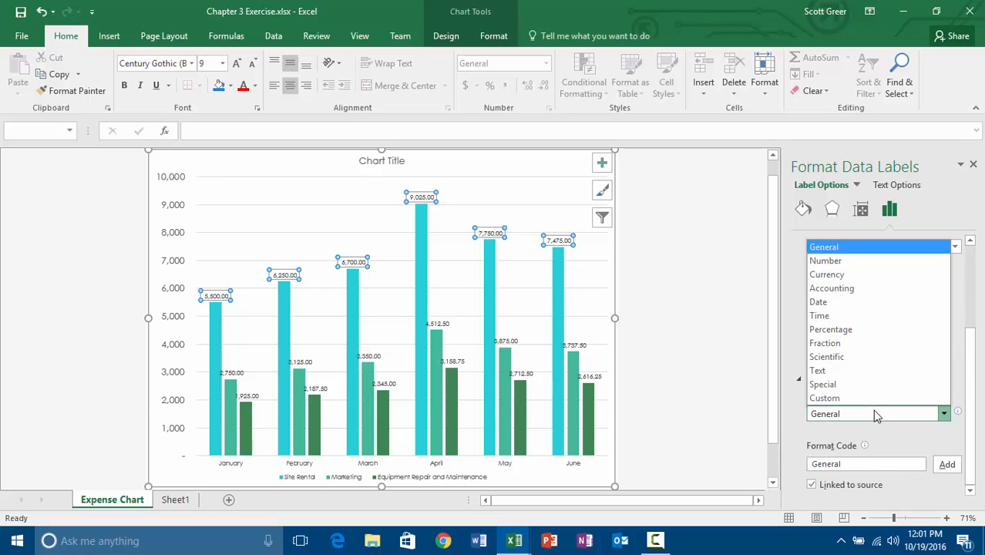
pyautogui.click(855, 266)
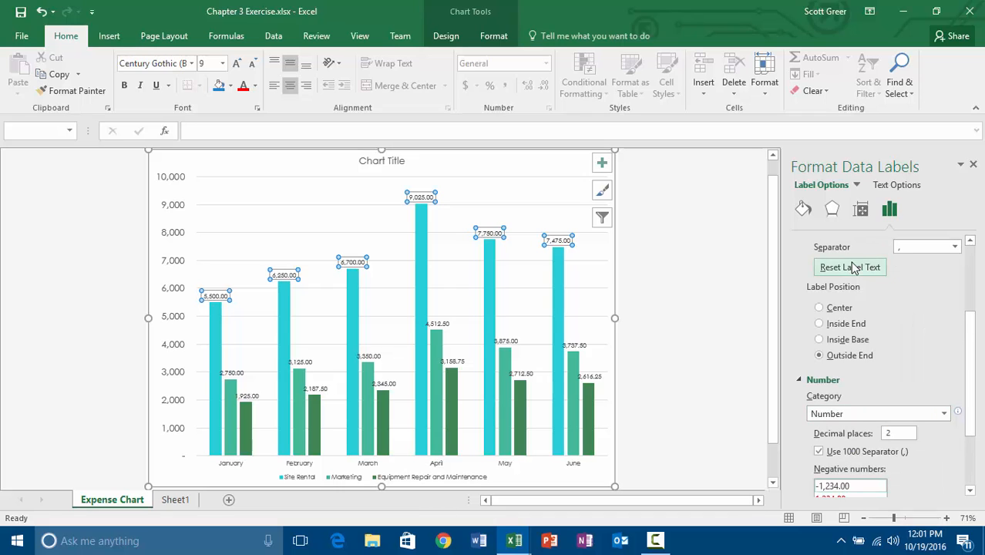
# Set the Site Rental data labels to 0 decimal places and deselect the chart.
pyautogui.click(900, 434)
pyautogui.press('BackSpace')
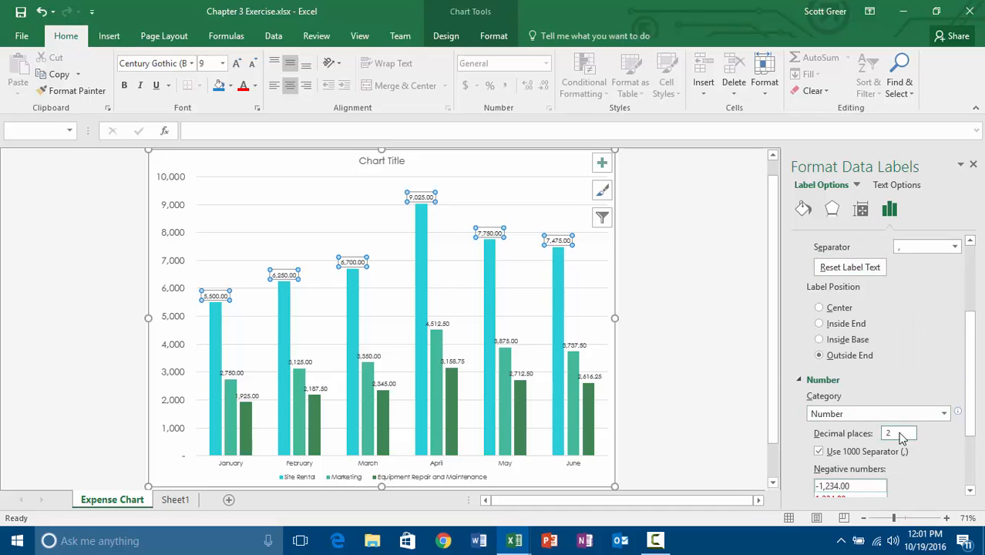
pyautogui.write('0')
pyautogui.press('Return')
pyautogui.click(582, 288)
pyautogui.click(725, 285)
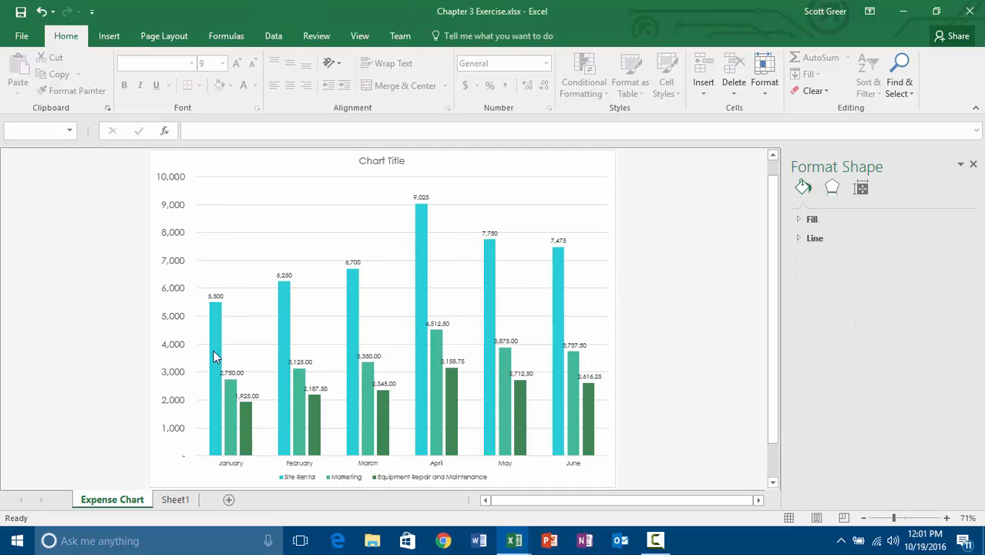
pyautogui.click(231, 374)
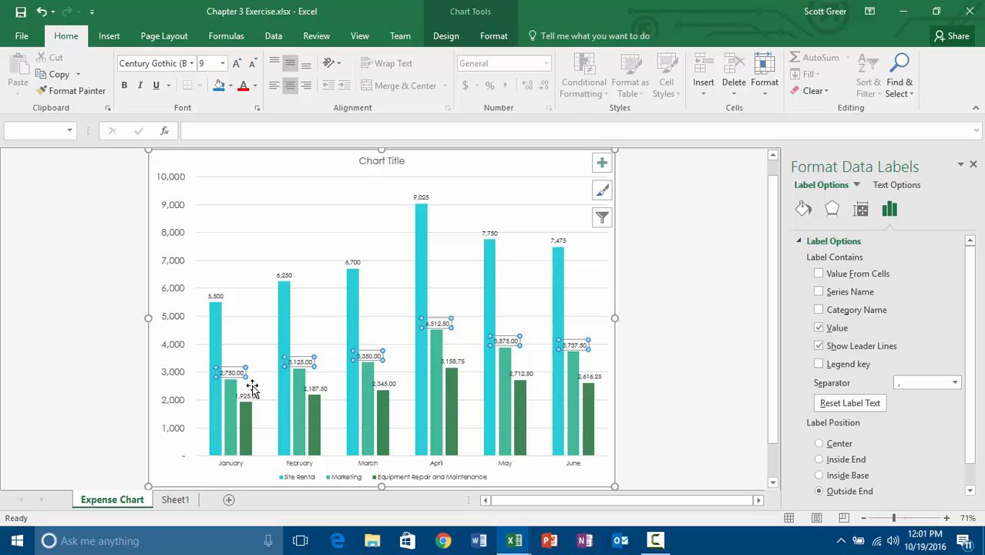
pyautogui.click(250, 396)
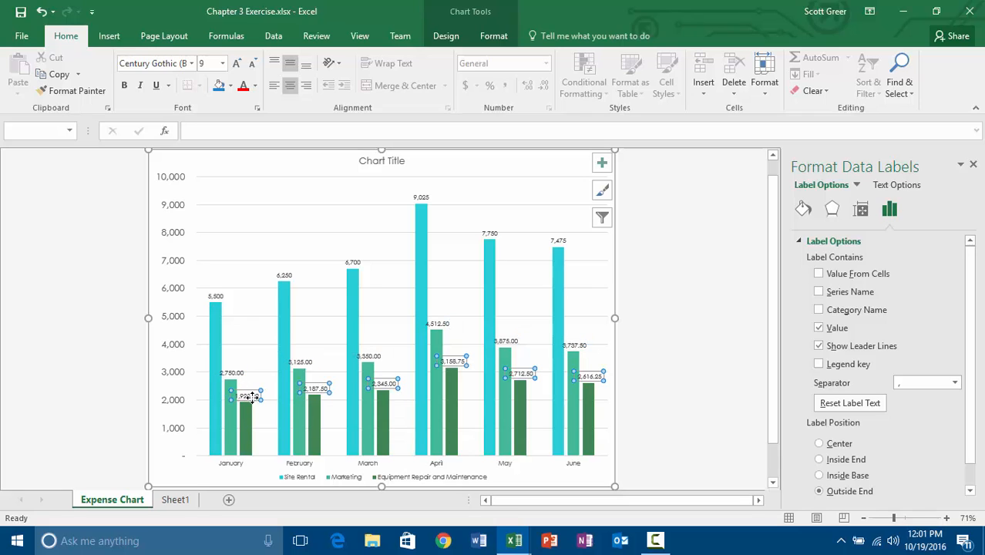
pyautogui.click(232, 374)
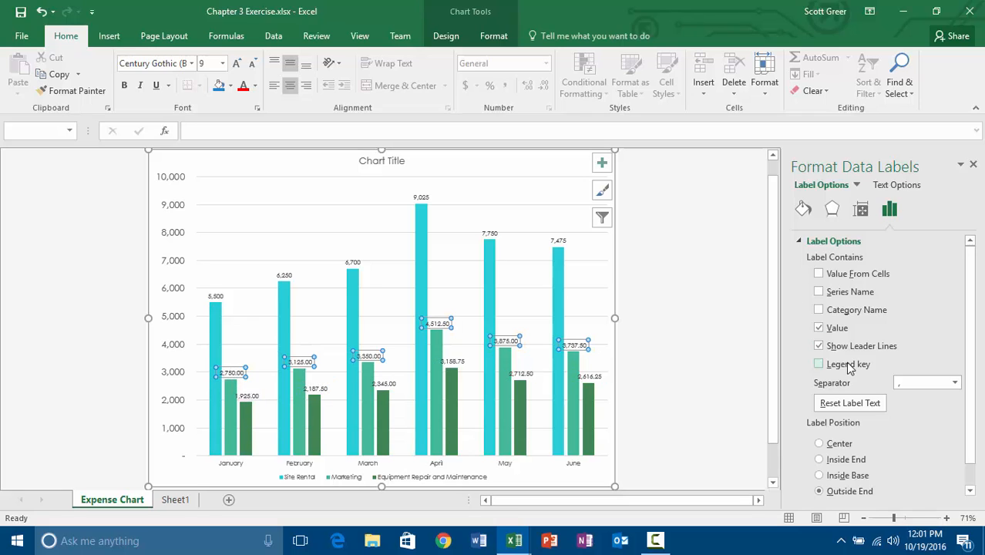
pyautogui.scroll(-1, 876, 299)
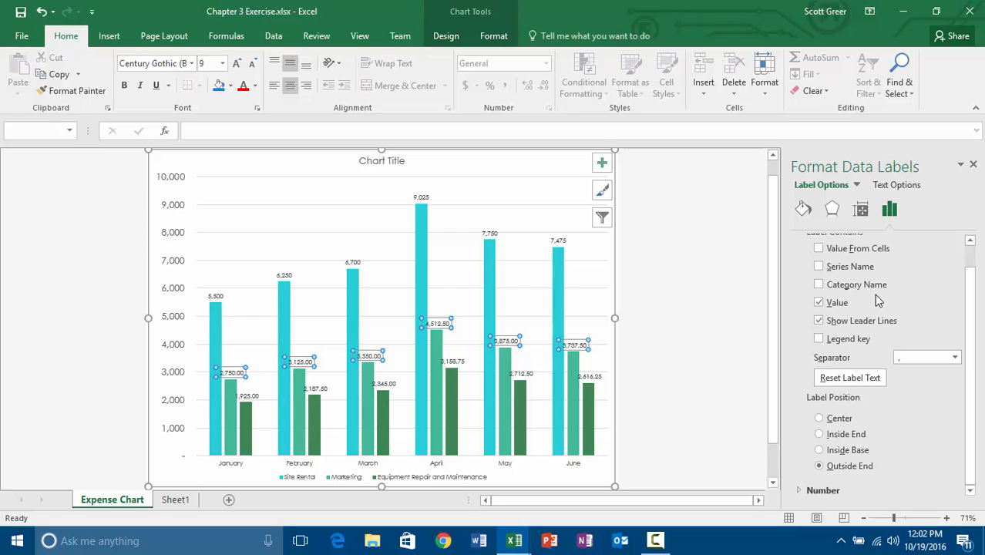
pyautogui.click(604, 193)
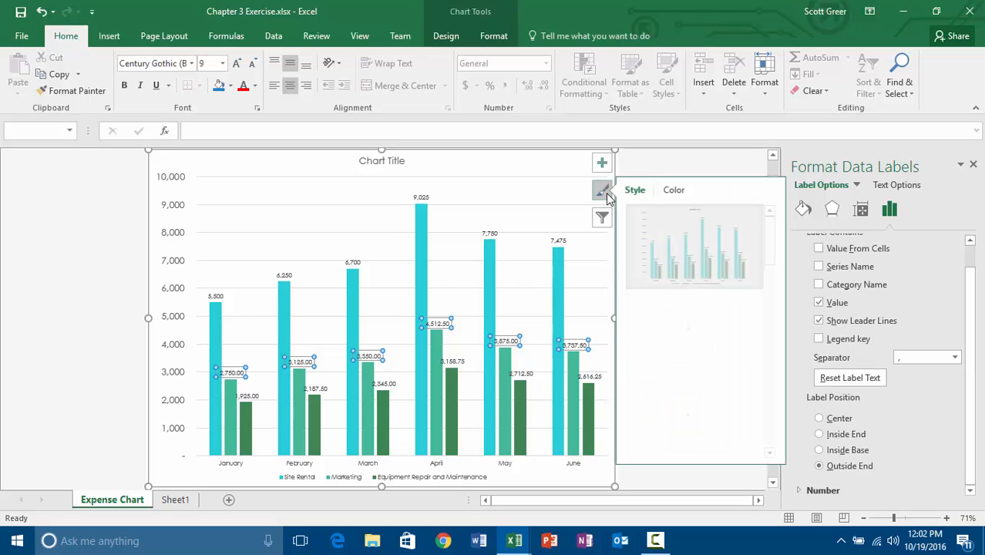
pyautogui.click(603, 192)
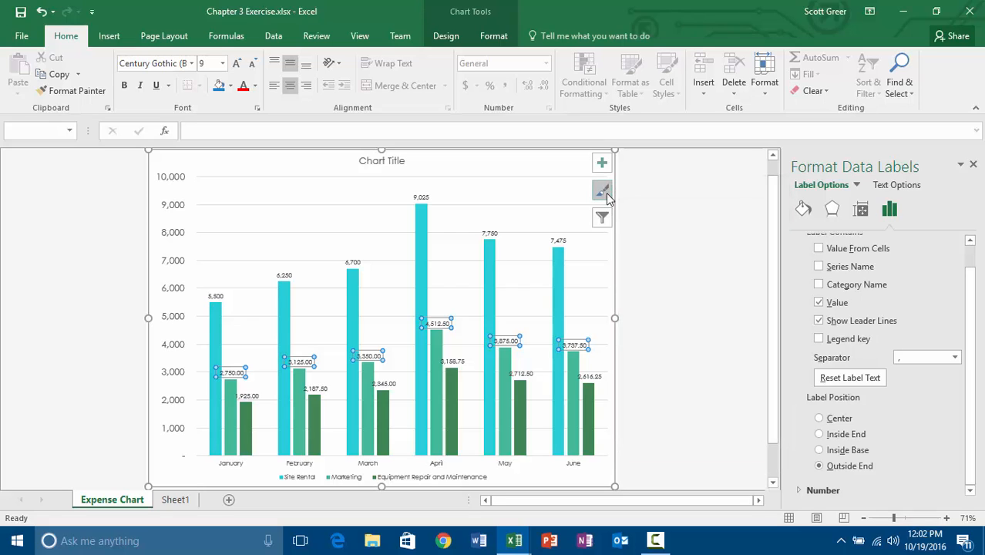
pyautogui.click(973, 164)
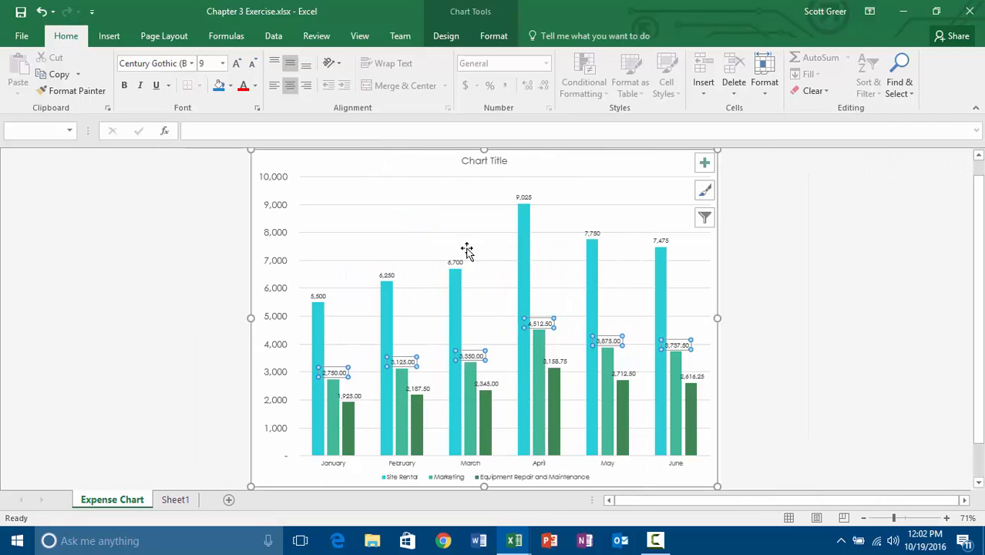
pyautogui.click(276, 244)
pyautogui.rightClick(276, 243)
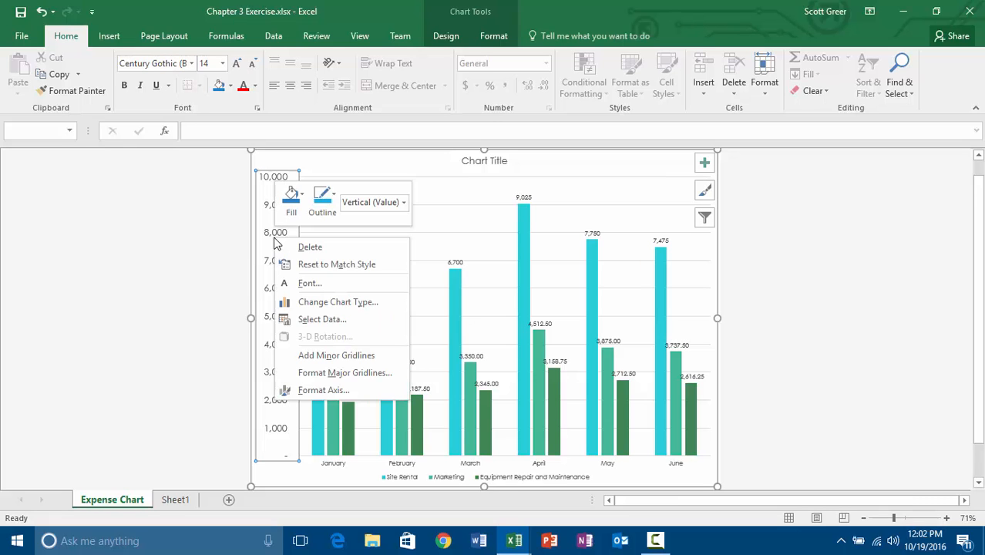
pyautogui.click(324, 390)
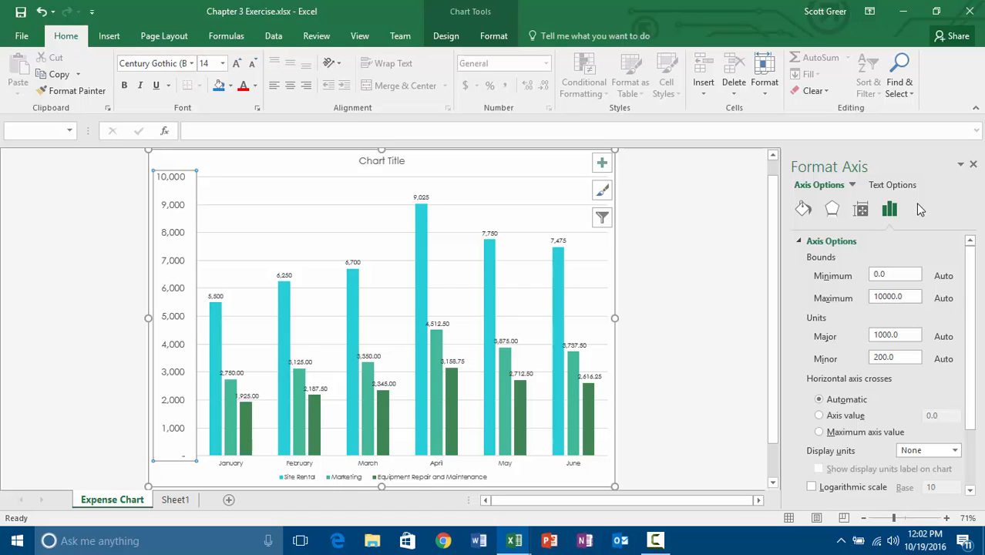
pyautogui.click(974, 166)
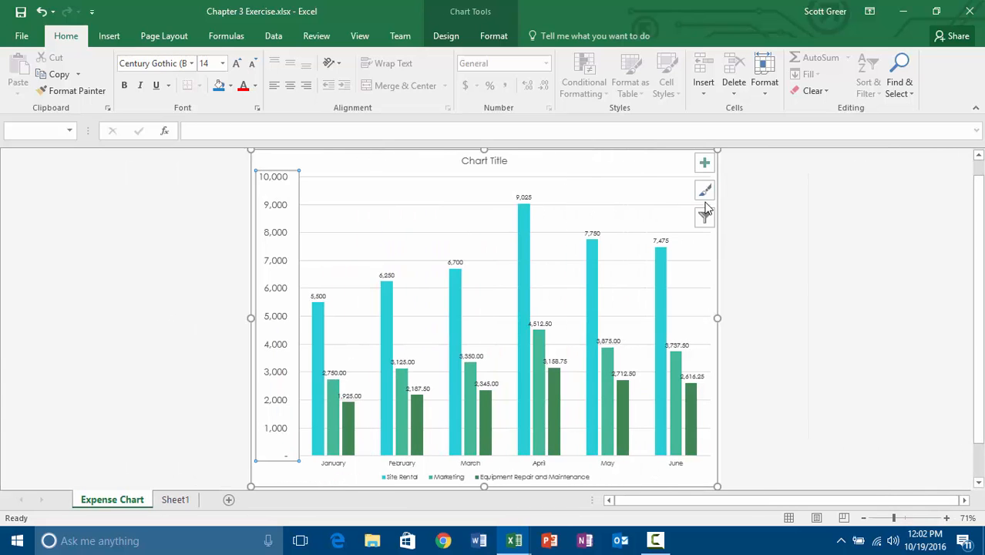
# Remove the data labels from the chart and apply chart Style 3.
pyautogui.click(706, 161)
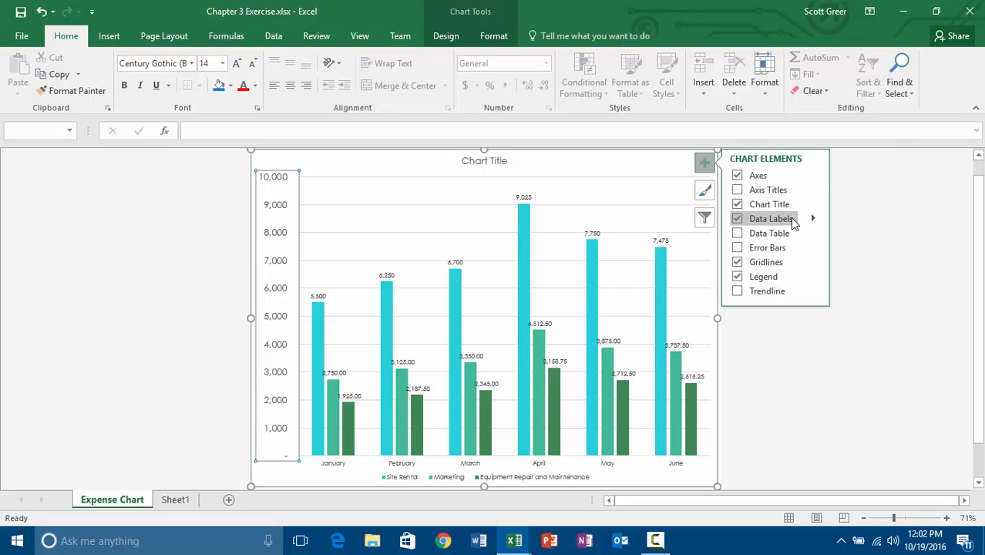
pyautogui.click(738, 219)
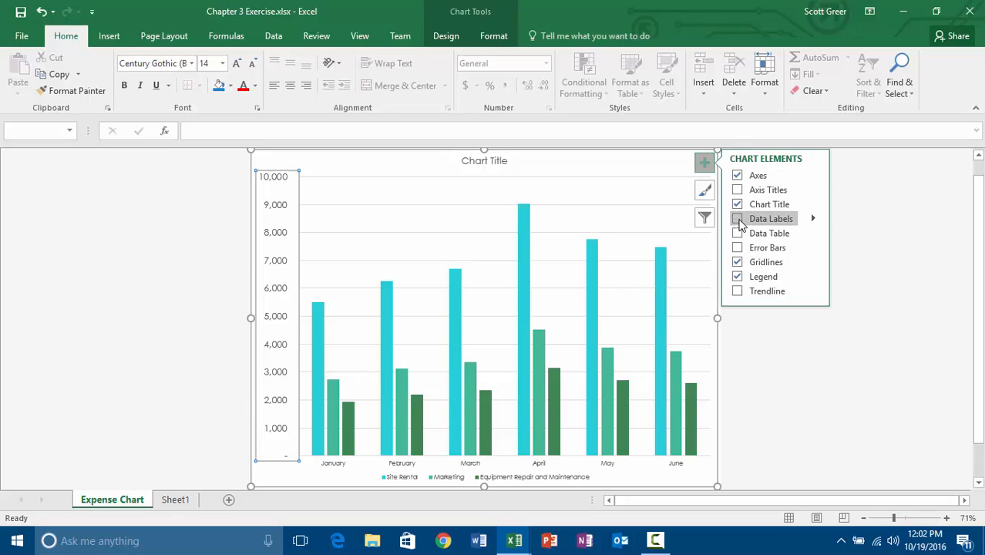
pyautogui.click(708, 193)
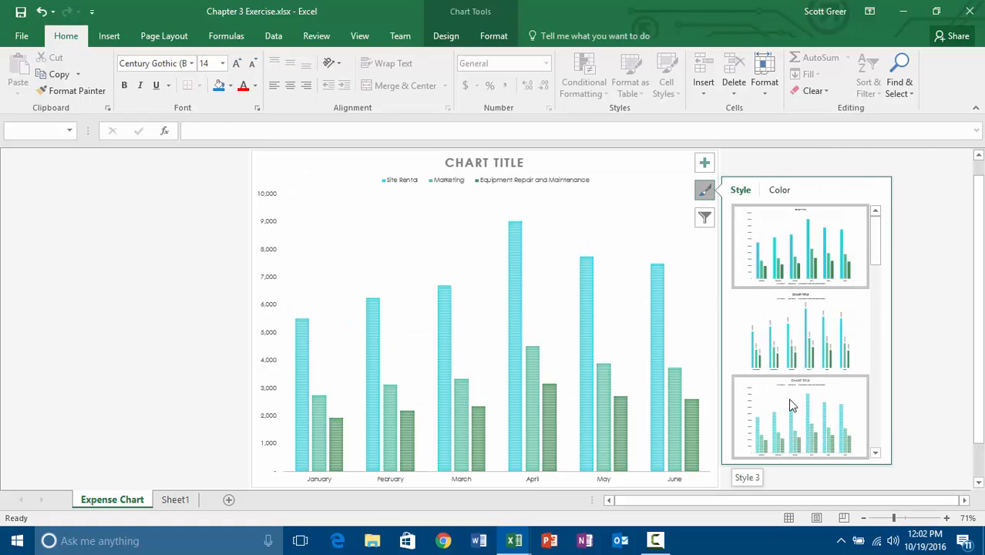
pyautogui.click(793, 406)
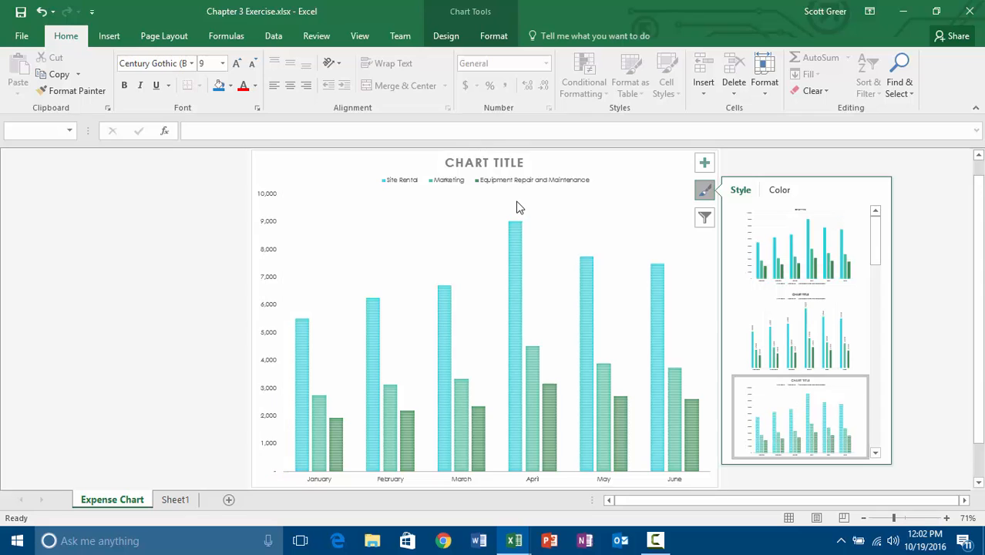
# Replace the chart title text with "SIX MONTH PROJECTED EXPENSES" and deselect the chart.
pyautogui.click(501, 164)
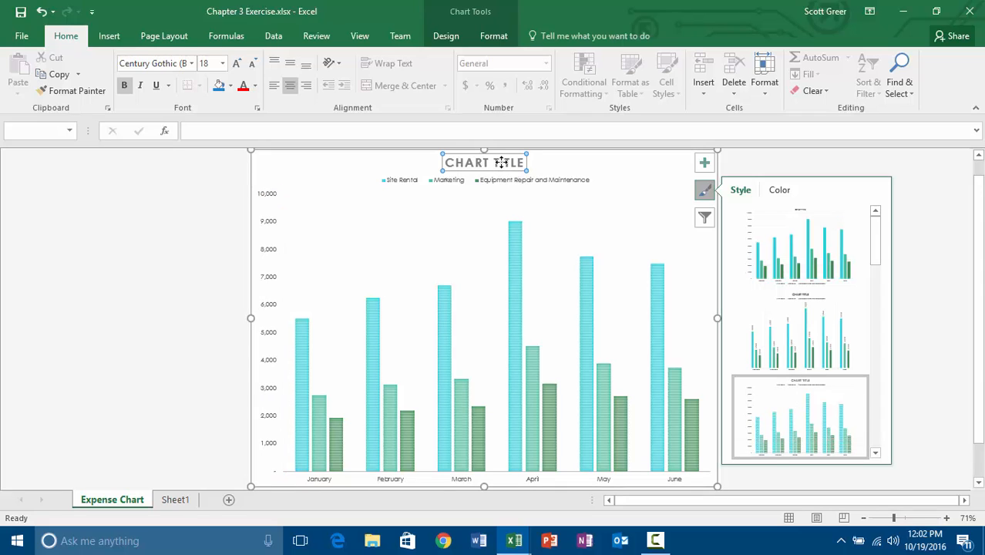
pyautogui.tripleClick(501, 163)
pyautogui.click(500, 162)
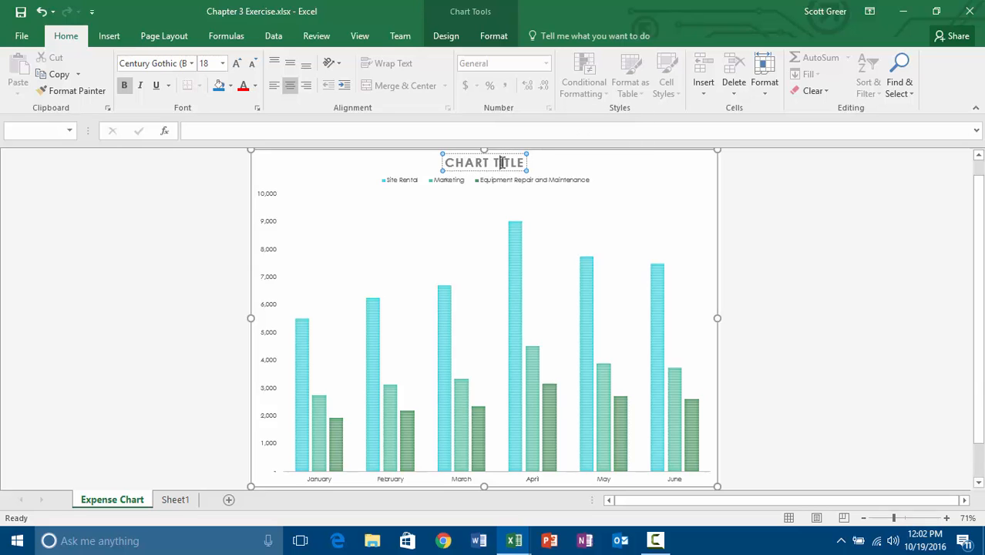
pyautogui.press('BackSpace')
pyautogui.press('BackSpace')
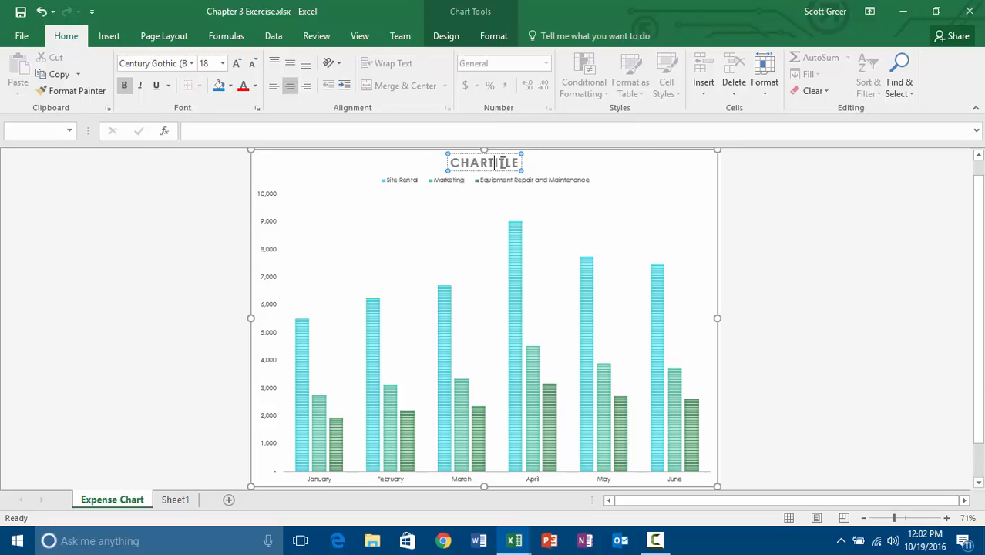
pyautogui.press('BackSpace')
pyautogui.press('BackSpace')
pyautogui.press('BackSpace')
pyautogui.press('BackSpace')
pyautogui.press('BackSpace')
pyautogui.doubleClick(502, 162)
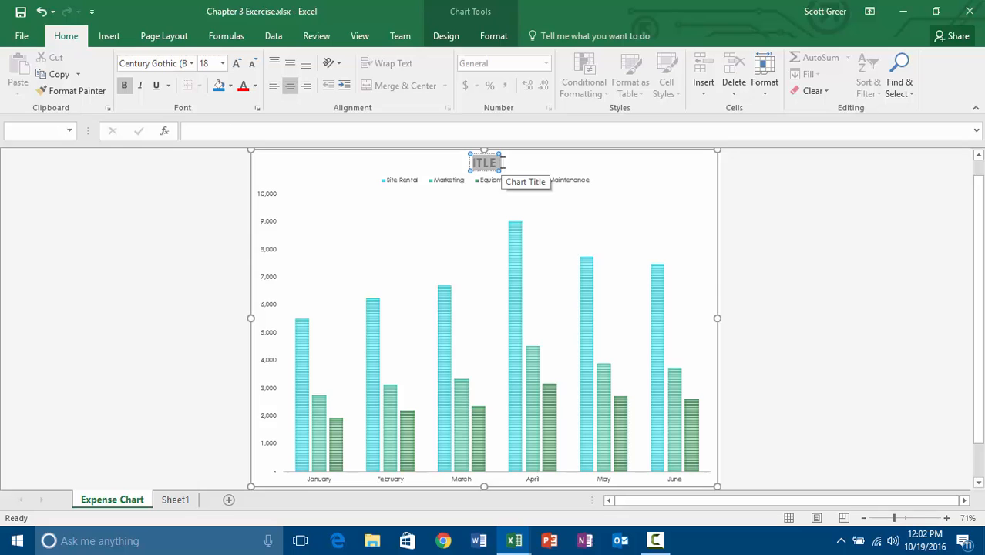
pyautogui.write('SIX MONTH P')
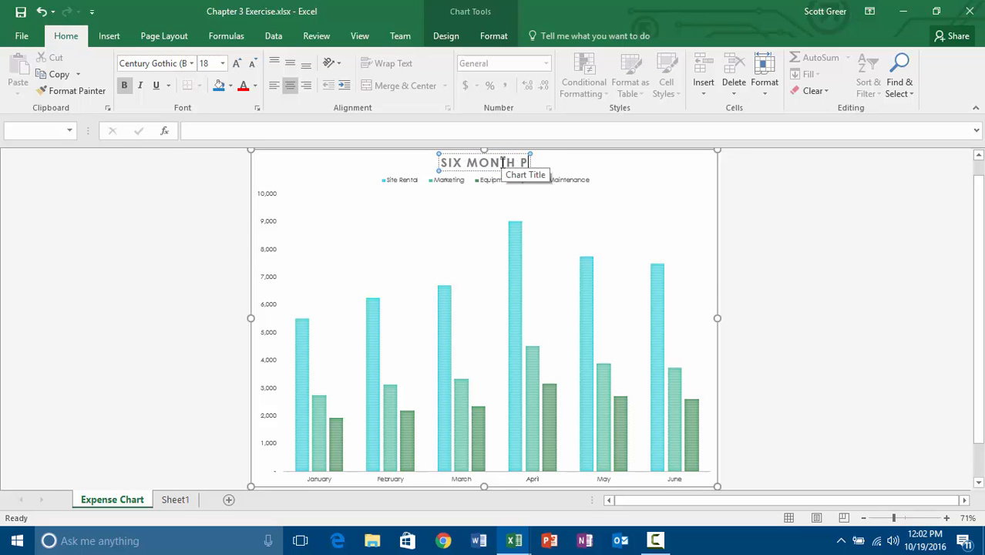
pyautogui.write('ROJECTED EXPEN')
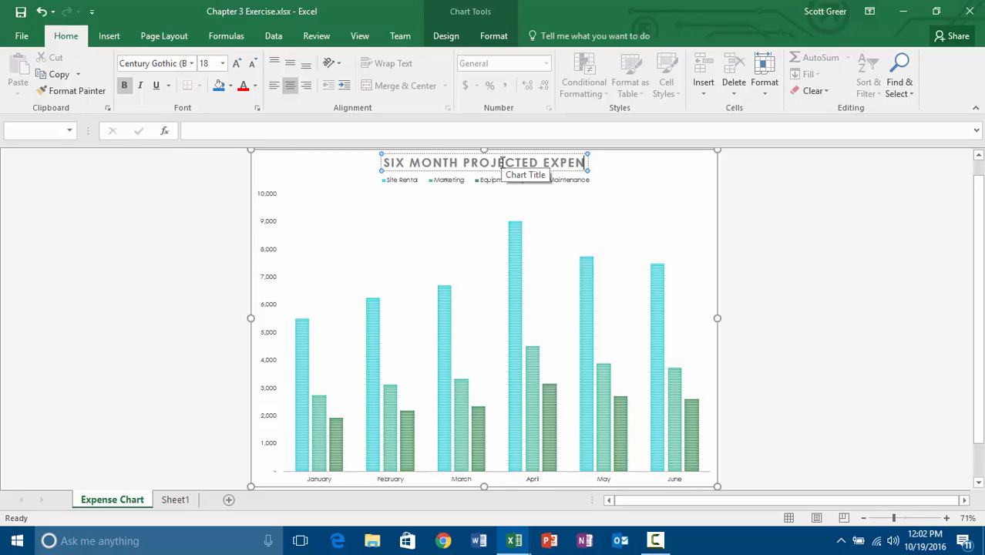
pyautogui.write('SES')
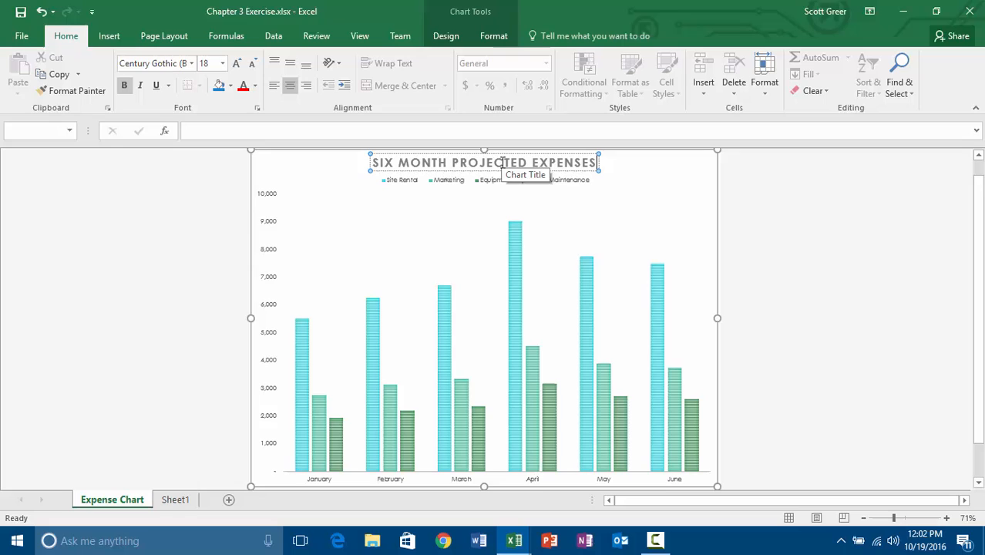
pyautogui.click(829, 282)
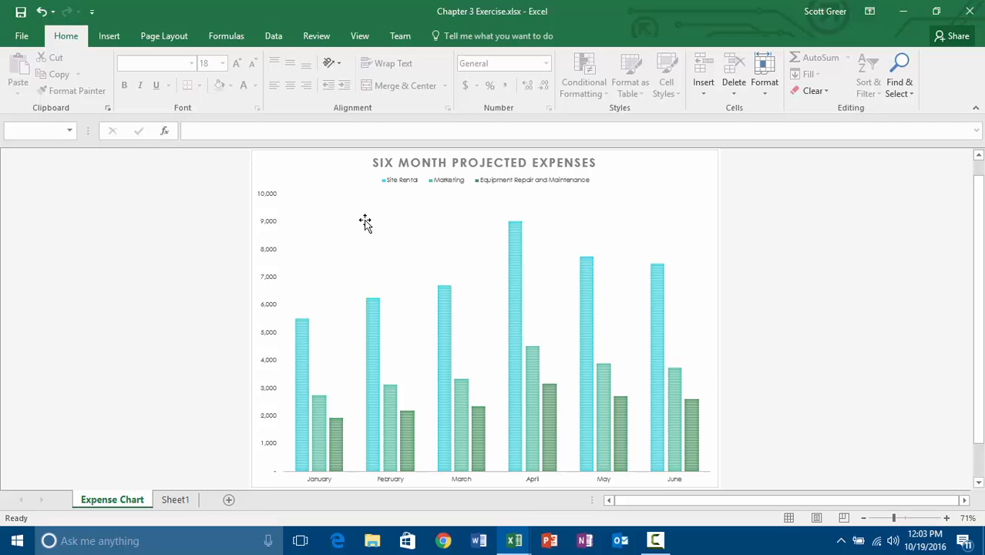
# Add a primary vertical axis title to the expense chart.
pyautogui.click(293, 231)
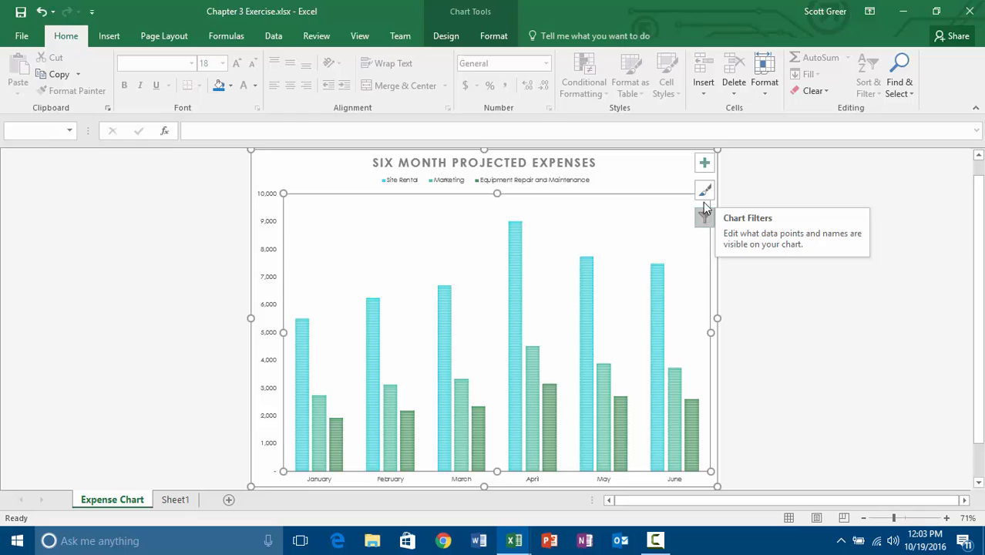
pyautogui.click(705, 163)
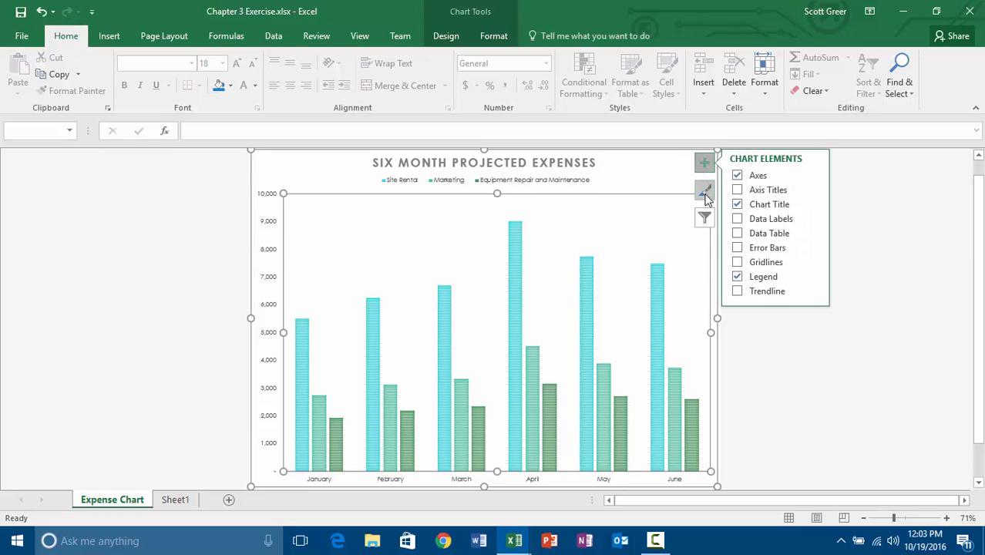
pyautogui.click(813, 191)
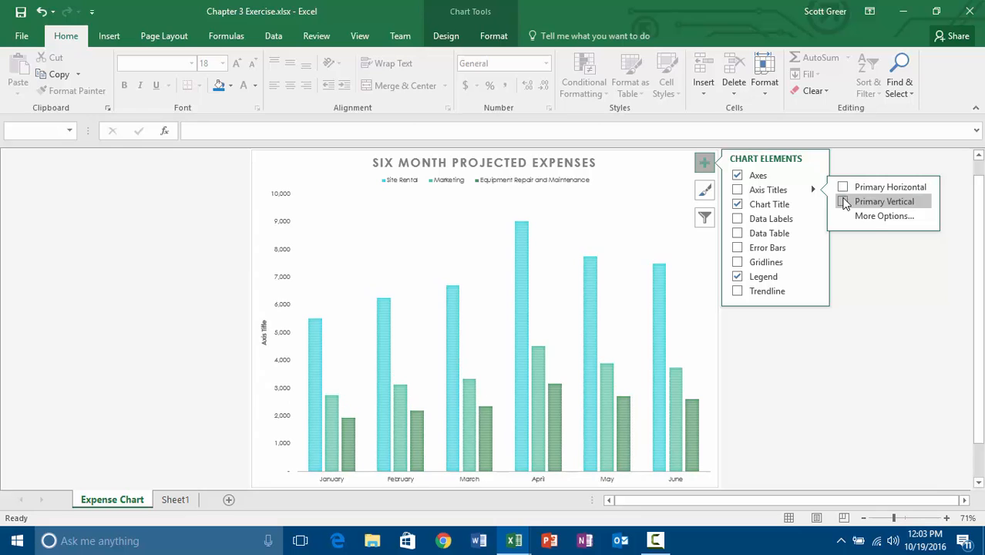
pyautogui.click(844, 202)
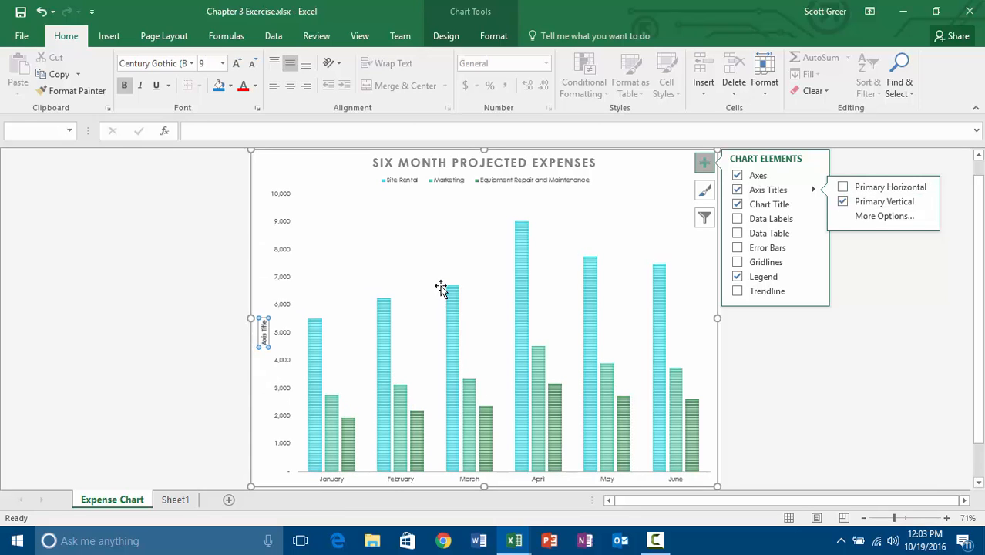
# Replace the vertical axis title's placeholder text with a dollar sign ($).
pyautogui.click(263, 336)
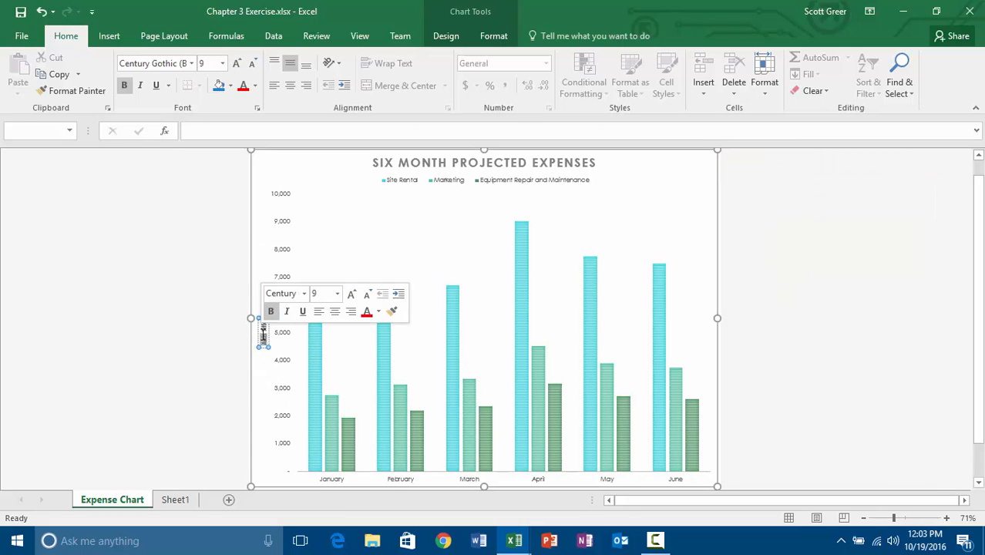
pyautogui.press('Delete')
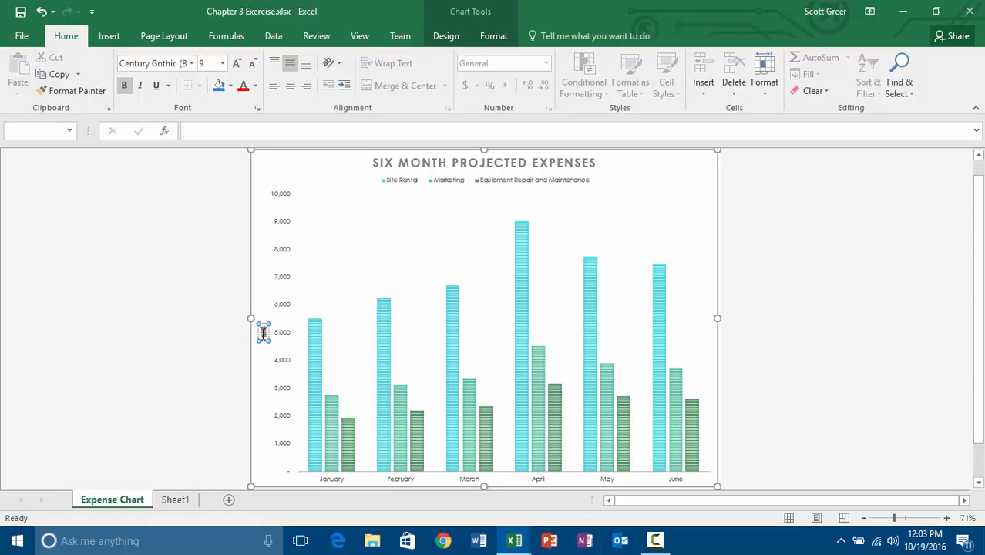
pyautogui.press('BackSpace')
pyautogui.press('BackSpace')
pyautogui.press('BackSpace')
pyautogui.press('BackSpace')
pyautogui.press('BackSpace')
pyautogui.write('E')
pyautogui.click(202, 333)
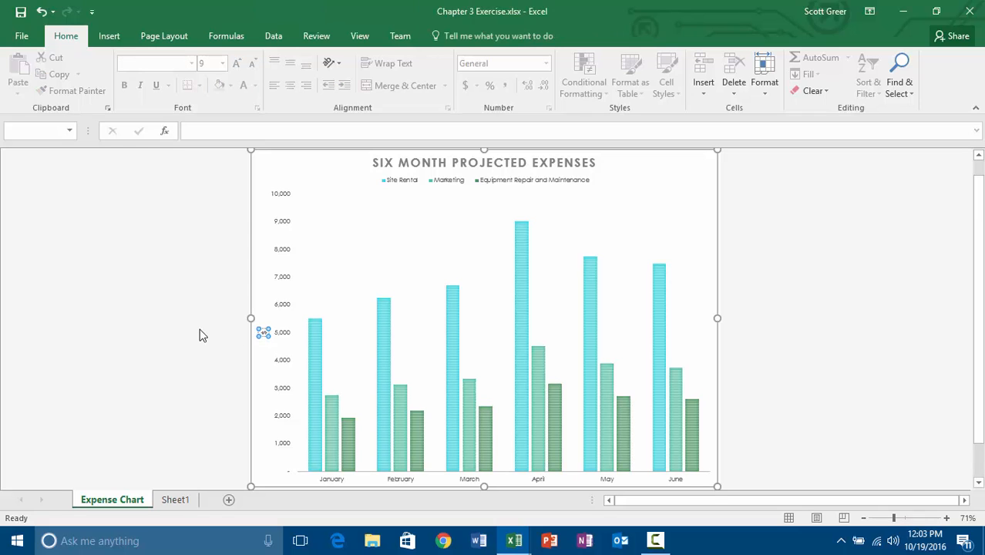
# Set the text direction of the vertical axis title to Horizontal.
pyautogui.click(264, 334)
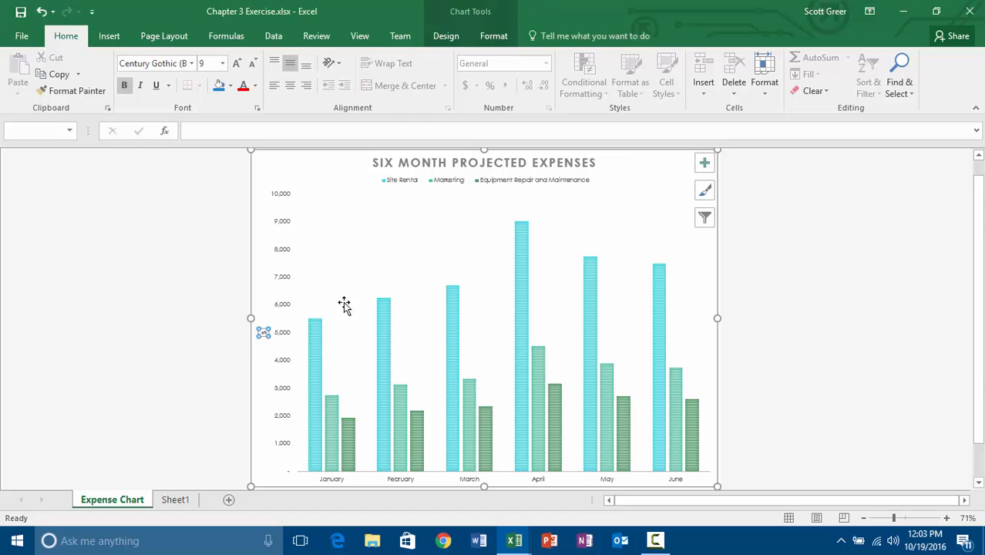
pyautogui.rightClick(265, 333)
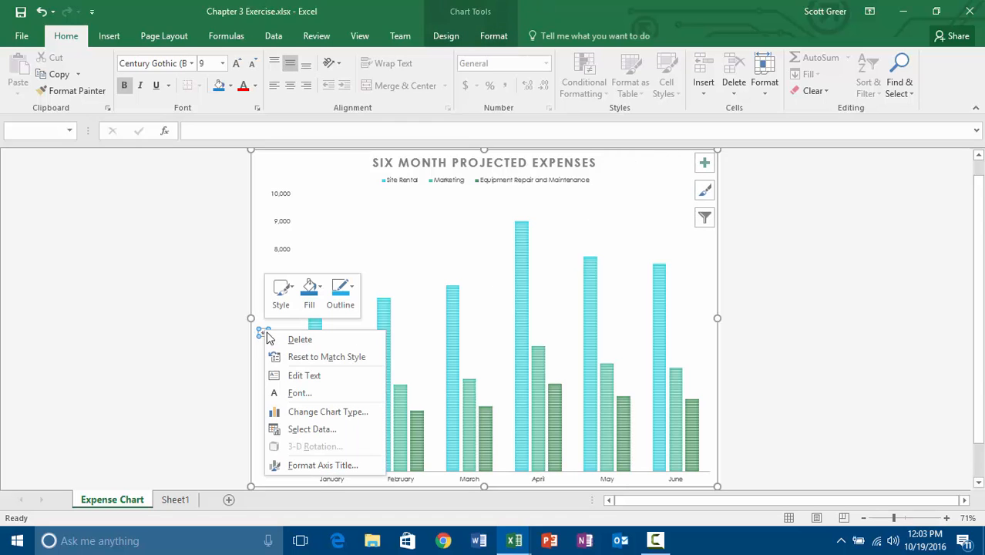
pyautogui.click(308, 465)
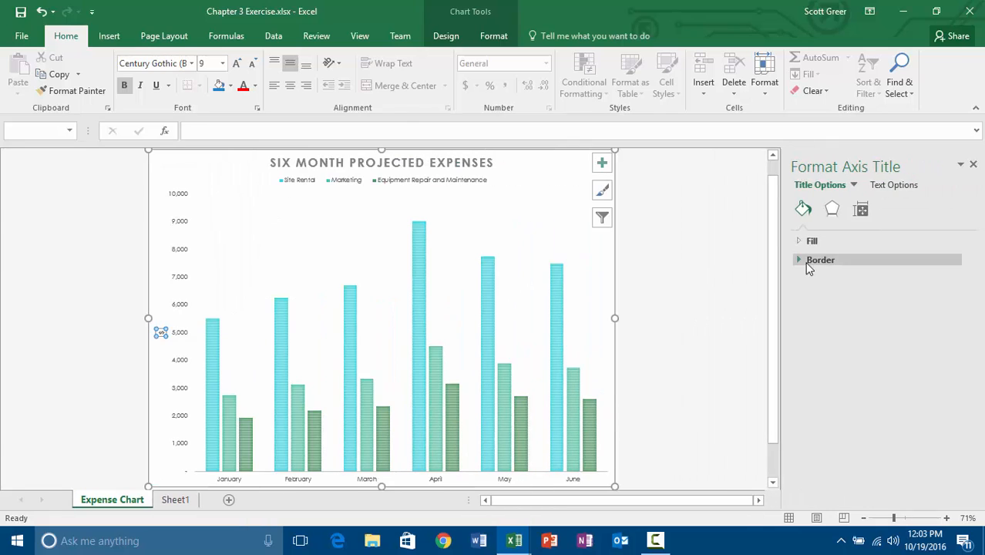
pyautogui.click(862, 211)
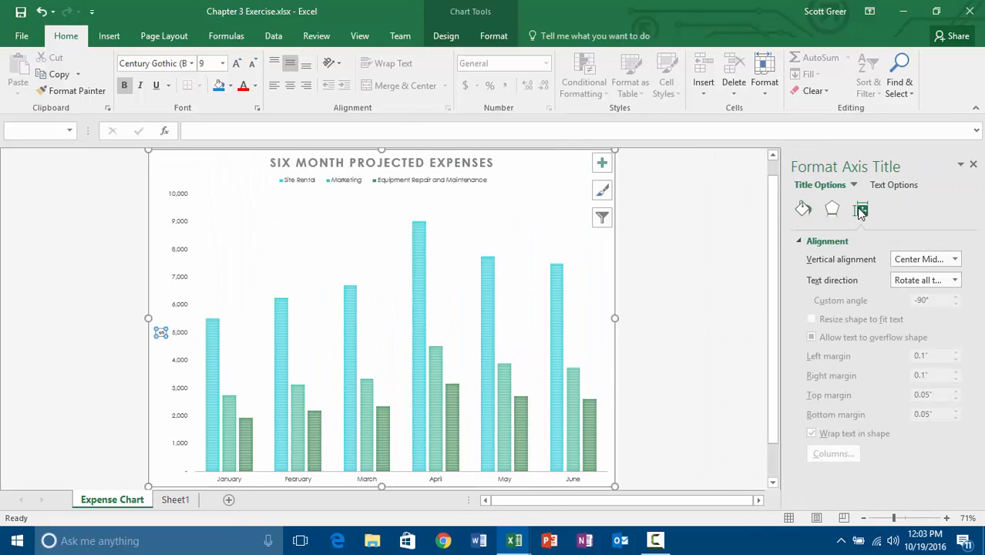
pyautogui.click(955, 281)
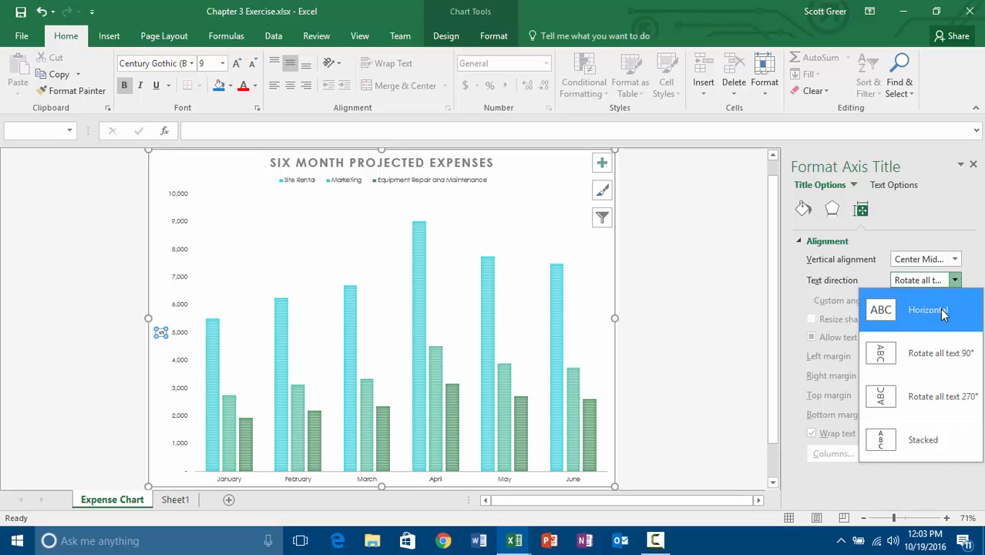
pyautogui.click(944, 309)
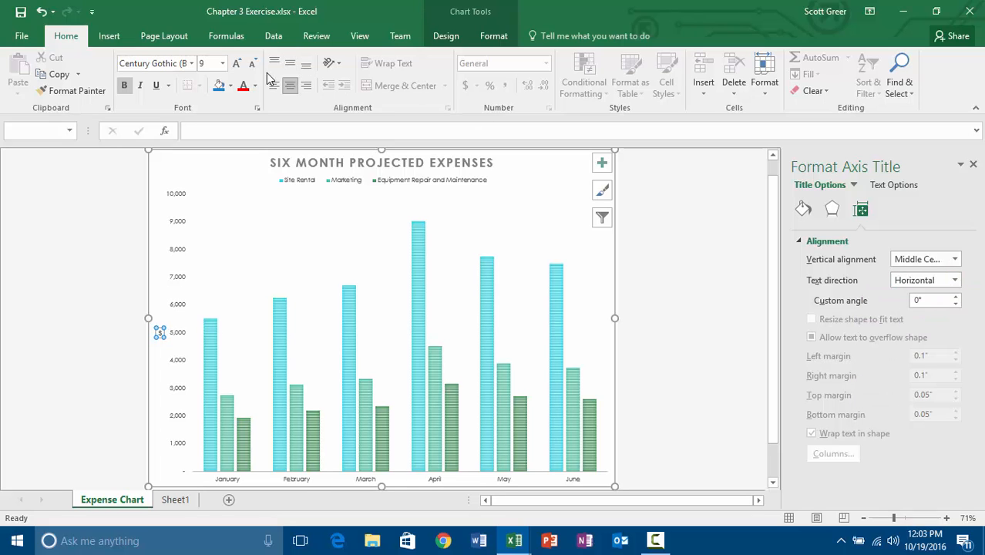
# Enlarge the vertical axis title's dollar sign to font size 32 and deselect the chart.
pyautogui.click(237, 64)
pyautogui.click(237, 64)
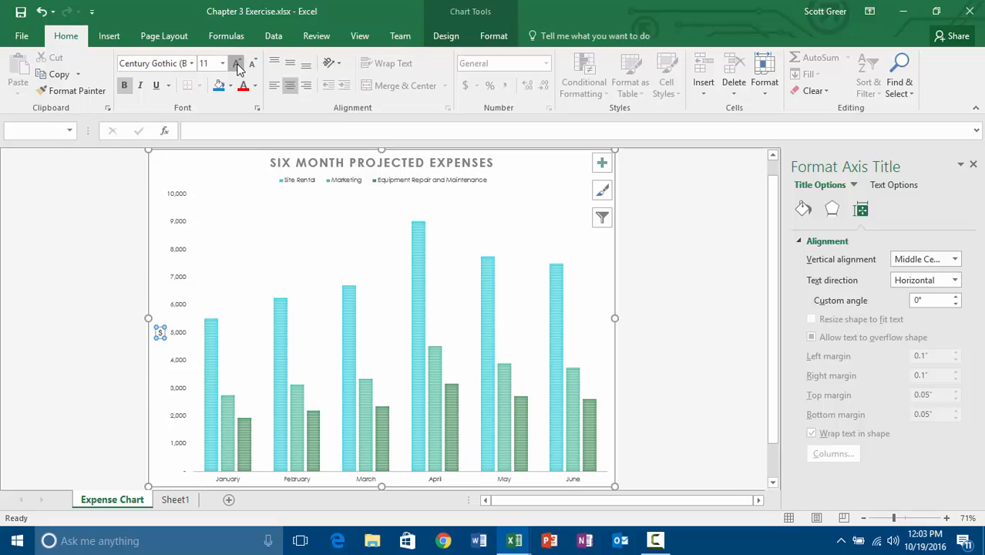
pyautogui.click(237, 64)
pyautogui.click(236, 64)
pyautogui.click(237, 64)
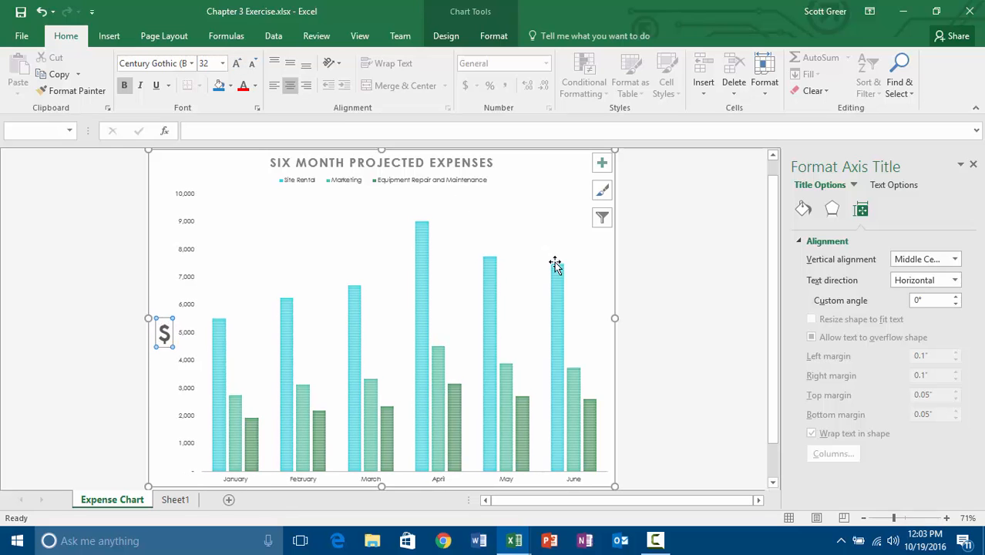
pyautogui.click(649, 300)
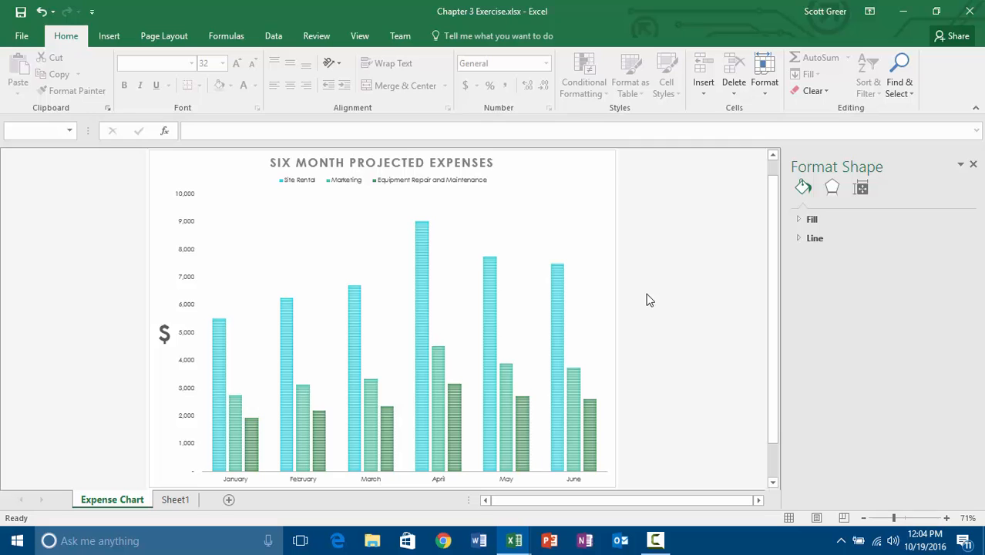
# Reopen the vertical axis title's formatting options and review its alignment settings.
pyautogui.click(164, 331)
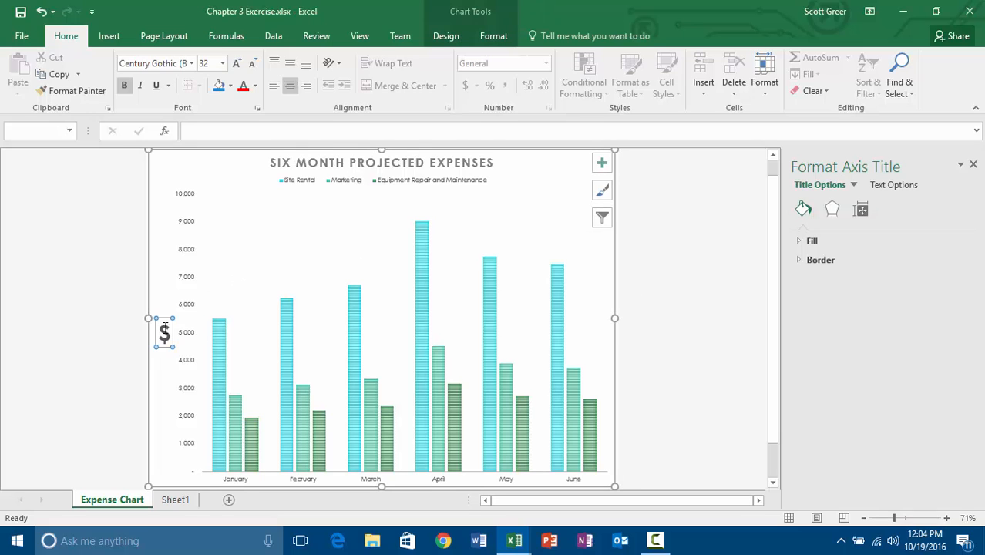
pyautogui.rightClick(164, 330)
pyautogui.click(224, 463)
pyautogui.click(861, 216)
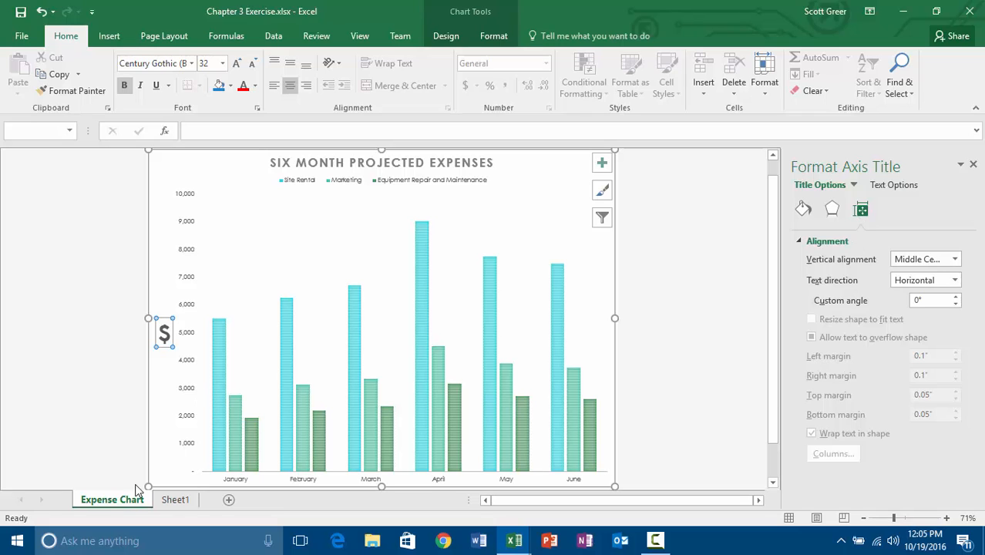
# Color the Expense Chart sheet tab with the green theme color that matches the projection's title banner.
pyautogui.rightClick(121, 503)
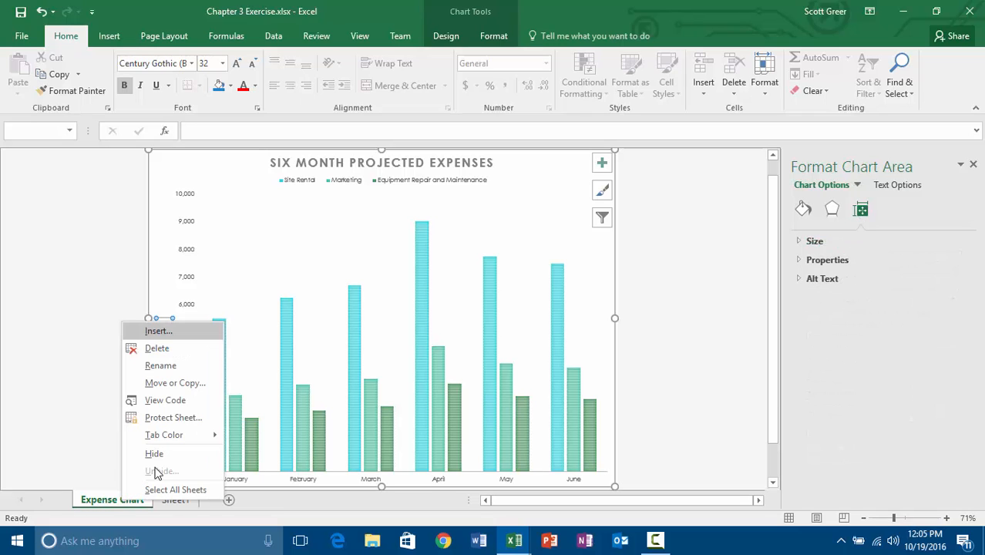
pyautogui.moveTo(203, 436)
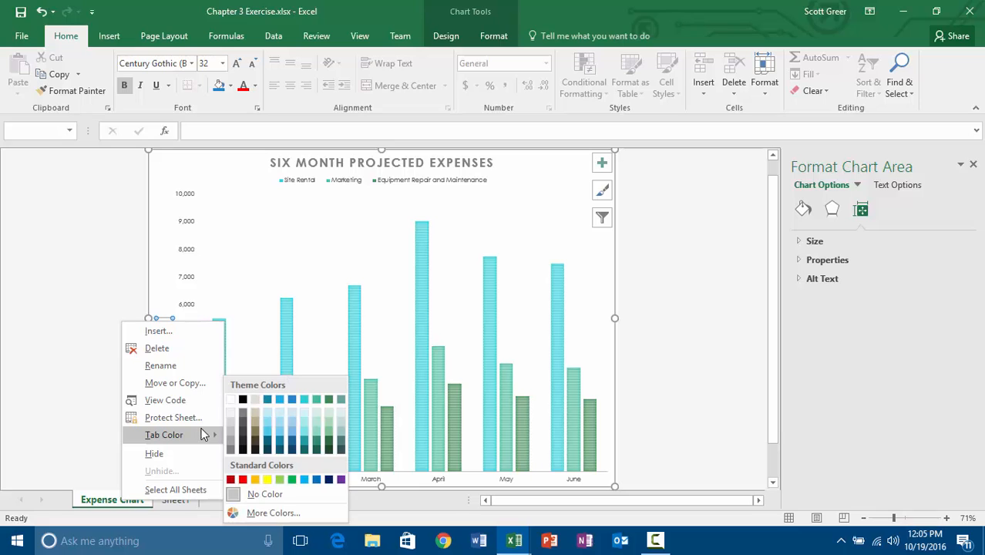
pyautogui.click(317, 401)
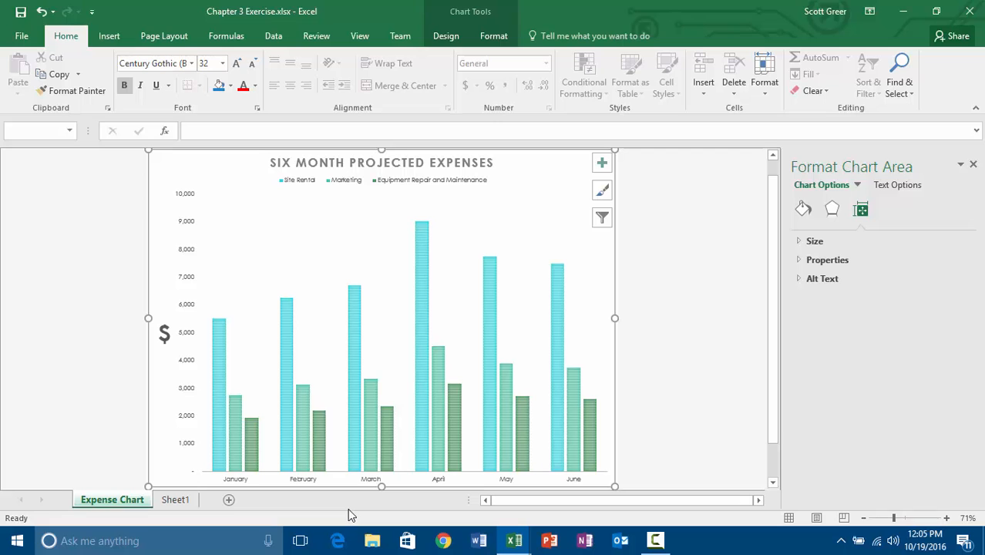
# Rename Sheet1 as "Six Month Financial Projection".
pyautogui.click(175, 500)
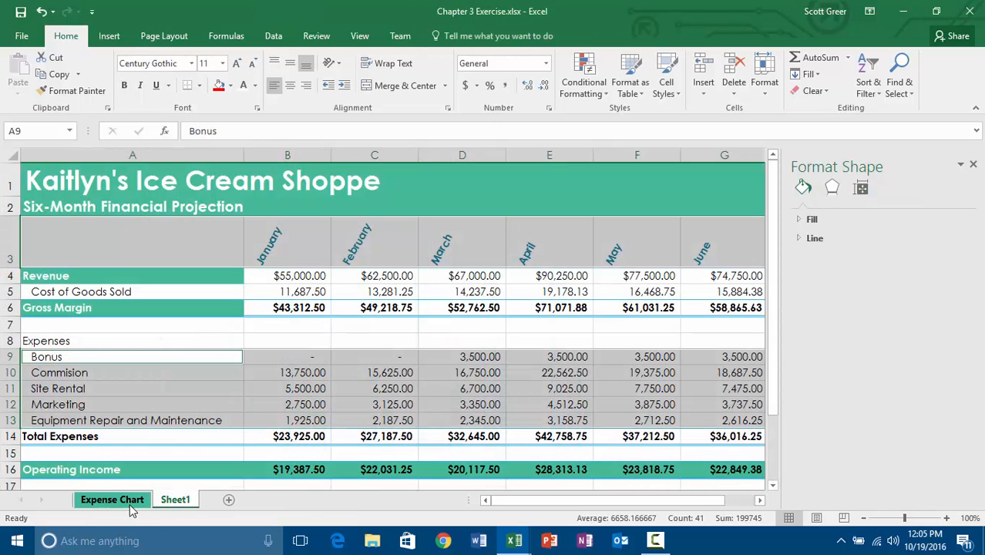
pyautogui.doubleClick(176, 501)
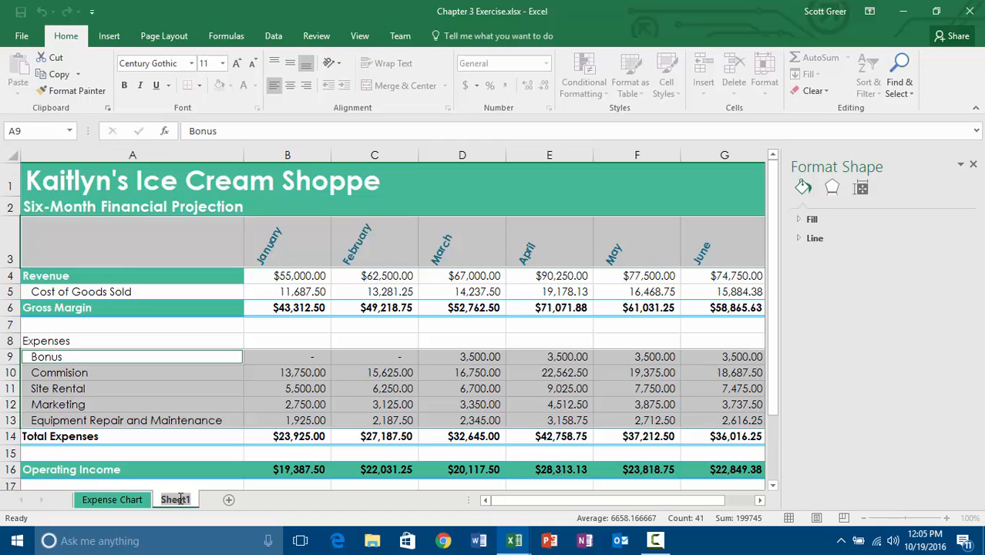
pyautogui.write('Six M')
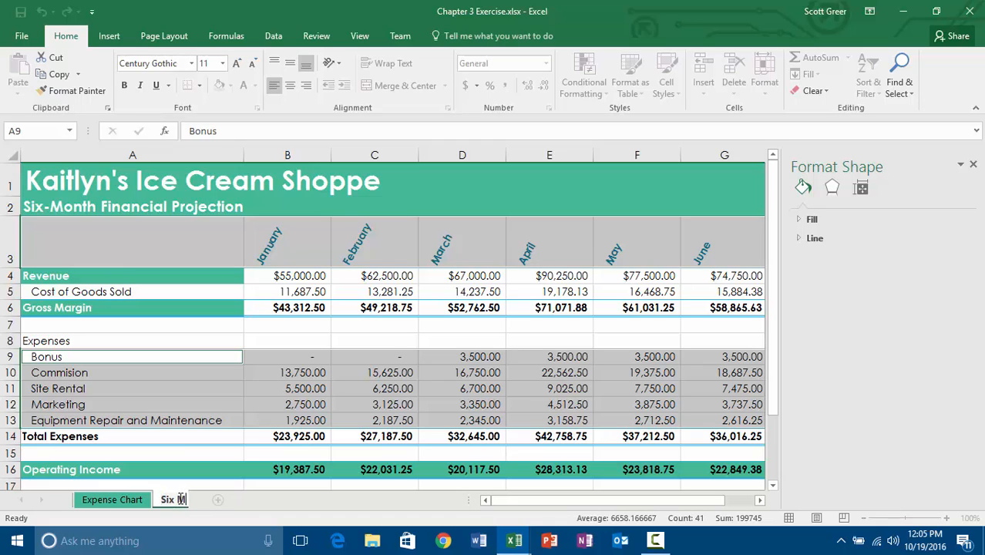
pyautogui.write('onth Financial ')
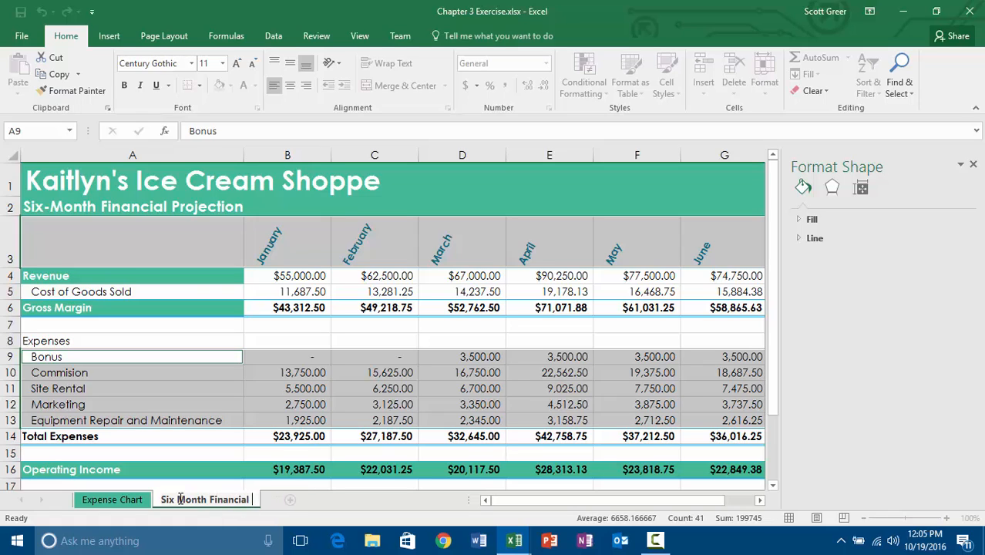
pyautogui.write('Projection')
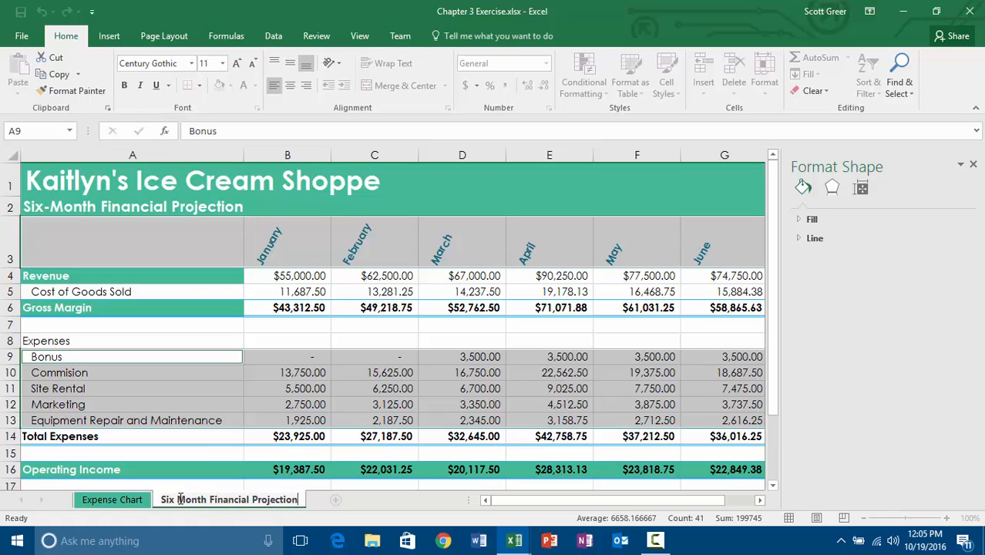
pyautogui.press('Return')
# Give the Six Month Financial Projection sheet tab the same green theme color as the Expense Chart tab.
pyautogui.rightClick(181, 500)
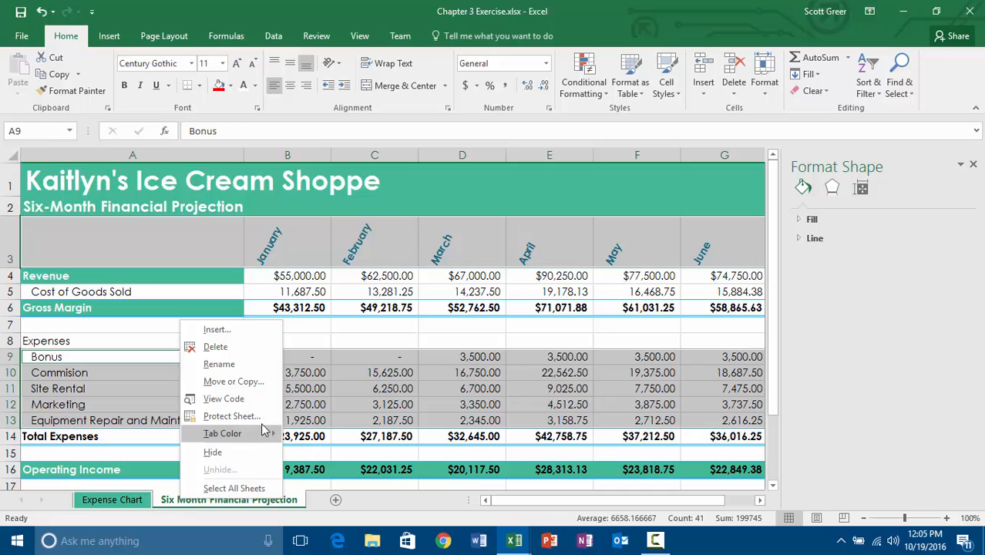
pyautogui.moveTo(261, 432)
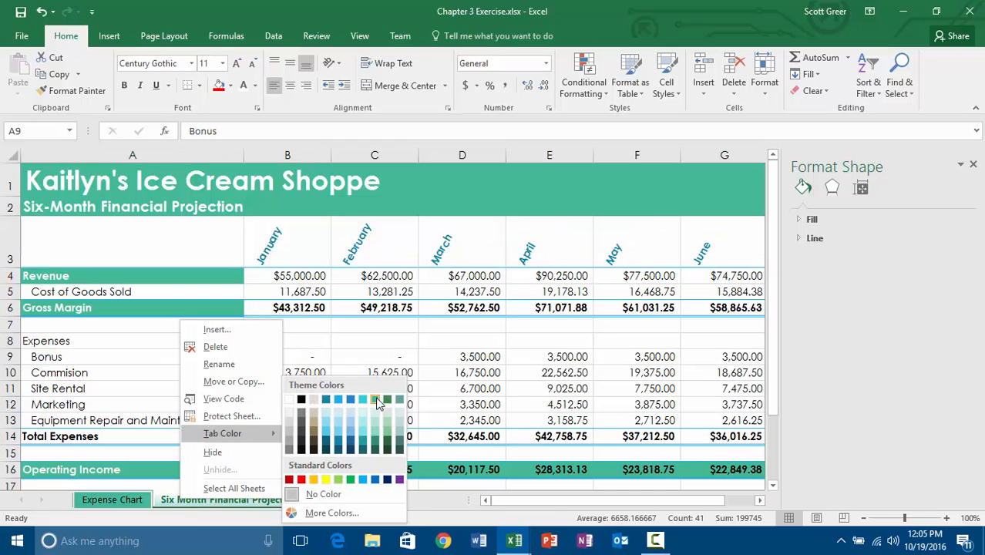
pyautogui.click(374, 399)
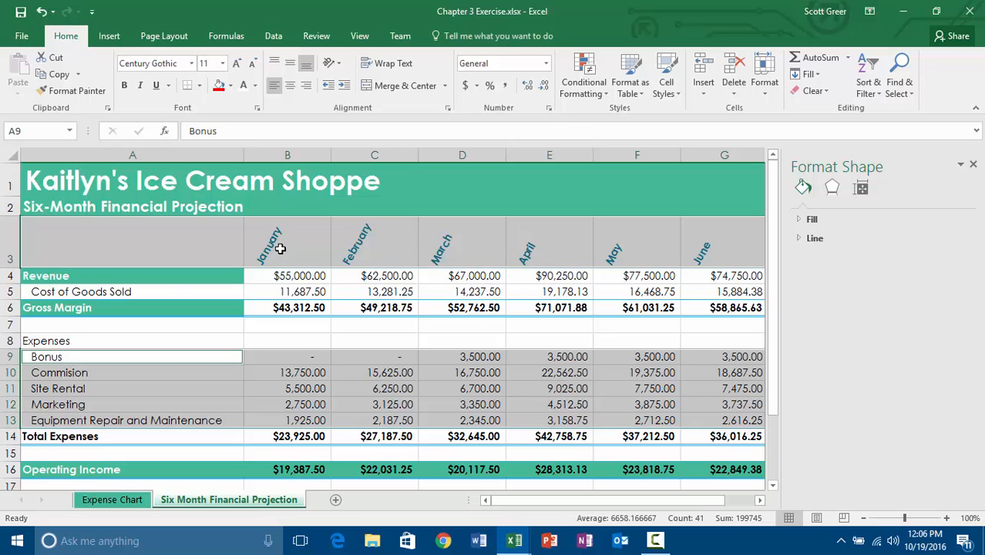
# Move the Expense Chart sheet after the Six Month Financial Projection sheet, return to the projection sheet and select cell F8.
pyautogui.click(114, 501)
pyautogui.moveTo(113, 502)
pyautogui.mouseDown()
pyautogui.moveTo(299, 518)
pyautogui.moveTo(324, 501)
pyautogui.mouseUp()
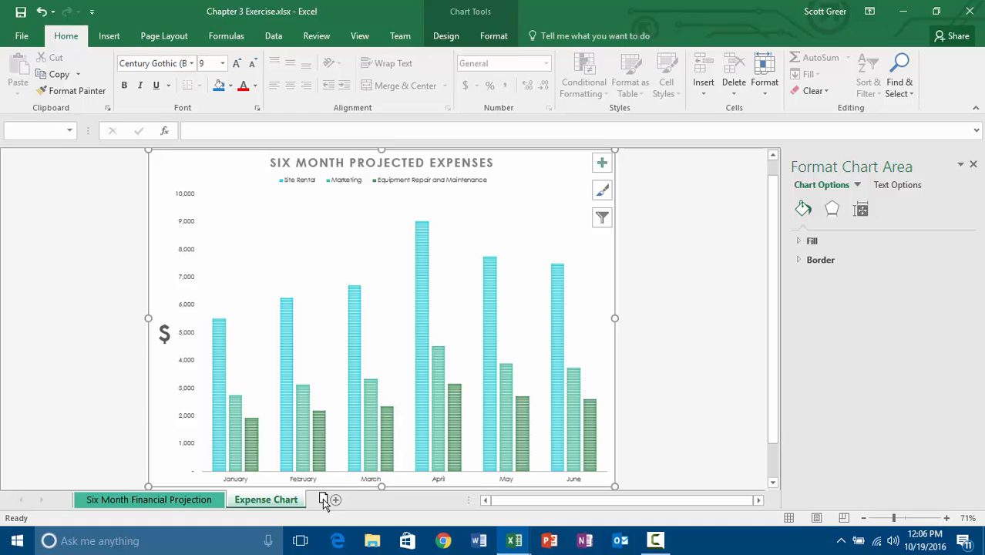
pyautogui.click(139, 501)
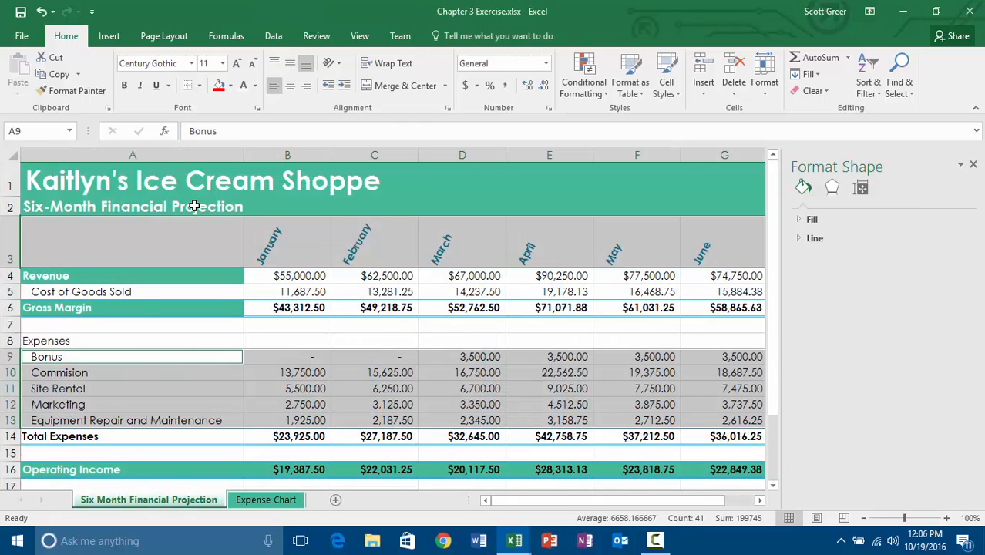
pyautogui.click(636, 340)
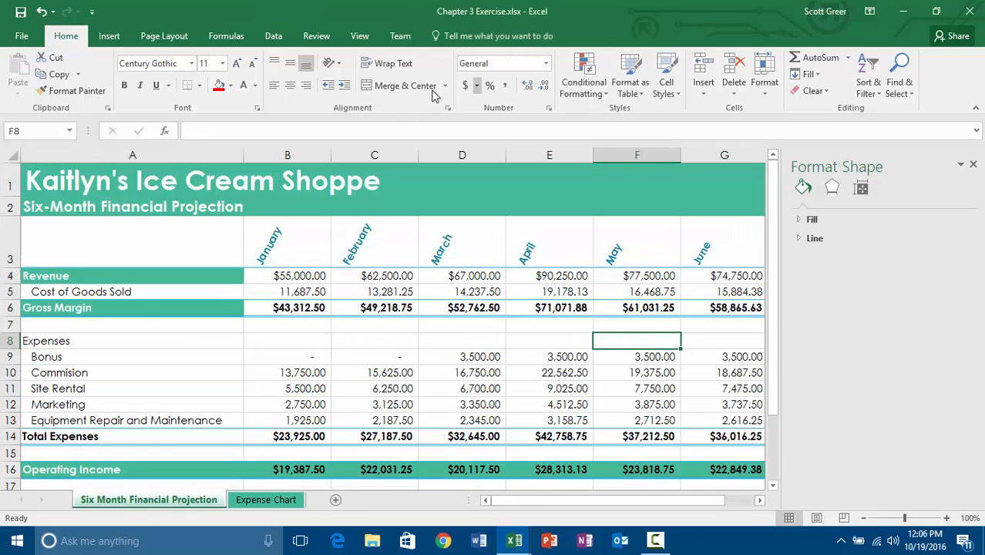
# Split the projection sheet's window horizontally above row 4.
pyautogui.click(361, 40)
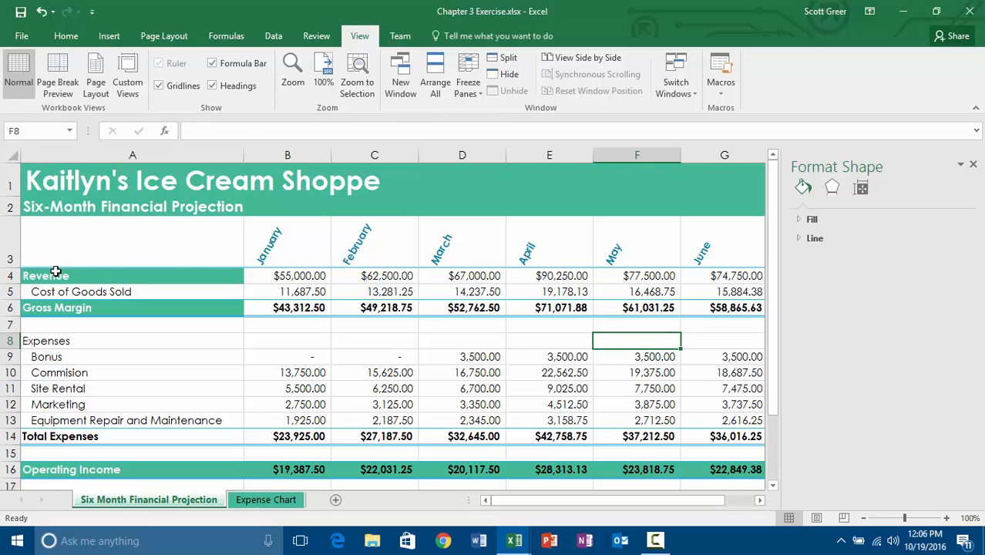
pyautogui.click(30, 276)
pyautogui.click(13, 275)
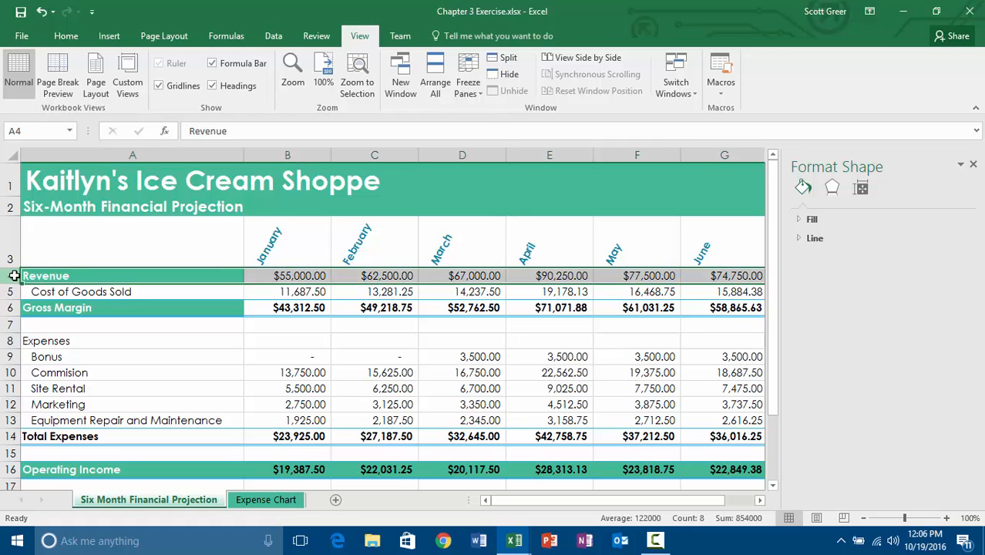
pyautogui.click(501, 60)
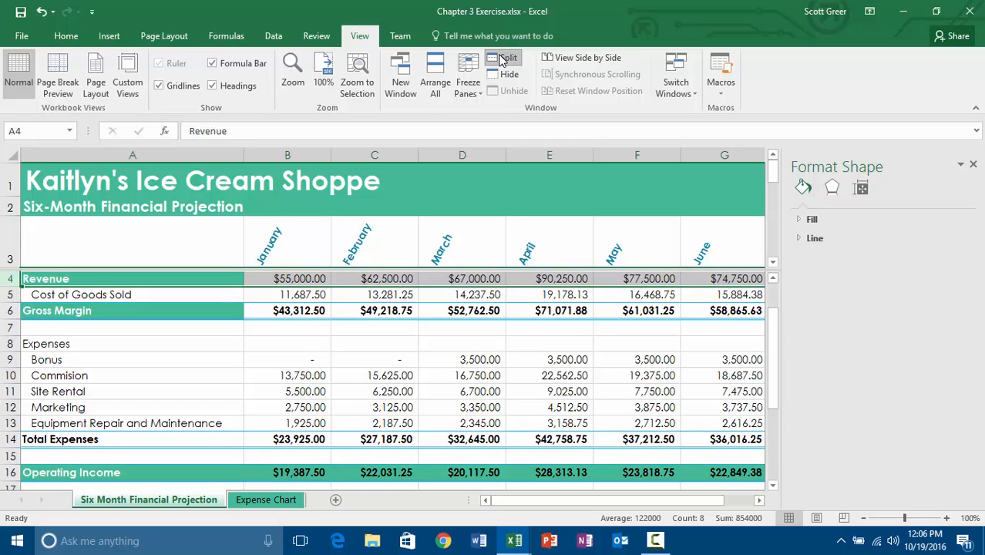
# Browse up and down the rows in the lower pane to test the horizontal split, and remove the split.
pyautogui.click(606, 308)
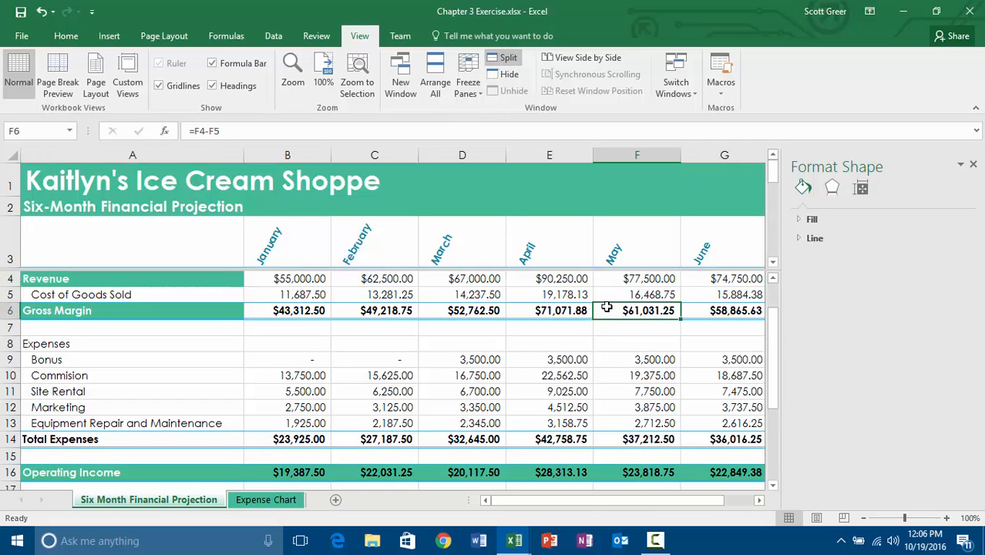
pyautogui.press('Down')
pyautogui.press('Down')
pyautogui.press('Down')
pyautogui.press('Down')
pyautogui.press('Down')
pyautogui.press('Down')
pyautogui.press('Down')
pyautogui.press('Down')
pyautogui.press('Down')
pyautogui.press('Down')
pyautogui.press('Down')
pyautogui.press('Down')
pyautogui.press('Down')
pyautogui.press('Down')
pyautogui.press('Down')
pyautogui.press('Down')
pyautogui.press('Down')
pyautogui.press('Down')
pyautogui.press('Down')
pyautogui.press('Down')
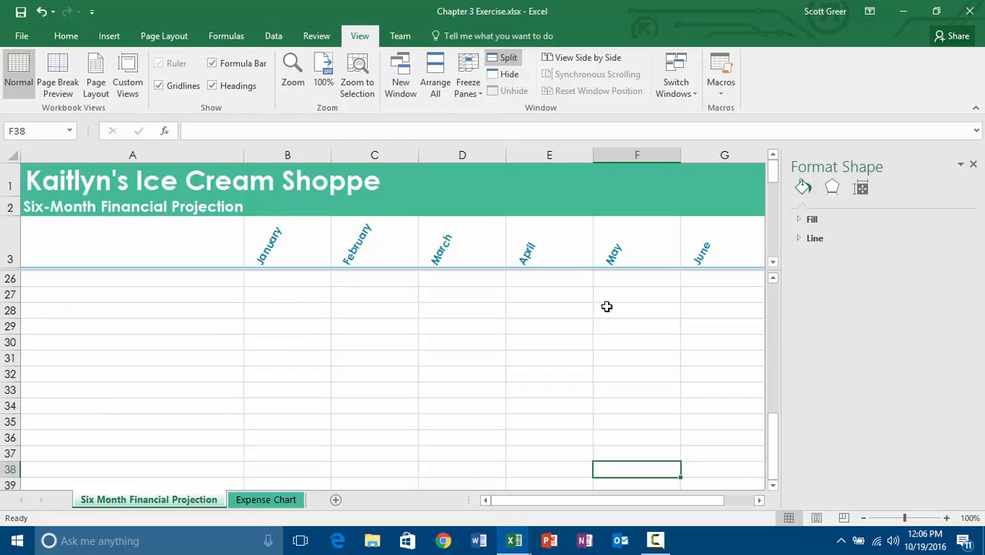
pyautogui.press('Up')
pyautogui.press('Up')
pyautogui.press('Up')
pyautogui.press('Up')
pyautogui.press('Up')
pyautogui.press('Up')
pyautogui.press('Up')
pyautogui.press('Up')
pyautogui.press('Up')
pyautogui.press('Up')
pyautogui.press('Up')
pyautogui.press('Up')
pyautogui.press('Up')
pyautogui.press('Up')
pyautogui.press('Up')
pyautogui.press('Up')
pyautogui.press('Up')
pyautogui.press('Up')
pyautogui.press('Up')
pyautogui.press('Up')
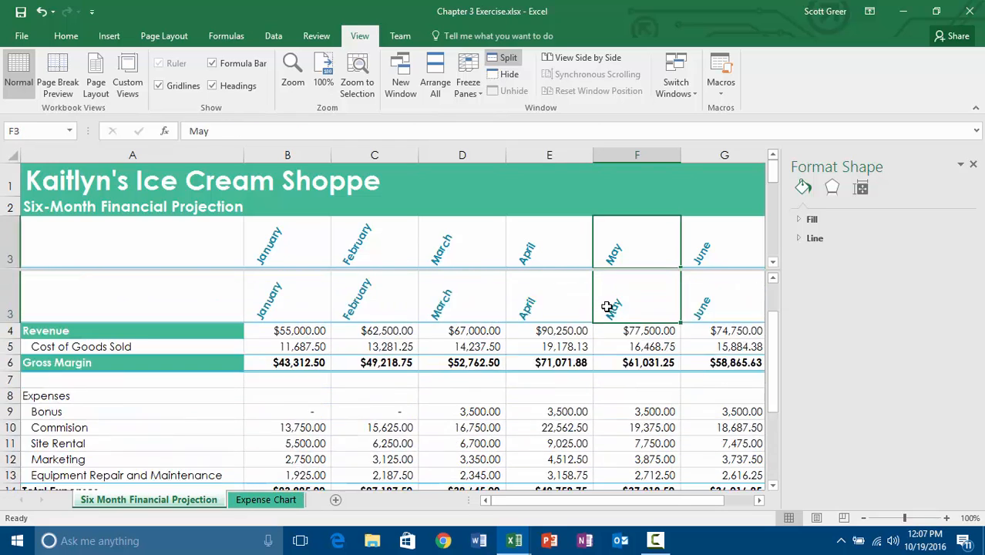
pyautogui.press('Down')
pyautogui.press('Down')
pyautogui.press('Down')
pyautogui.press('Down')
pyautogui.press('Down')
pyautogui.press('Down')
pyautogui.press('Down')
pyautogui.press('Down')
pyautogui.press('Down')
pyautogui.press('Down')
pyautogui.press('Down')
pyautogui.press('Down')
pyautogui.press('Down')
pyautogui.press('Down')
pyautogui.press('Down')
pyautogui.press('Down')
pyautogui.press('Down')
pyautogui.press('Down')
pyautogui.press('Down')
pyautogui.press('Down')
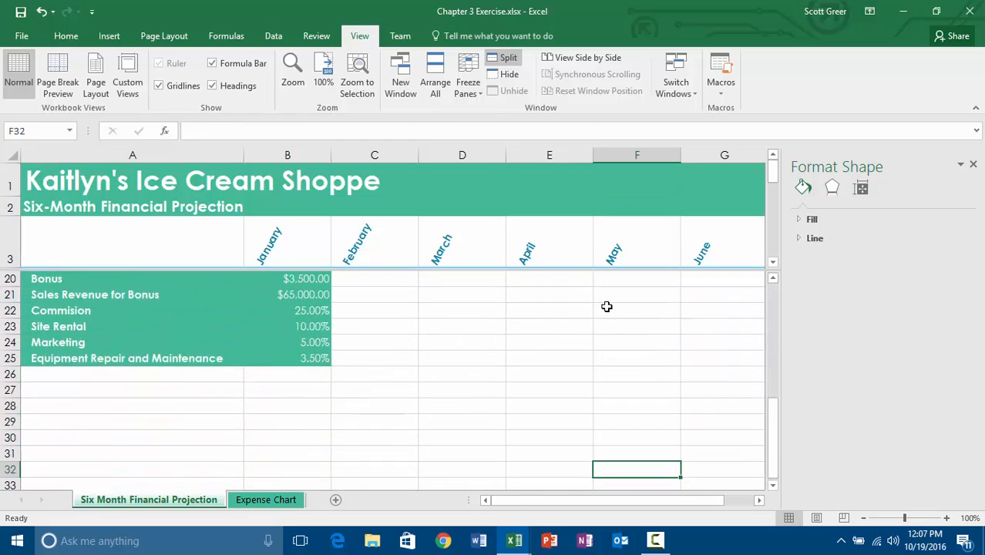
pyautogui.press('Down')
pyautogui.press('Down')
pyautogui.press('Down')
pyautogui.press('Down')
pyautogui.press('Down')
pyautogui.press('Down')
pyautogui.press('Up')
pyautogui.press('Up')
pyautogui.press('Up')
pyautogui.press('Up')
pyautogui.press('Up')
pyautogui.press('Up')
pyautogui.press('Up')
pyautogui.press('Up')
pyautogui.press('Up')
pyautogui.press('Up')
pyautogui.press('Up')
pyautogui.press('Up')
pyautogui.press('Up')
pyautogui.press('Up')
pyautogui.press('Up')
pyautogui.press('Up')
pyautogui.press('Up')
pyautogui.press('Up')
pyautogui.press('Up')
pyautogui.press('Up')
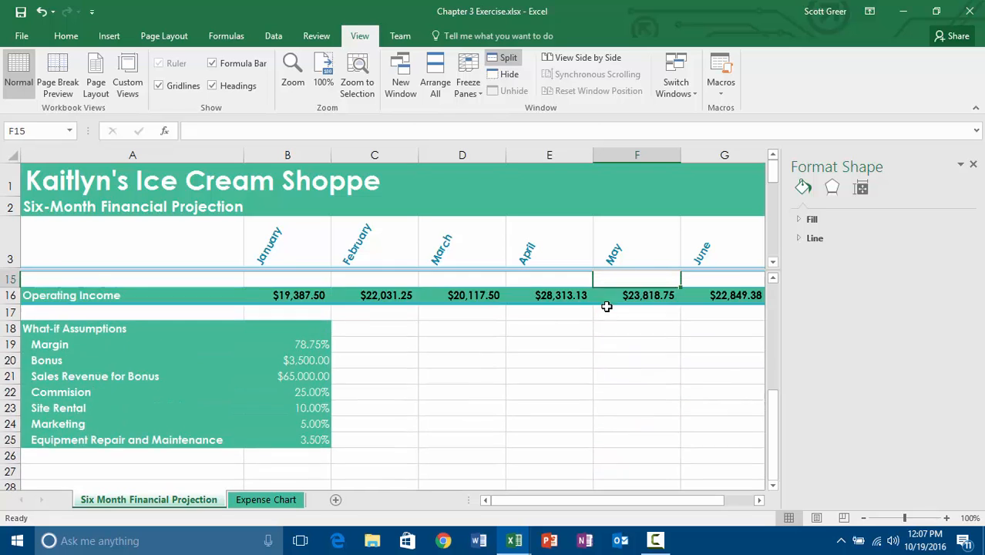
pyautogui.press('Up')
pyautogui.press('Up')
pyautogui.press('Up')
pyautogui.press('Up')
pyautogui.press('Up')
pyautogui.press('Up')
pyautogui.press('Up')
pyautogui.press('Up')
pyautogui.press('Up')
pyautogui.press('Up')
pyautogui.press('Up')
pyautogui.press('Up')
pyautogui.press('Up')
pyautogui.press('Up')
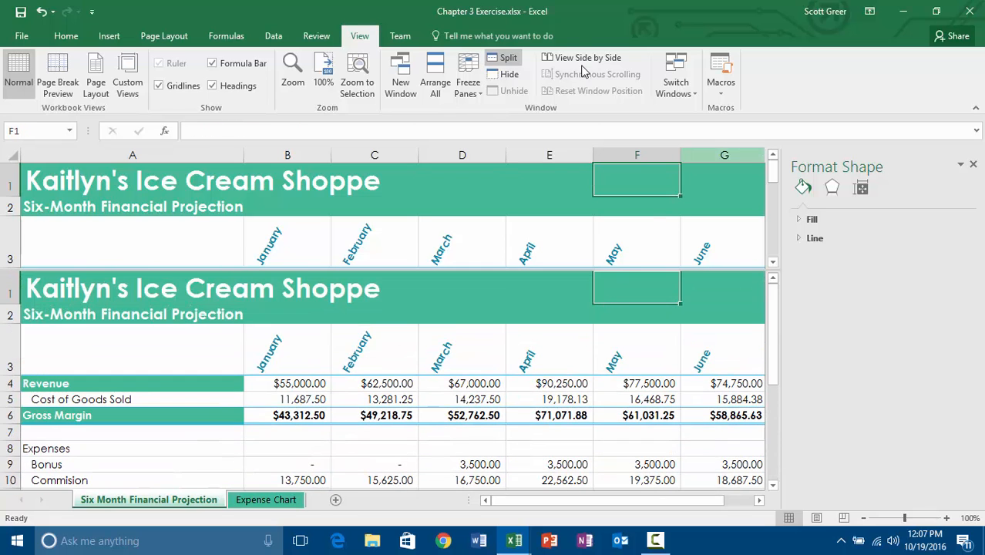
pyautogui.click(505, 60)
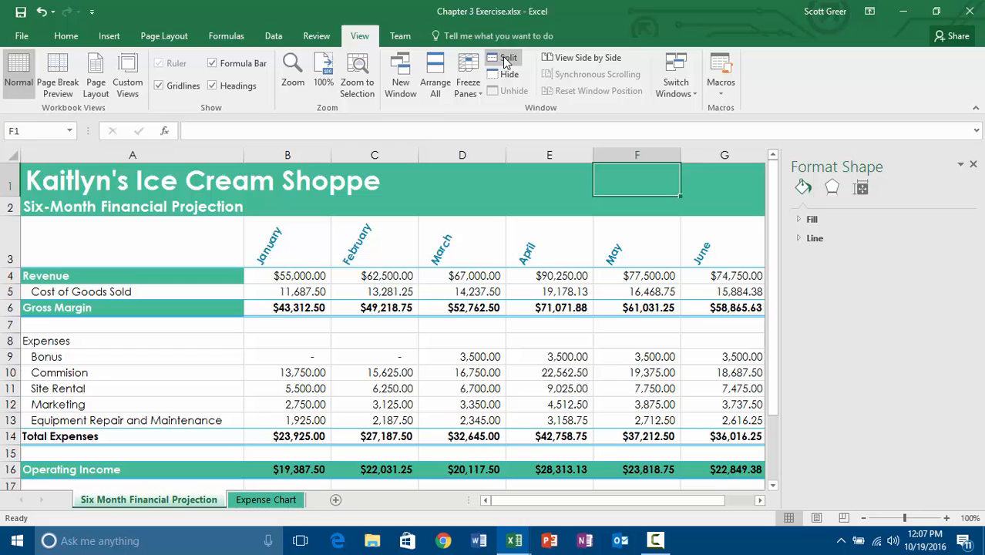
# Split the projection sheet's window vertically before column D.
pyautogui.click(462, 156)
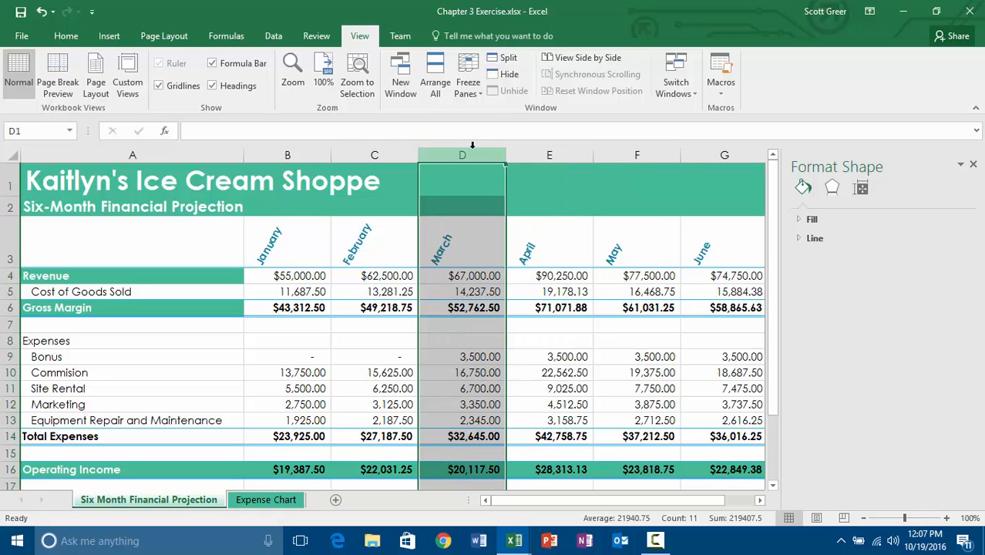
pyautogui.click(505, 60)
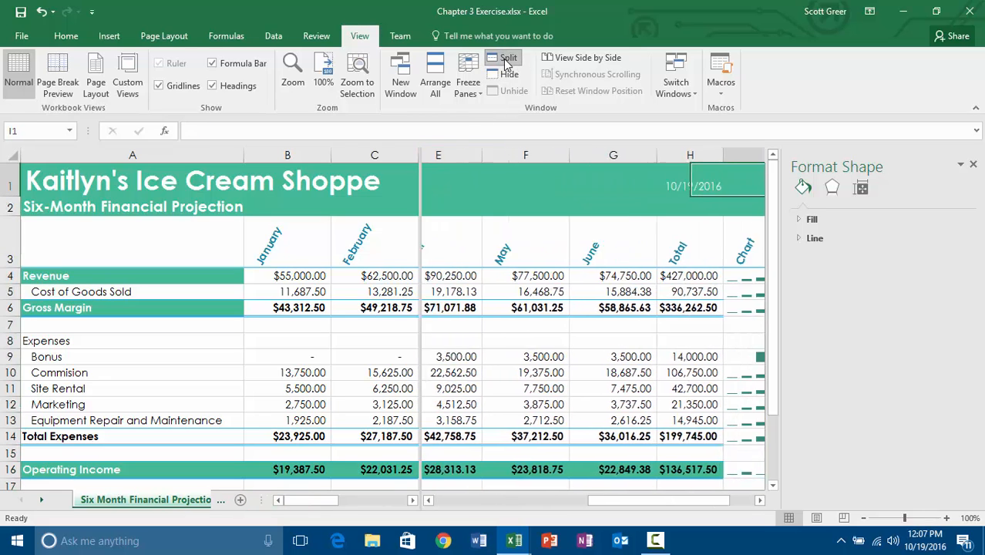
pyautogui.click(505, 60)
pyautogui.click(505, 60)
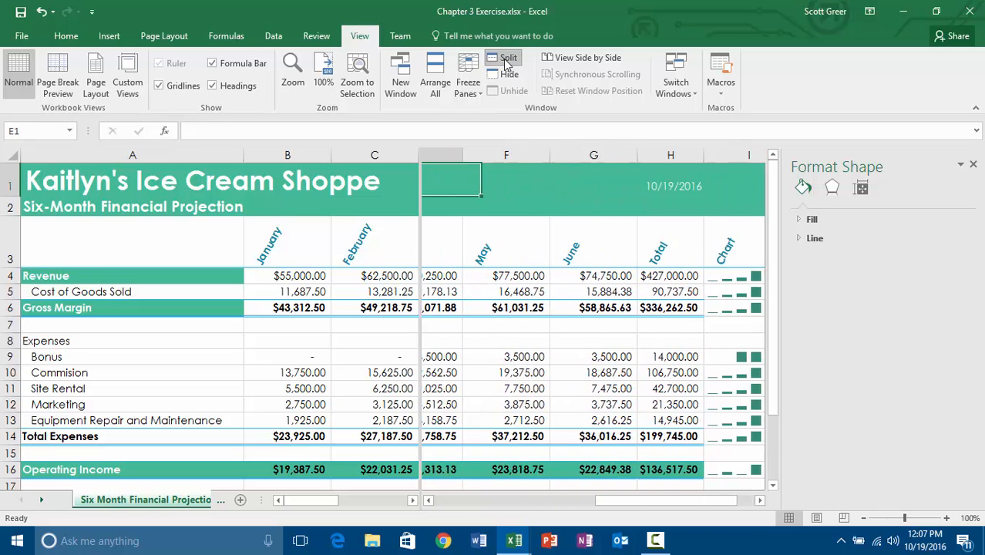
# Browse across the columns in the second pane to test the vertical split, and remove the split.
pyautogui.press('Left')
pyautogui.press('Left')
pyautogui.press('Left')
pyautogui.press('Left')
pyautogui.press('Right')
pyautogui.press('Right')
pyautogui.press('Right')
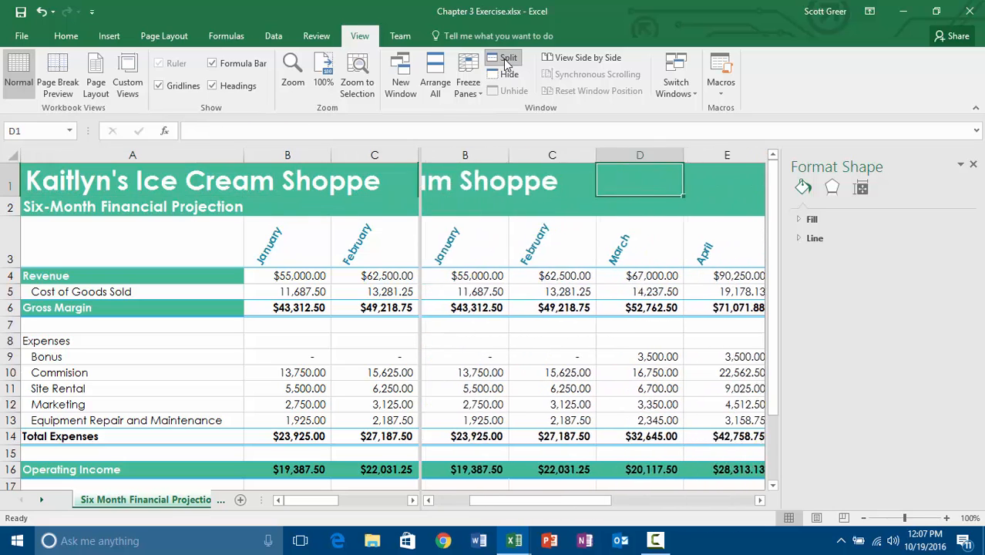
pyautogui.press('Right')
pyautogui.press('Right')
pyautogui.press('Right')
pyautogui.press('Right')
pyautogui.press('Right')
pyautogui.press('Right')
pyautogui.press('Right')
pyautogui.press('Right')
pyautogui.press('Right')
pyautogui.press('Right')
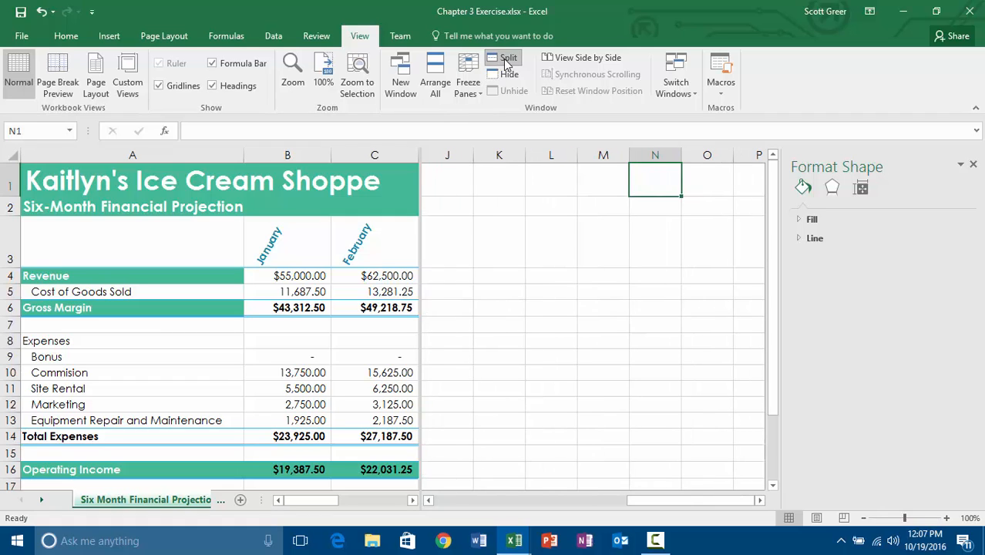
pyautogui.click(505, 60)
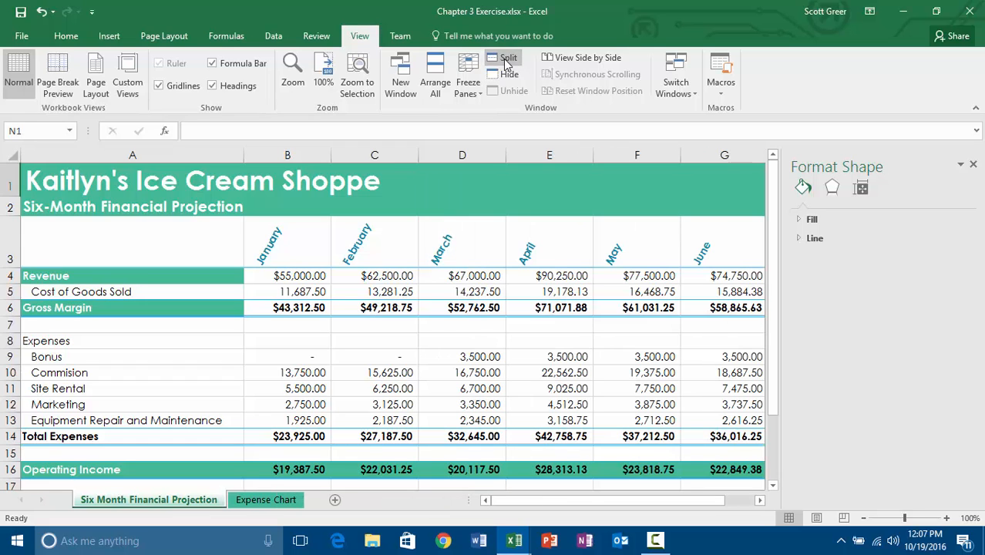
# Freeze the panes above row 4 so the projection sheet's title and month headings stay in place.
pyautogui.click(12, 275)
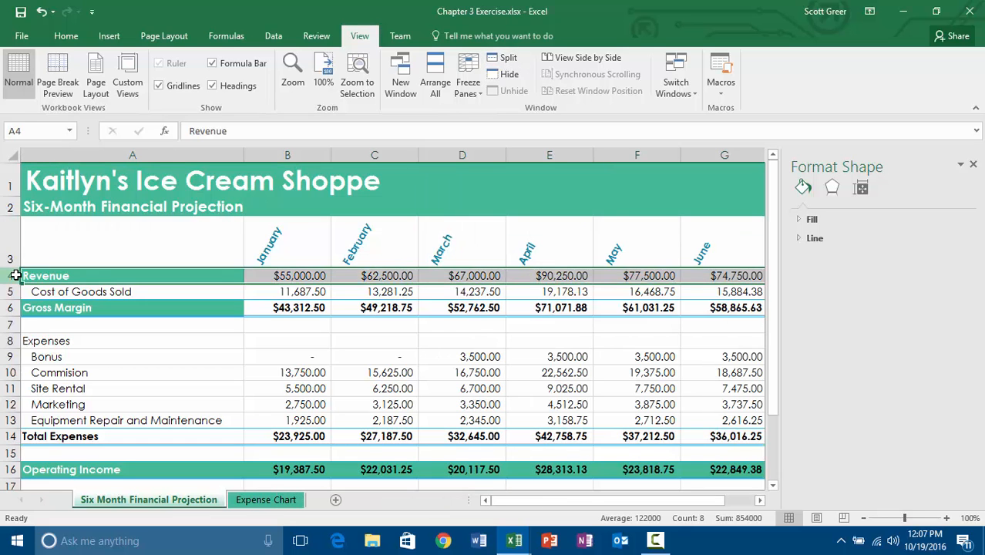
pyautogui.click(468, 94)
pyautogui.click(486, 104)
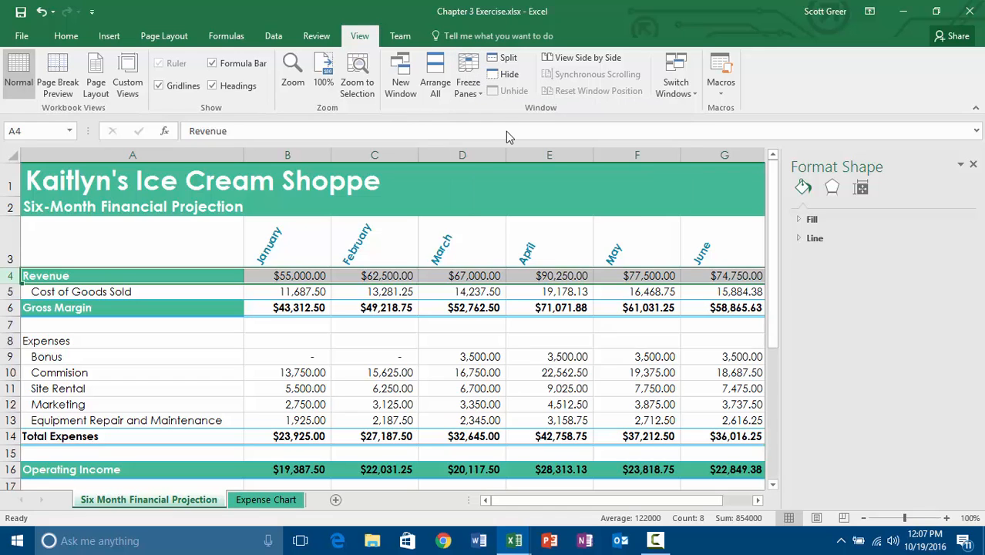
# Browse down column C to the What-if Assumptions to test the frozen heading rows.
pyautogui.click(415, 336)
pyautogui.press('Down')
pyautogui.press('Down')
pyautogui.press('Down')
pyautogui.press('Down')
pyautogui.press('Down')
pyautogui.press('Down')
pyautogui.press('Down')
pyautogui.press('Down')
pyautogui.press('Down')
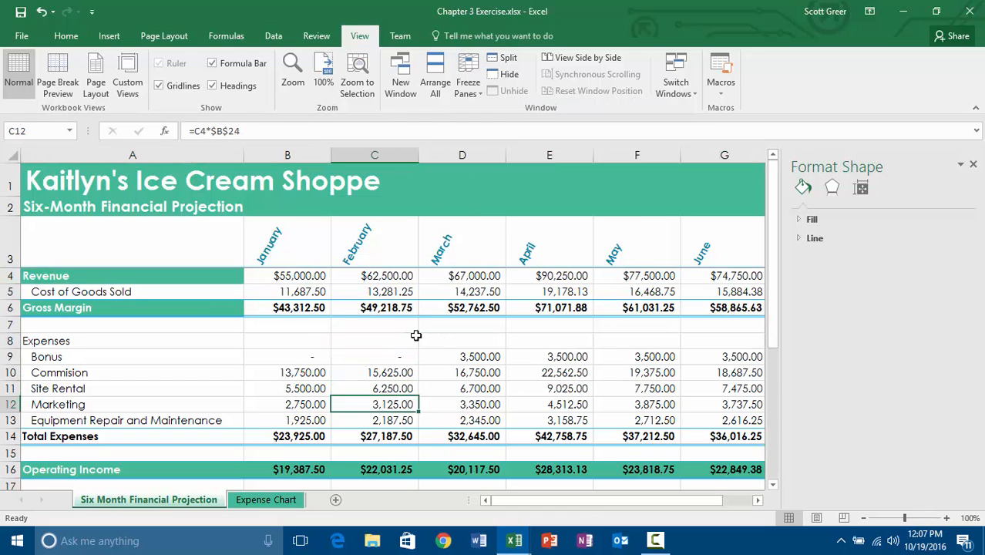
pyautogui.press('Down')
pyautogui.press('Down')
pyautogui.press('Down')
pyautogui.press('Down')
pyautogui.press('Down')
pyautogui.press('Down')
pyautogui.press('Down')
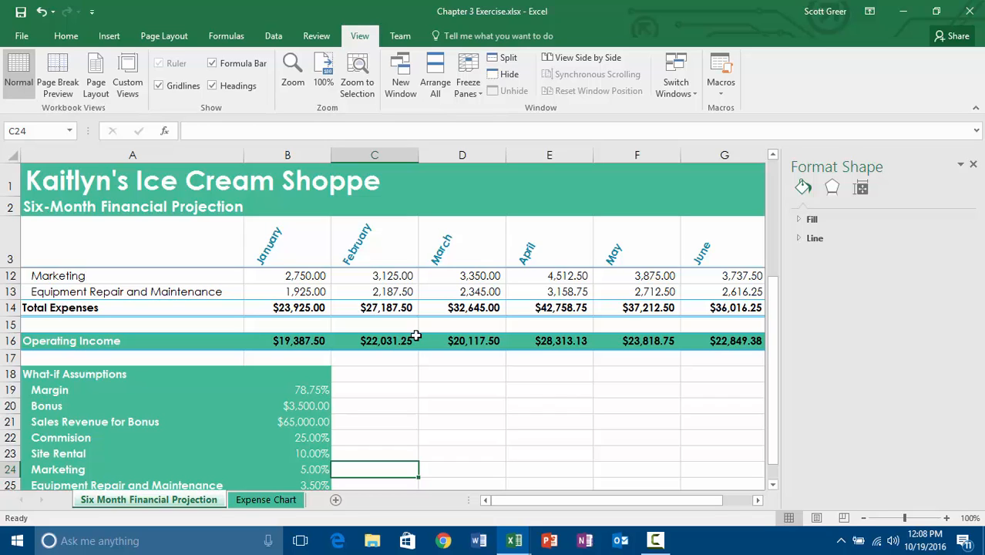
# Open a new blank workbook in a separate Excel window.
pyautogui.rightClick(521, 543)
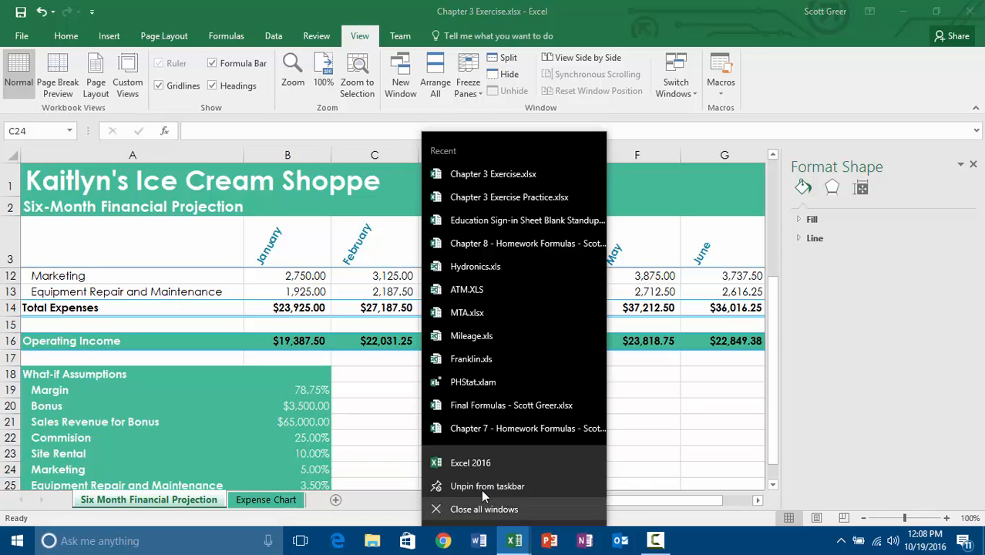
pyautogui.click(473, 465)
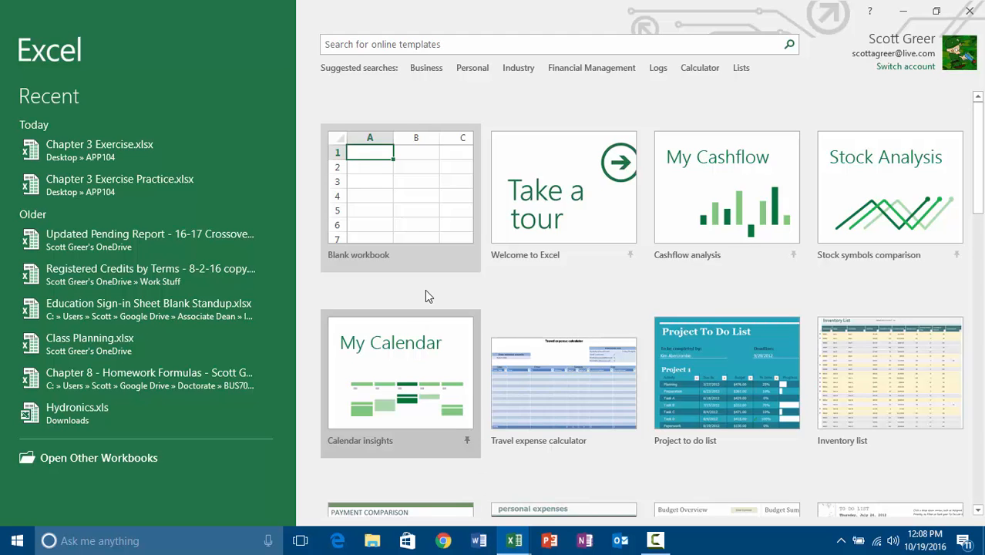
pyautogui.click(445, 223)
pyautogui.click(445, 220)
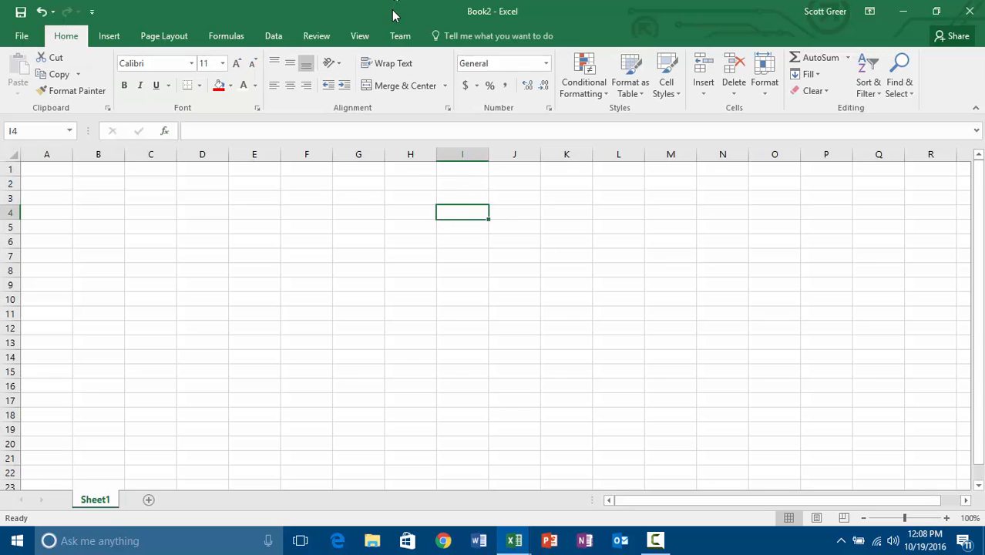
# Arrange the blank workbook on the right half of the screen and Chapter 3 Exercise.xlsx on the left half.
pyautogui.doubleClick(396, 11)
pyautogui.press('super+Right')
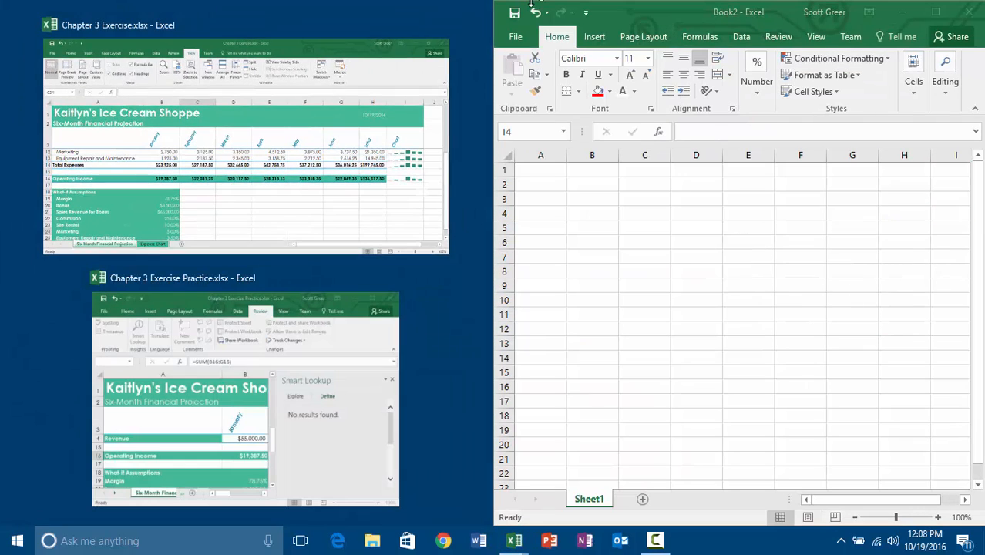
pyautogui.click(336, 93)
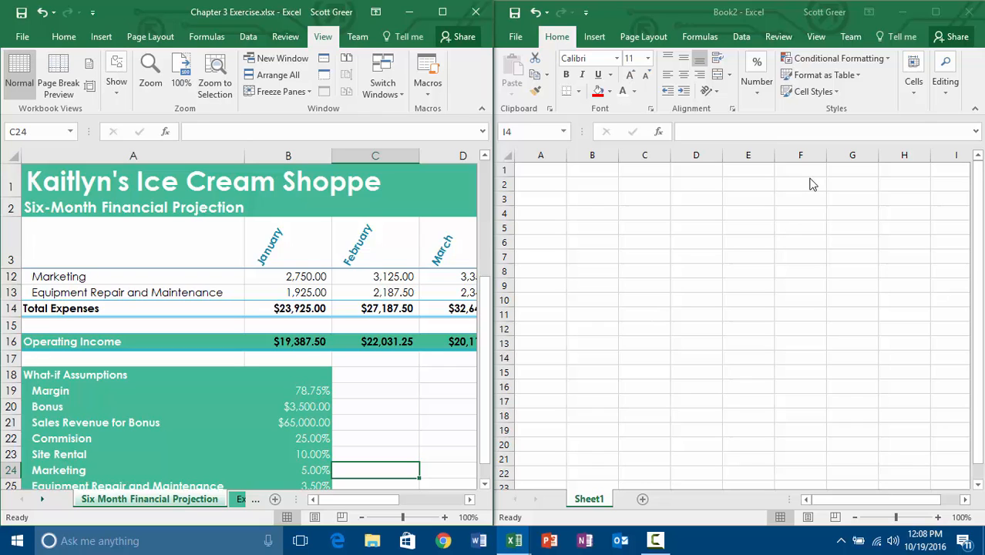
# Close the blank workbook and maximize the Chapter 3 Exercise.xlsx window.
pyautogui.click(969, 11)
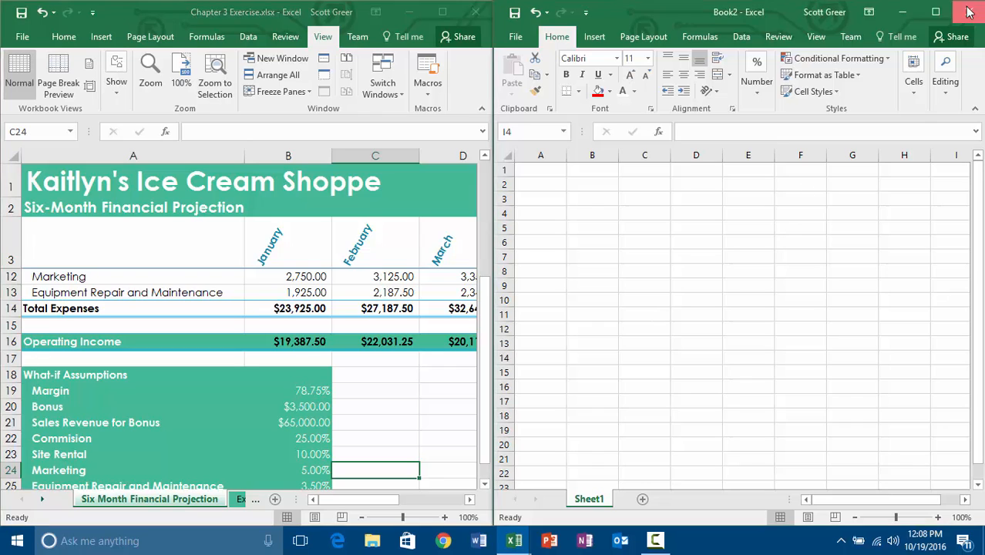
pyautogui.click(442, 12)
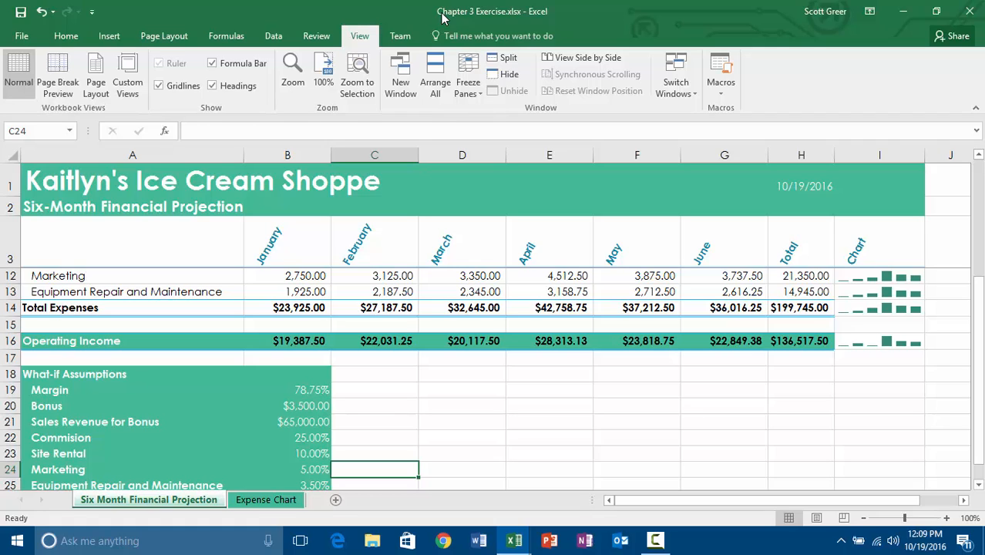
# Magnify the projection sheet to 244%, and reduce it to 130% with the What-if Assumptions in view.
pyautogui.click(923, 518)
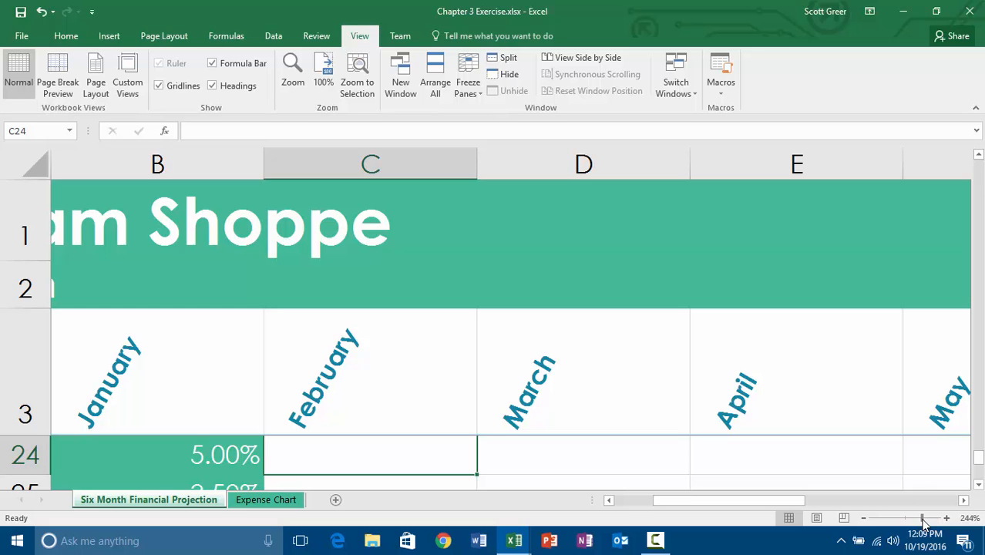
pyautogui.click(864, 519)
pyautogui.click(864, 519)
pyautogui.click(864, 519)
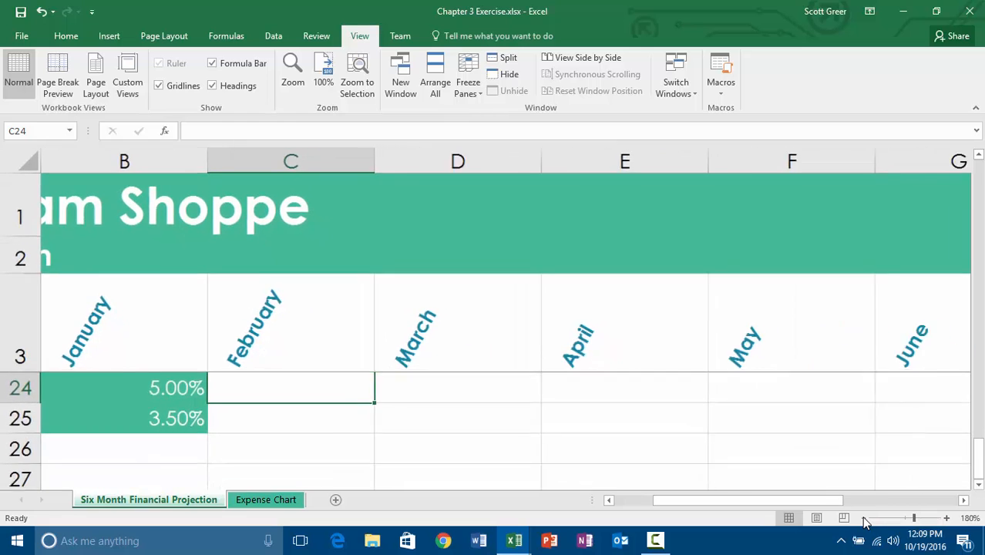
pyautogui.click(864, 519)
pyautogui.click(864, 519)
pyautogui.press('Left')
pyautogui.press('Up')
pyautogui.press('Left')
pyautogui.press('Up')
pyautogui.press('Up')
pyautogui.press('Up')
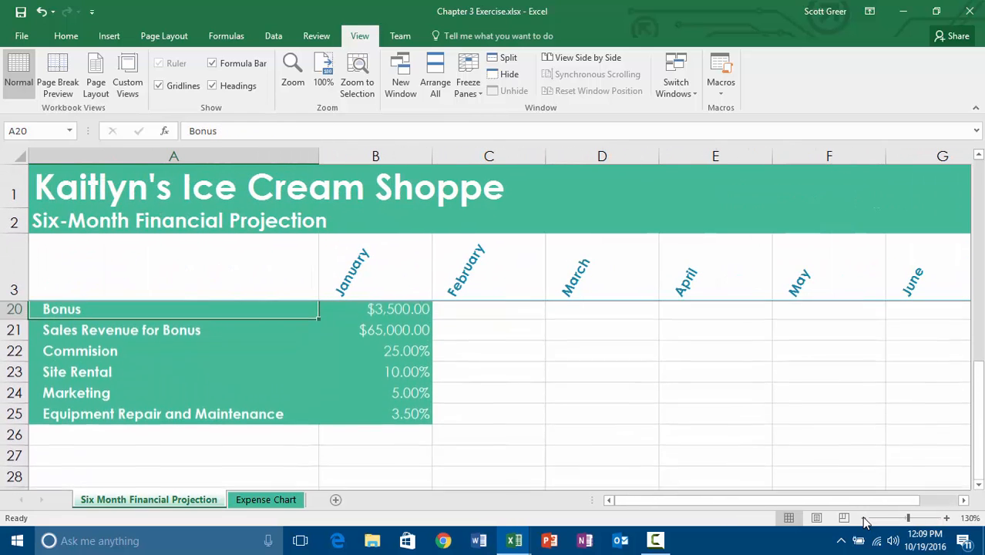
pyautogui.press('Up')
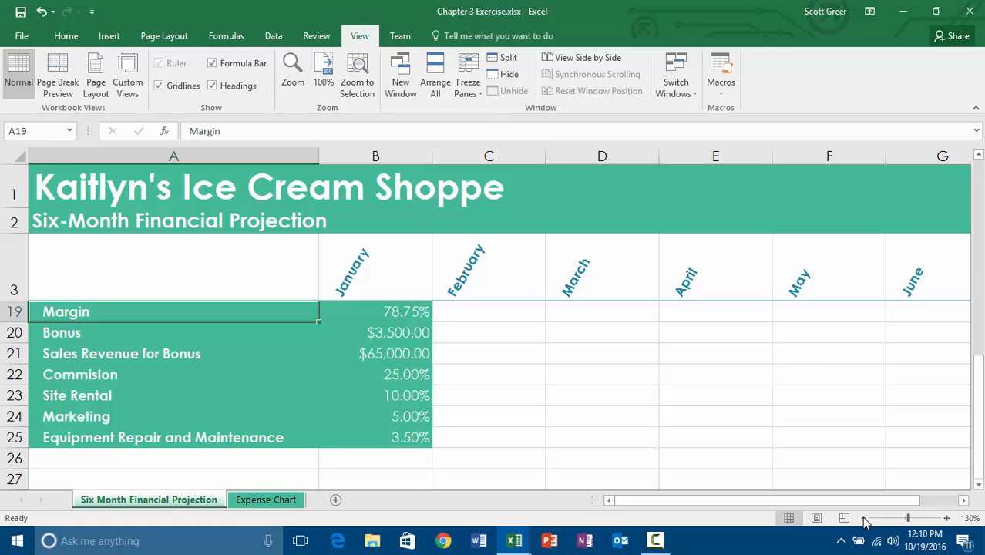
# Reduce the projection sheet's zoom to 80%, and restore it to 100%.
pyautogui.click(864, 518)
pyautogui.click(863, 518)
pyautogui.click(864, 518)
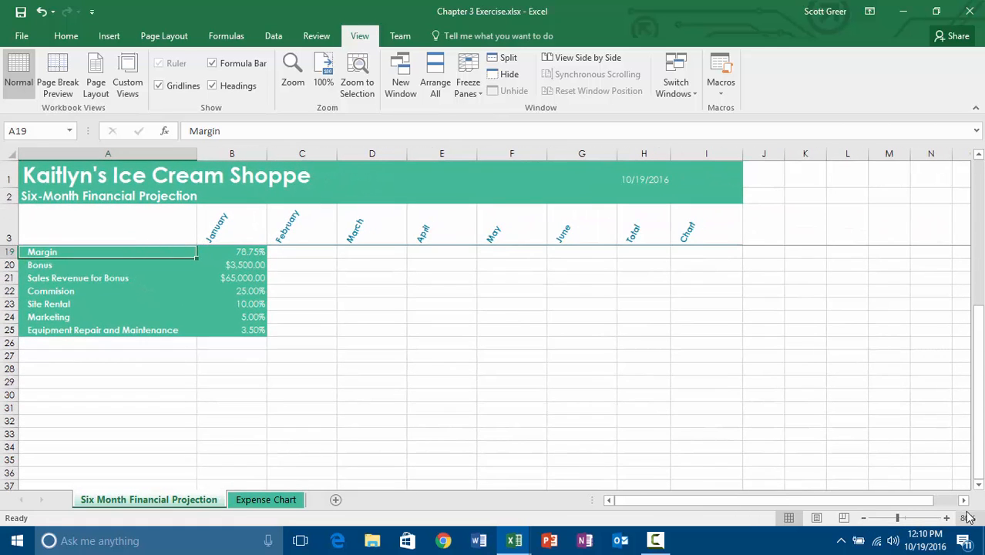
pyautogui.click(947, 518)
pyautogui.click(946, 518)
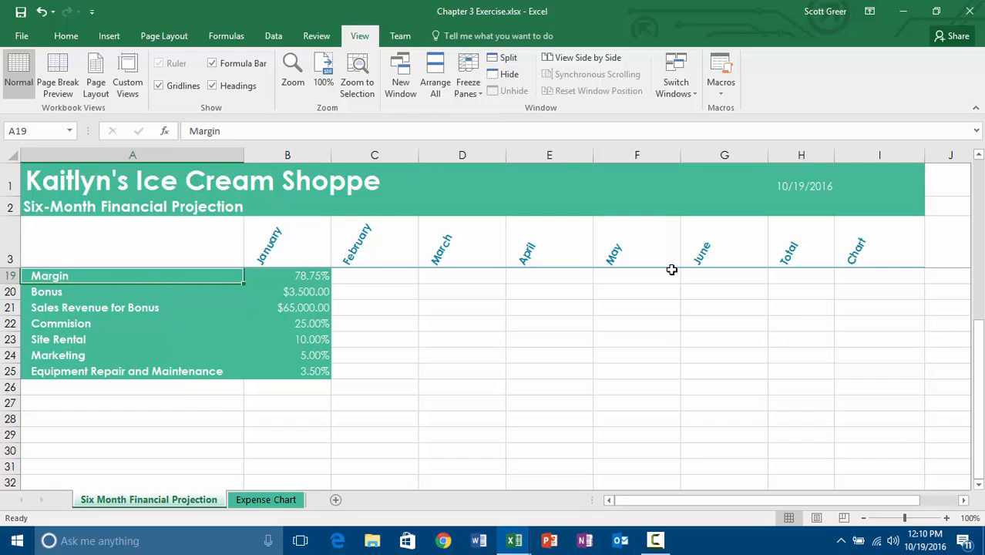
# Unfreeze the panes of the projection sheet.
pyautogui.click(468, 81)
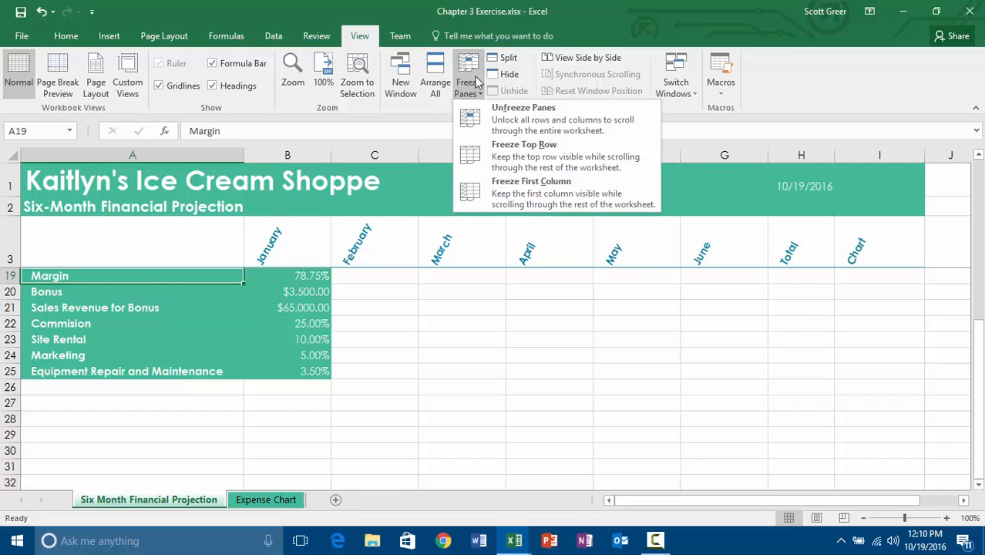
pyautogui.click(494, 122)
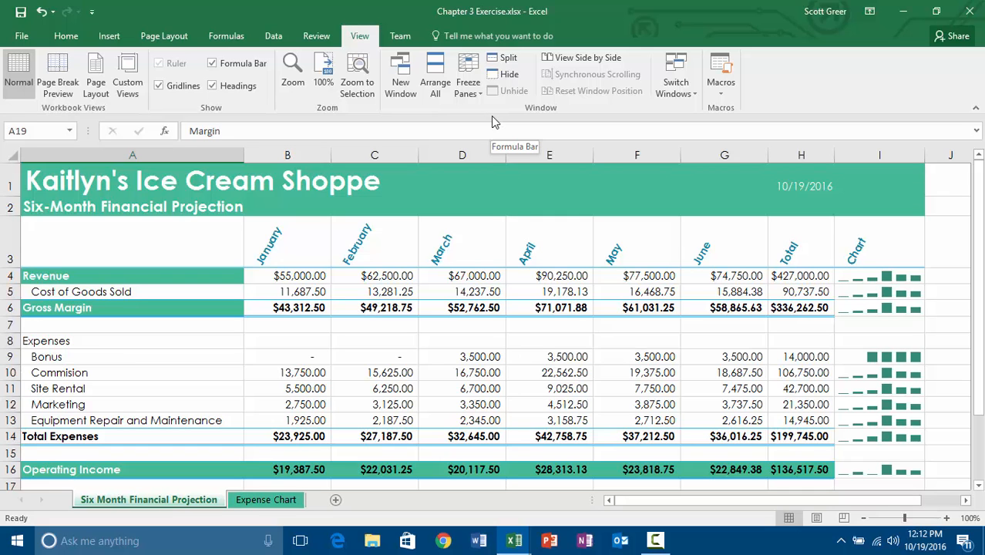
# Set the Bonus value in the What-if Assumptions, cell B20, to 5000.
pyautogui.press('Down')
pyautogui.press('Down')
pyautogui.press('Down')
pyautogui.press('Down')
pyautogui.press('Down')
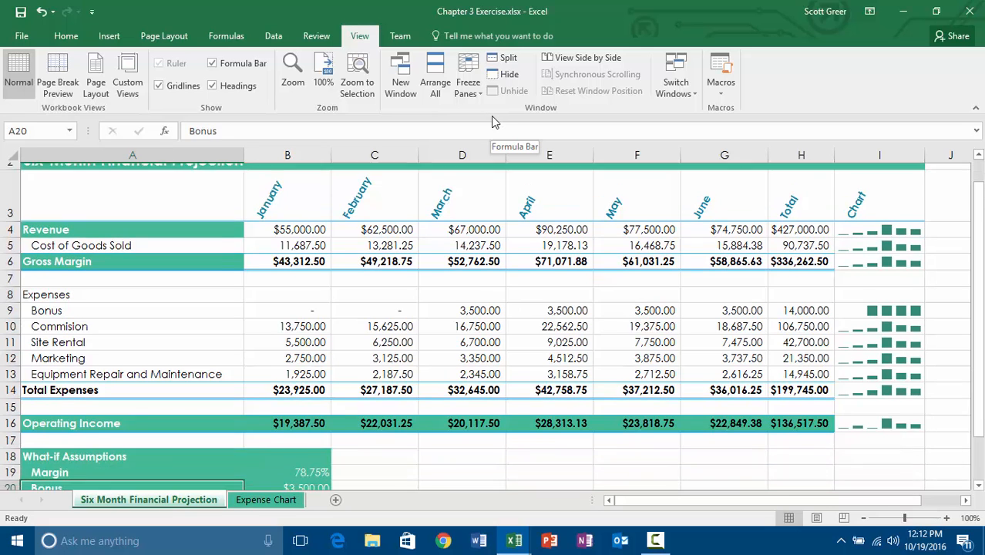
pyautogui.press('Down')
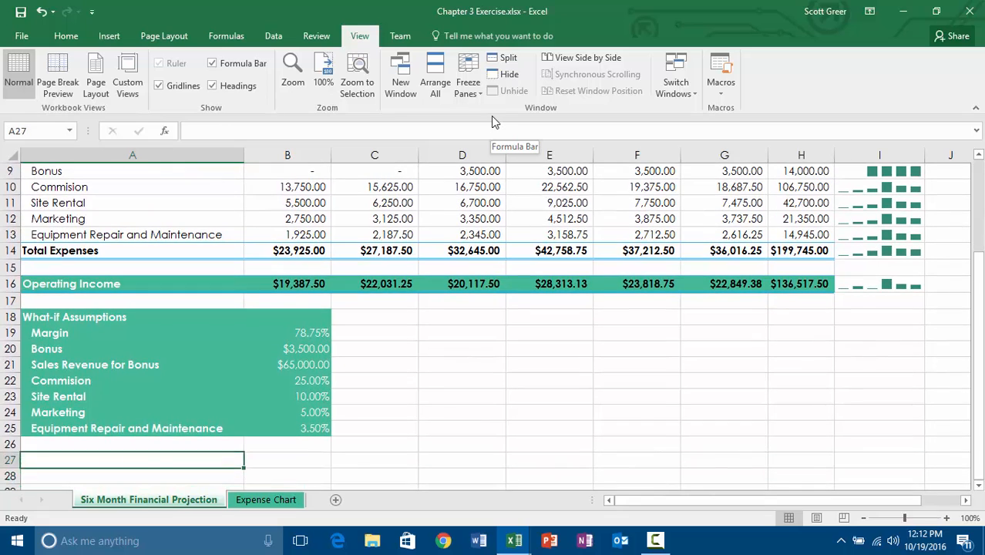
pyautogui.press('Up')
pyautogui.press('Up')
pyautogui.press('Up')
pyautogui.press('Up')
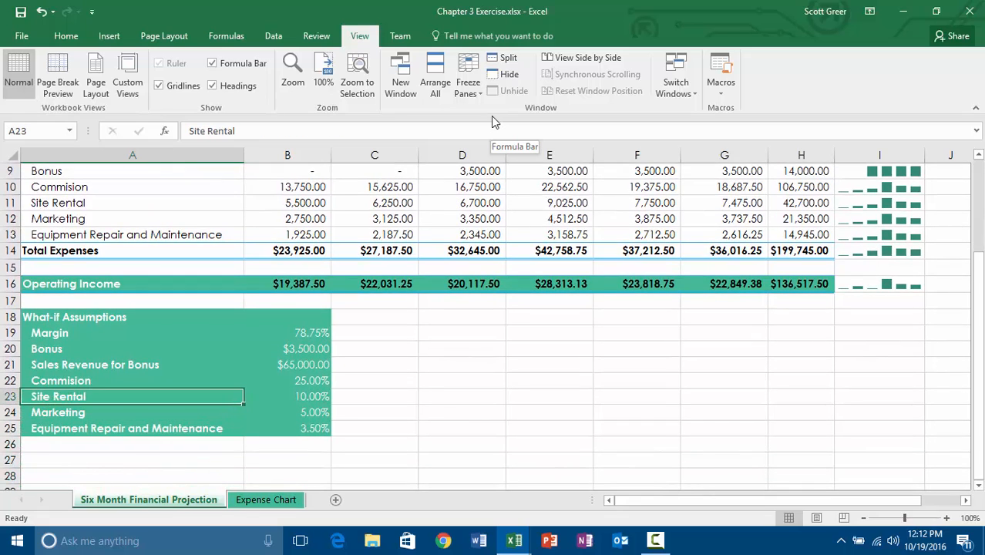
pyautogui.press('Up')
pyautogui.press('Up')
pyautogui.press('Up')
pyautogui.press('Right')
pyautogui.press('Right')
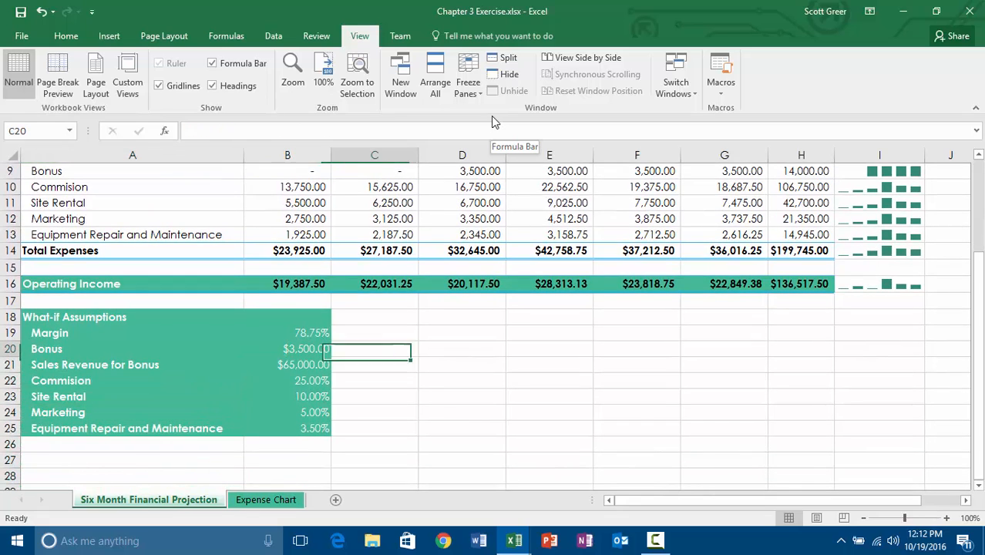
pyautogui.press('Left')
pyautogui.press('Up')
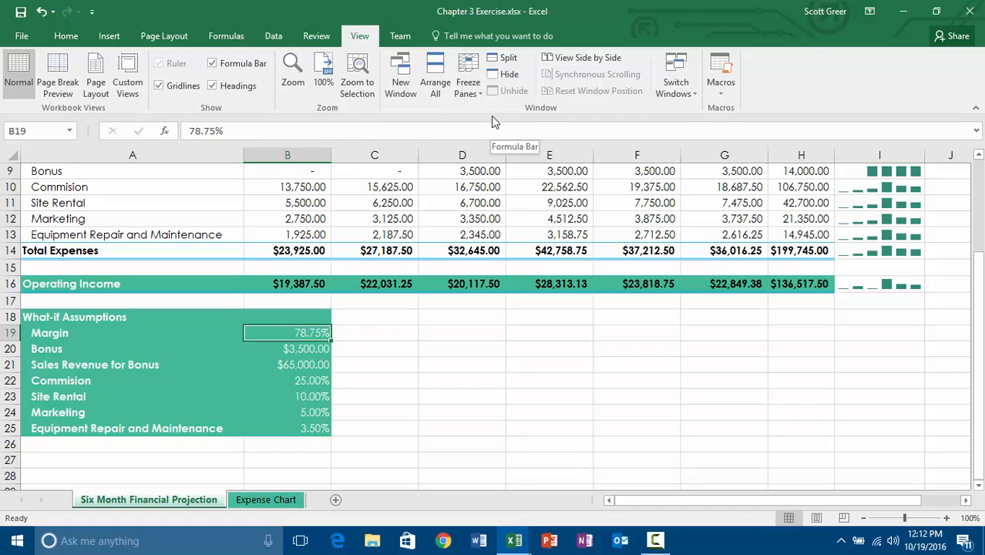
pyautogui.press('Down')
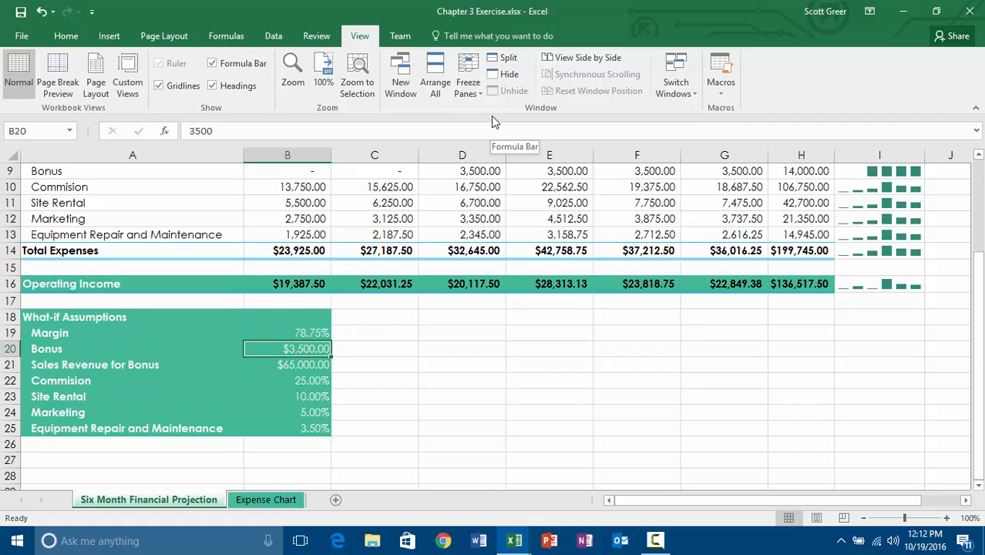
pyautogui.write('50000')
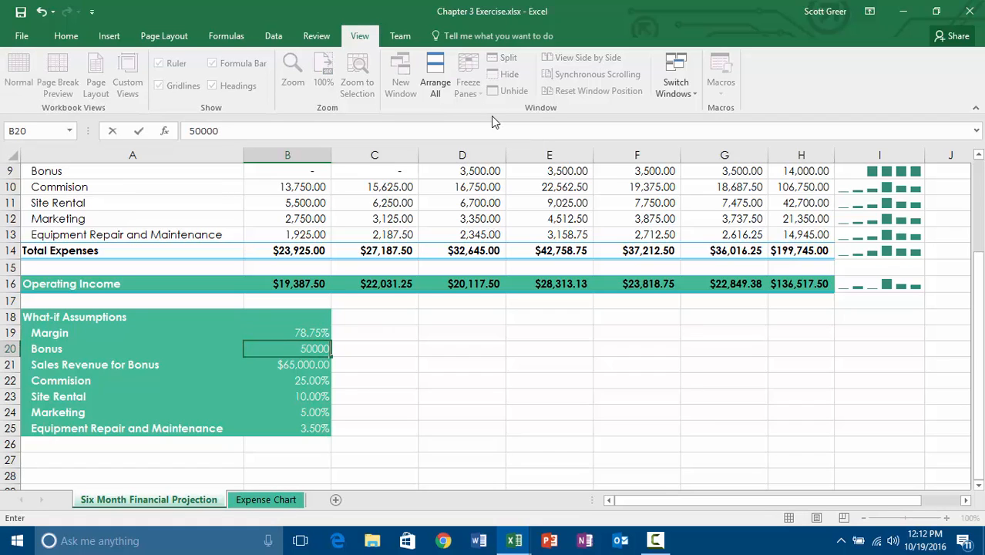
pyautogui.press('Return')
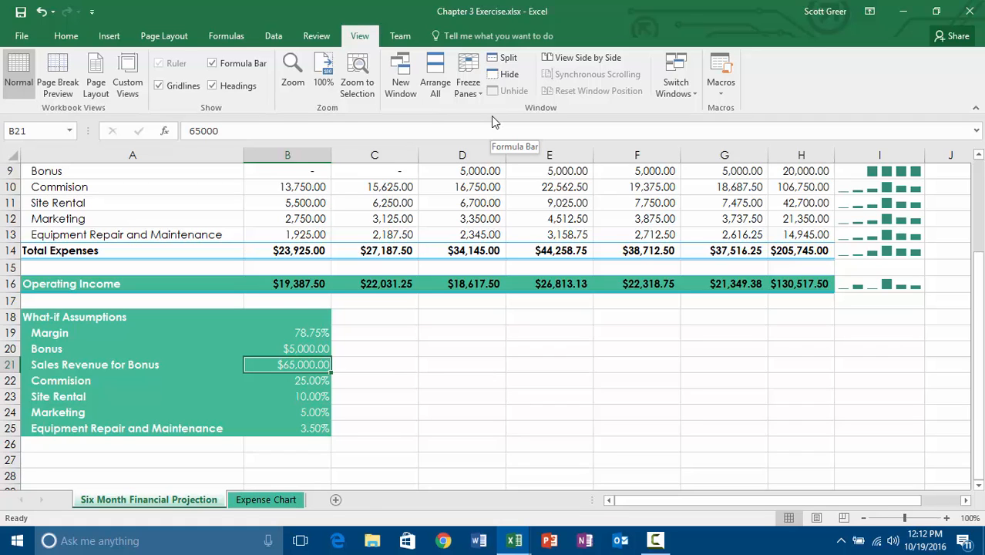
# Set the Equipment Repair and Maintenance assumption in cell B25 to 4%.
pyautogui.press('Down')
pyautogui.press('Down')
pyautogui.press('Down')
pyautogui.press('Down')
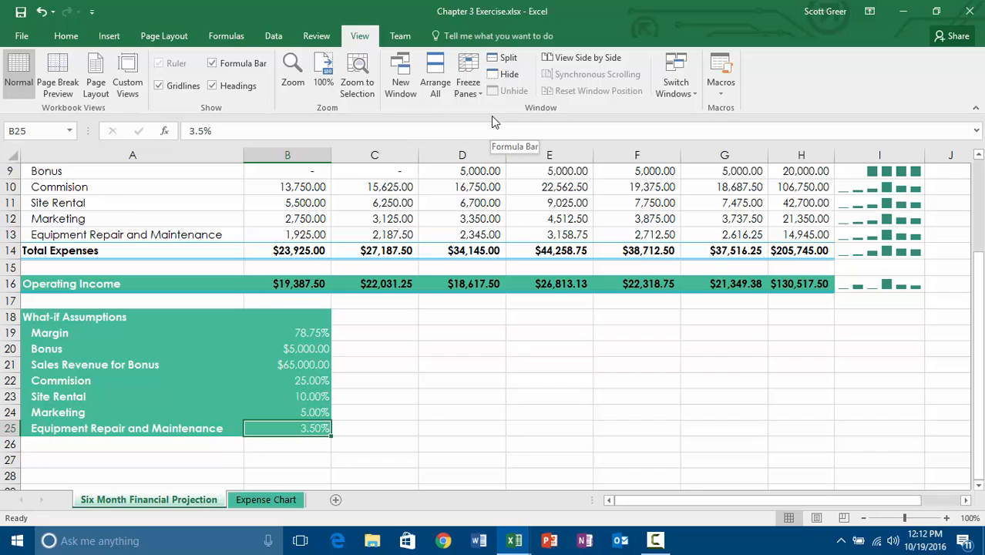
pyautogui.write('4%')
pyautogui.press('Return')
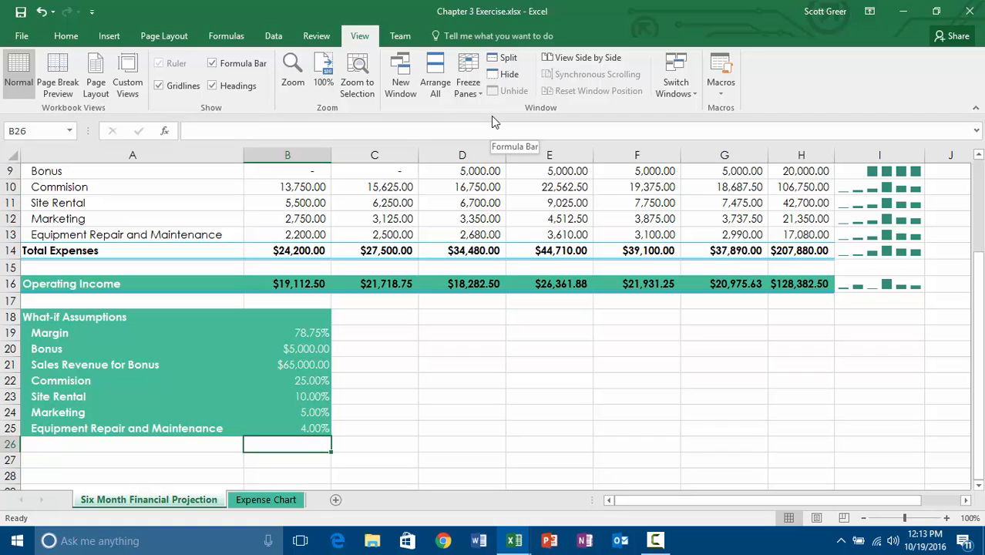
# Set the commission rate in the What-if Assumptions, cell B22, to 22.5%.
pyautogui.press('Up')
pyautogui.press('Up')
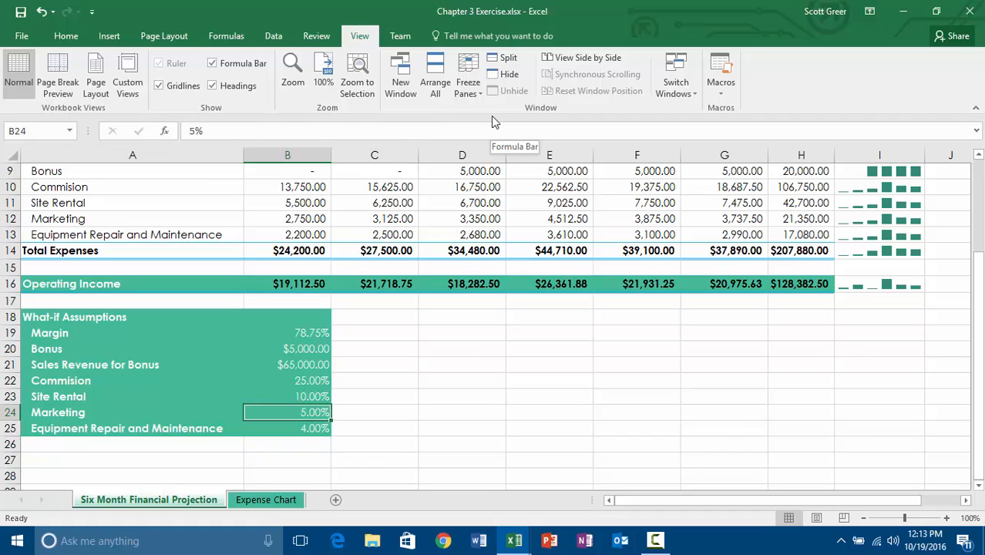
pyautogui.press('Up')
pyautogui.press('Up')
pyautogui.write('22.')
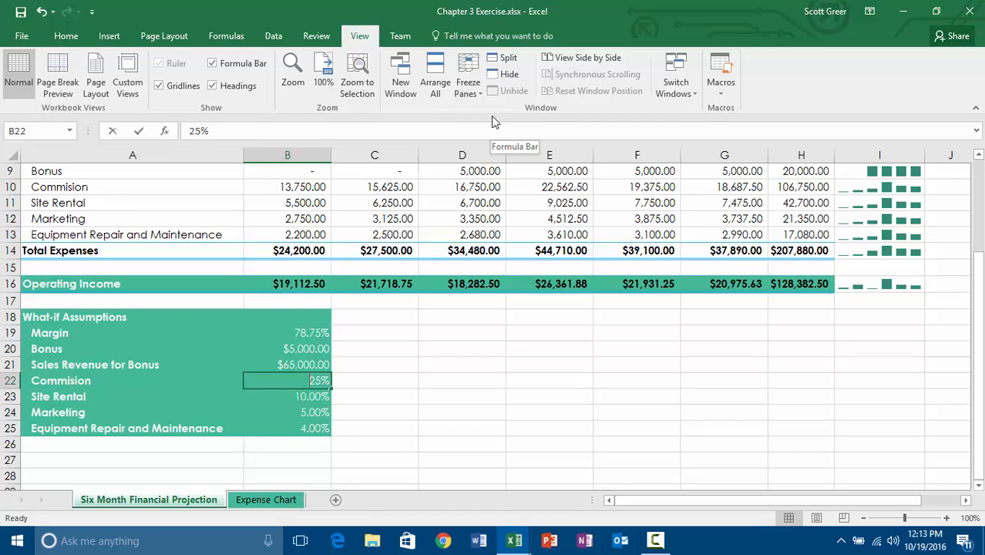
pyautogui.write('5')
pyautogui.press('Return')
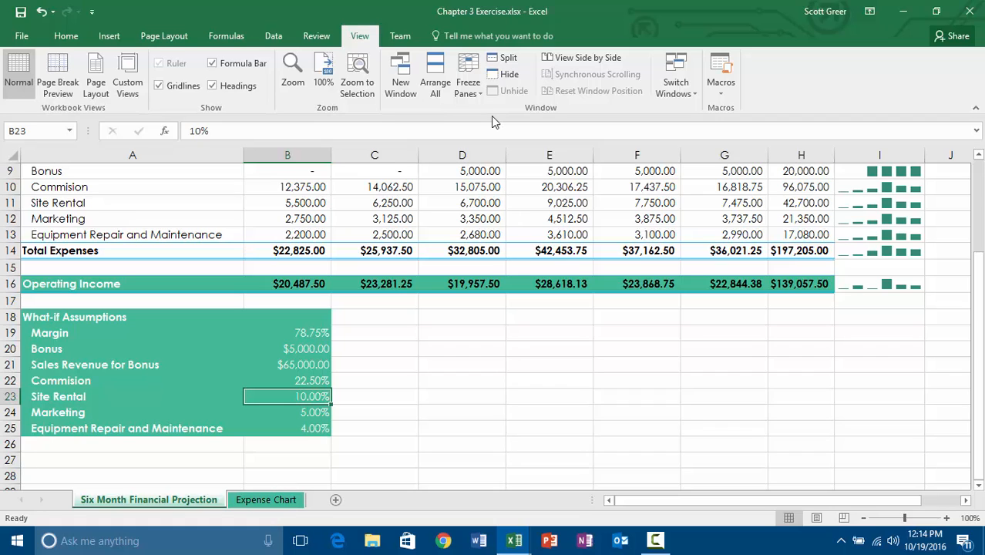
# Use Goal Seek to bring total operating income in H16 to 145000 by changing the Site Rental assumption in B23, keeping the solution.
pyautogui.click(799, 286)
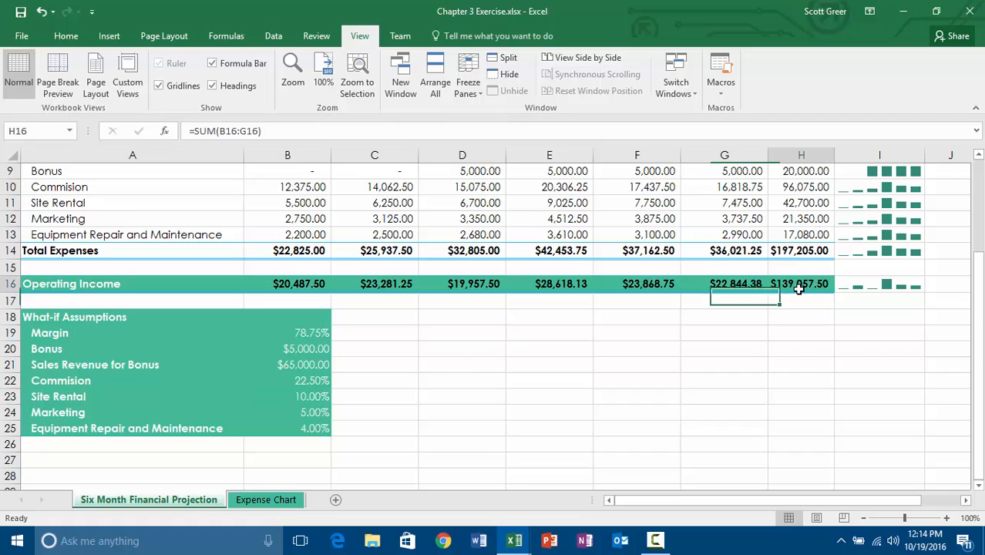
pyautogui.click(281, 40)
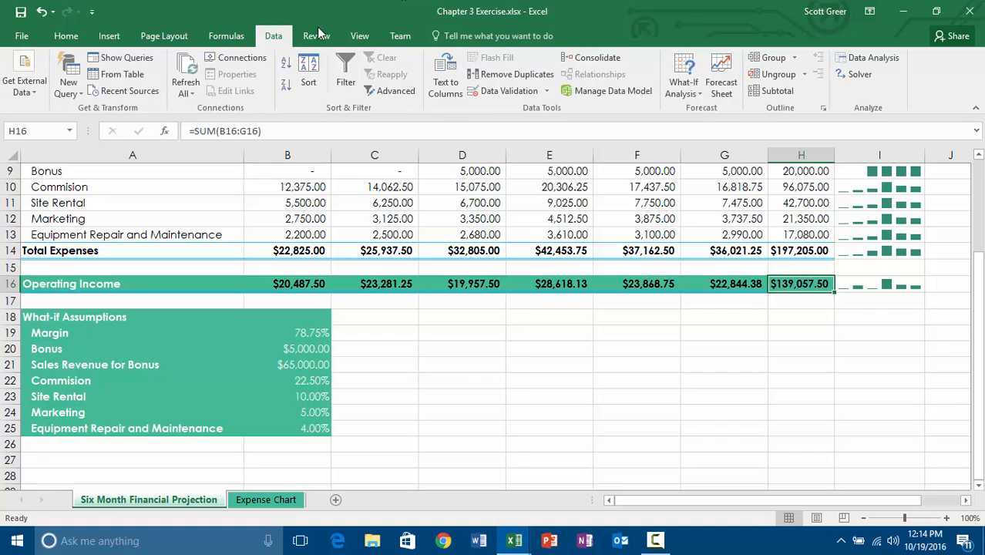
pyautogui.click(676, 80)
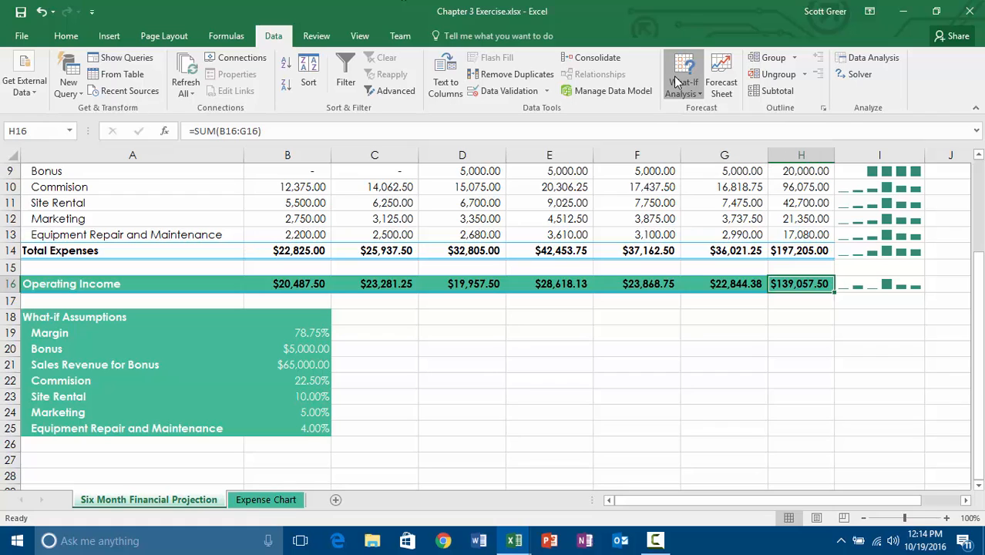
pyautogui.click(703, 128)
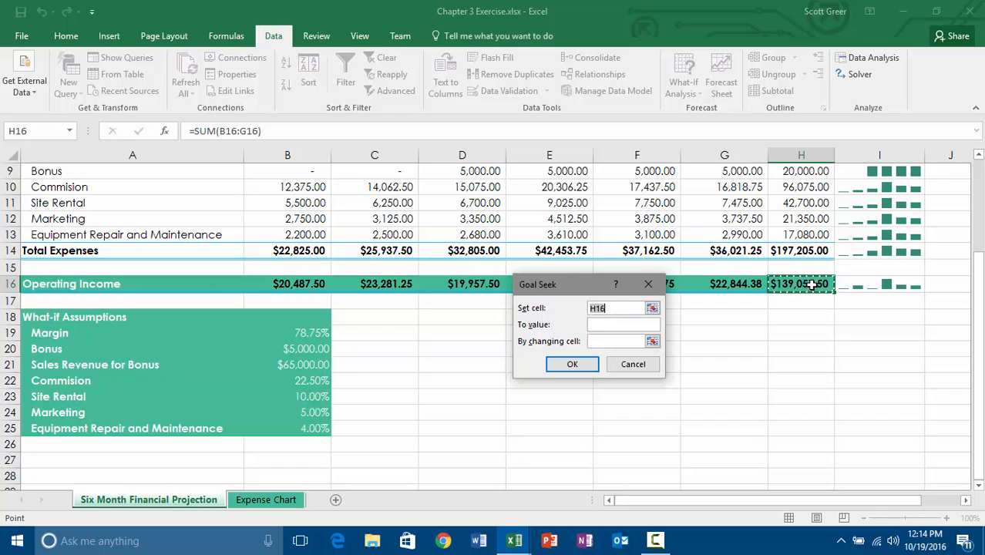
pyautogui.click(622, 324)
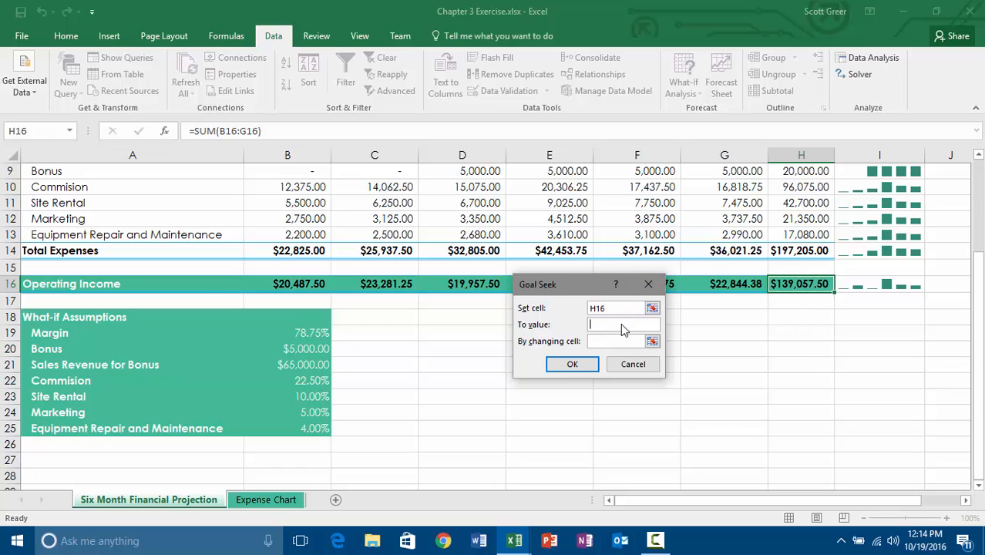
pyautogui.write('145000')
pyautogui.click(653, 342)
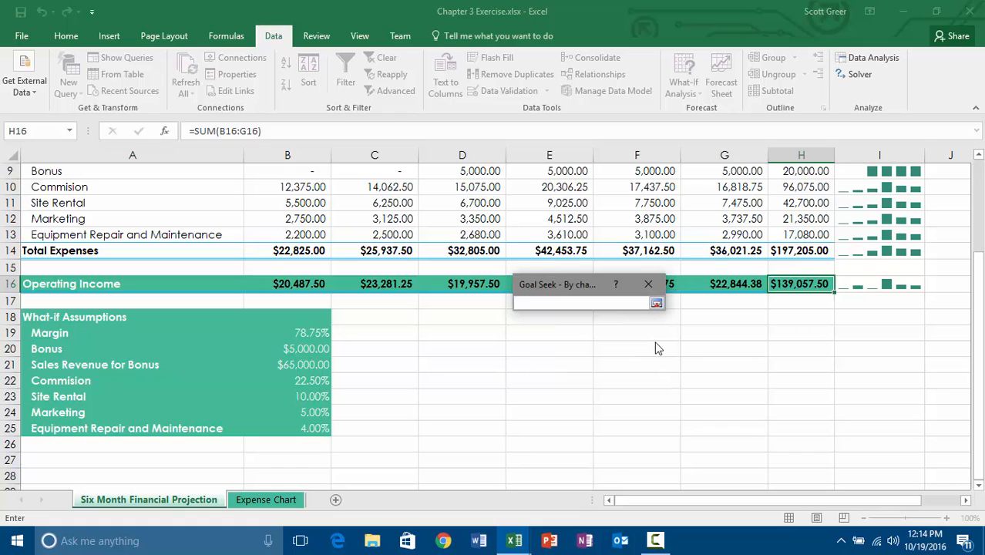
pyautogui.click(311, 394)
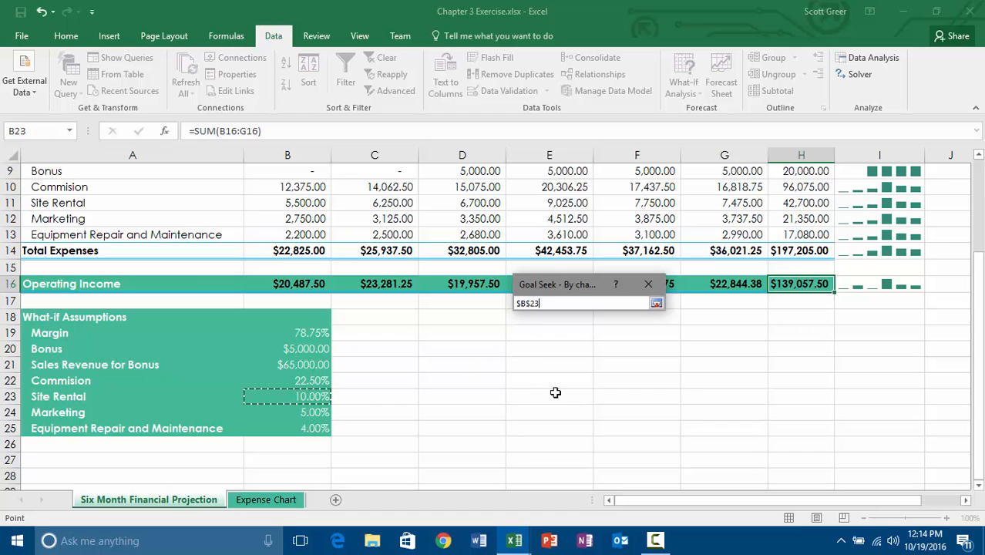
pyautogui.press('Return')
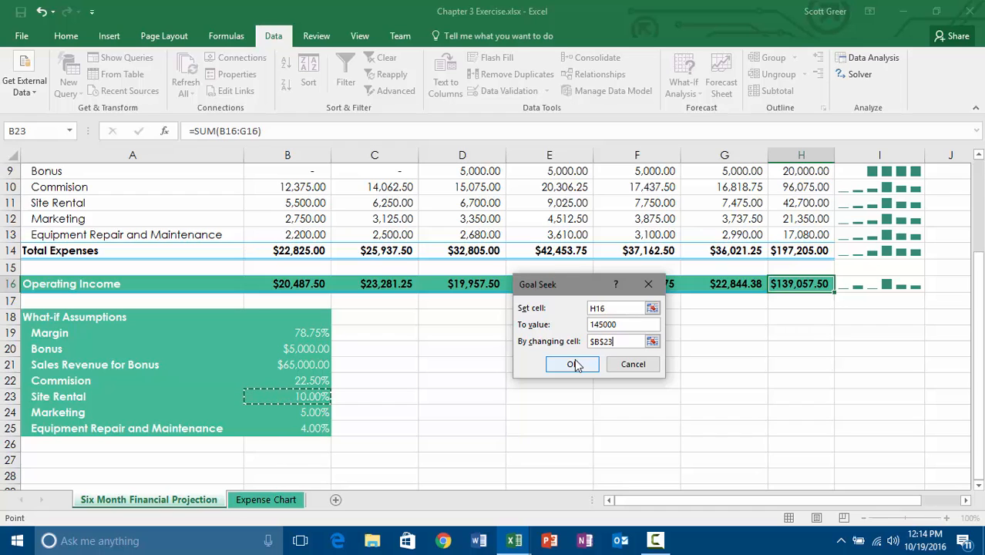
pyautogui.click(575, 365)
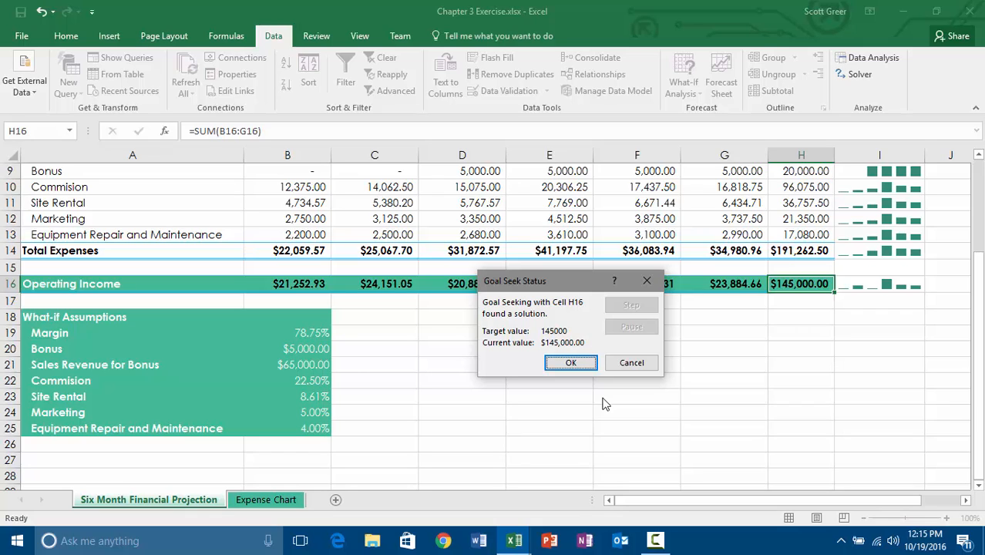
pyautogui.click(571, 363)
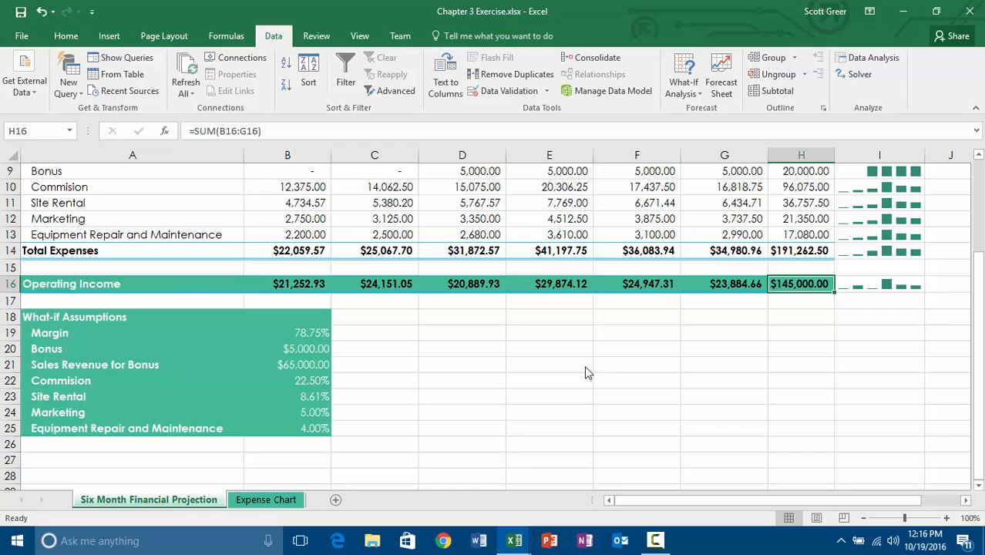
# Set the projection sheet to print in landscape orientation, scaled to fit the sheet on one page.
pyautogui.hotkey('ctrl', 'p')
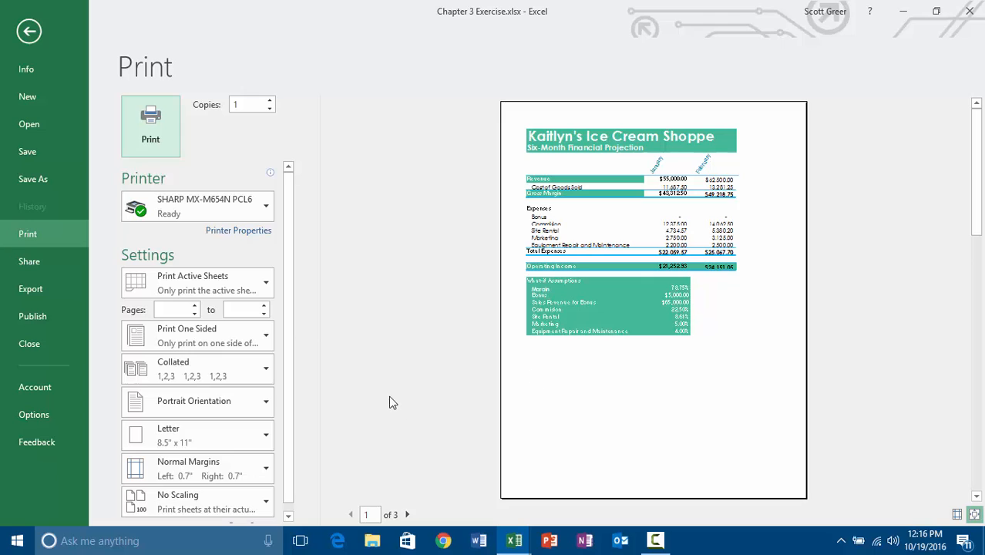
pyautogui.click(227, 410)
pyautogui.click(208, 467)
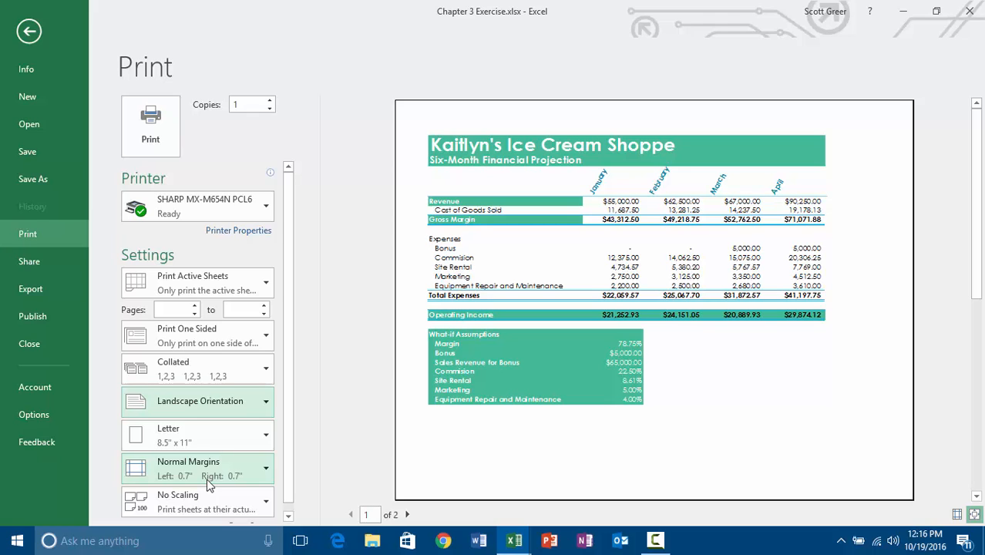
pyautogui.click(202, 507)
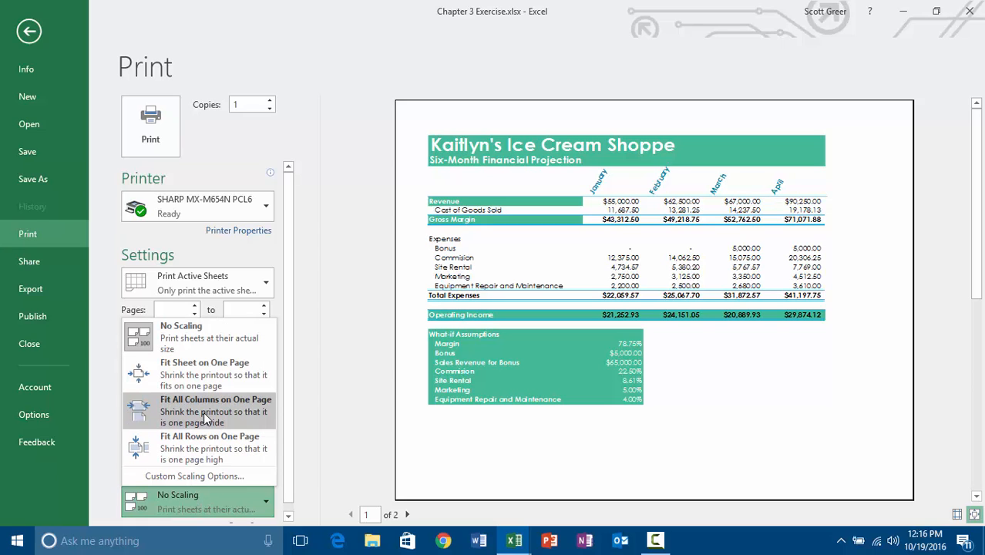
pyautogui.click(206, 374)
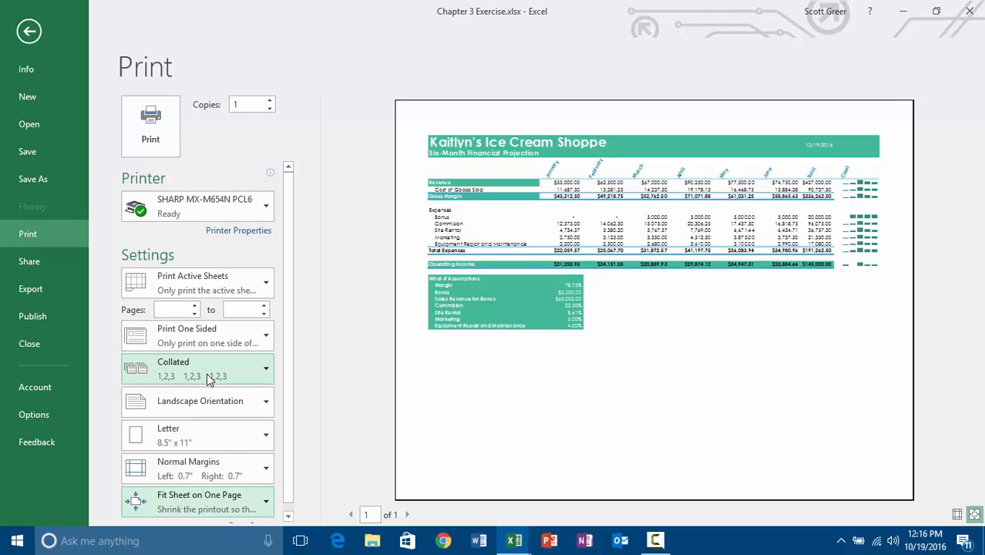
# Set custom left and right print margins of 0.45 for the projection sheet.
pyautogui.click(263, 475)
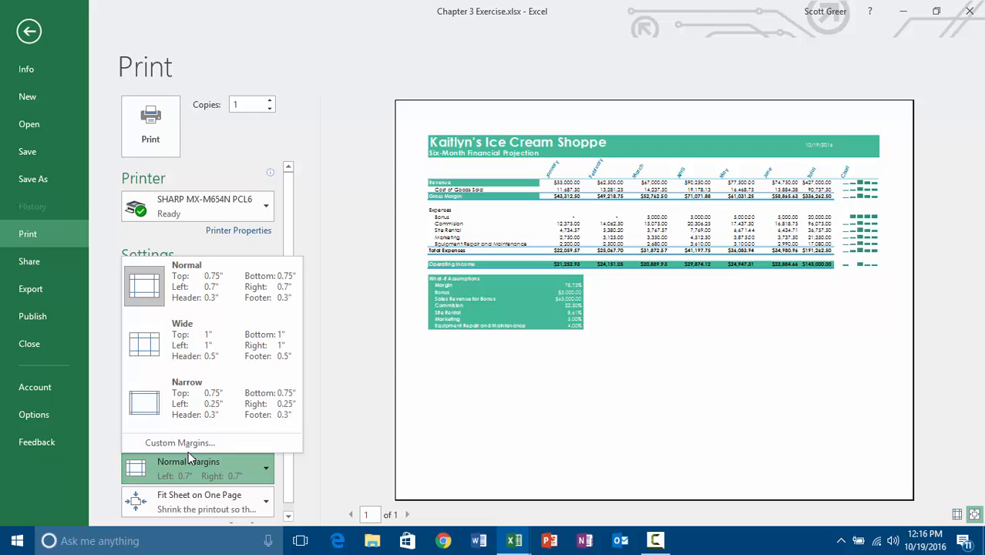
pyautogui.click(194, 445)
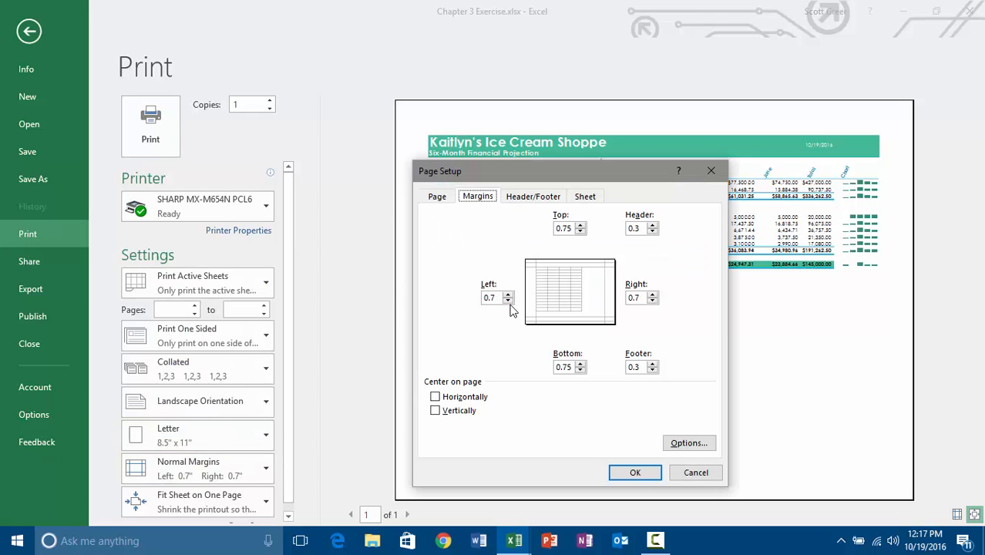
pyautogui.click(509, 301)
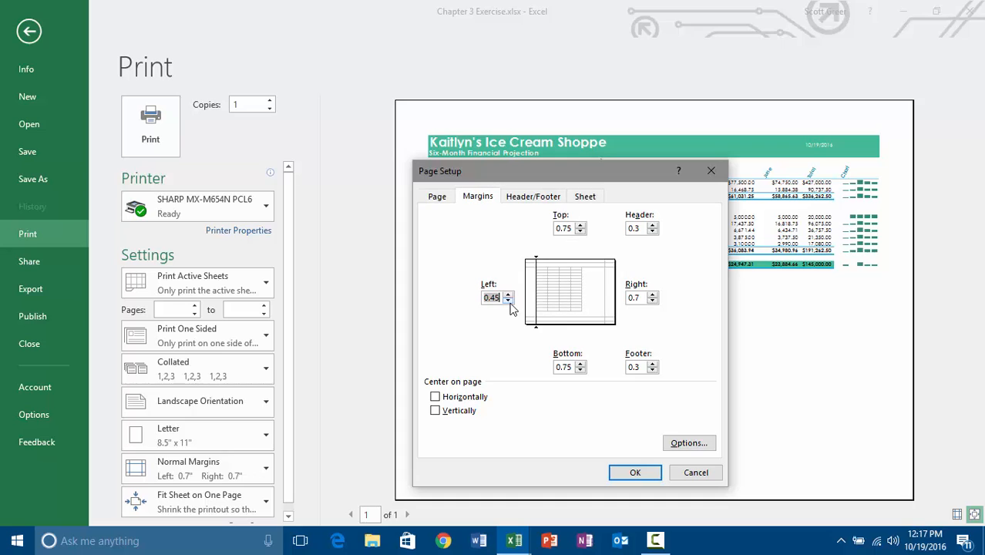
pyautogui.click(652, 301)
pyautogui.click(644, 472)
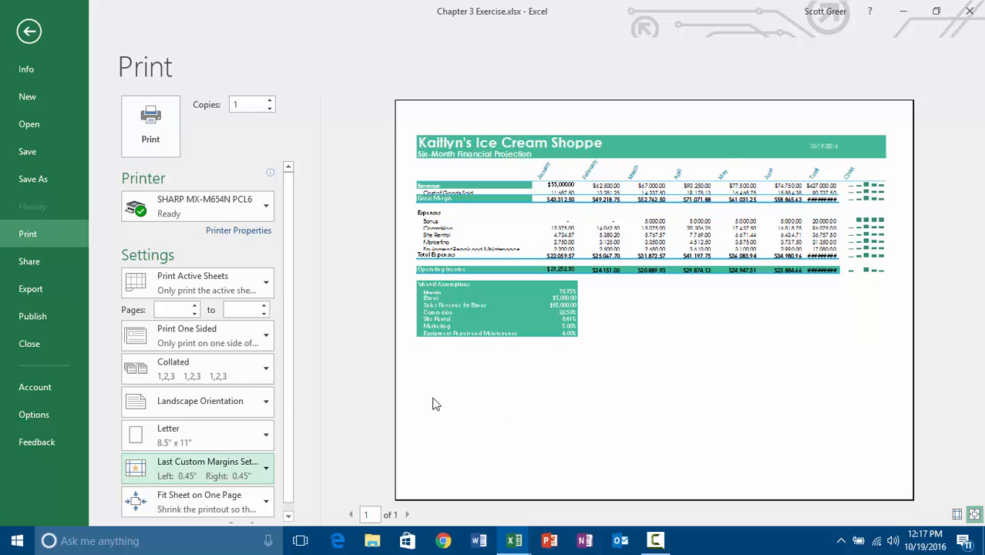
# Center the printout horizontally on the page and return to the worksheet.
pyautogui.click(223, 466)
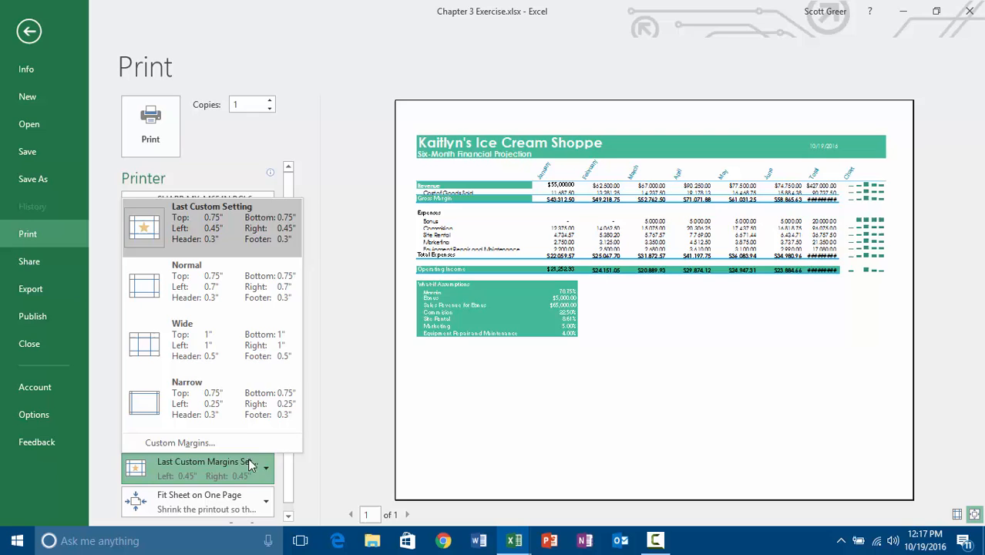
pyautogui.click(207, 448)
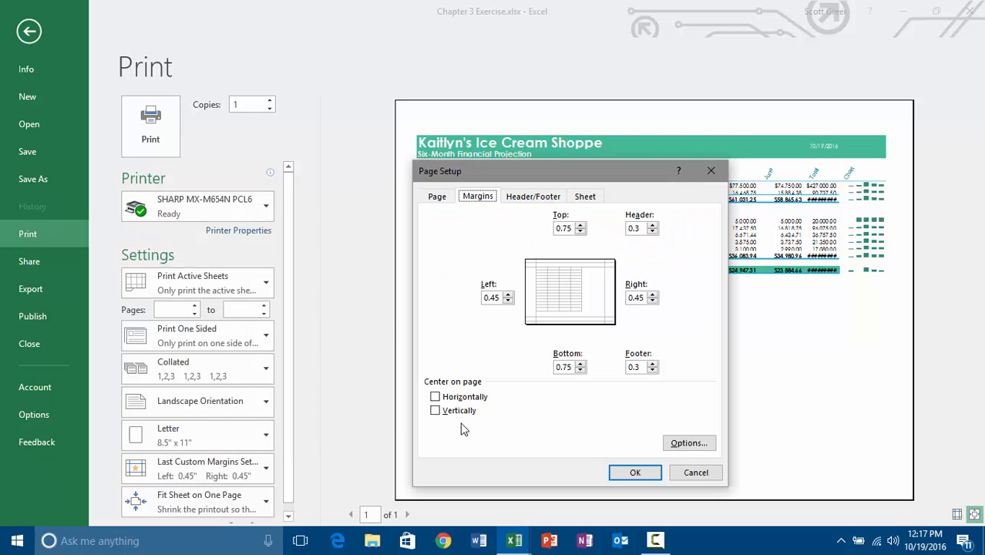
pyautogui.click(458, 397)
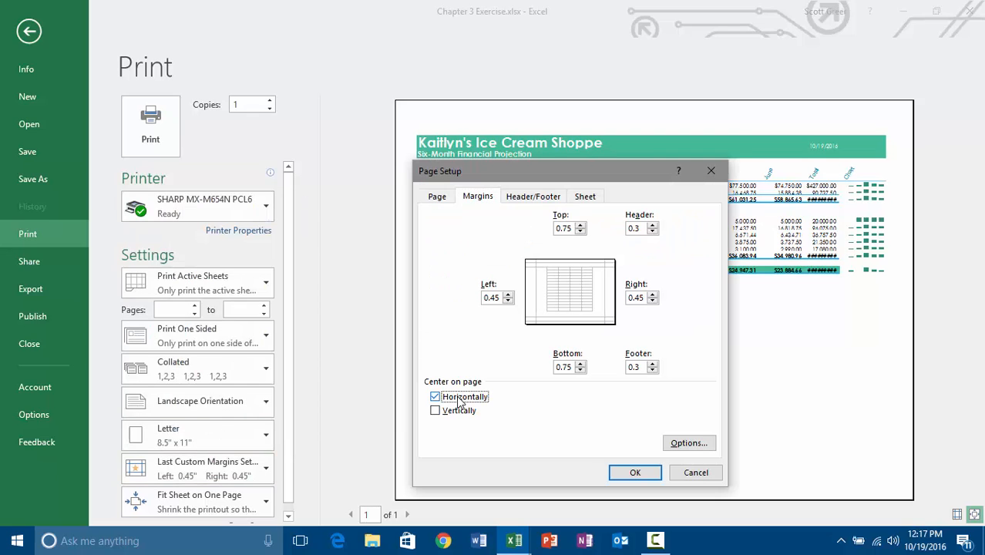
pyautogui.click(637, 474)
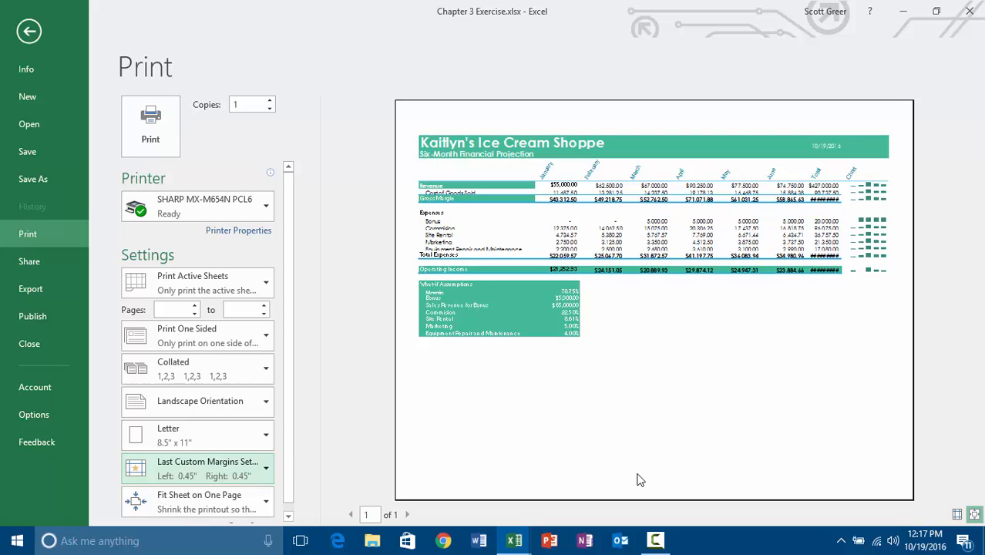
pyautogui.click(27, 28)
# Start an IF formula in cell D20 that tests whether January revenue meets the bonus threshold, B4>=B21.
pyautogui.click(487, 376)
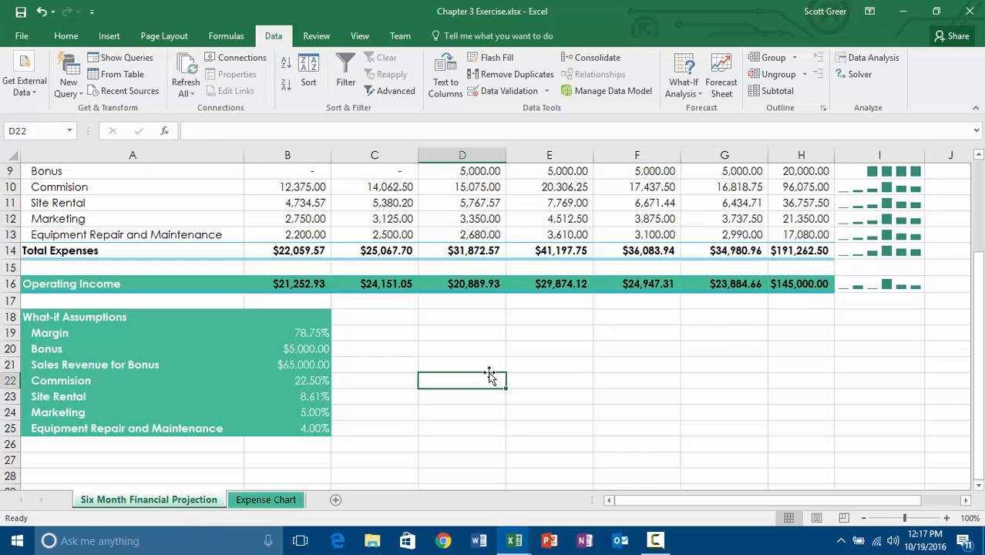
pyautogui.click(476, 356)
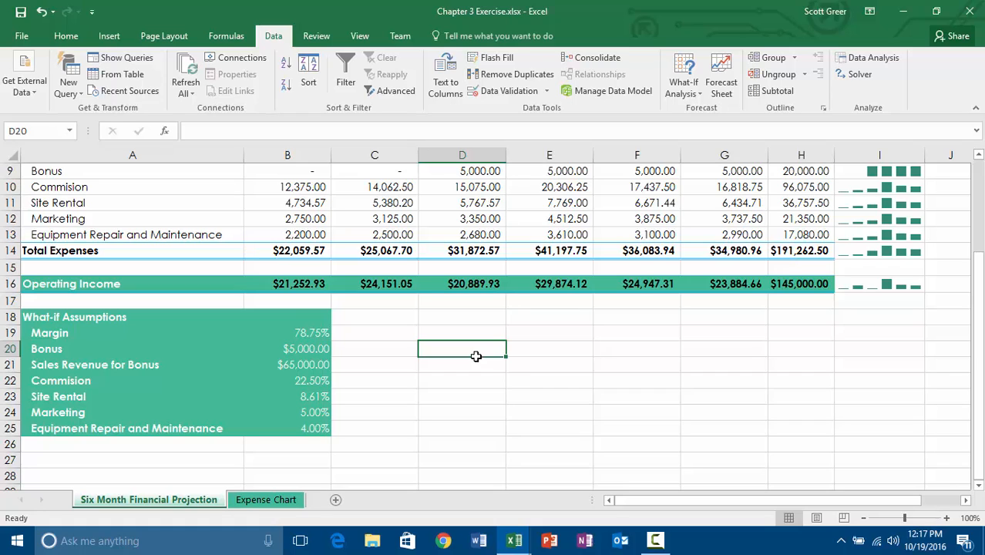
pyautogui.write('=')
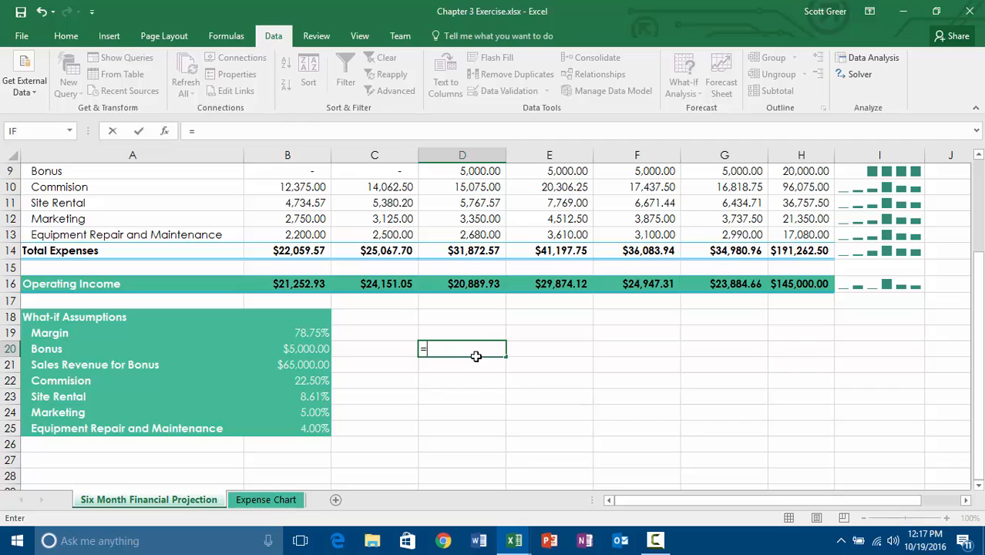
pyautogui.write('if')
pyautogui.press('Tab')
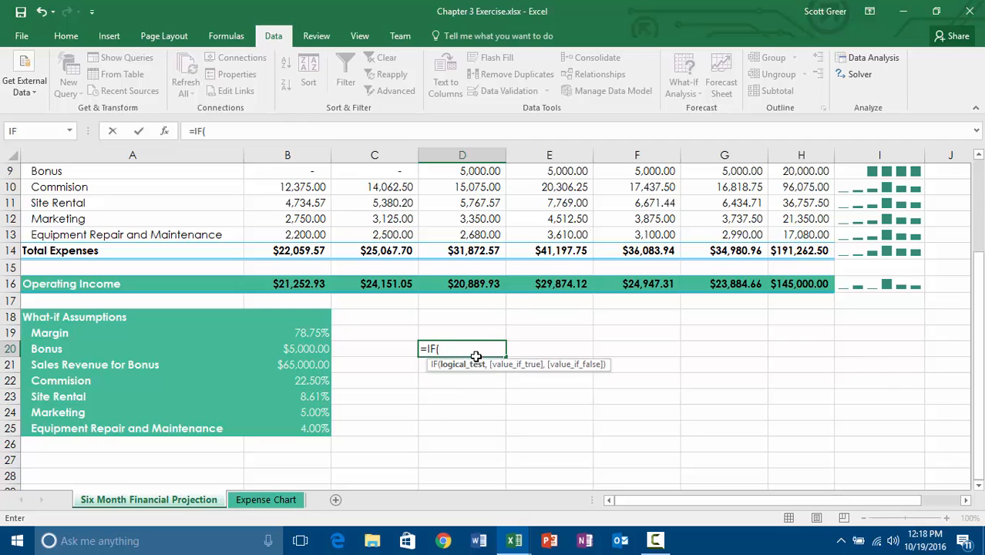
pyautogui.scroll(3, 353, 369)
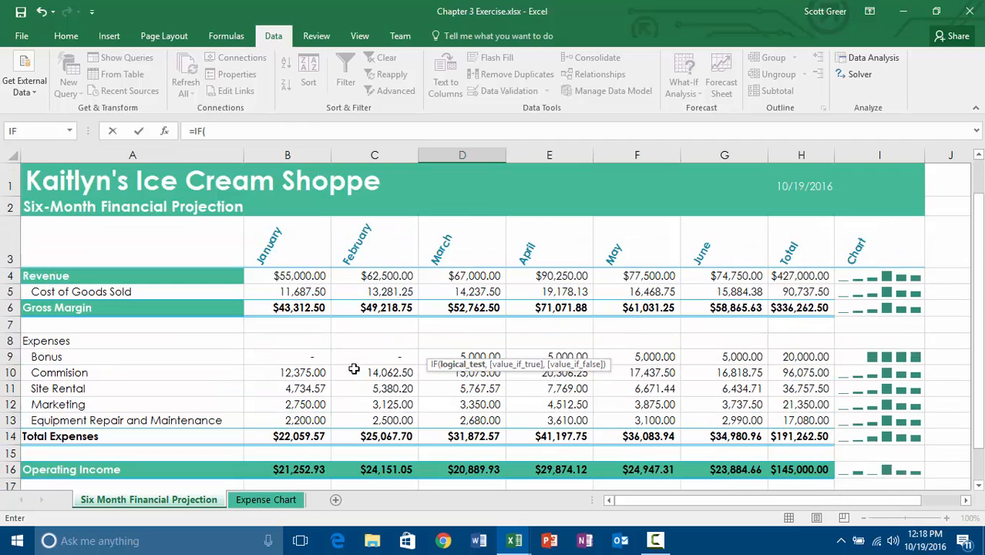
pyautogui.click(296, 276)
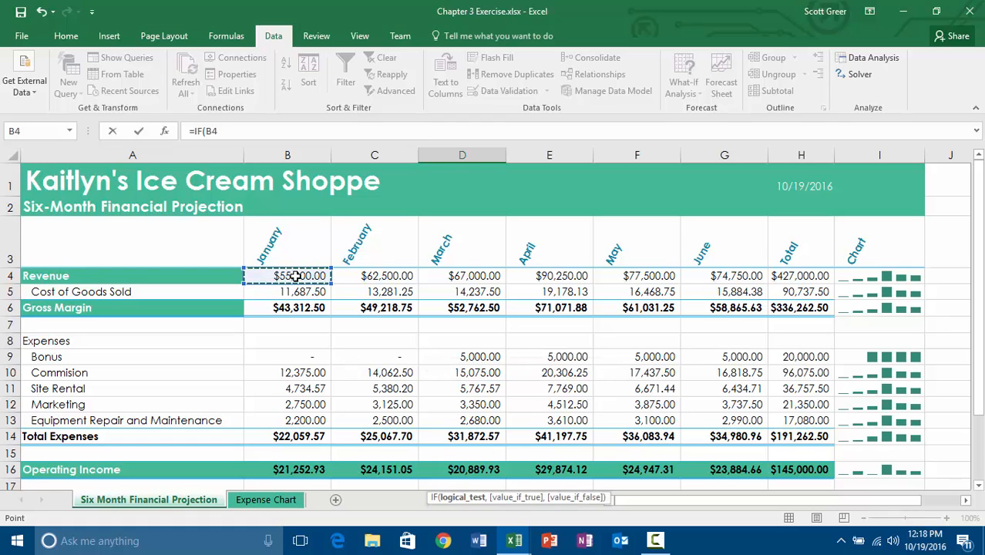
pyautogui.write('>=')
pyautogui.scroll(-3, 347, 312)
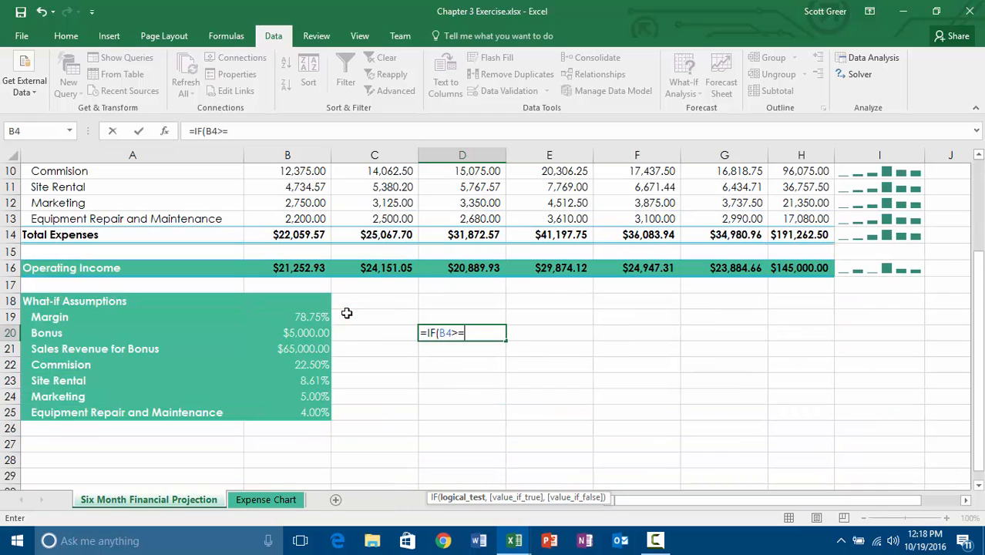
pyautogui.click(305, 349)
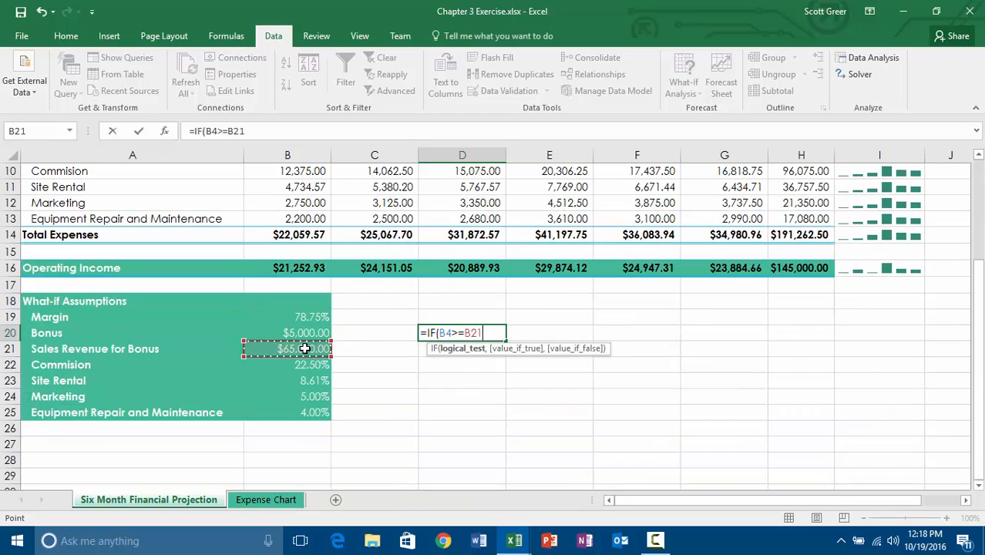
# Complete the D20 IF formula's arguments with B20 as the value if true and 0 as the value if false.
pyautogui.write(',')
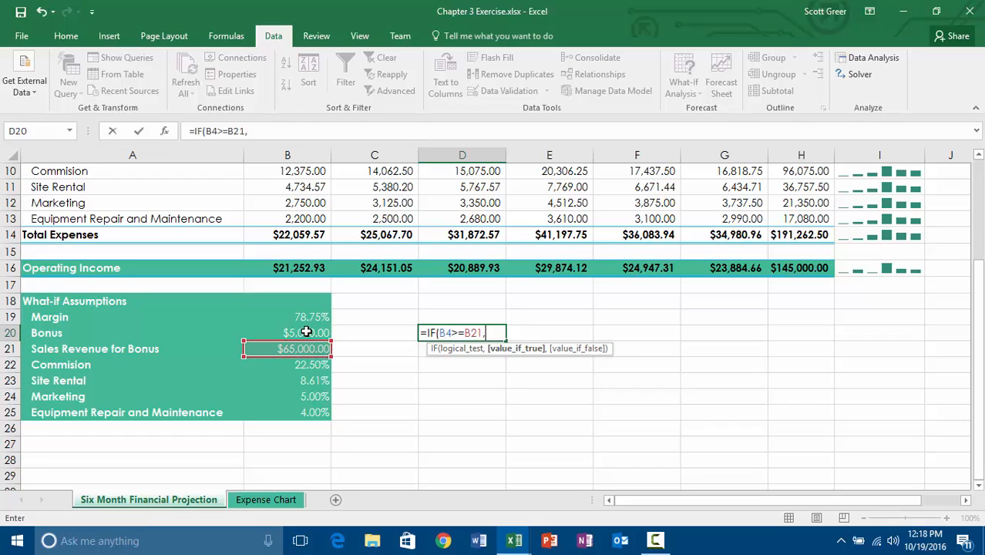
pyautogui.click(306, 332)
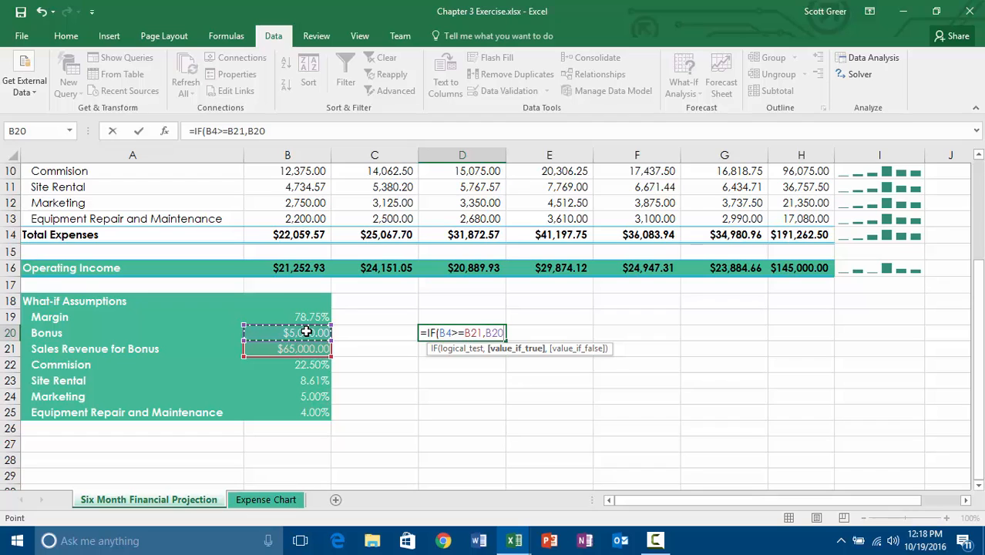
pyautogui.write(',')
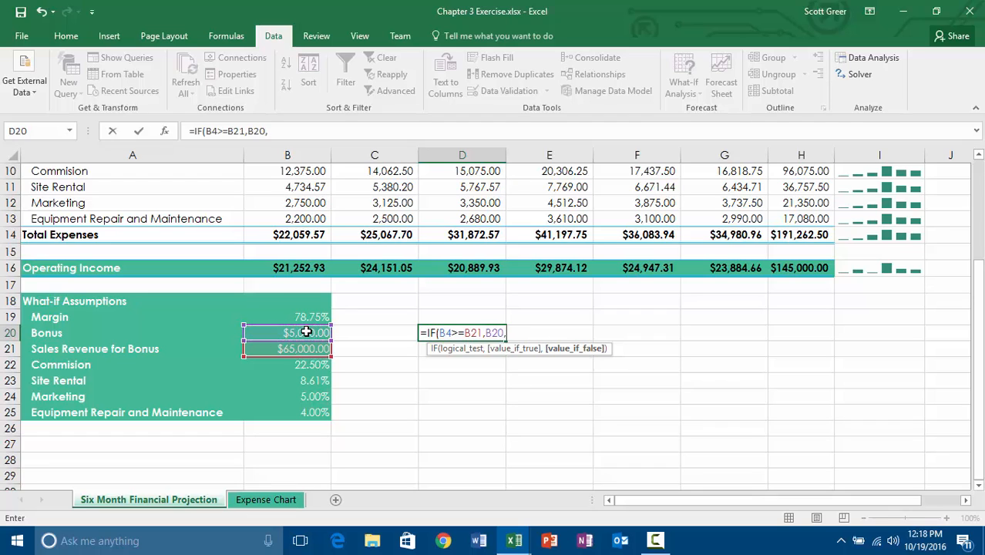
pyautogui.write('0)')
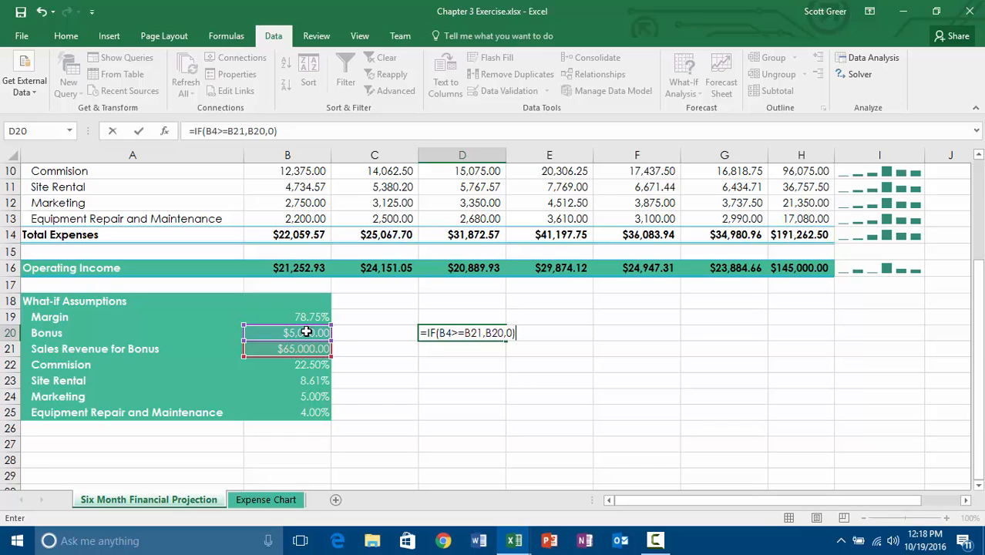
# Replace the B20 value-if-true argument in D20's IF formula with the opening of a nested IF function.
pyautogui.press('Left')
pyautogui.press('Left')
pyautogui.press('Right')
pyautogui.press('Right')
pyautogui.press('F2')
pyautogui.hotkey('shift', 'Left')
pyautogui.hotkey('shift', 'Left')
pyautogui.hotkey('shift', 'Left')
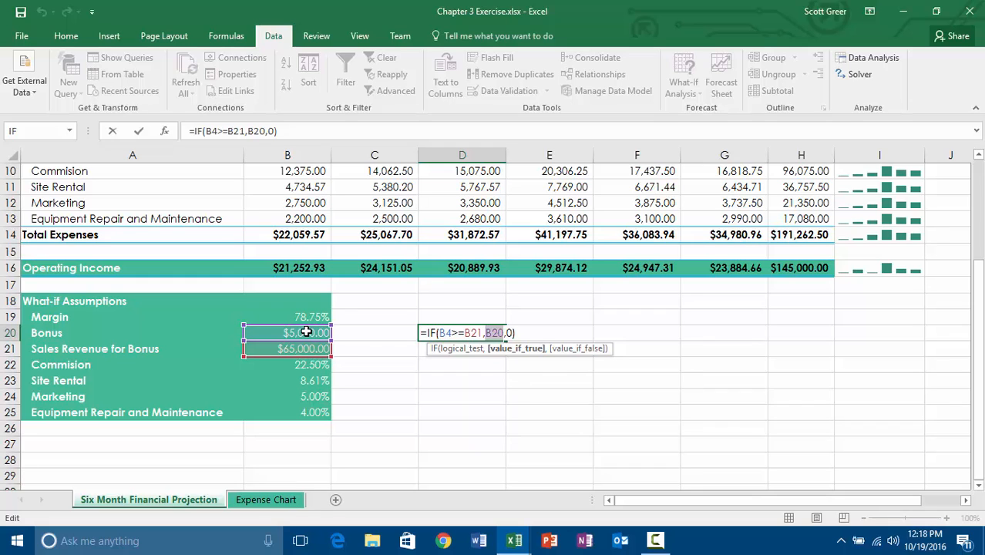
pyautogui.write('IF(')
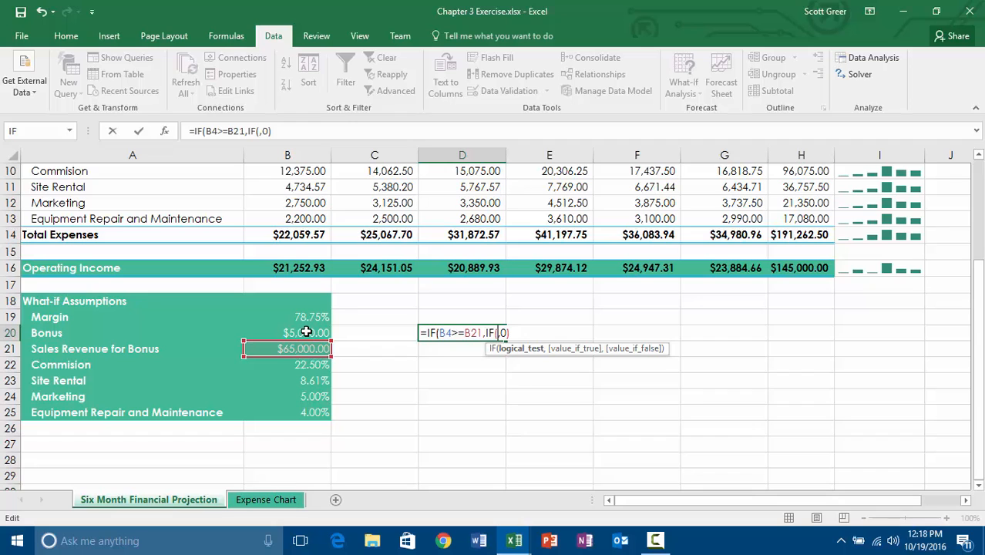
# Give the nested IF the test B4>=85000 with 10000 as its value if true, and enter the formula with the suggested parenthesis correction.
pyautogui.scroll(3, 306, 332)
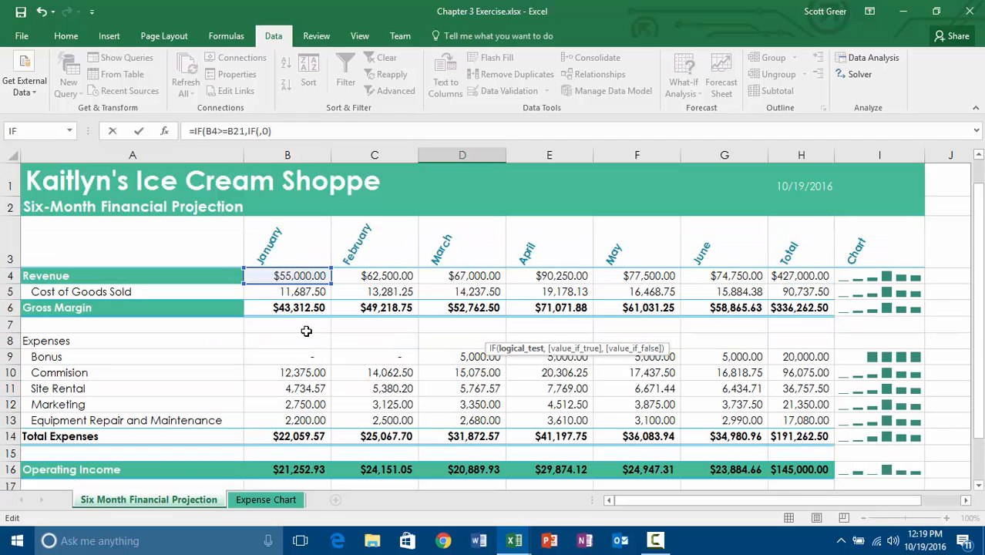
pyautogui.click(303, 276)
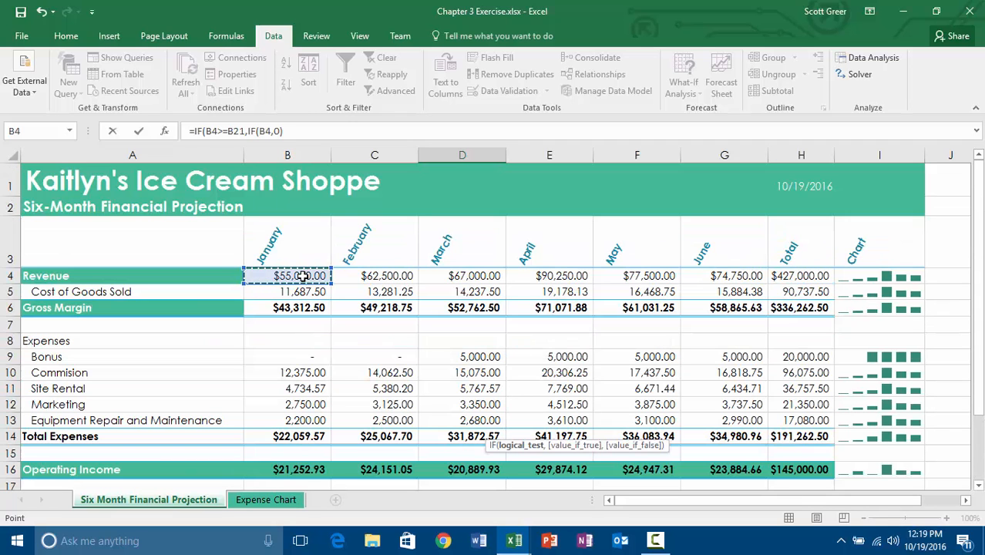
pyautogui.write('>=')
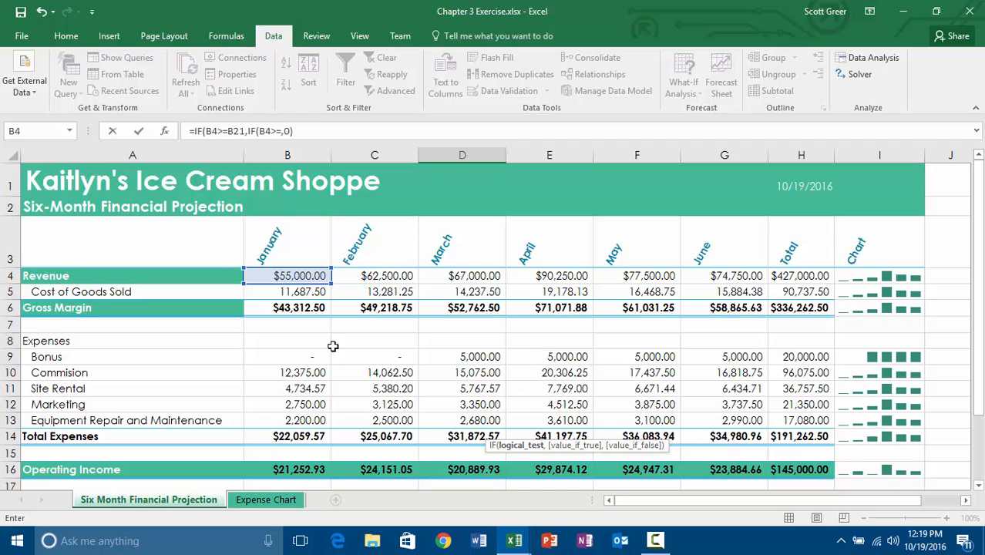
pyautogui.scroll(-5, 384, 405)
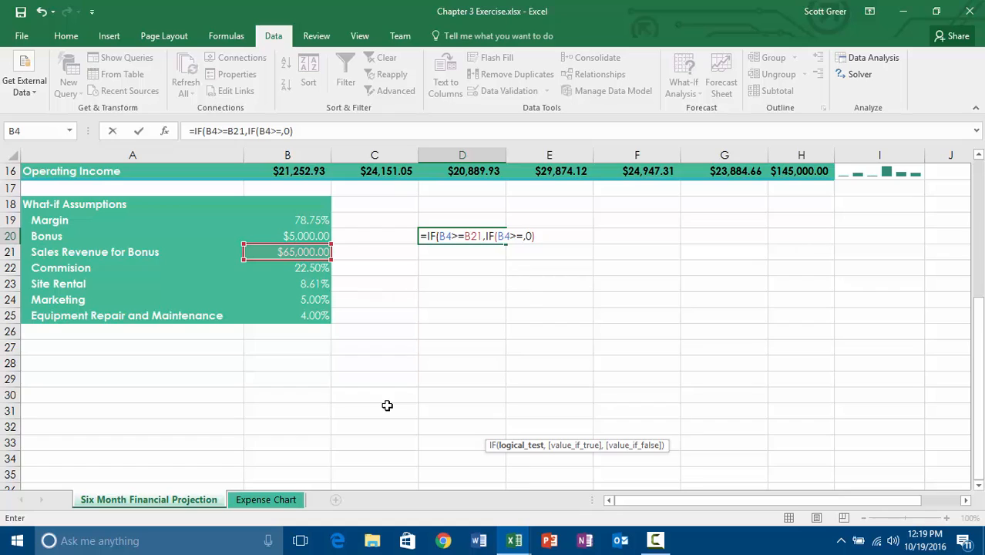
pyautogui.write('85000')
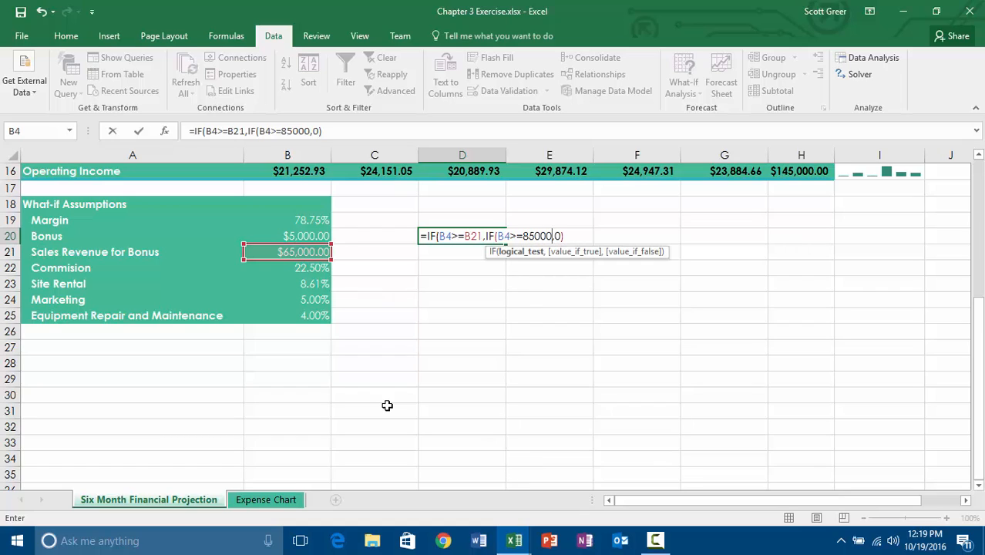
pyautogui.write(',')
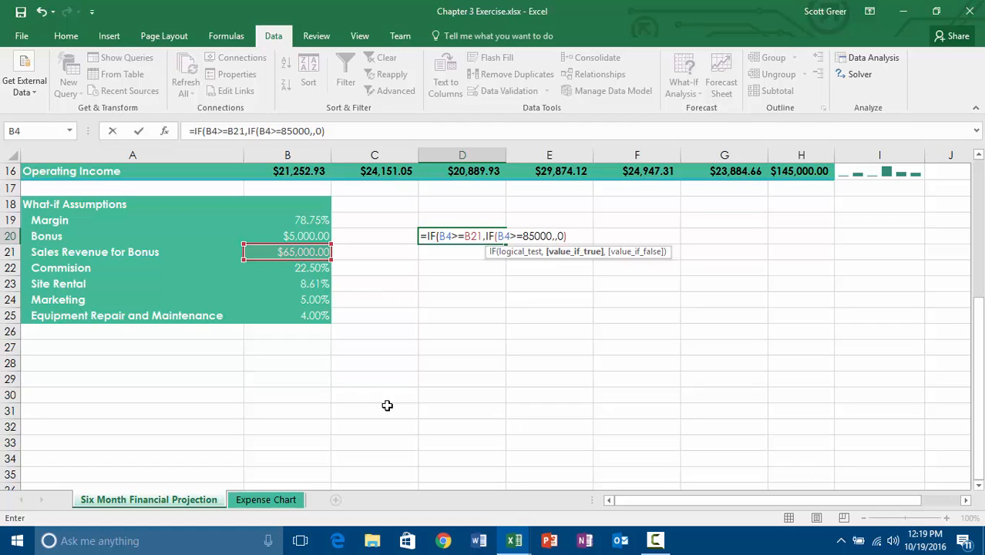
pyautogui.write('10000')
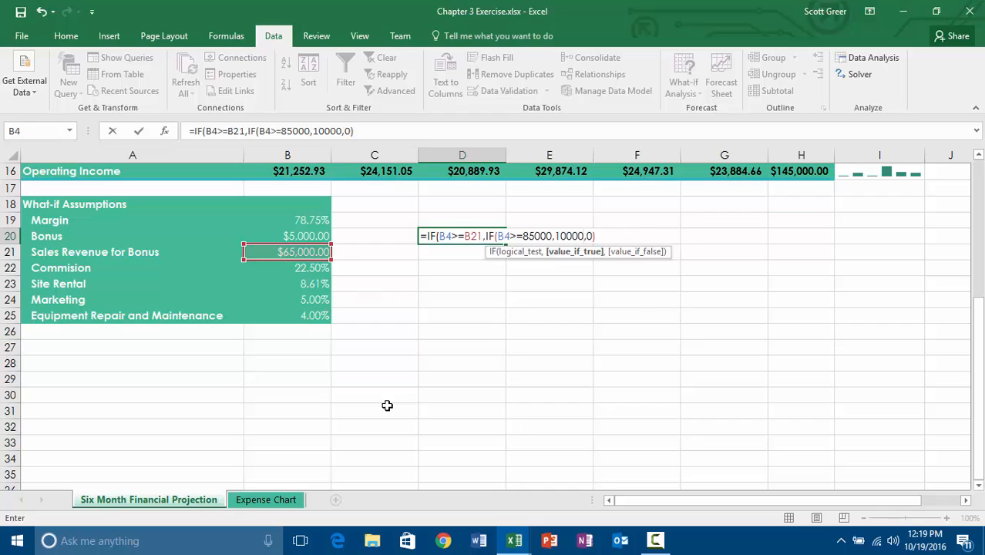
pyautogui.press('Return')
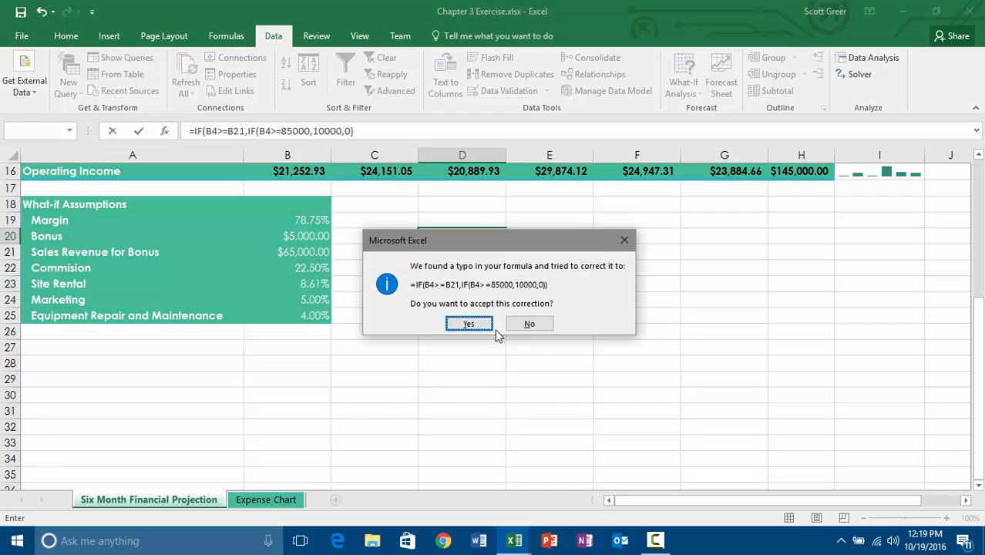
pyautogui.click(469, 323)
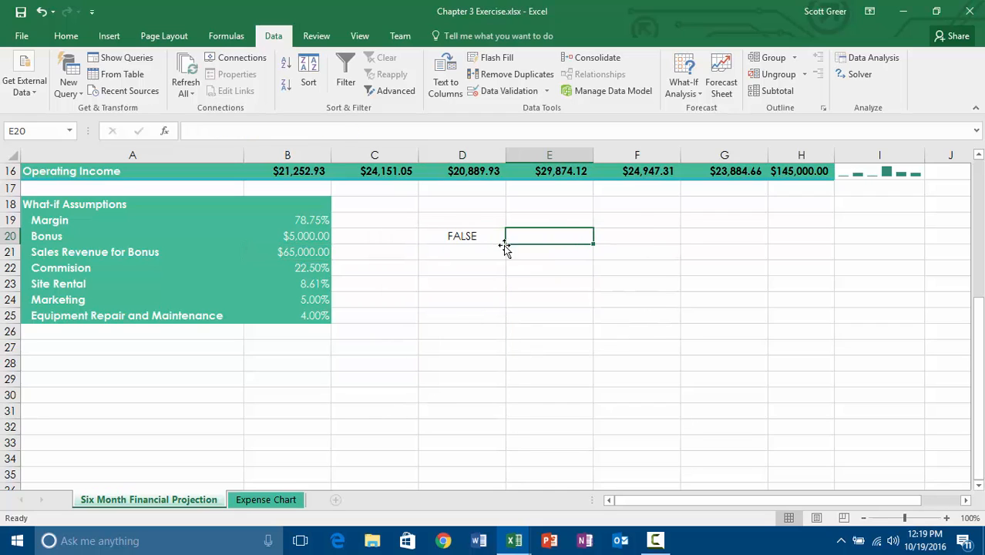
# Set the nested IF's value if false to 5000 in D20 and add 0 as the outer IF's value if false.
pyautogui.click(479, 235)
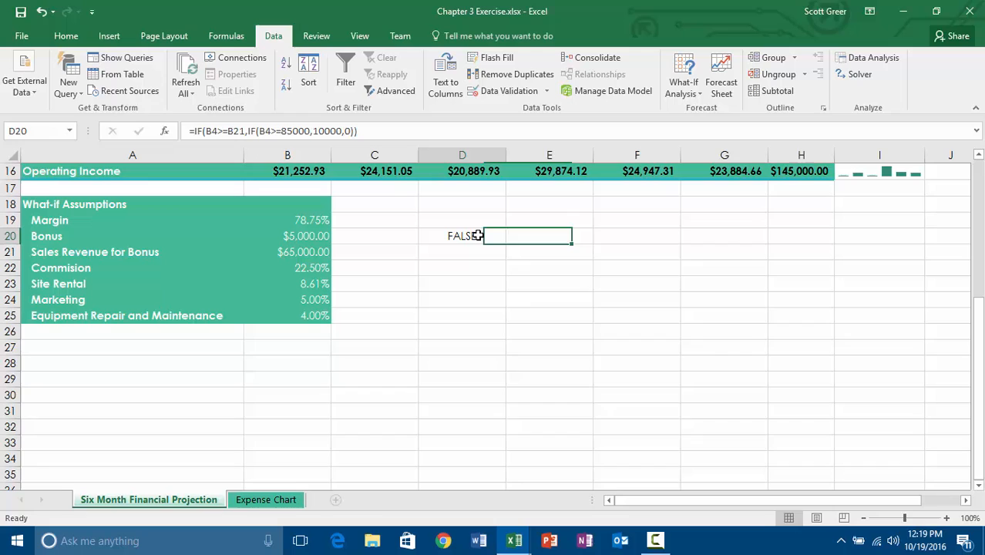
pyautogui.click(351, 131)
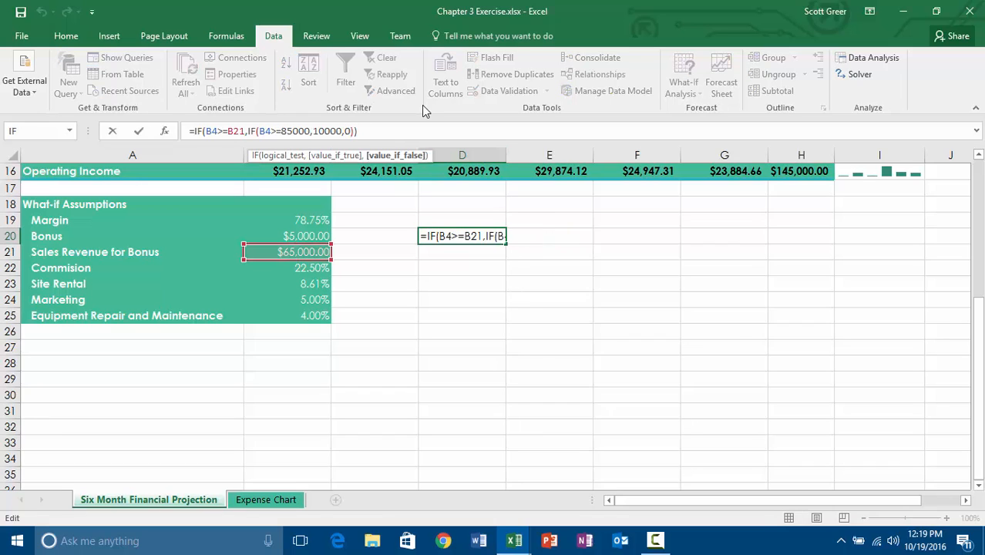
pyautogui.press('BackSpace')
pyautogui.write('5000')
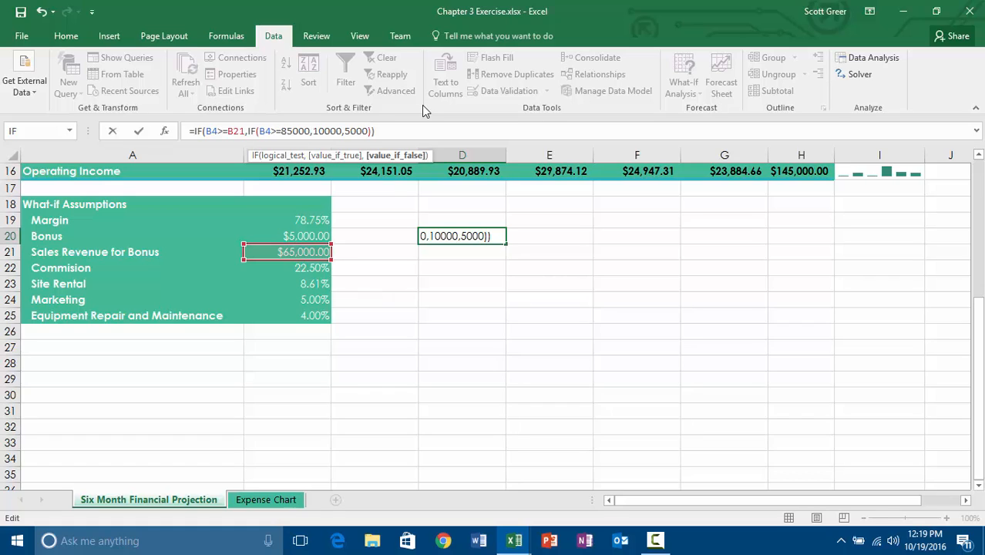
pyautogui.press('Right')
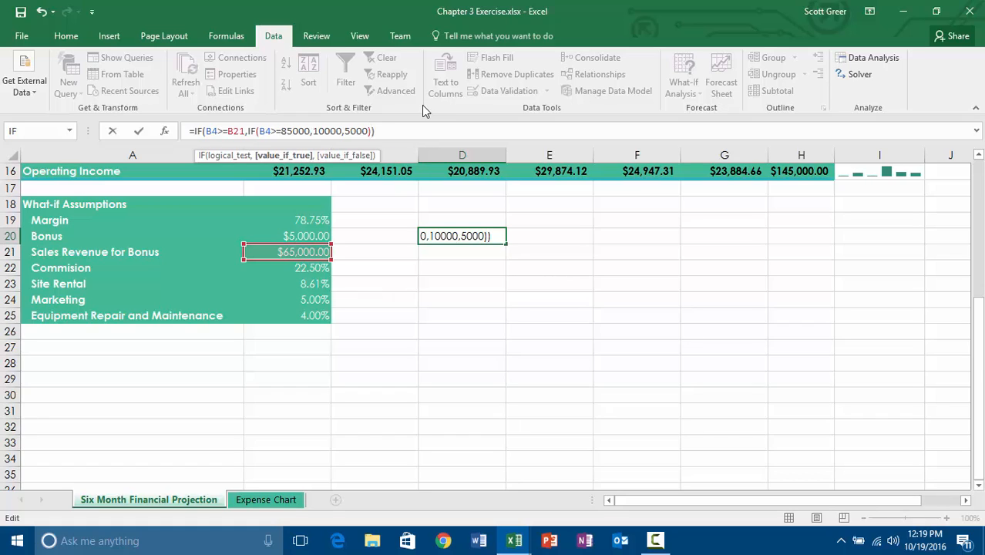
pyautogui.write(',0')
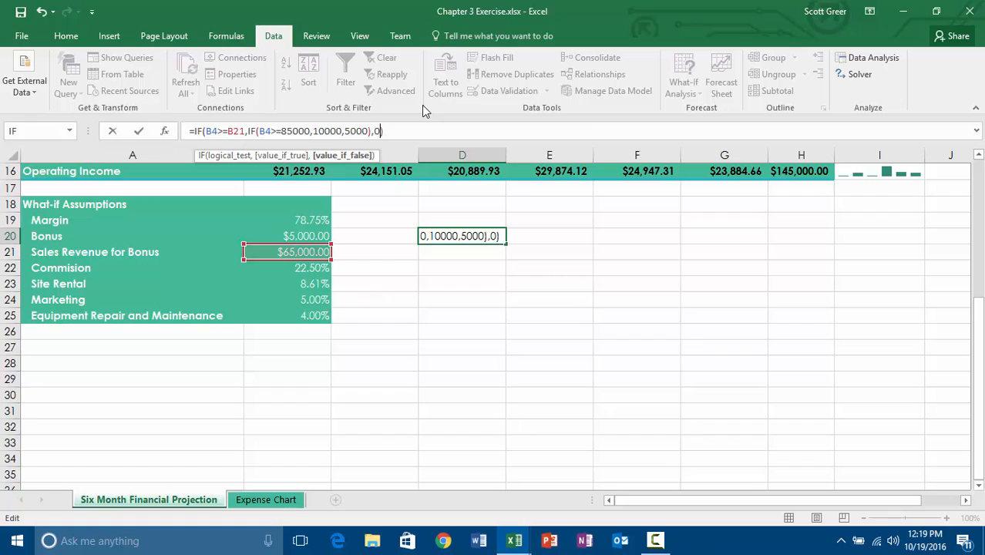
pyautogui.press('Return')
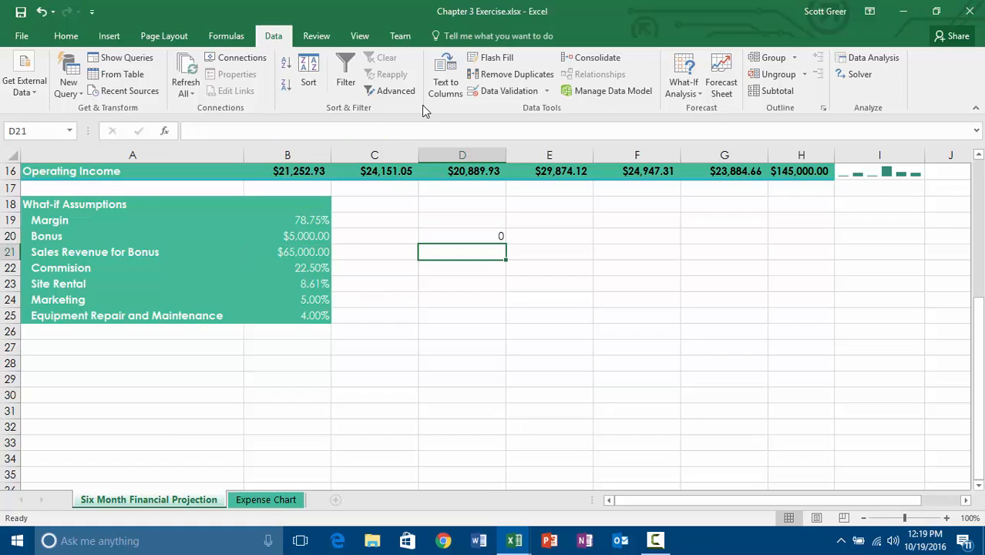
# Set January revenue in cell B4 to 100000 to test the nested bonus formula.
pyautogui.press('Up')
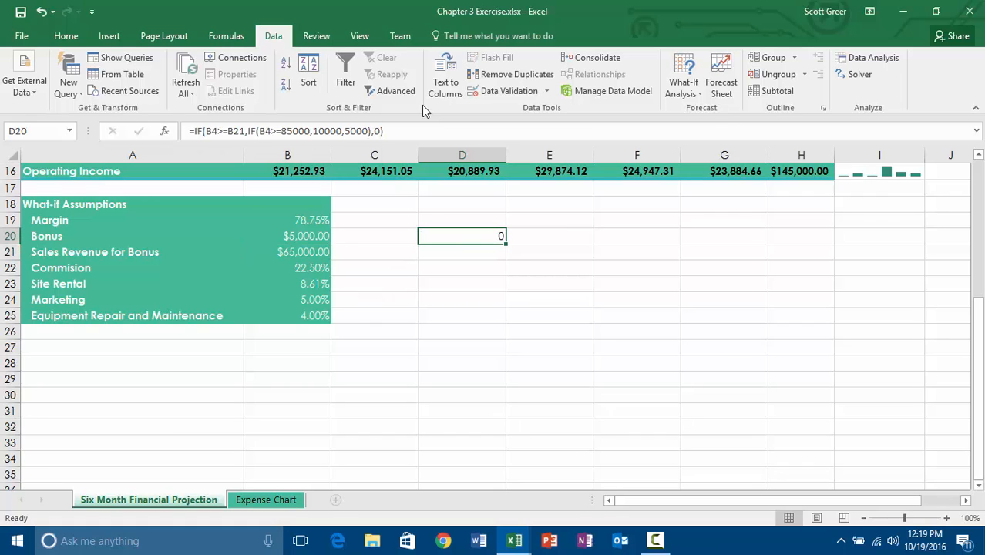
pyautogui.press('Up')
pyautogui.press('Up')
pyautogui.press('Up')
pyautogui.press('Left')
pyautogui.press('Left')
pyautogui.press('Left')
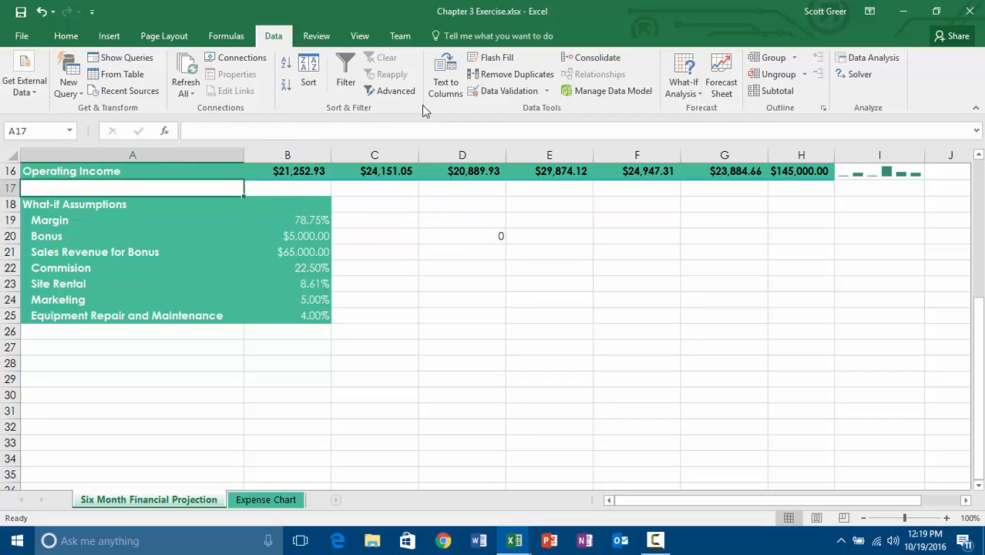
pyautogui.press('Up')
pyautogui.press('Up')
pyautogui.press('Up')
pyautogui.press('Up')
pyautogui.press('Up')
pyautogui.press('Up')
pyautogui.press('Up')
pyautogui.press('Up')
pyautogui.press('Up')
pyautogui.press('Up')
pyautogui.press('Up')
pyautogui.press('Up')
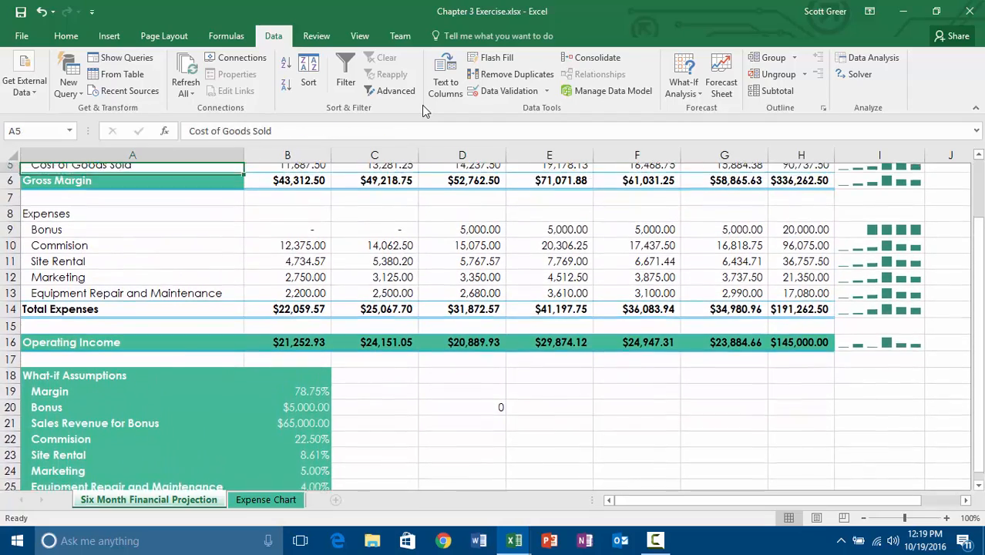
pyautogui.press('Up')
pyautogui.press('Up')
pyautogui.press('Right')
pyautogui.press('Down')
pyautogui.press('F2')
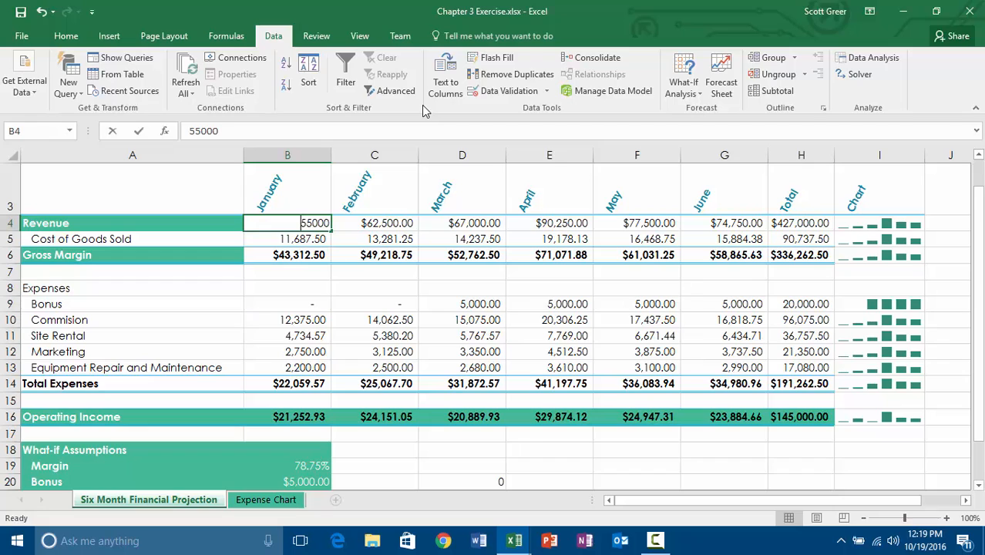
pyautogui.press('BackSpace')
pyautogui.press('BackSpace')
pyautogui.press('BackSpace')
pyautogui.press('BackSpace')
pyautogui.press('BackSpace')
pyautogui.write('100000')
pyautogui.press('Return')
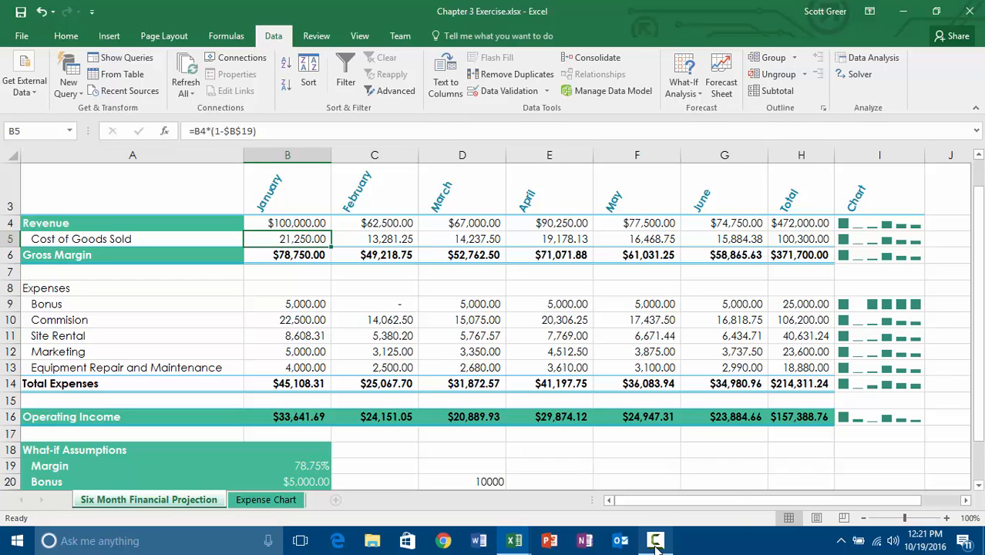
pyautogui.moveTo(656, 545)
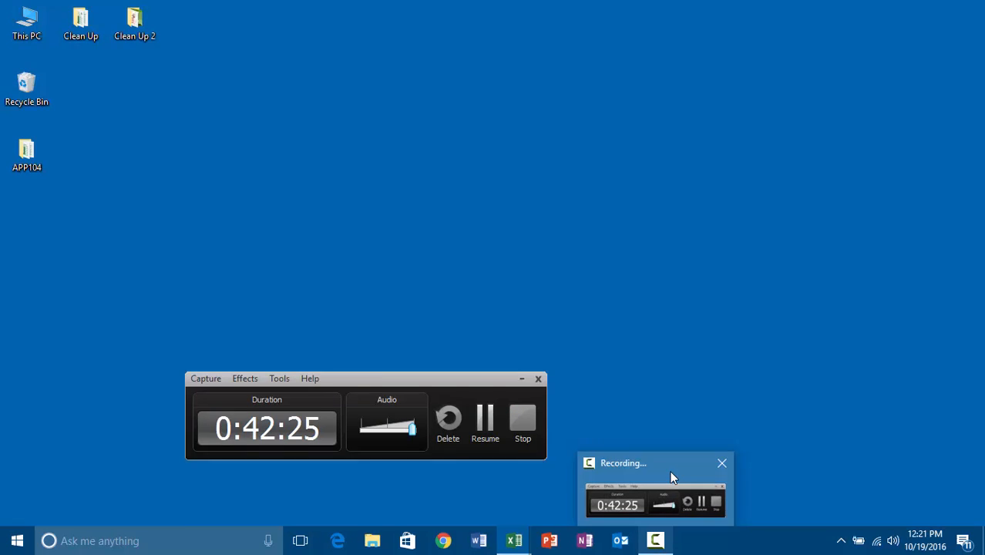
pyautogui.click(673, 477)
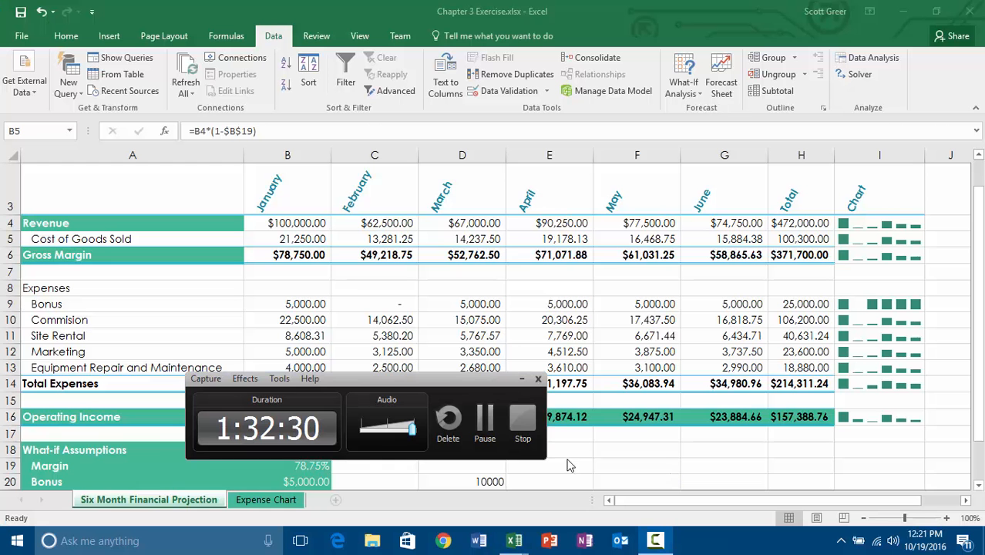